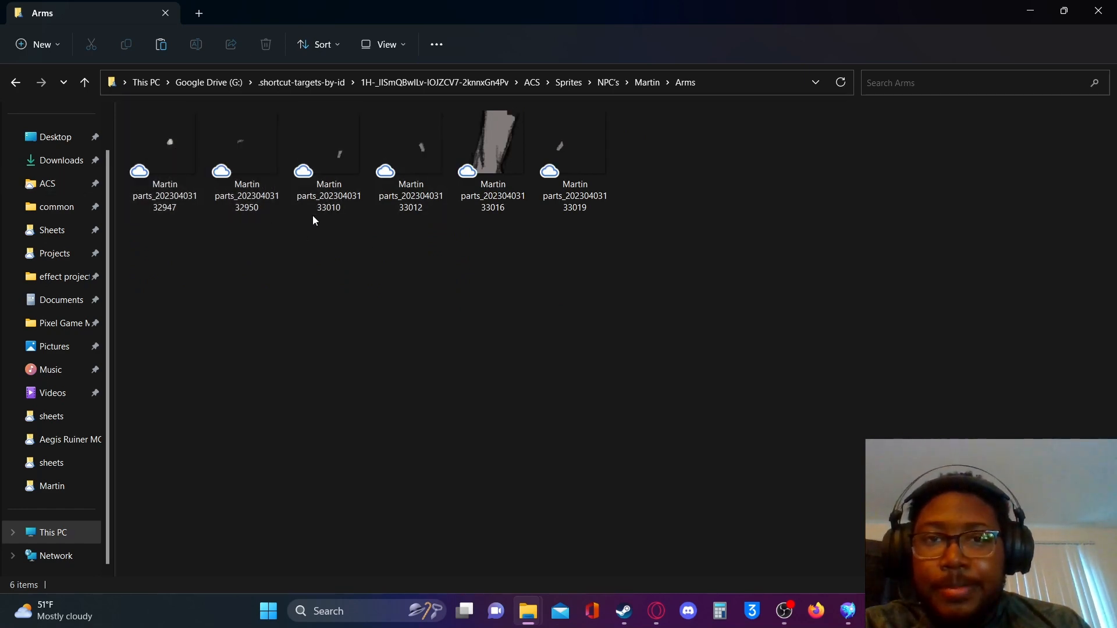
# Go up to the Martin sprite folder, switch to Spriter and start a new project
pyautogui.click(646, 82)
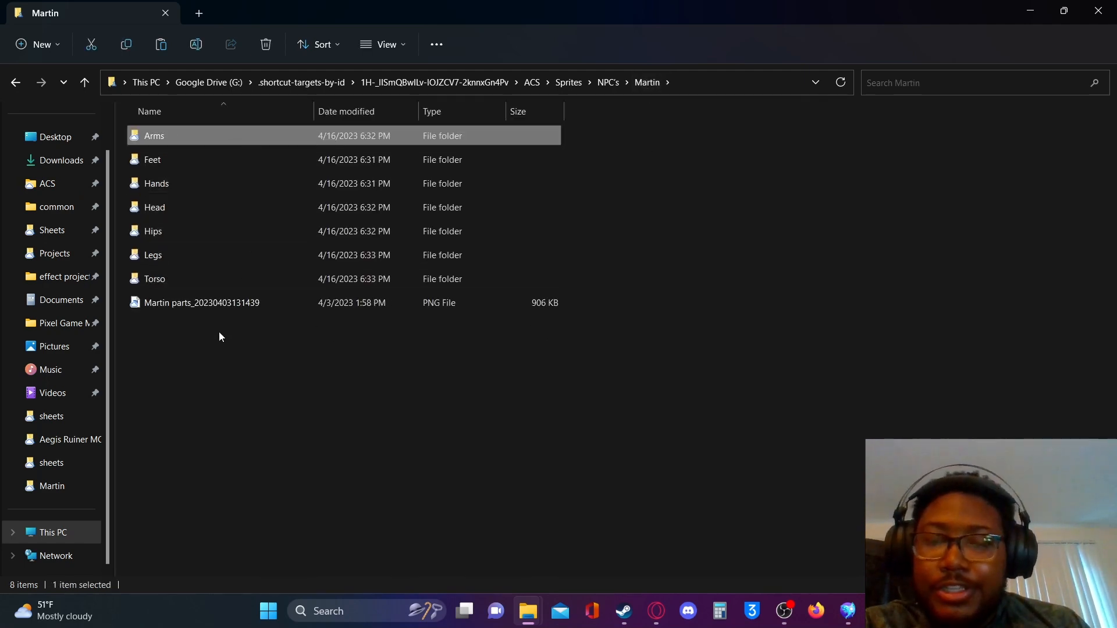
pyautogui.click(847, 620)
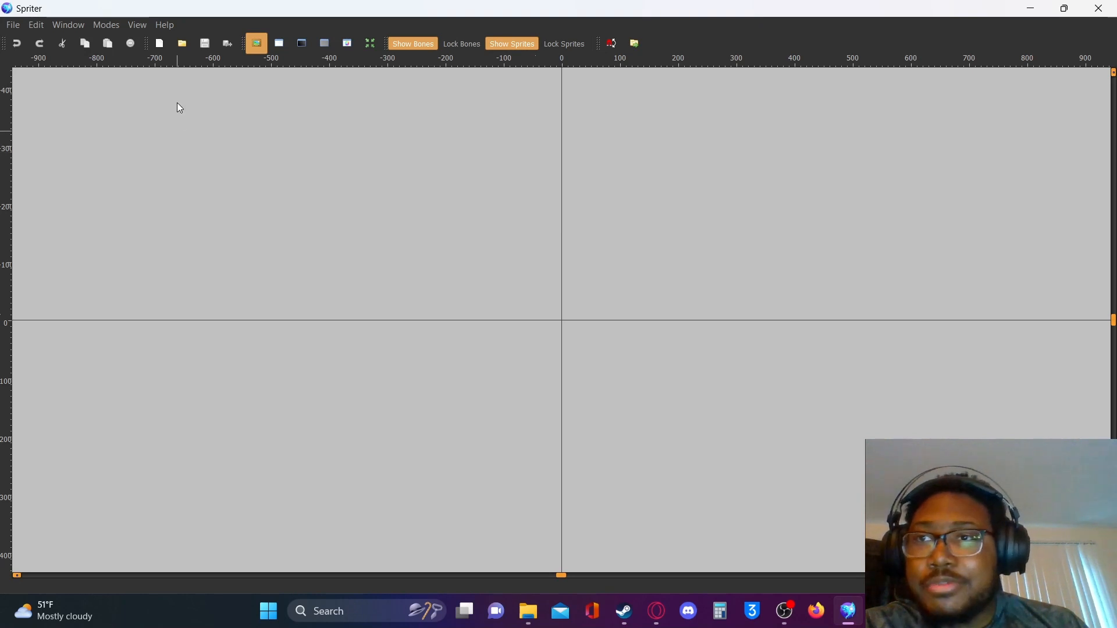
pyautogui.click(13, 26)
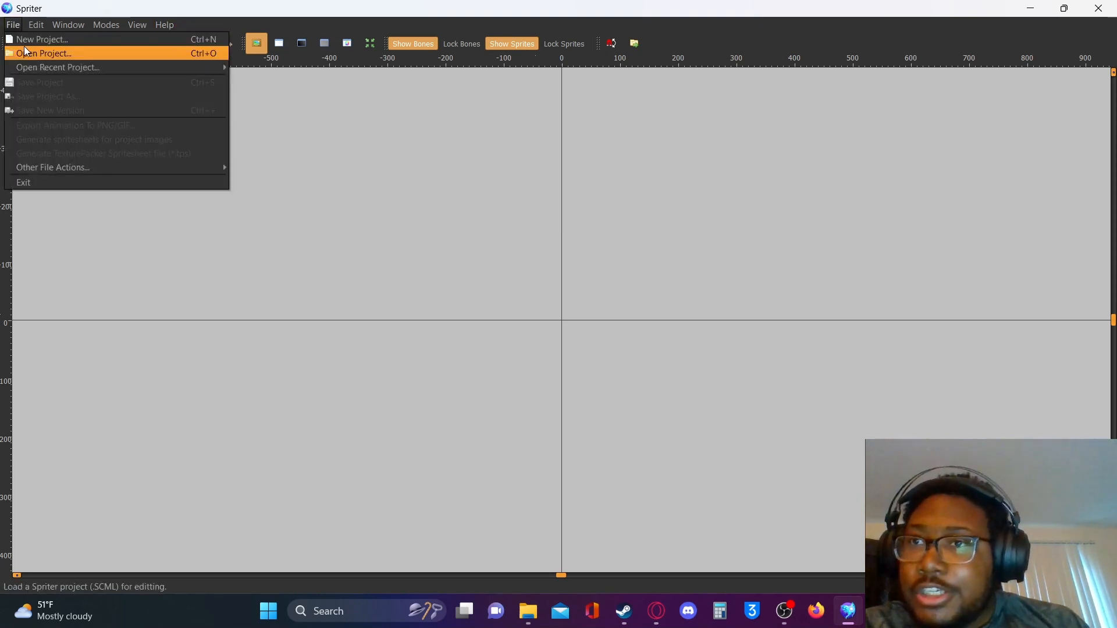
pyautogui.click(25, 41)
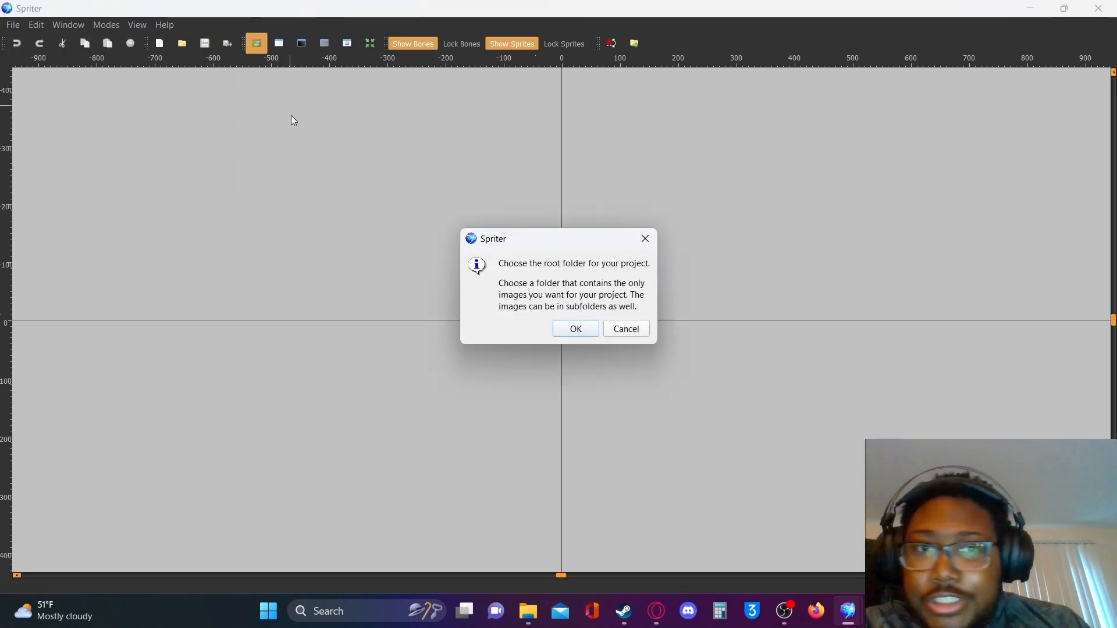
pyautogui.click(576, 327)
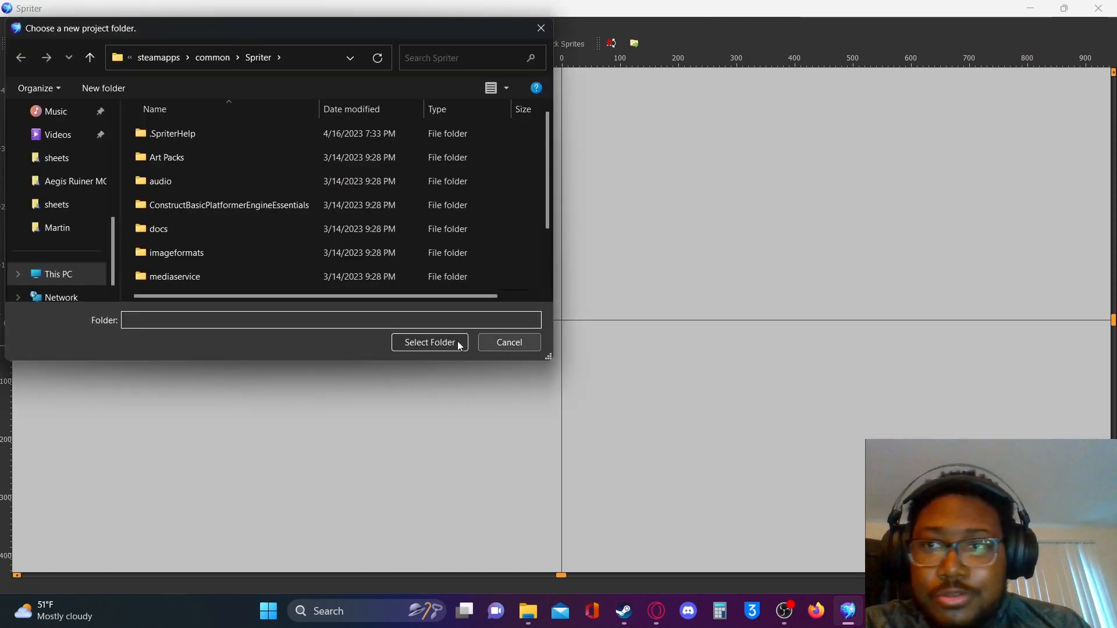
# Choose the Martin folder under ACS > Sprites > NPC's as the project's root folder
pyautogui.scroll(-1, 216, 201)
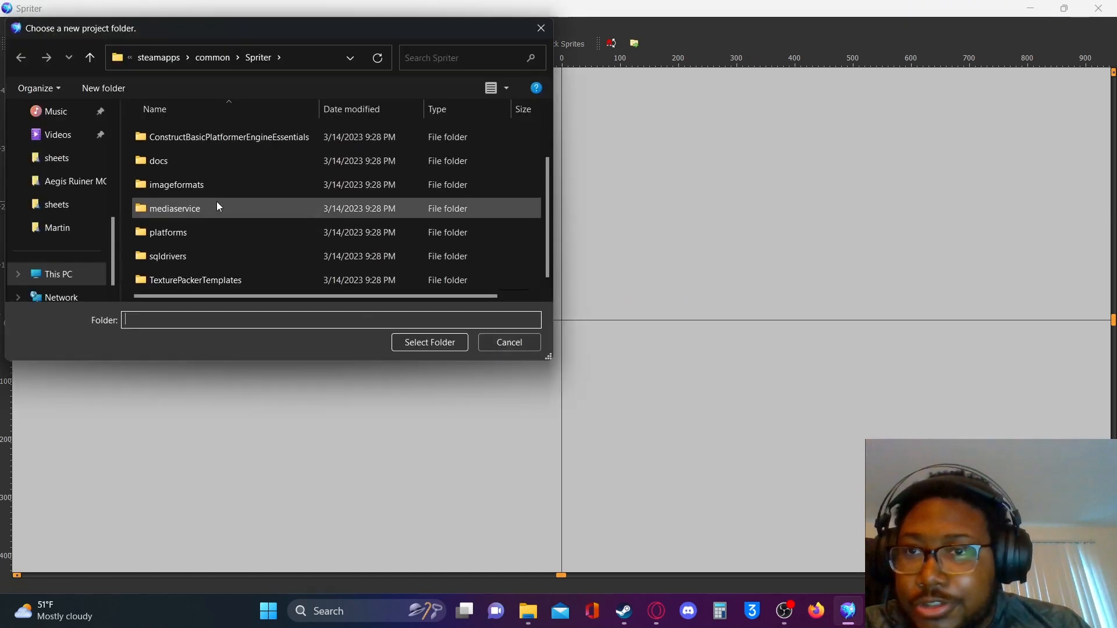
pyautogui.scroll(1, 198, 232)
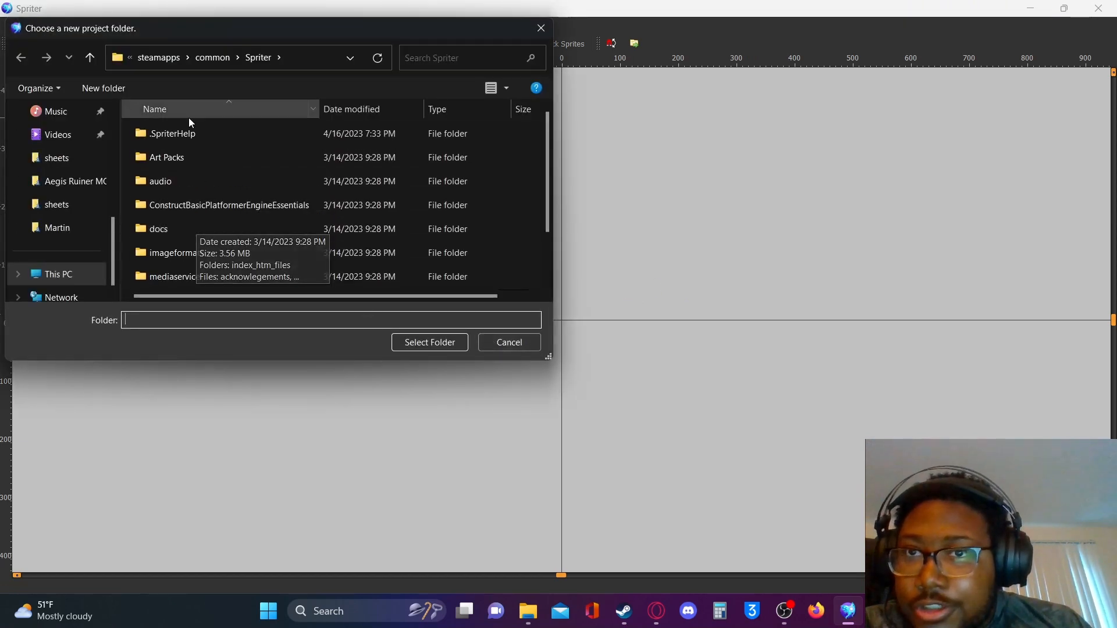
pyautogui.scroll(5, 53, 175)
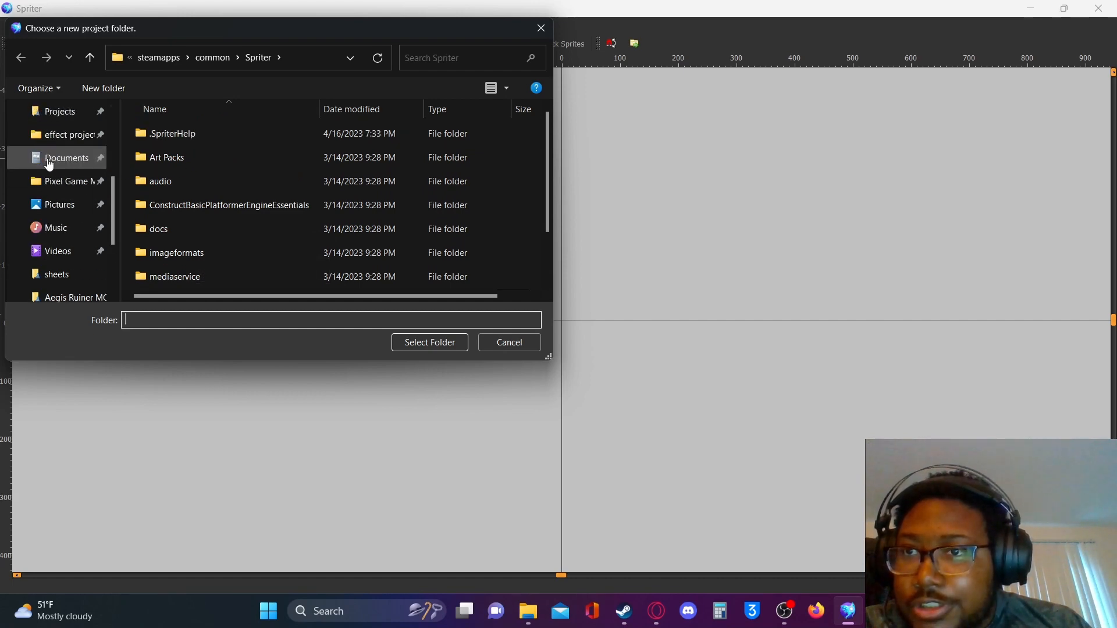
pyautogui.click(51, 205)
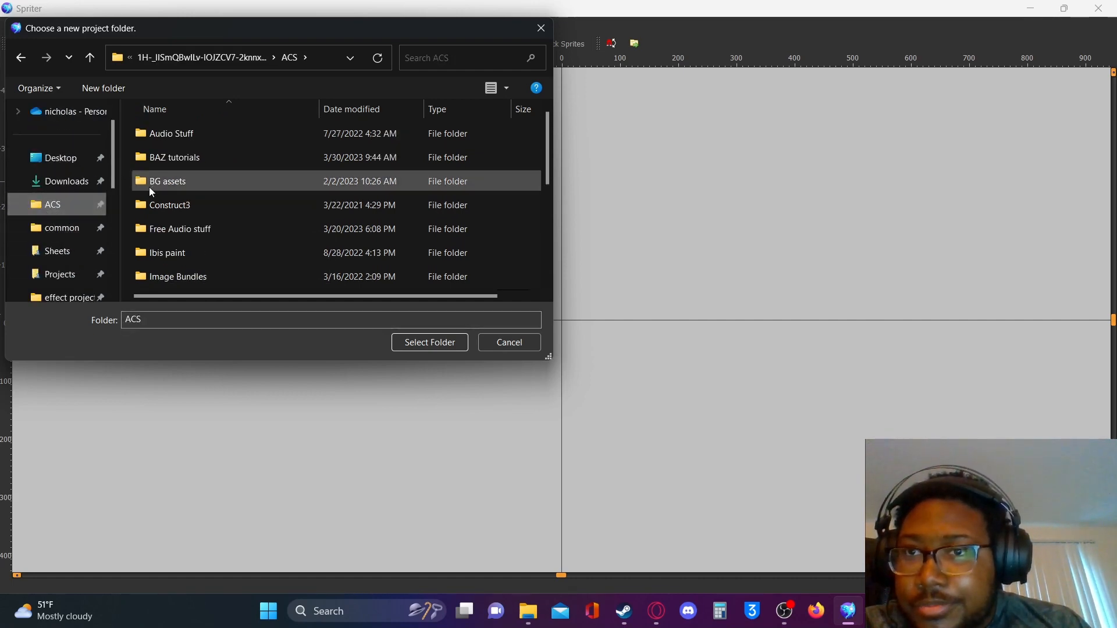
pyautogui.scroll(-3, 168, 195)
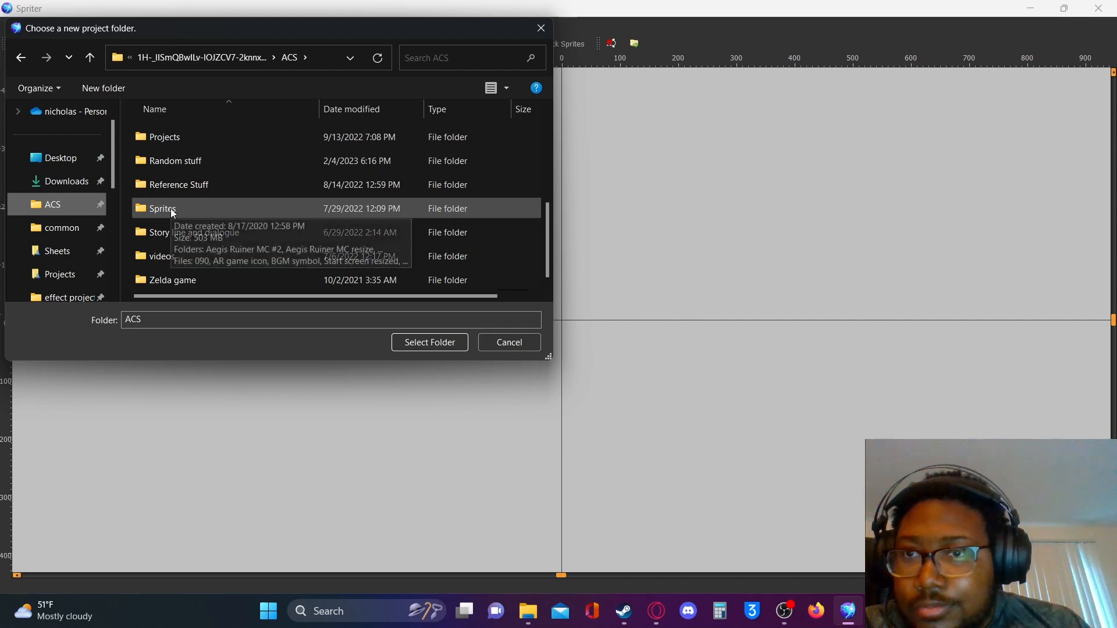
pyautogui.scroll(1, 172, 203)
pyautogui.doubleClick(165, 272)
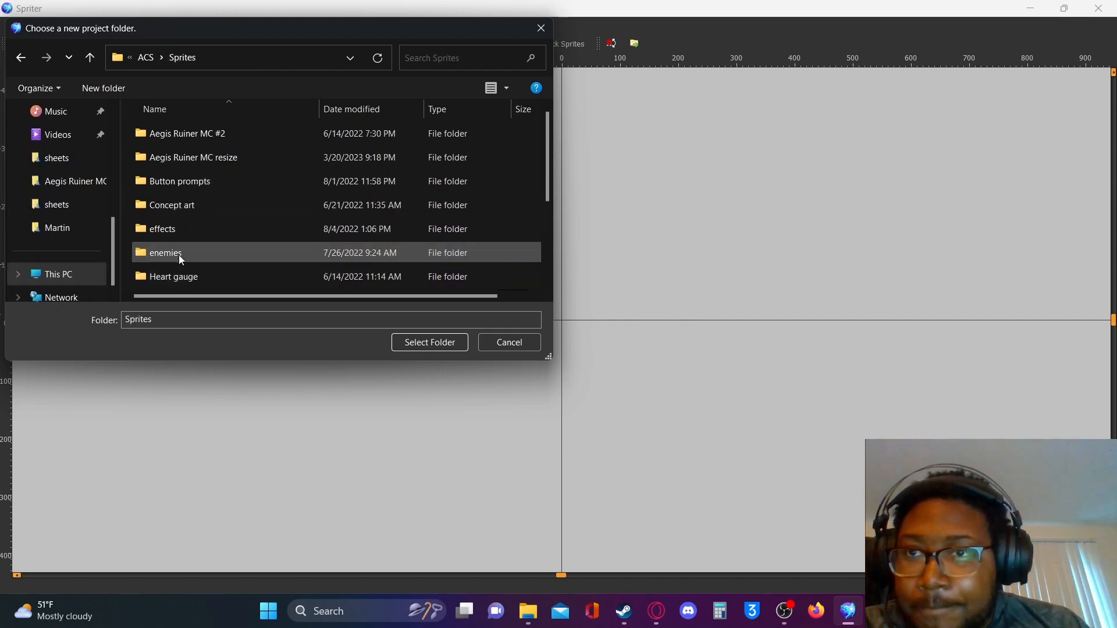
pyautogui.scroll(-2, 187, 245)
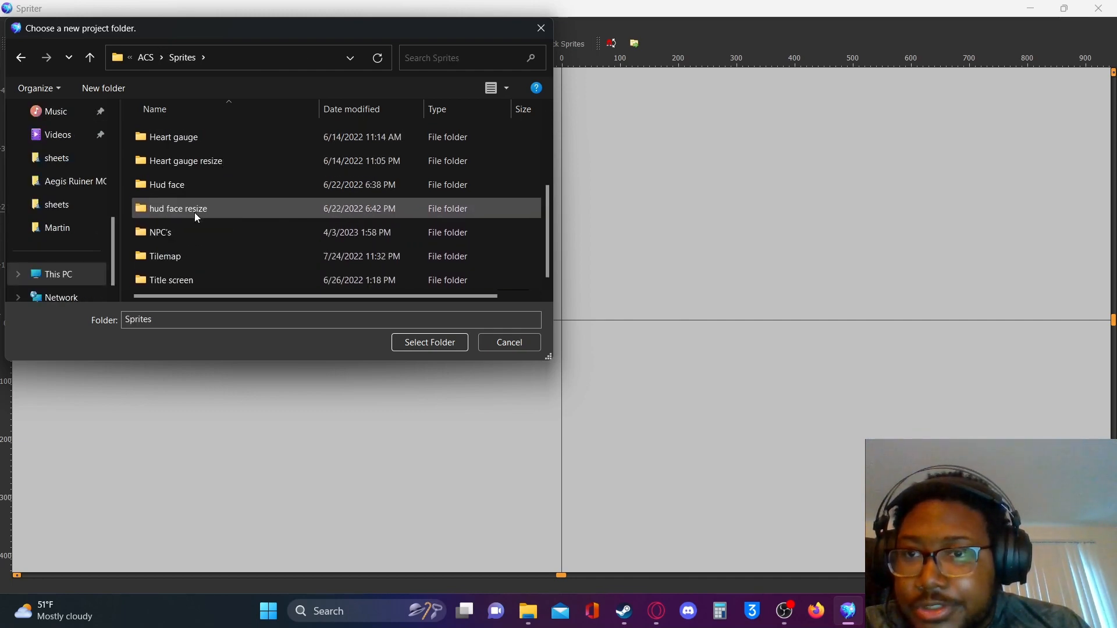
pyautogui.doubleClick(169, 234)
pyautogui.doubleClick(149, 137)
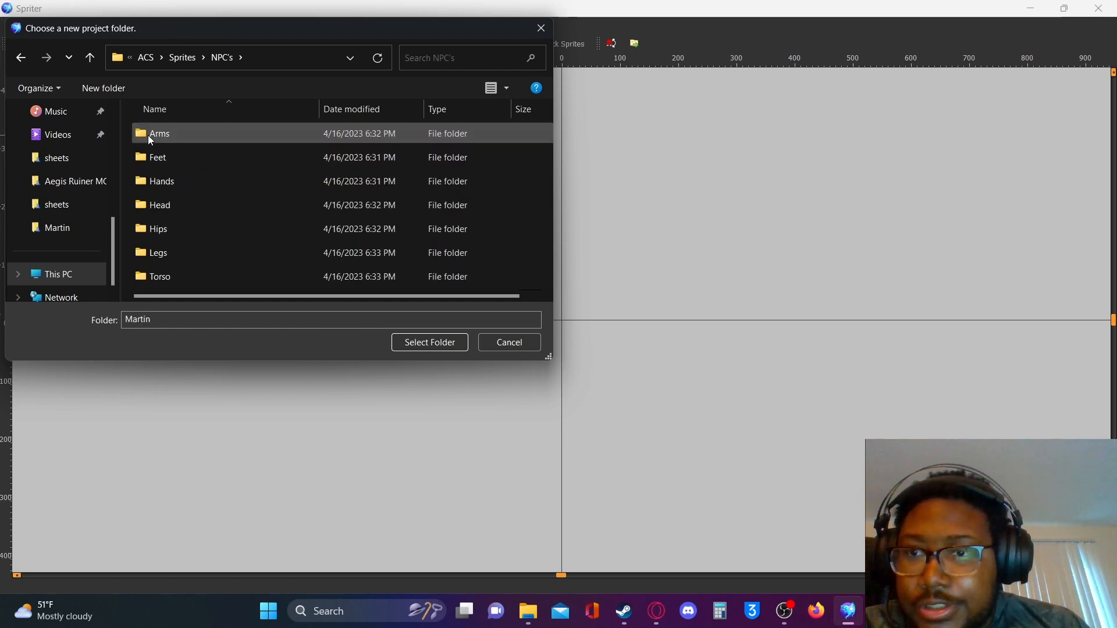
pyautogui.click(445, 343)
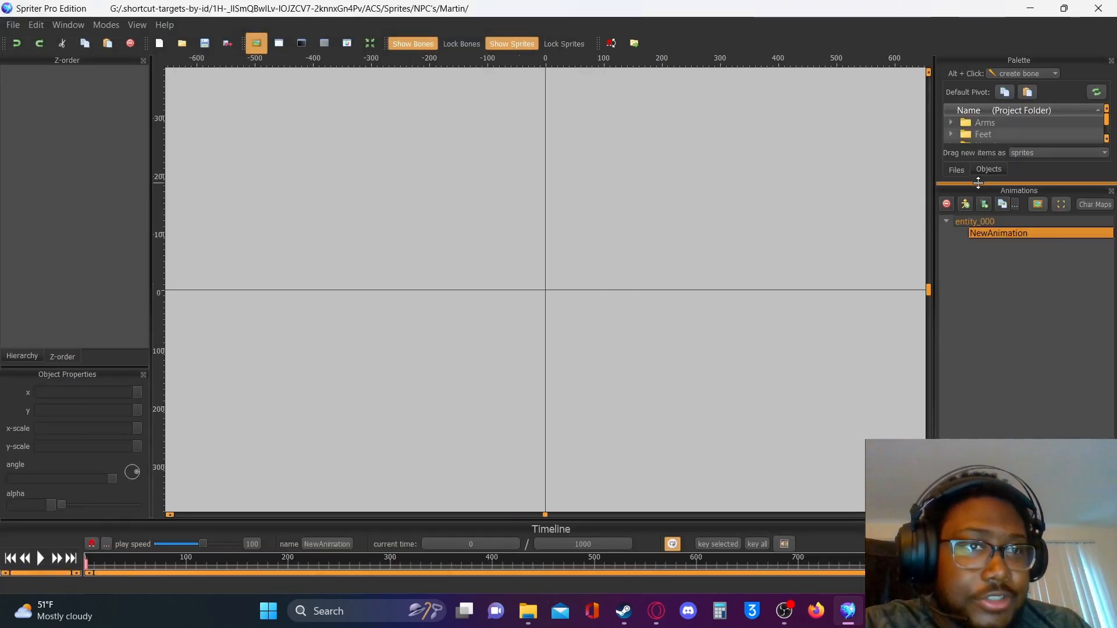
# Enlarge the project file list and place the full Martin parts image well left of the origin, at about x -2093, y -981
pyautogui.moveTo(977, 183); pyautogui.dragTo(978, 320)
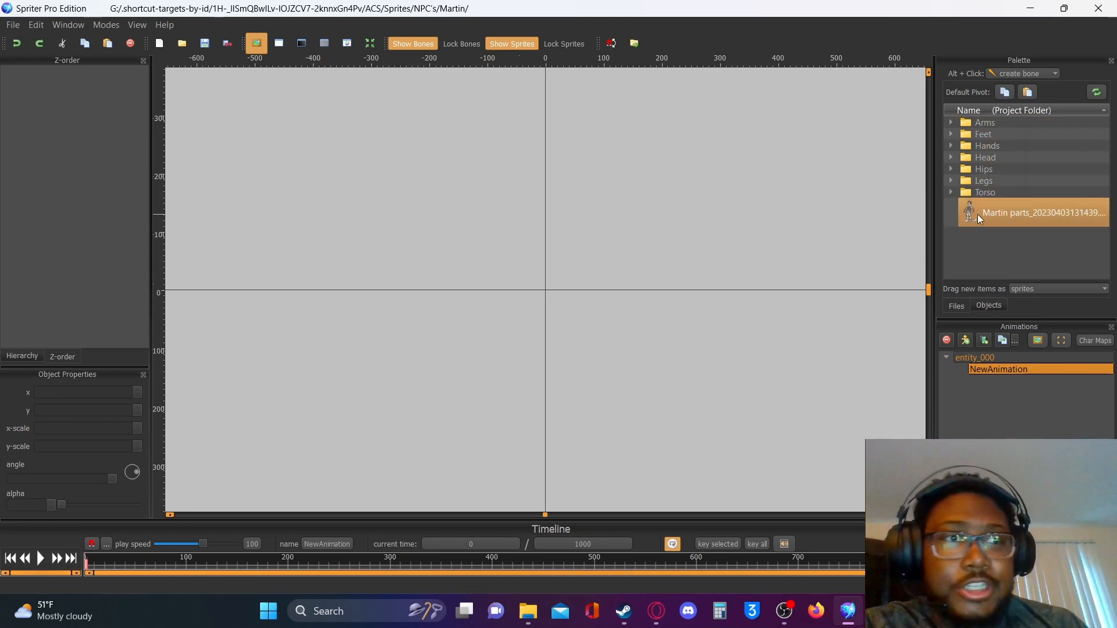
pyautogui.moveTo(986, 216); pyautogui.dragTo(564, 270)
pyautogui.scroll(-5, 693, 337)
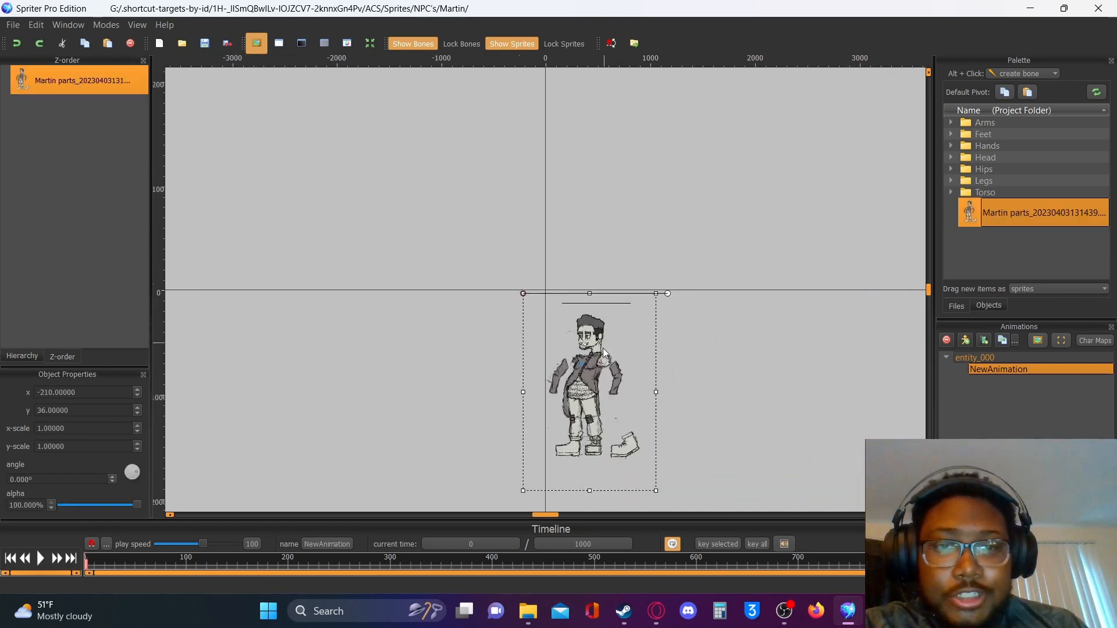
pyautogui.moveTo(603, 348); pyautogui.dragTo(384, 263)
pyautogui.scroll(2, 643, 254)
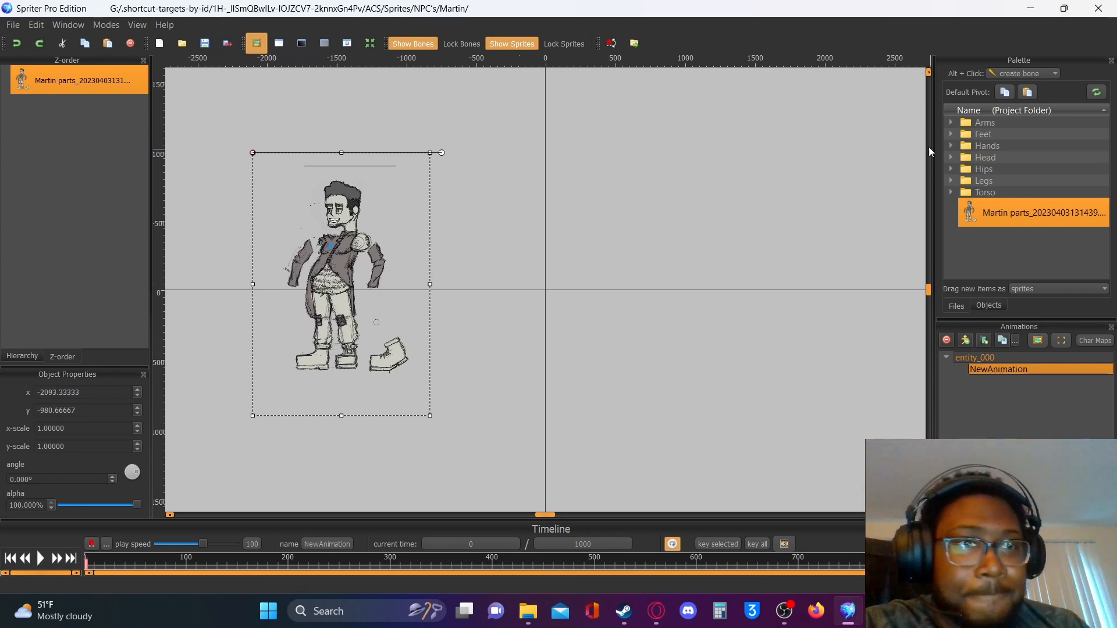
# Place the first two boot sprites from the Feet folder side by side below the origin, at about (-404, 338) and (50, 404)
pyautogui.click(951, 134)
pyautogui.moveTo(989, 153); pyautogui.dragTo(648, 291)
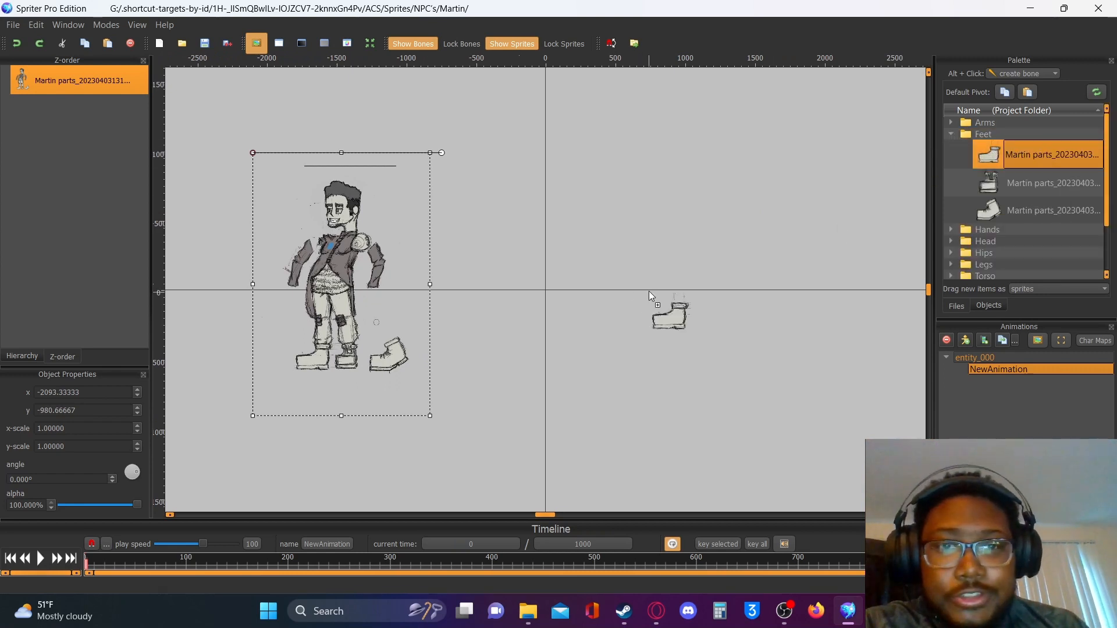
pyautogui.moveTo(476, 336); pyautogui.dragTo(488, 336)
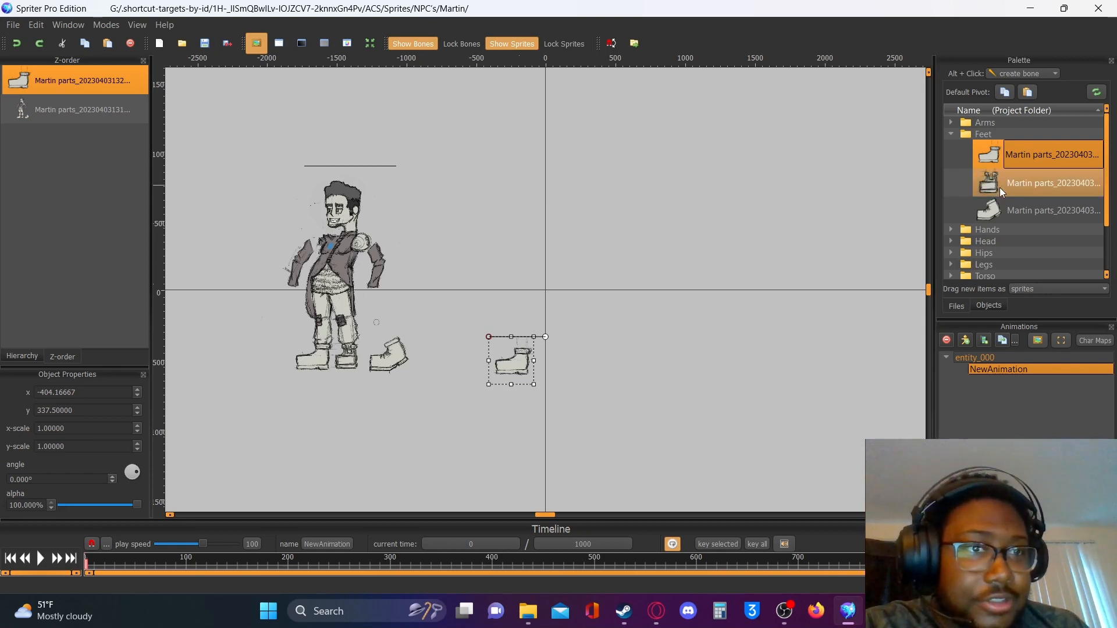
pyautogui.moveTo(989, 183); pyautogui.dragTo(553, 345)
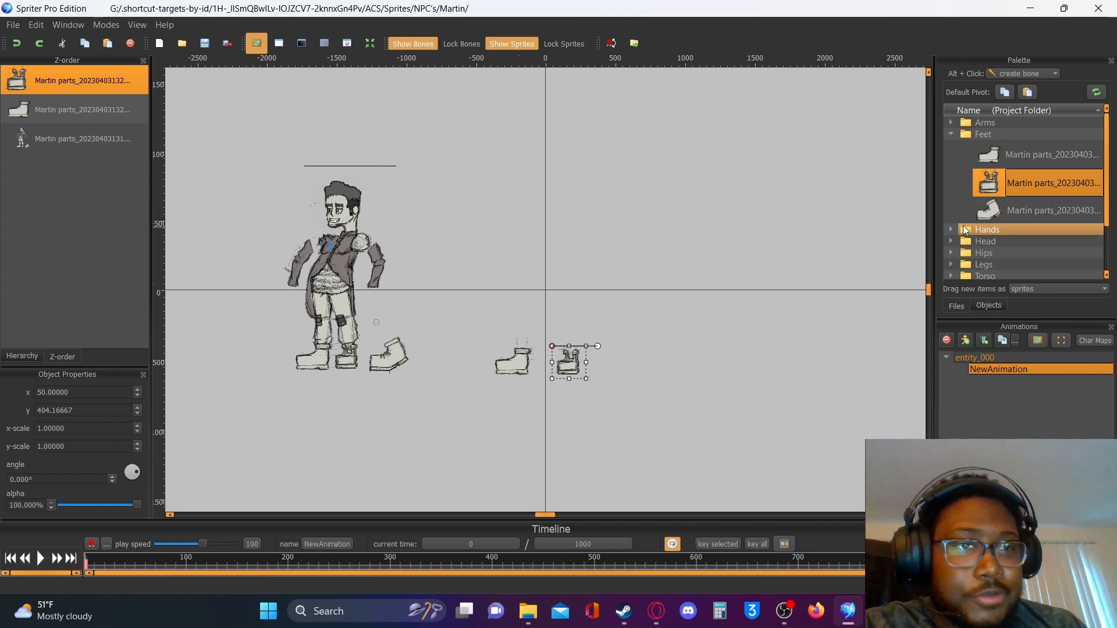
# Place the round shoulder armour sprite from the Arms folder above the boots, at about x 133, y -425
pyautogui.click(948, 121)
pyautogui.moveTo(985, 145); pyautogui.dragTo(563, 230)
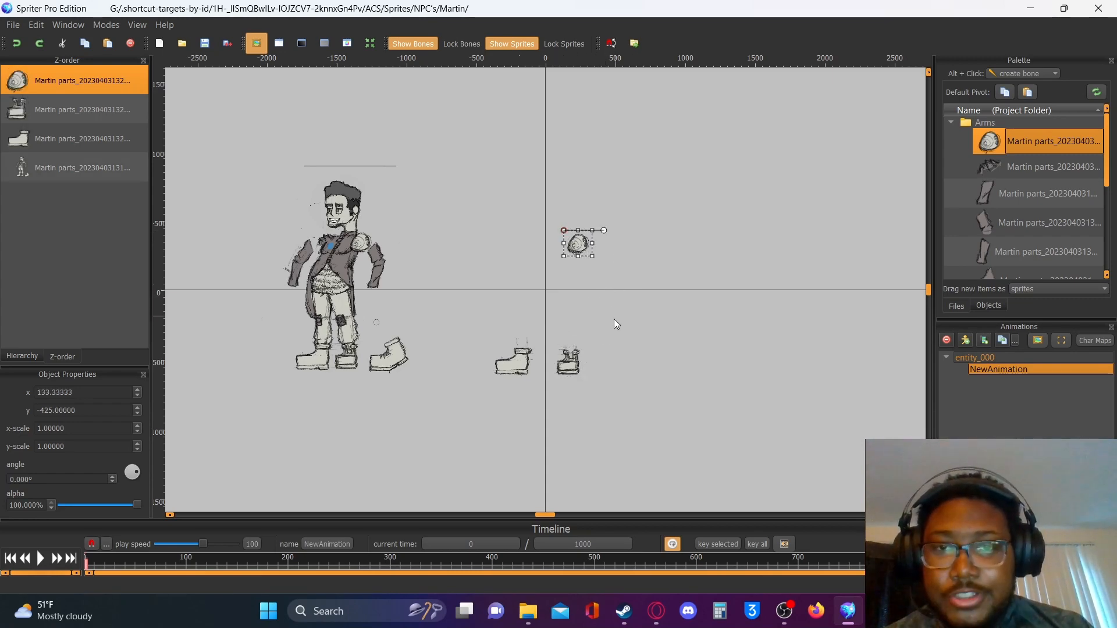
pyautogui.click(325, 320)
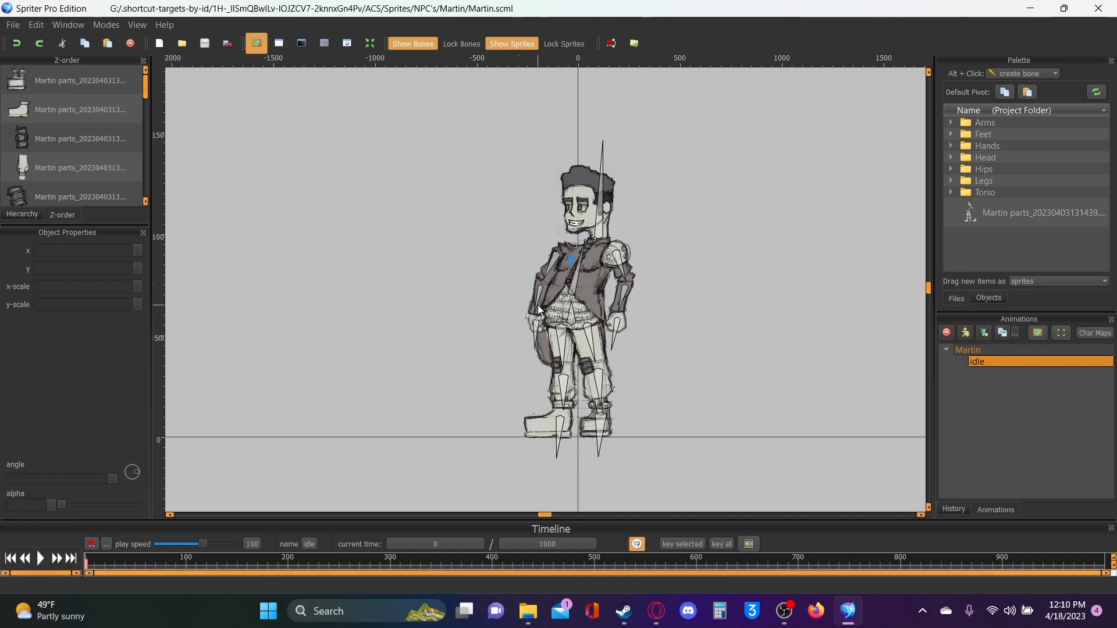
# Test the forearm and upper-arm bones of Martin's unarmoured arm by rotating them and returning them to the hanging pose
pyautogui.moveTo(535, 313); pyautogui.dragTo(532, 310)
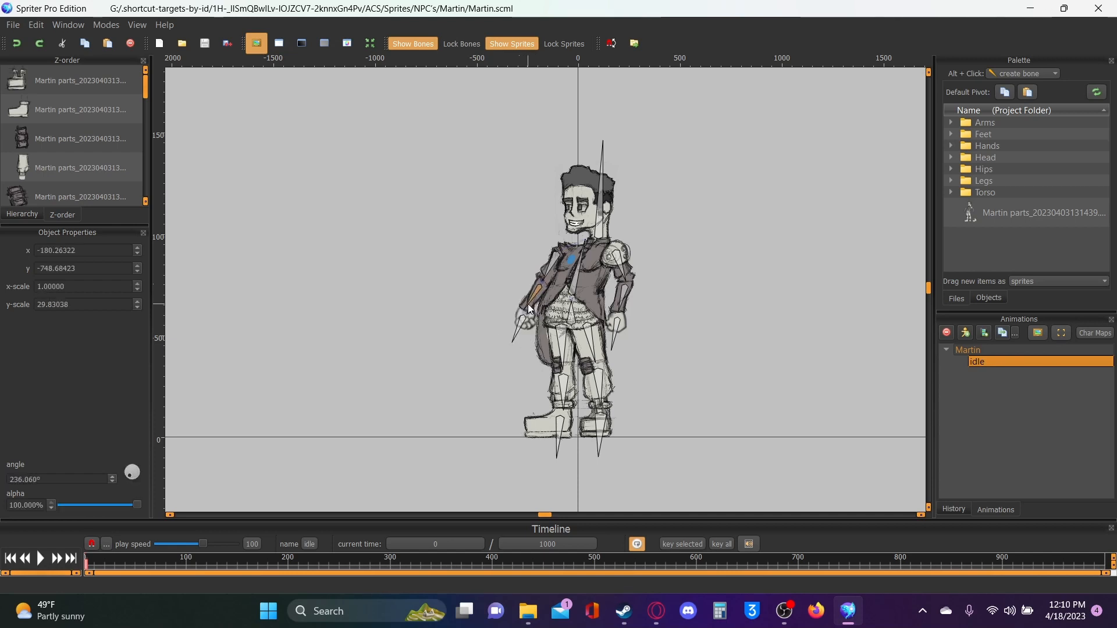
pyautogui.moveTo(529, 302)
pyautogui.mouseDown()
pyautogui.moveTo(547, 308)
pyautogui.moveTo(531, 309)
pyautogui.mouseUp()
pyautogui.moveTo(544, 277)
pyautogui.mouseDown()
pyautogui.moveTo(558, 294)
pyautogui.moveTo(501, 326)
pyautogui.moveTo(562, 300)
pyautogui.moveTo(506, 309)
pyautogui.moveTo(547, 296)
pyautogui.moveTo(500, 335)
pyautogui.moveTo(505, 268)
pyautogui.moveTo(544, 295)
pyautogui.mouseUp()
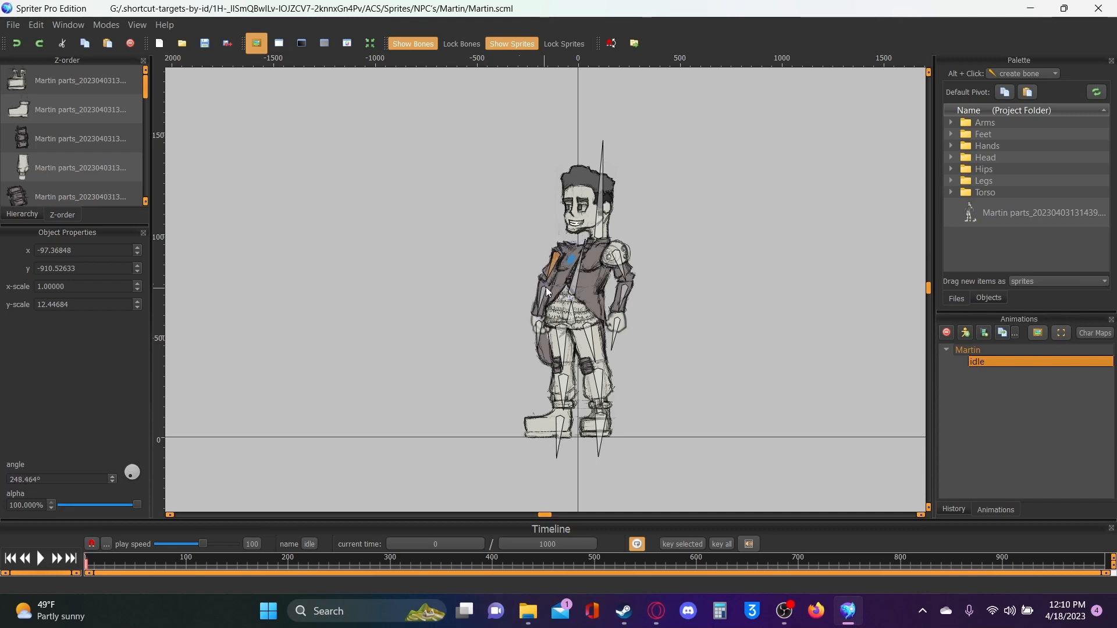
# Rotate the unarmoured arm's upper-arm bone slightly away from the torso and check the adjoining shoulder sprite and torso bone
pyautogui.scroll(5, 581, 235)
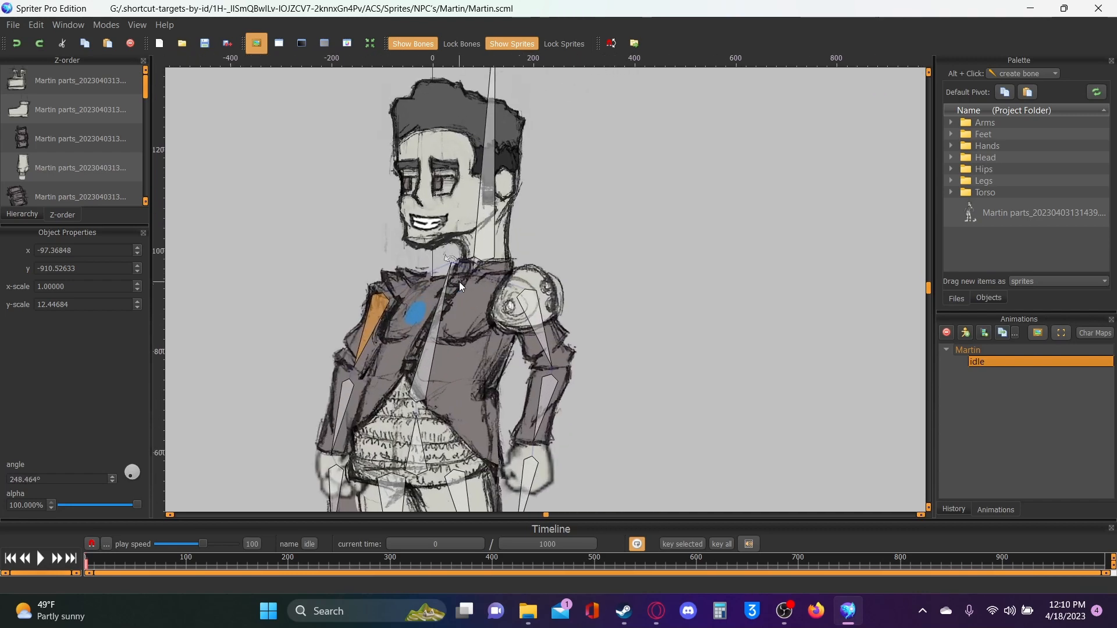
pyautogui.scroll(3, 459, 282)
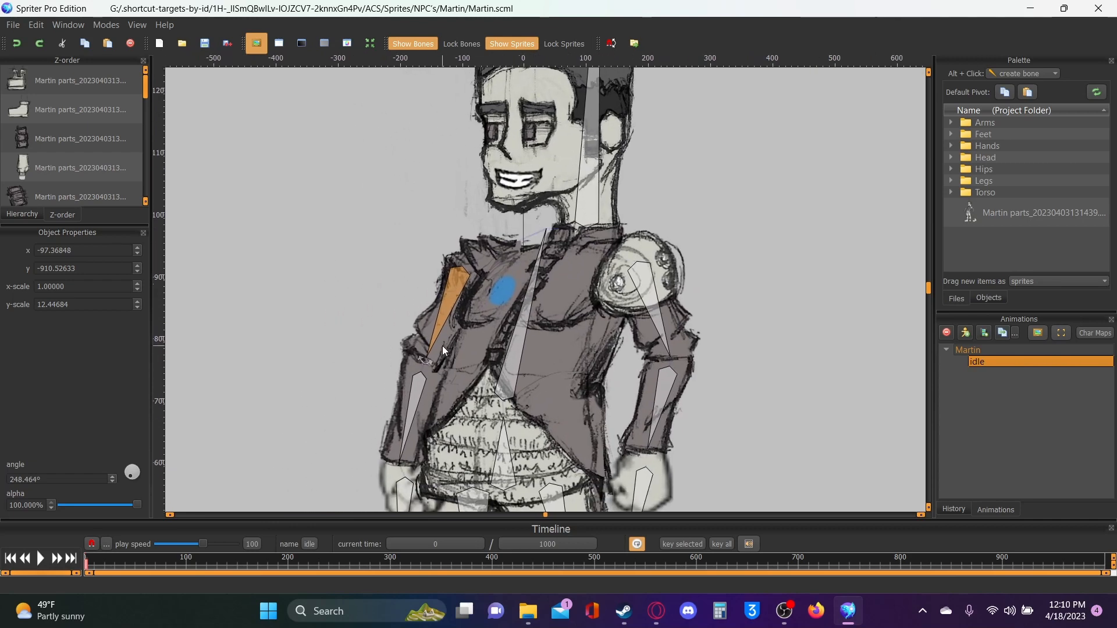
pyautogui.moveTo(432, 348); pyautogui.dragTo(426, 340)
pyautogui.click(484, 246)
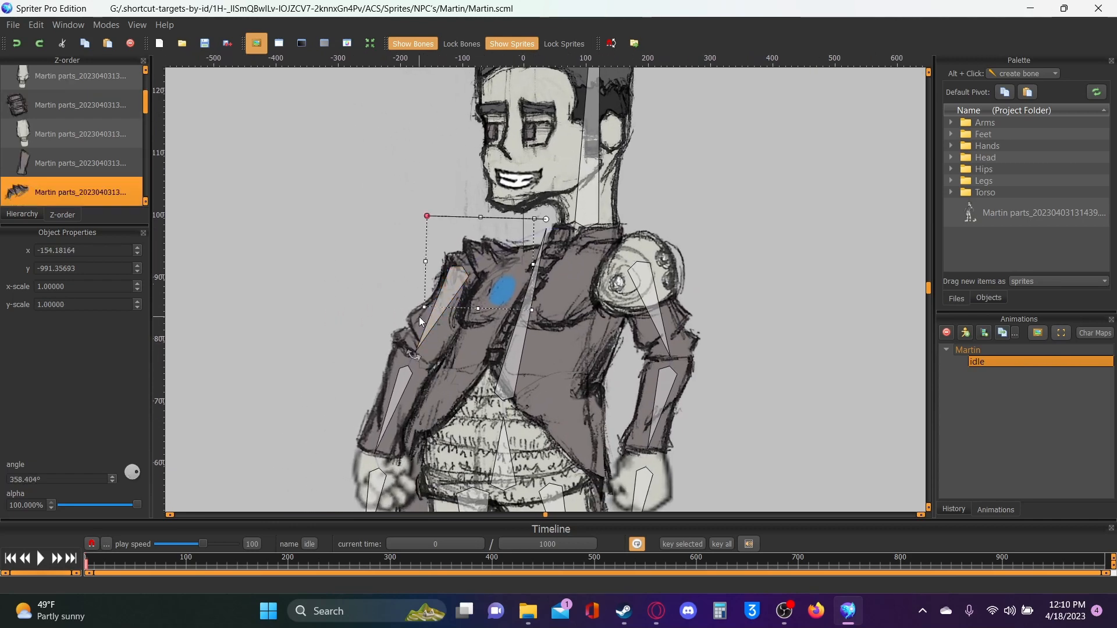
pyautogui.click(520, 330)
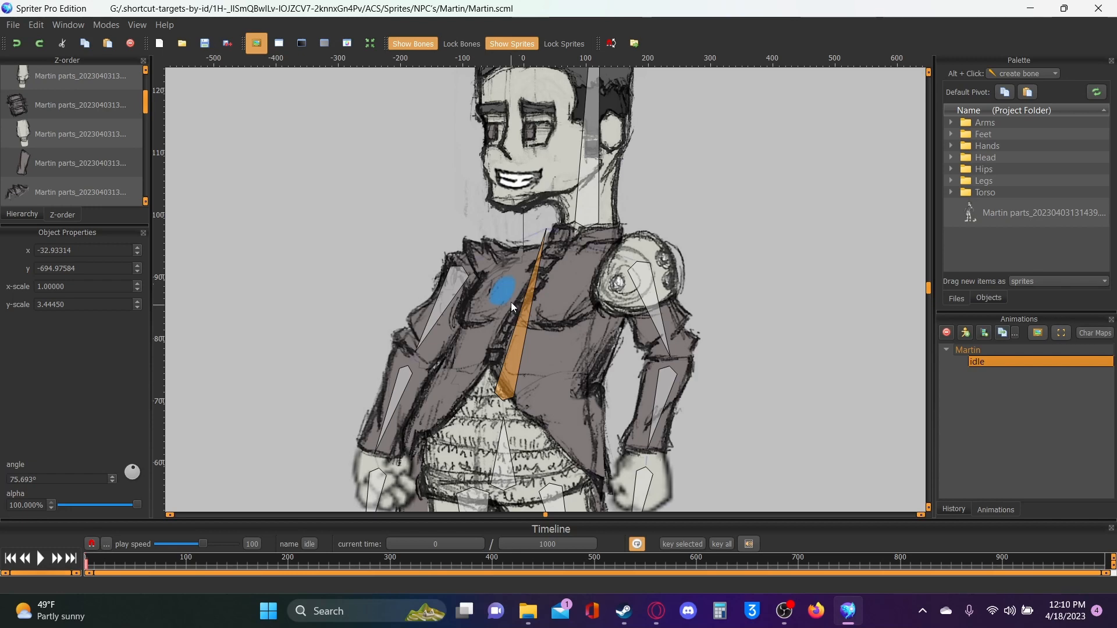
pyautogui.click(447, 265)
pyautogui.click(471, 295)
# Swing the unarmoured arm out to about horizontal and lower its upper-arm bone back to about 239°
pyautogui.moveTo(424, 328); pyautogui.dragTo(488, 321)
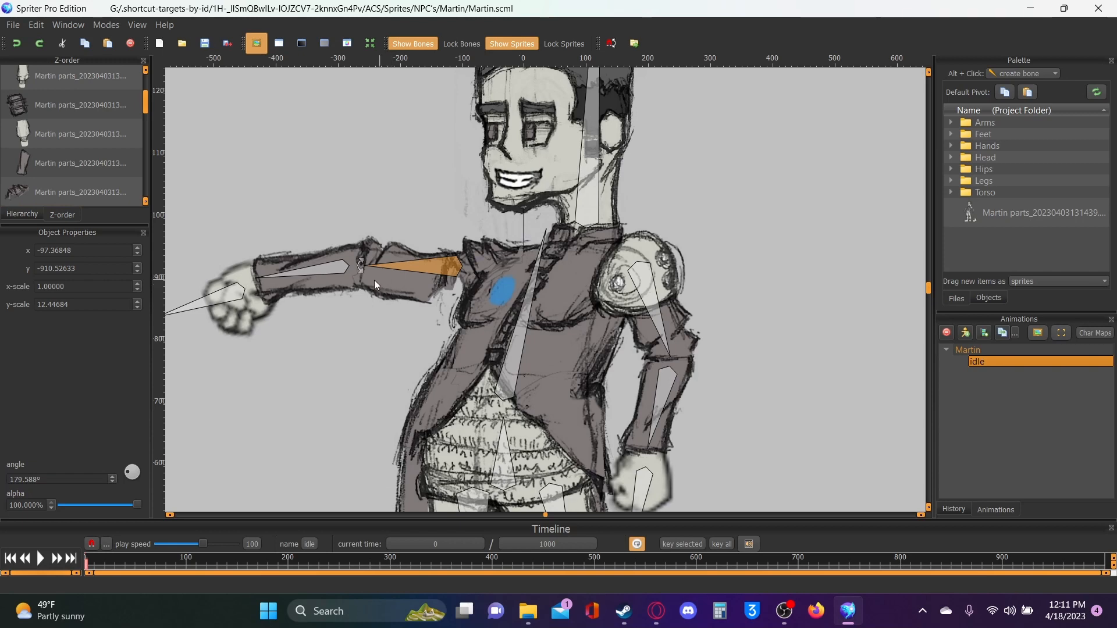
pyautogui.moveTo(371, 266); pyautogui.dragTo(273, 288)
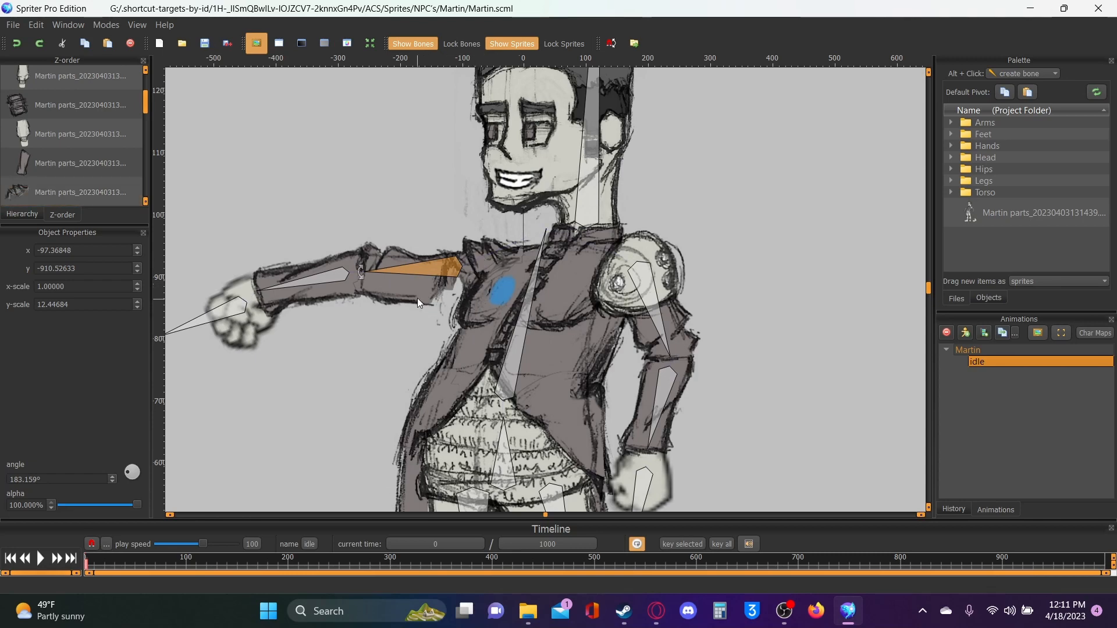
pyautogui.moveTo(368, 274); pyautogui.dragTo(426, 330)
# Rotate the armoured arm's upper-arm bone outward to about 294° and the unarmoured arm's upper-arm bone to about 241°
pyautogui.scroll(-5, 495, 323)
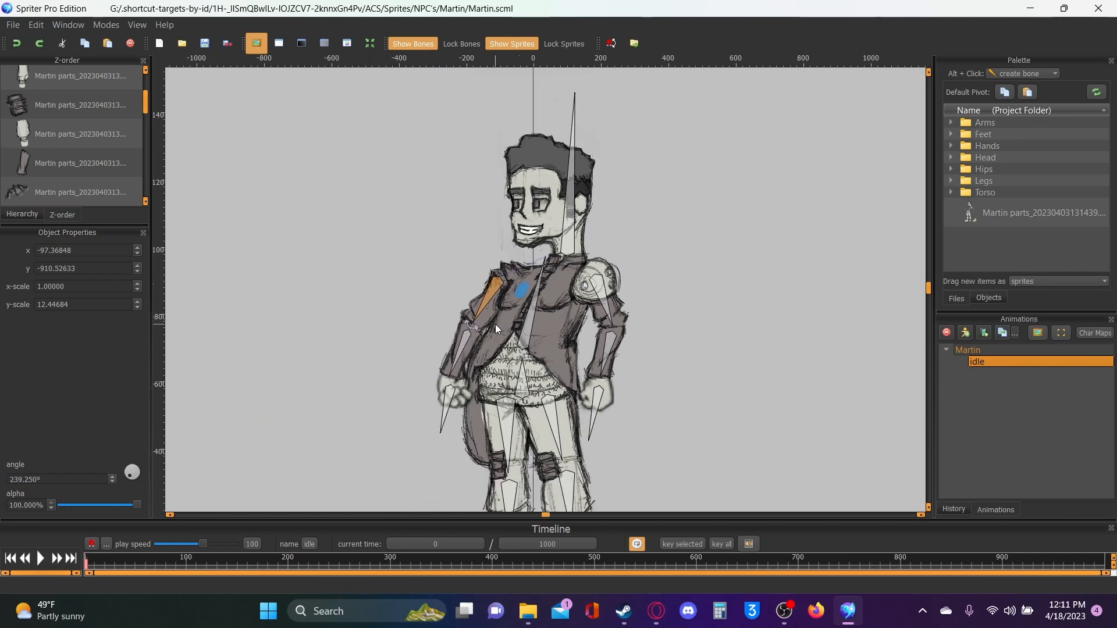
pyautogui.scroll(2, 592, 322)
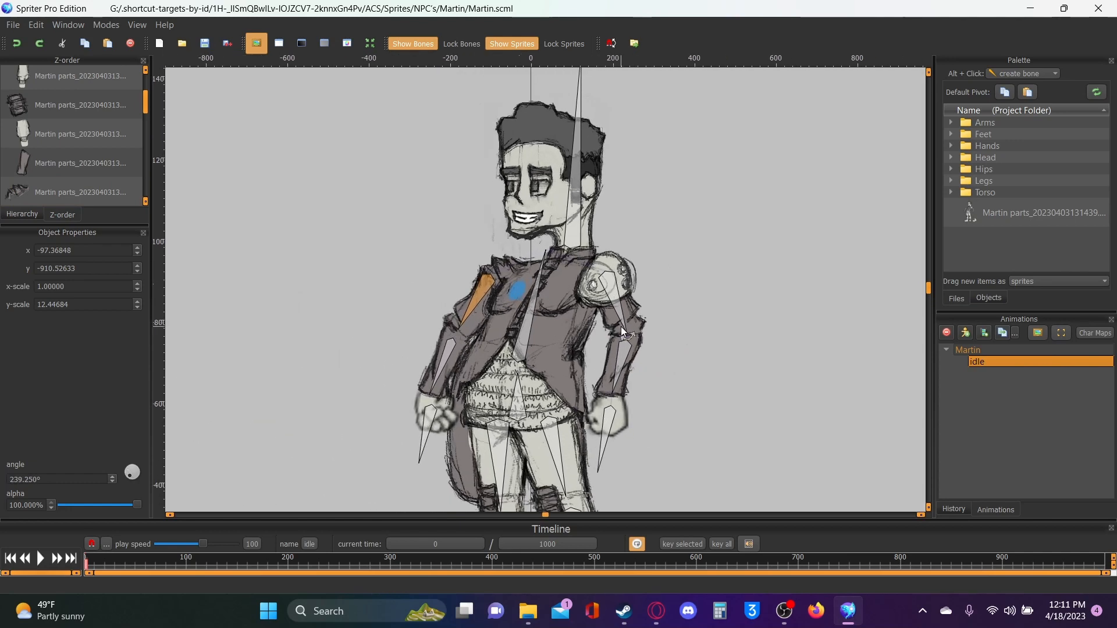
pyautogui.click(622, 322)
pyautogui.moveTo(626, 326)
pyautogui.mouseDown()
pyautogui.moveTo(599, 327)
pyautogui.moveTo(647, 320)
pyautogui.moveTo(585, 332)
pyautogui.moveTo(630, 335)
pyautogui.moveTo(633, 321)
pyautogui.moveTo(595, 330)
pyautogui.moveTo(636, 319)
pyautogui.mouseUp()
pyautogui.moveTo(617, 325)
pyautogui.mouseDown()
pyautogui.moveTo(597, 331)
pyautogui.moveTo(641, 315)
pyautogui.moveTo(620, 319)
pyautogui.mouseUp()
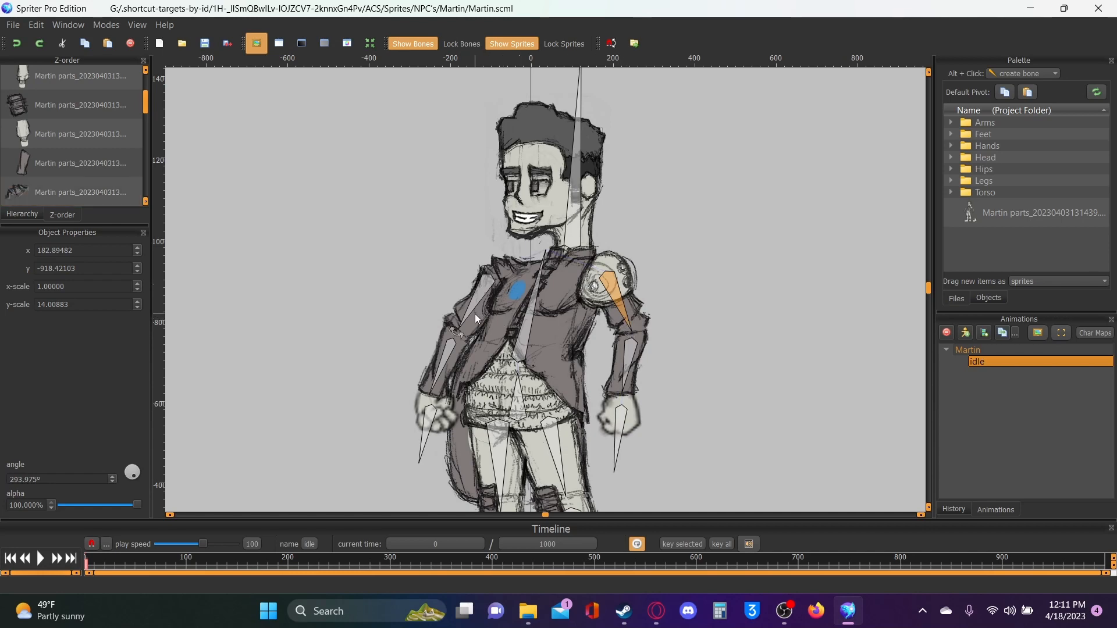
pyautogui.moveTo(464, 308); pyautogui.dragTo(470, 312)
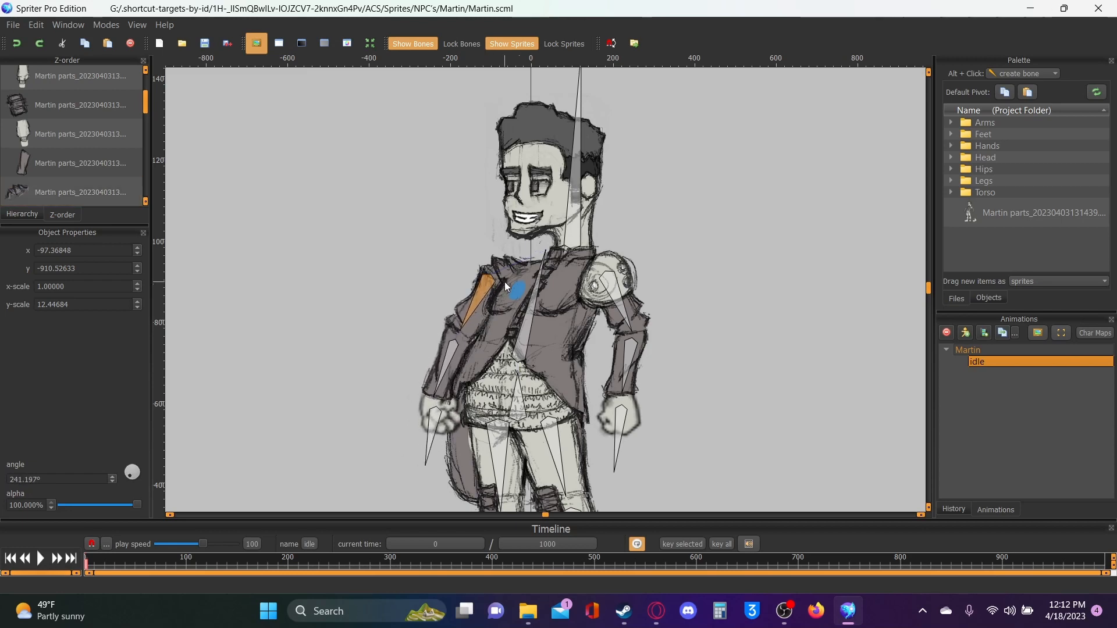
pyautogui.scroll(3, 504, 273)
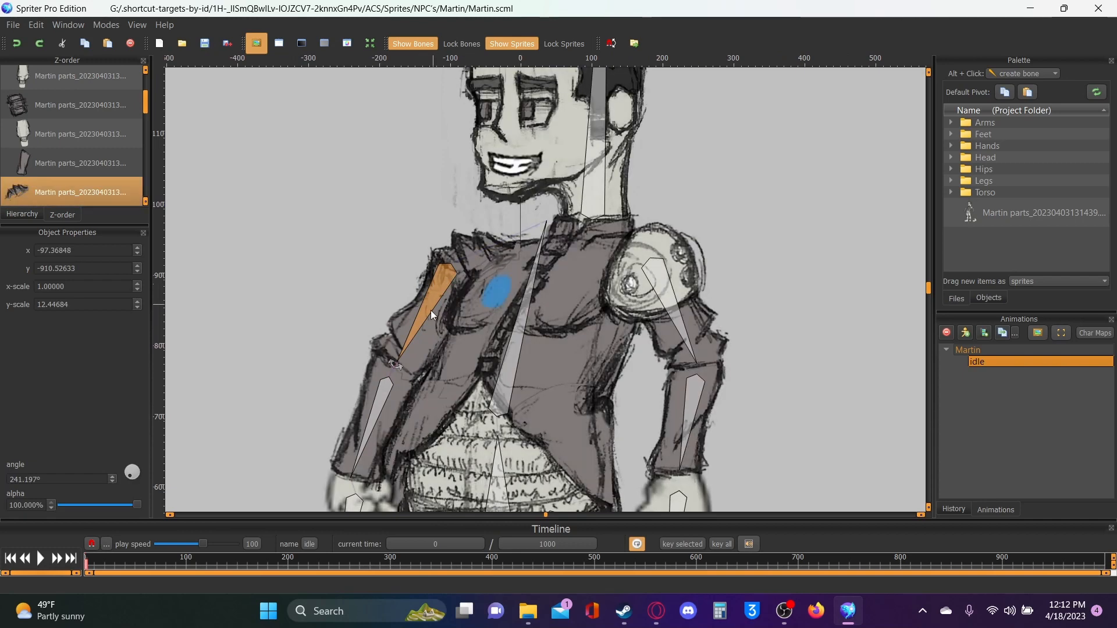
# Rotate the unarmoured arm's upper-arm bone inward to about 248° and move the ragged shoulder image's default pivot to its middle
pyautogui.moveTo(400, 356); pyautogui.dragTo(423, 341)
pyautogui.click(476, 260)
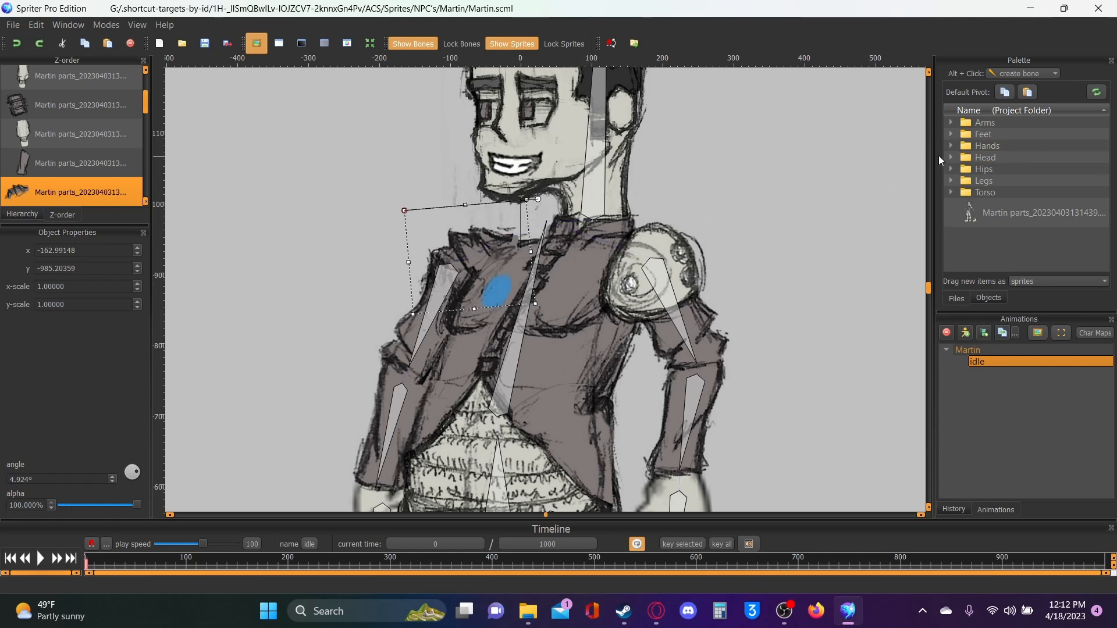
pyautogui.click(951, 122)
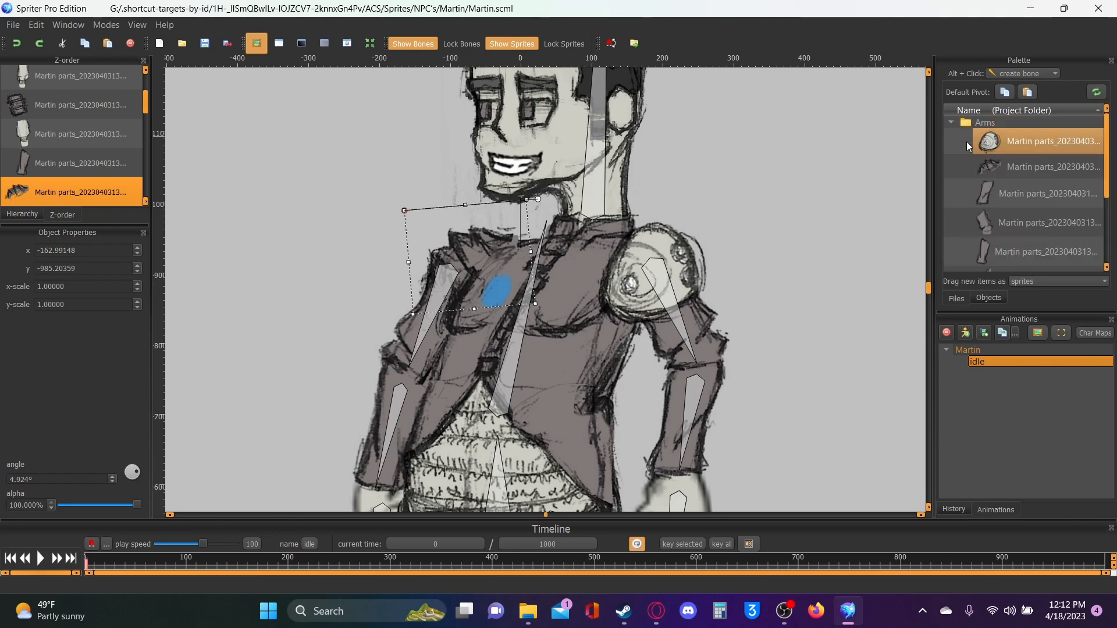
pyautogui.doubleClick(987, 168)
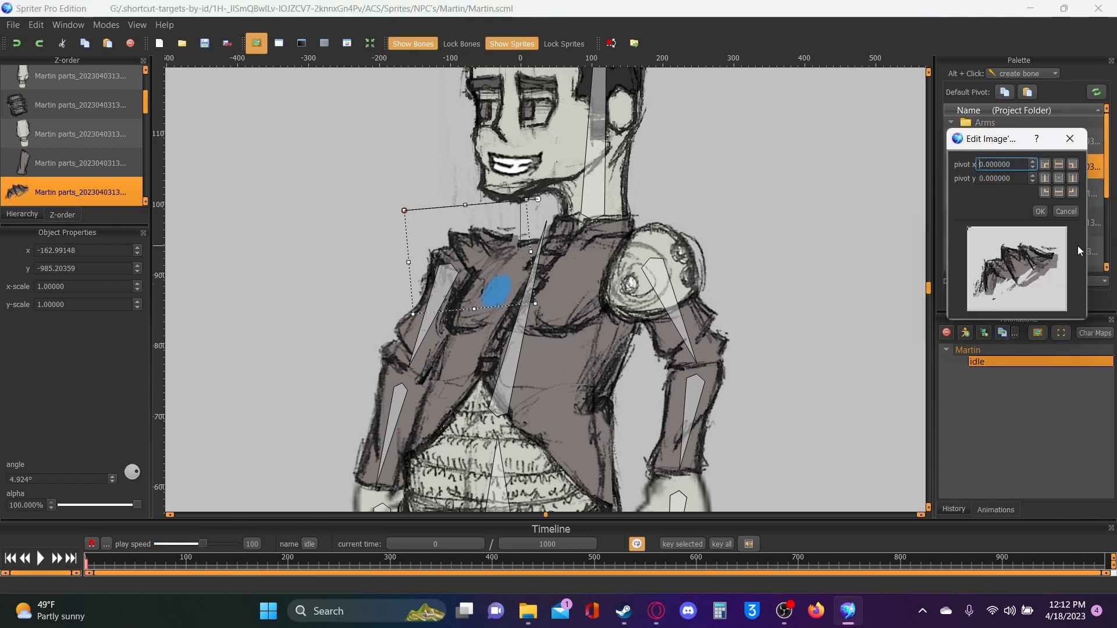
pyautogui.click(1015, 266)
pyautogui.click(1039, 211)
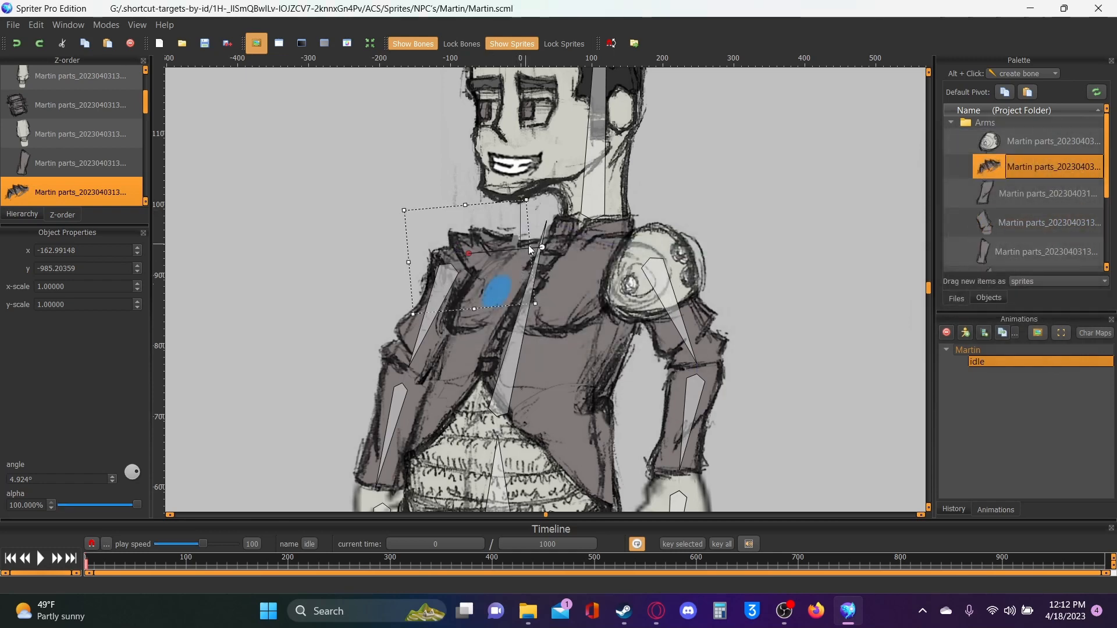
# Rotate the ragged shoulder sprite around its centred pivot, settling it at about 3.2° over the unarmoured arm
pyautogui.moveTo(540, 245); pyautogui.dragTo(547, 262)
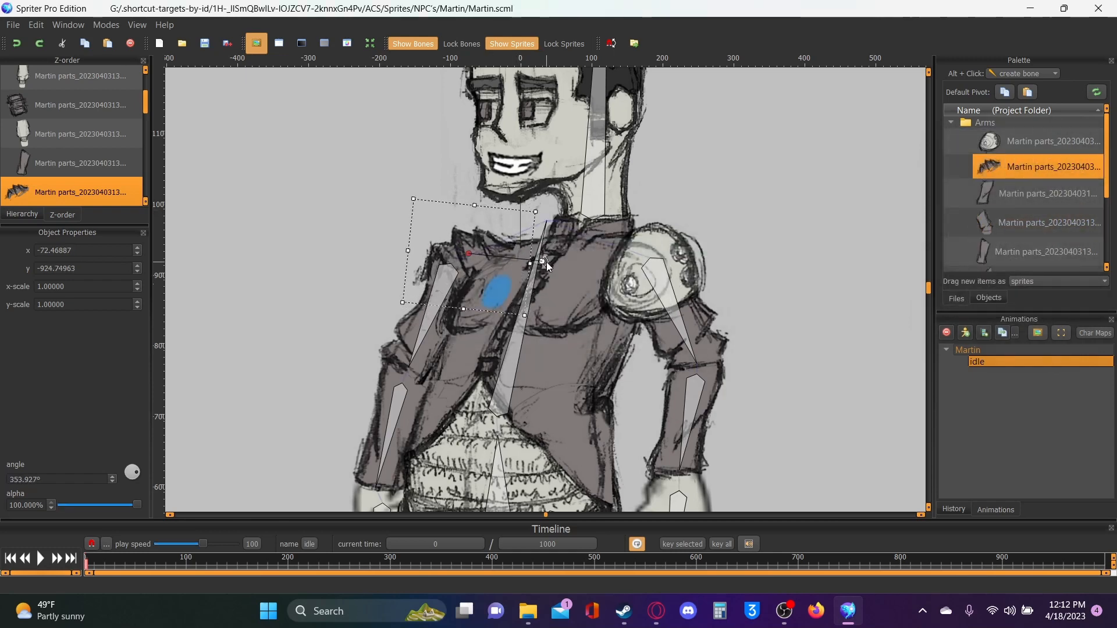
pyautogui.click(424, 353)
pyautogui.moveTo(424, 354)
pyautogui.mouseDown()
pyautogui.moveTo(387, 315)
pyautogui.moveTo(419, 342)
pyautogui.mouseUp()
pyautogui.click(459, 264)
pyautogui.moveTo(541, 256); pyautogui.dragTo(544, 244)
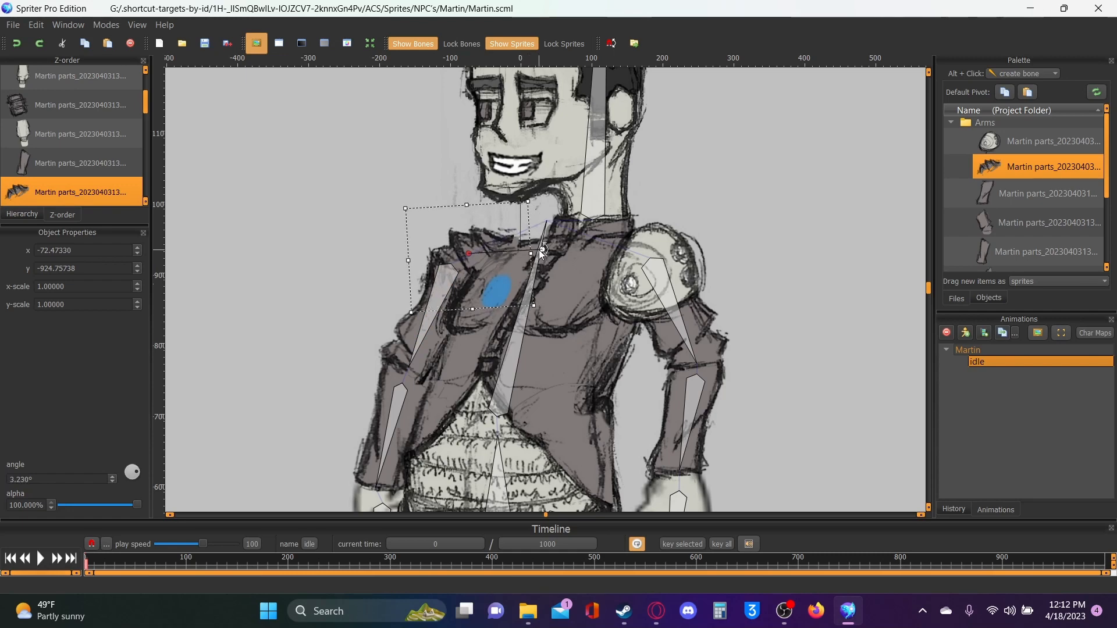
# Set the idle animation's length to 782 without stretching the keys
pyautogui.scroll(-3, 544, 244)
pyautogui.scroll(-2, 483, 203)
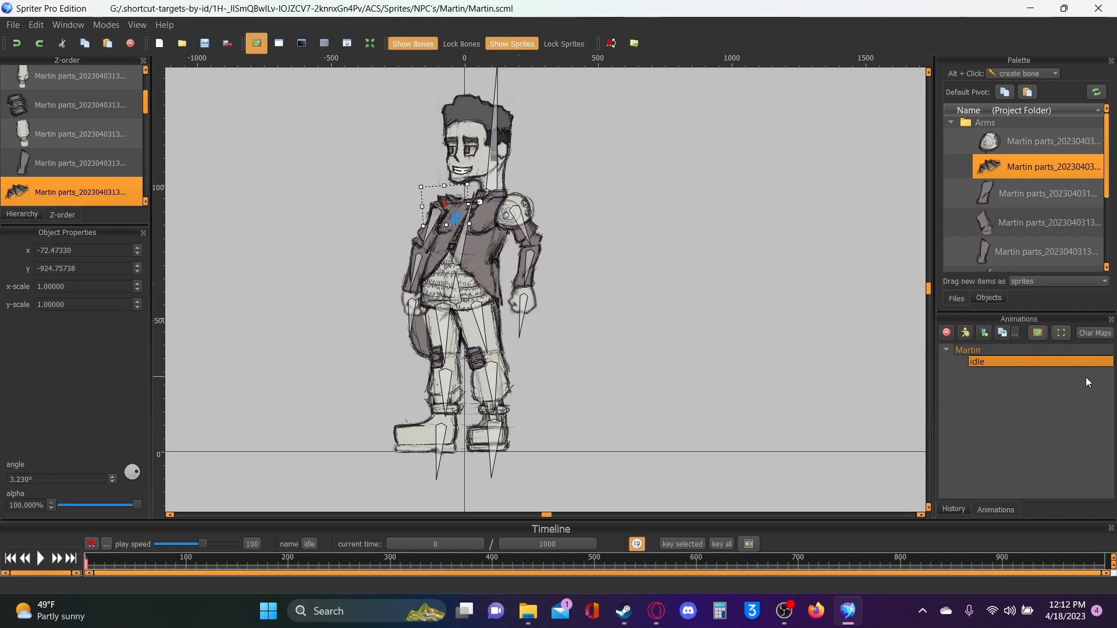
pyautogui.click(529, 542)
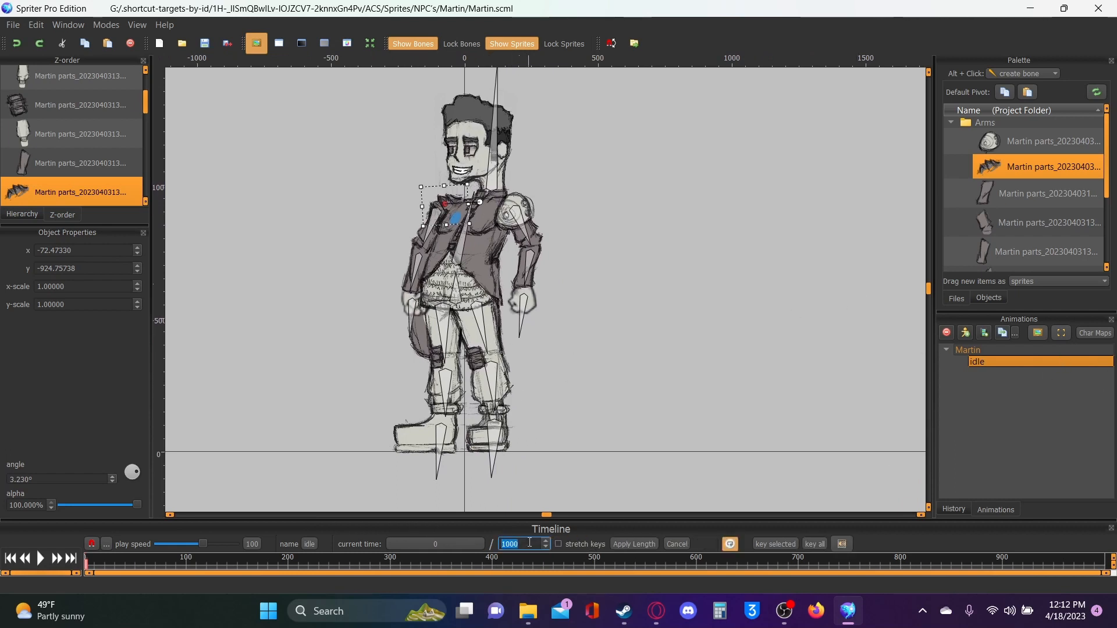
pyautogui.write('782')
pyautogui.click(622, 544)
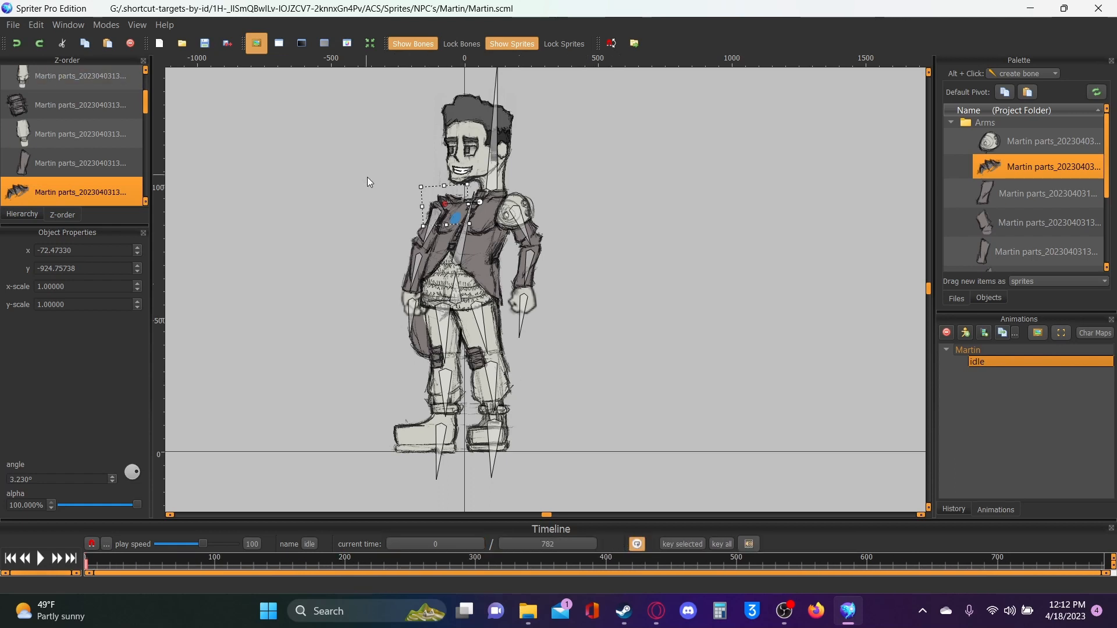
# Move the idle animation's current time to 400 and clear the sprite selection
pyautogui.click(605, 558)
pyautogui.doubleClick(445, 542)
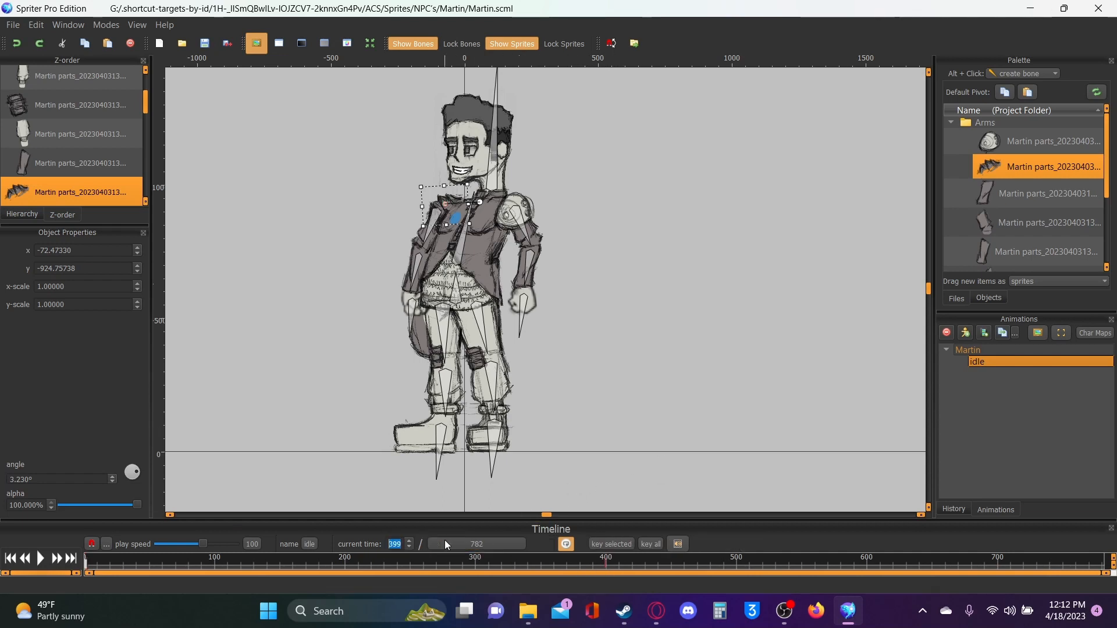
pyautogui.click(410, 541)
pyautogui.click(643, 343)
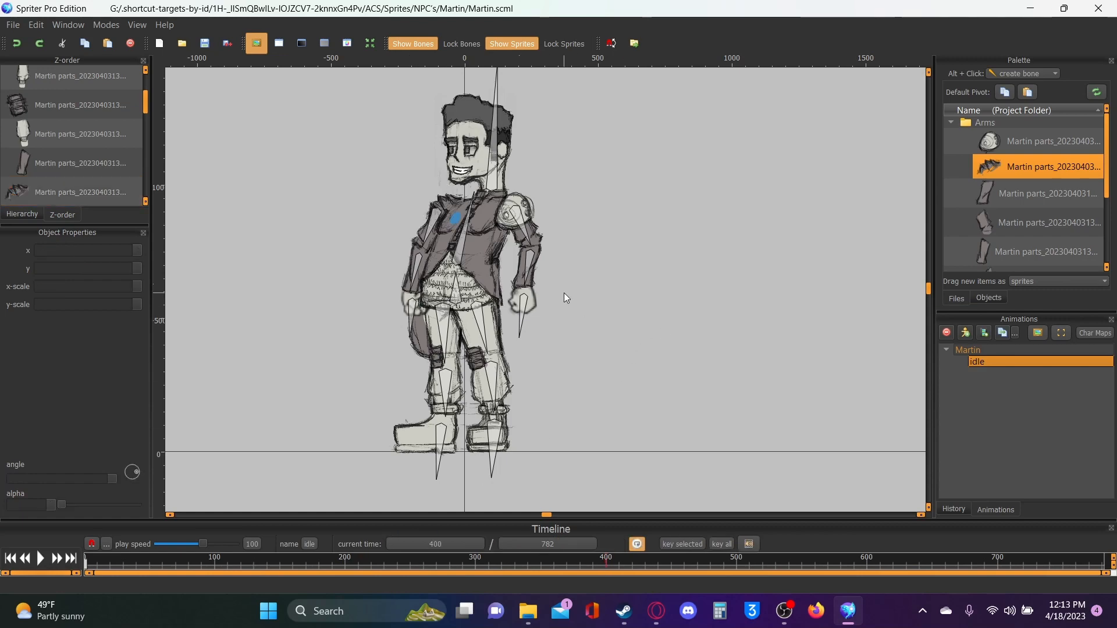
# Select Martin's torso sprite and set the default pivot of the first full torso image in the Torso folder just beside the belt buckle
pyautogui.scroll(1, 564, 297)
pyautogui.click(503, 373)
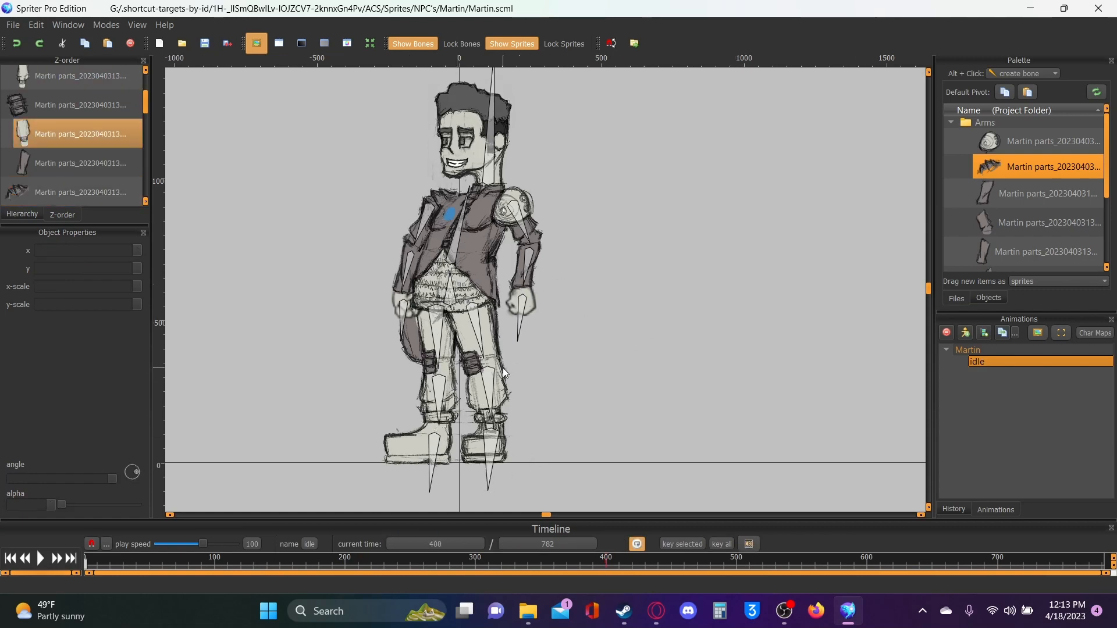
pyautogui.scroll(1, 567, 384)
pyautogui.click(571, 393)
pyautogui.scroll(4, 577, 323)
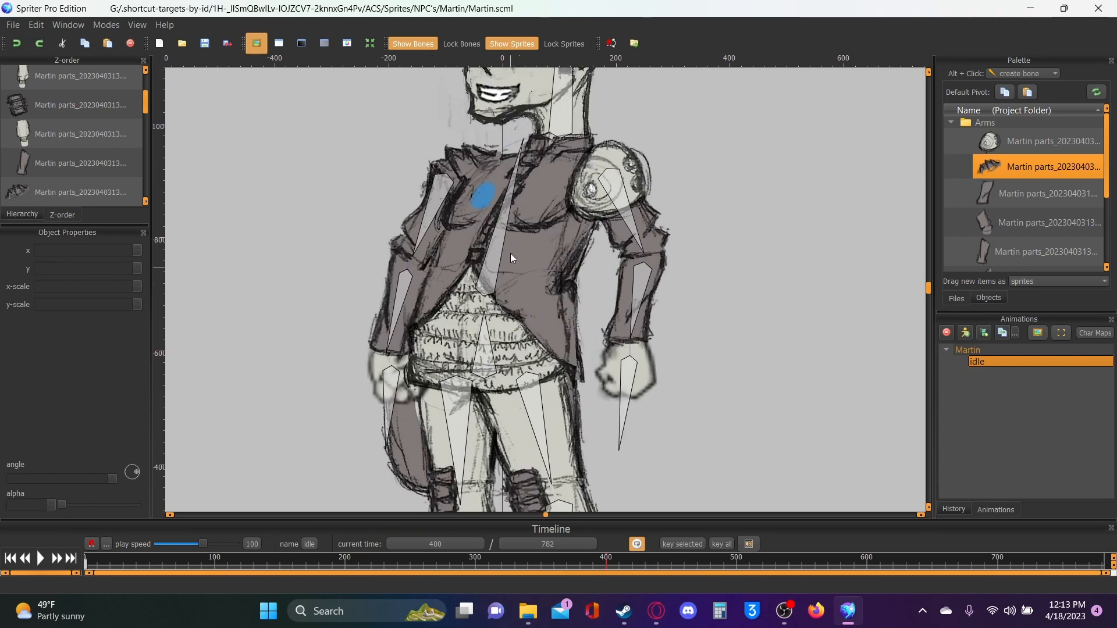
pyautogui.click(472, 222)
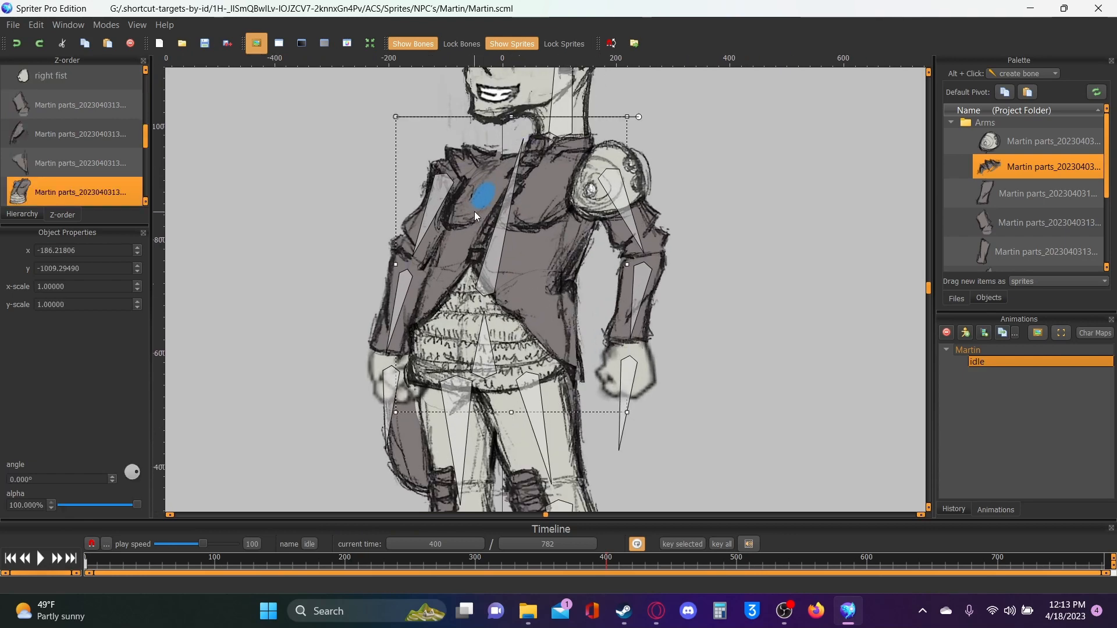
pyautogui.click(1019, 198)
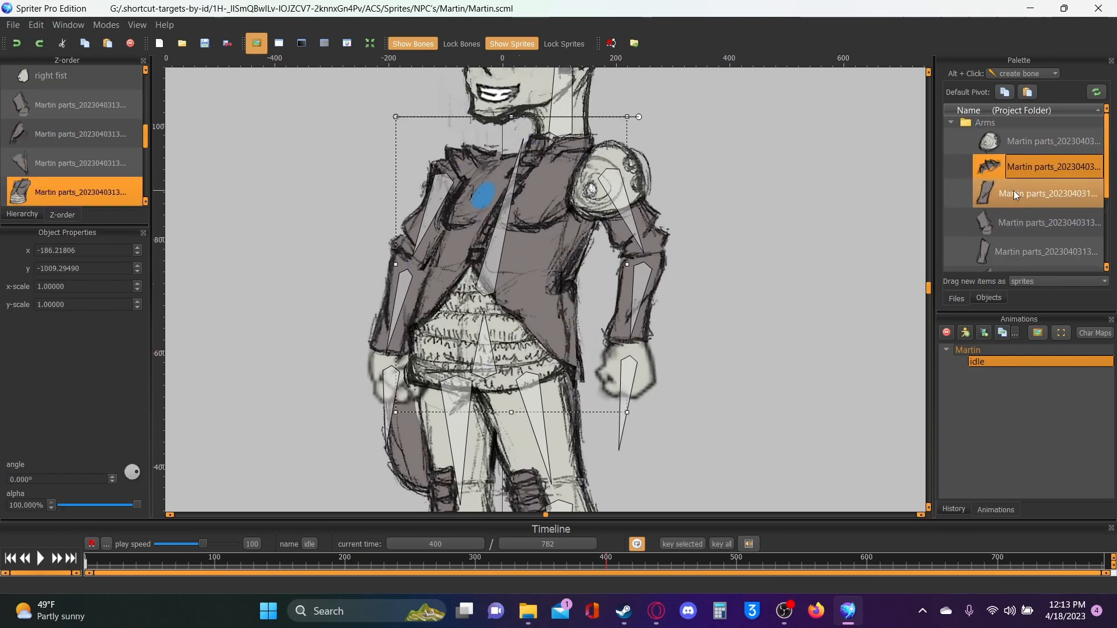
pyautogui.click(951, 122)
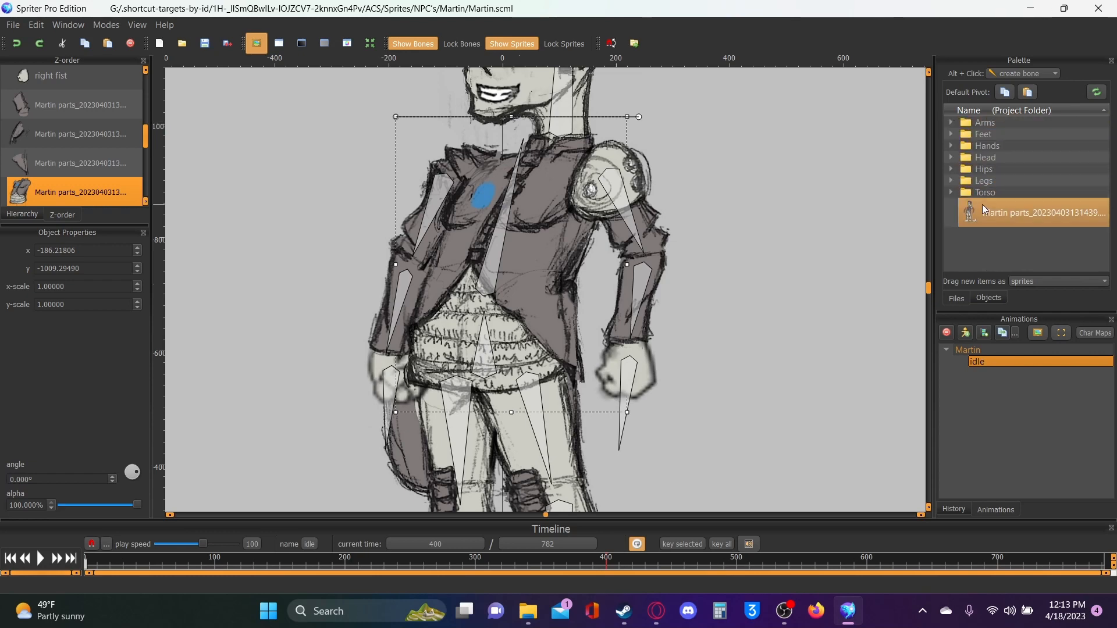
pyautogui.click(951, 191)
pyautogui.scroll(-3, 1011, 216)
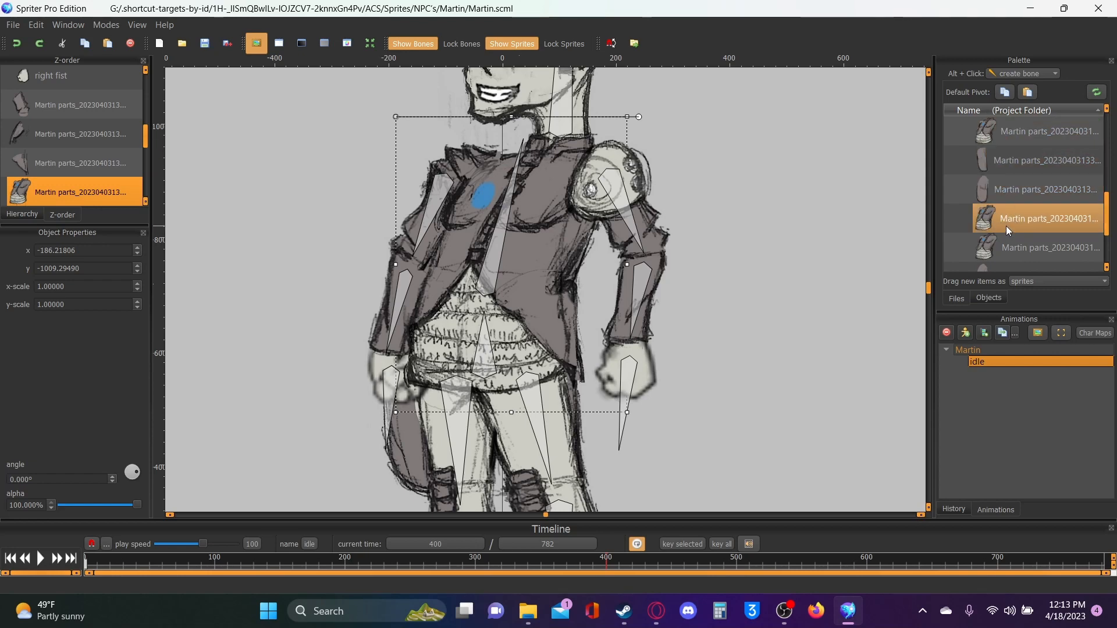
pyautogui.scroll(2, 1006, 225)
pyautogui.doubleClick(1008, 201)
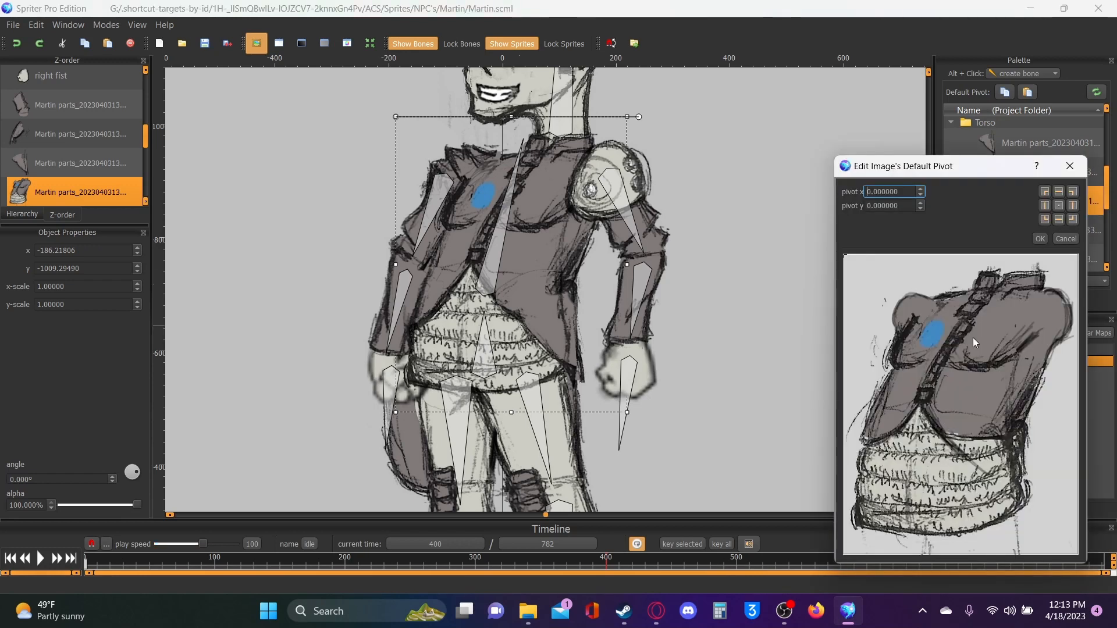
pyautogui.click(948, 393)
pyautogui.click(1039, 238)
# Set the default pivot of the second full torso image at mid-torso, slightly below and beside the belt buckle
pyautogui.scroll(-2, 1021, 219)
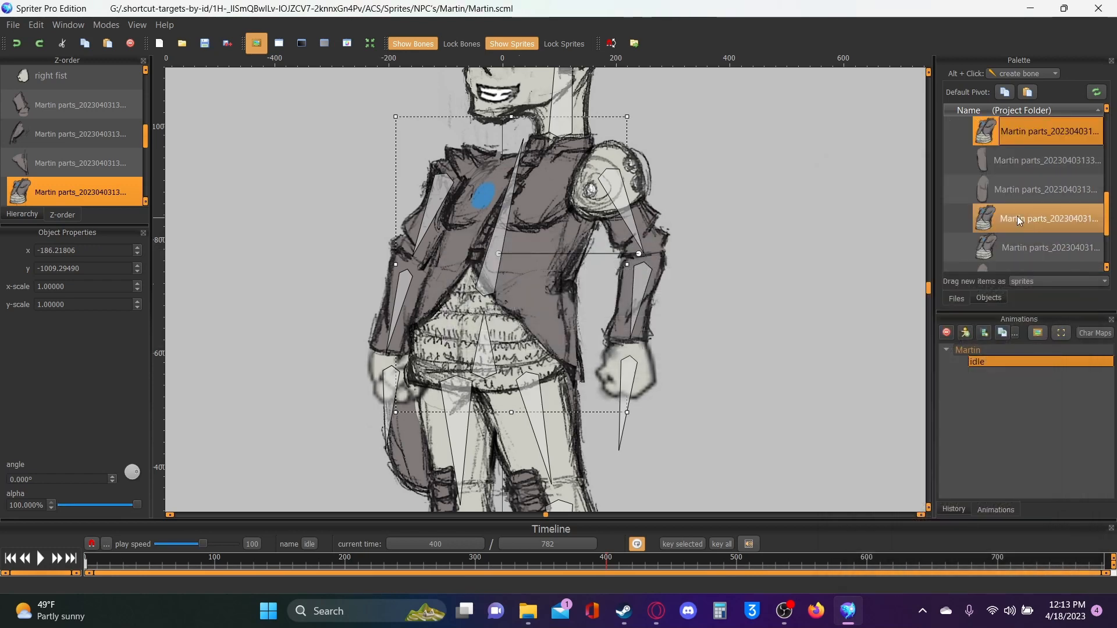
pyautogui.doubleClick(1015, 220)
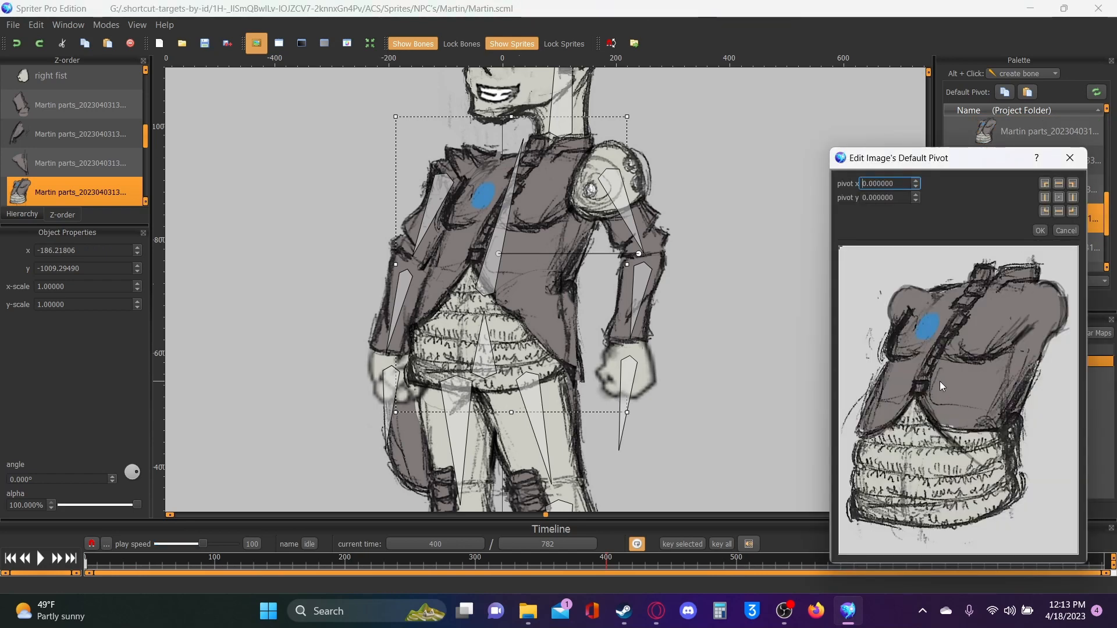
pyautogui.click(940, 383)
pyautogui.click(938, 385)
pyautogui.click(942, 392)
pyautogui.click(1040, 230)
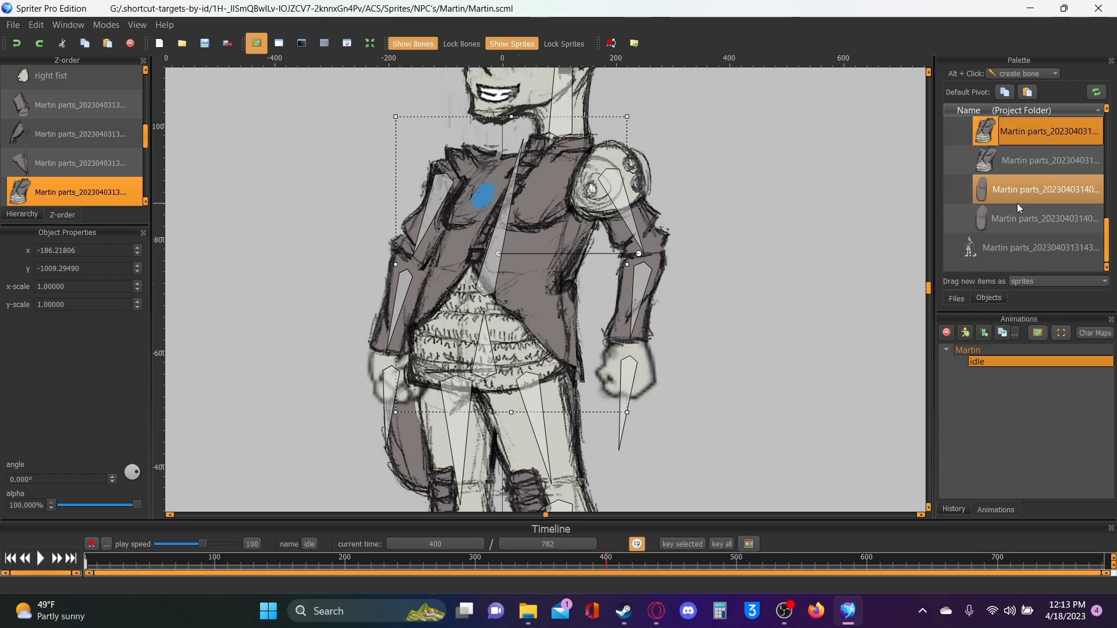
# Set the default pivot of the third full torso image in the Torso folder to mid-torso, beside the belt buckle
pyautogui.doubleClick(1004, 176)
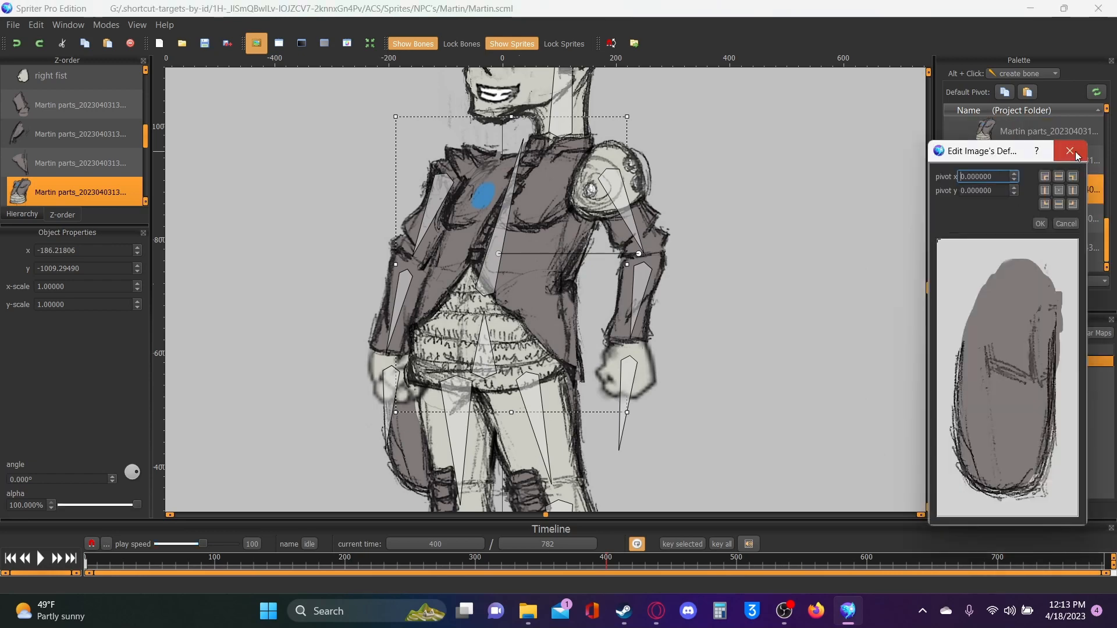
pyautogui.click(1073, 151)
pyautogui.doubleClick(1014, 157)
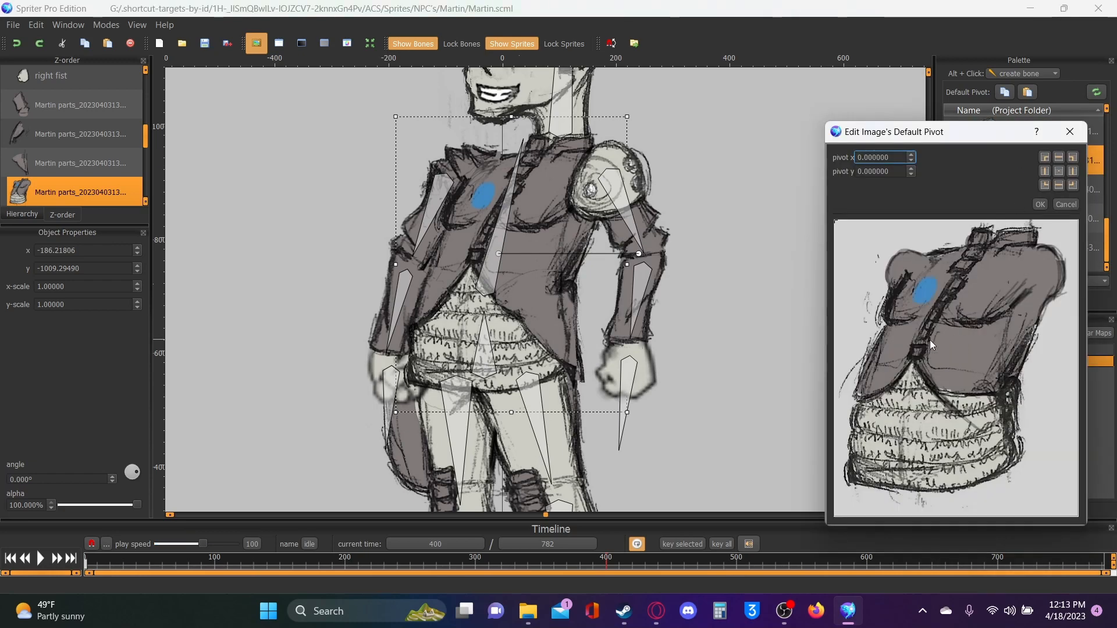
pyautogui.click(940, 340)
pyautogui.click(1039, 205)
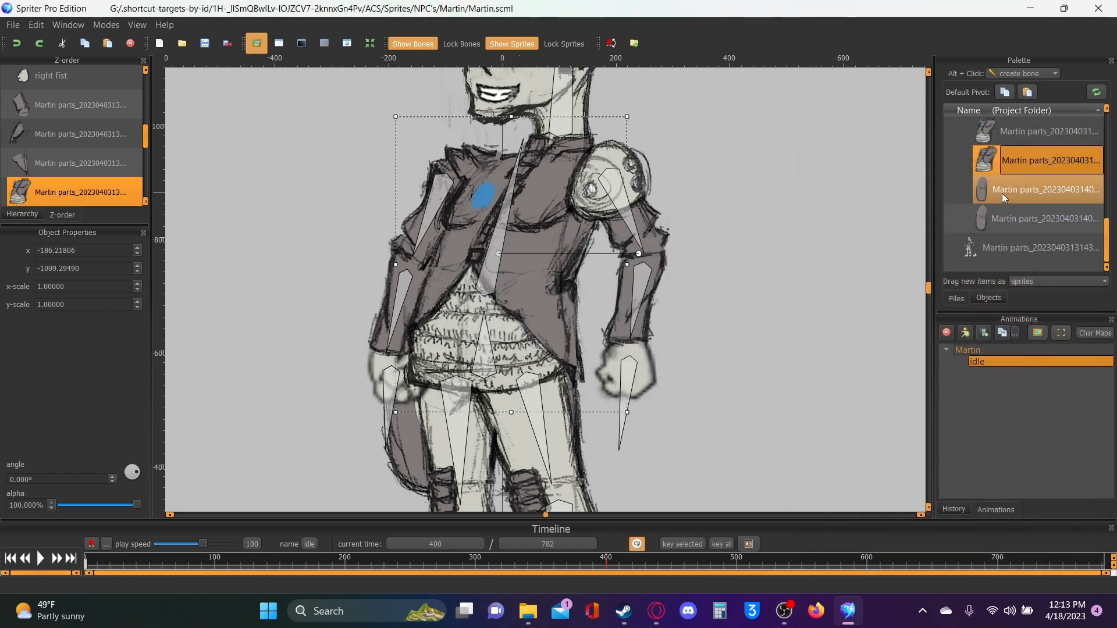
# Set the default pivots of the last two oval jacket images near their upper ends, the first at x 0.602459, y 0.150313
pyautogui.doubleClick(1018, 188)
pyautogui.click(1021, 293)
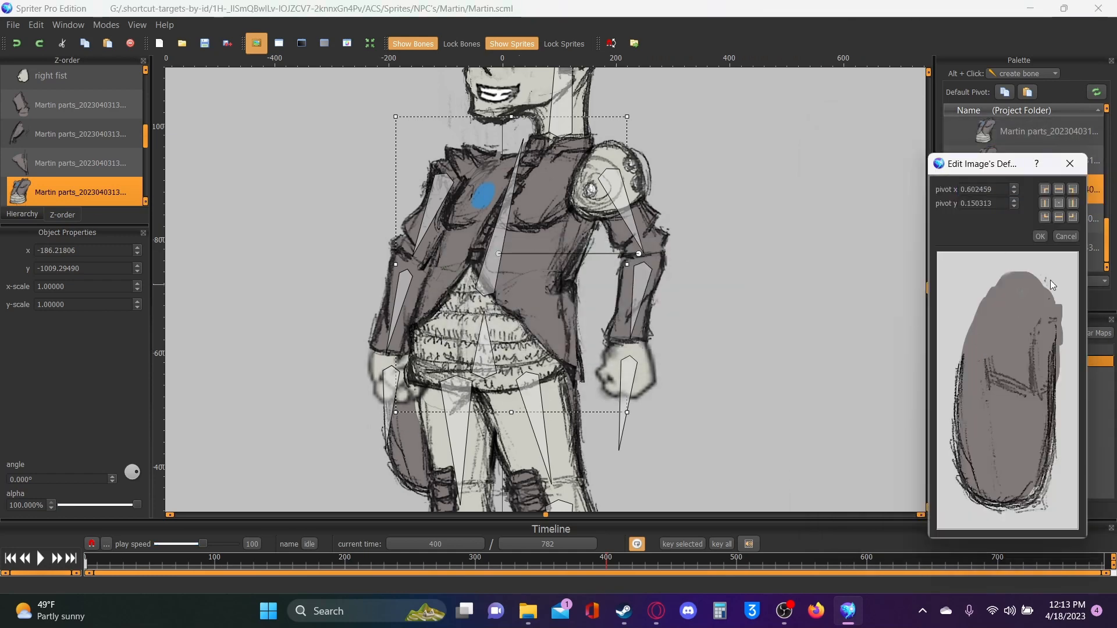
pyautogui.click(1040, 237)
pyautogui.doubleClick(999, 226)
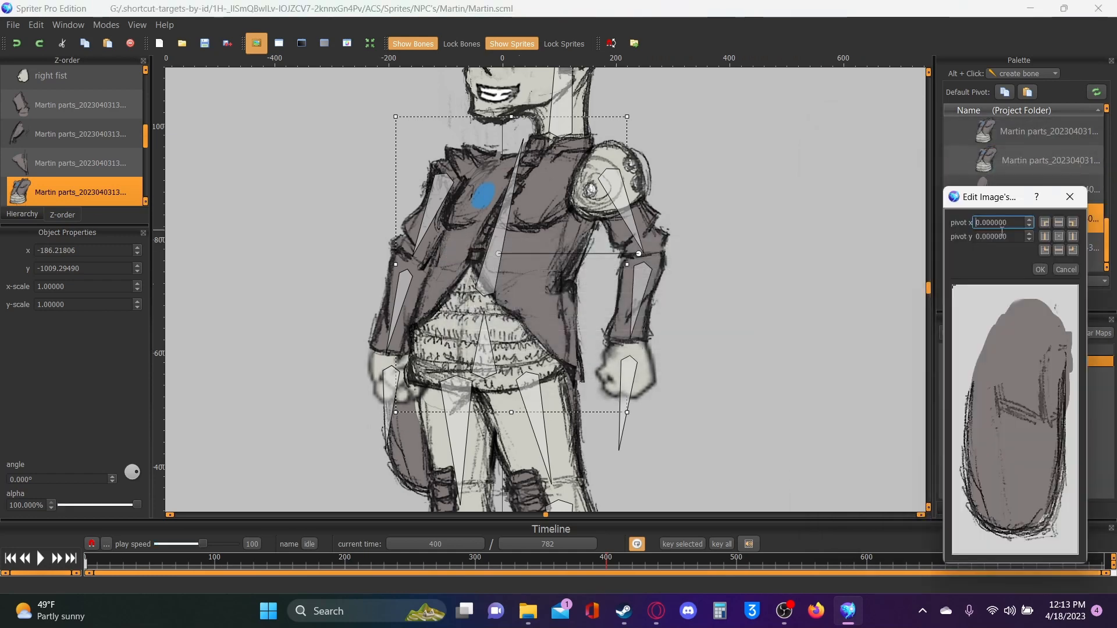
pyautogui.click(1035, 336)
pyautogui.click(1039, 268)
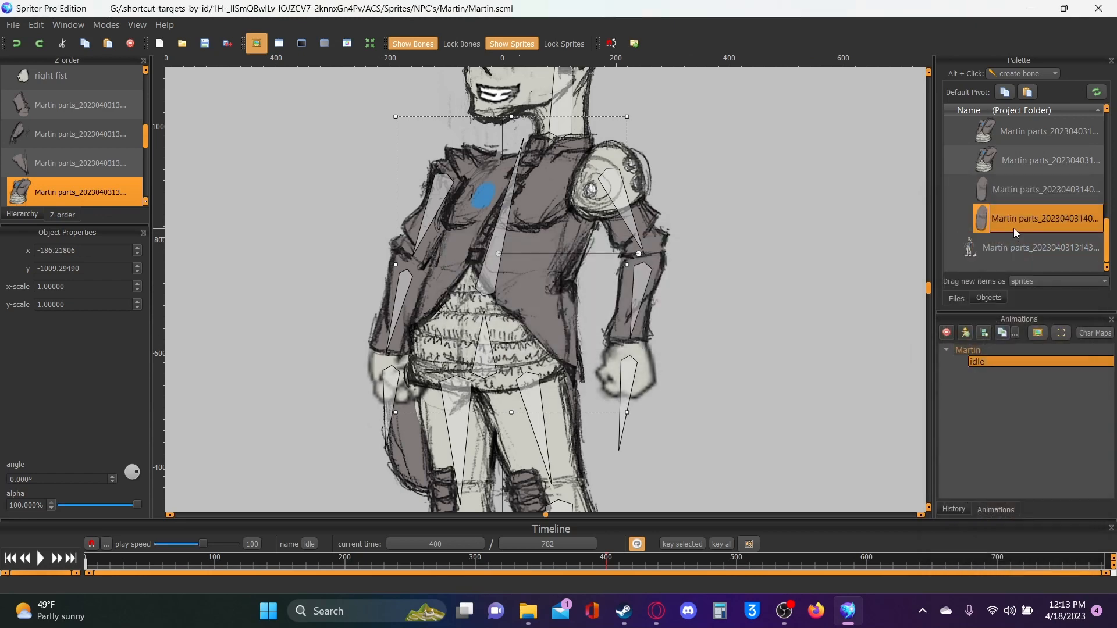
# Check the wedge-shaped jacket image's default pivot and set the neighbouring dark flap image's pivot to x 0.601010, y 0.292237
pyautogui.scroll(2, 1013, 228)
pyautogui.click(993, 224)
pyautogui.doubleClick(995, 224)
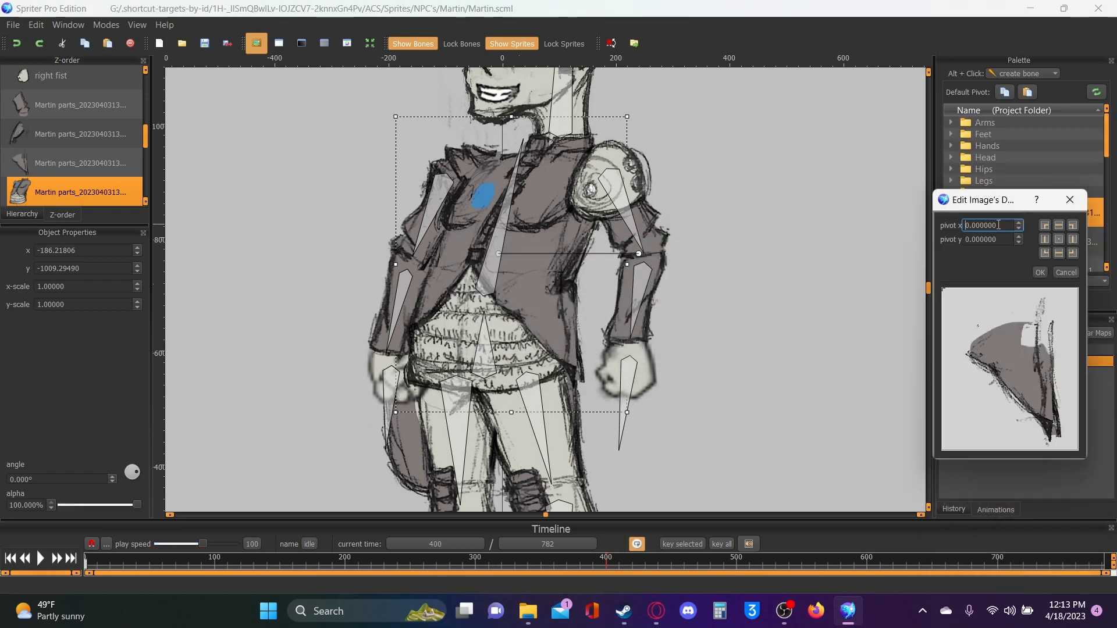
pyautogui.click(1040, 272)
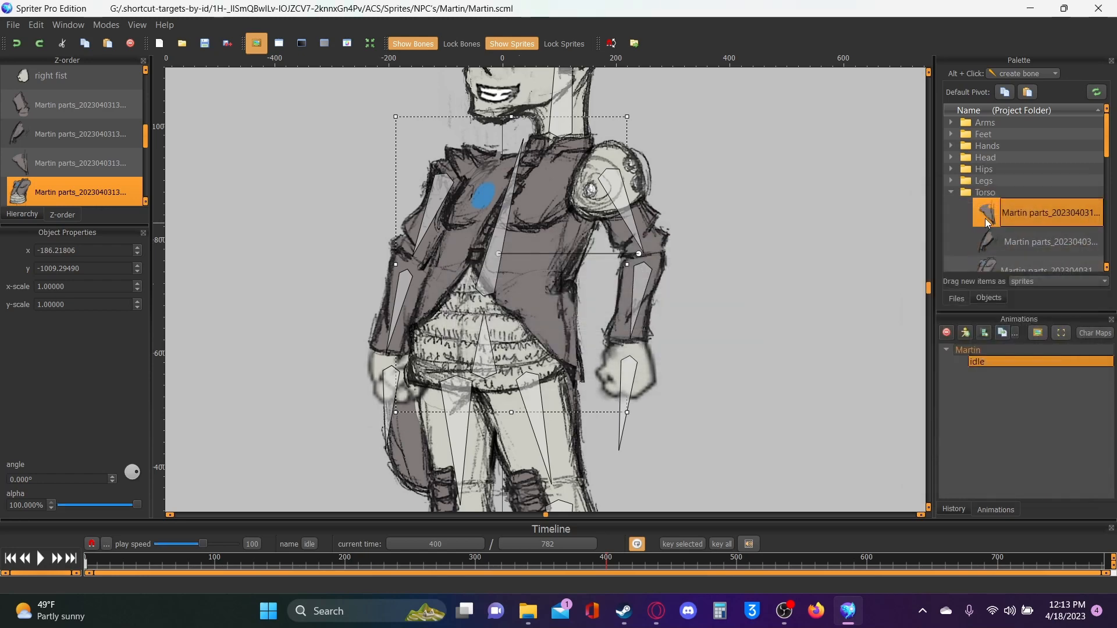
pyautogui.doubleClick(1007, 240)
pyautogui.click(1027, 339)
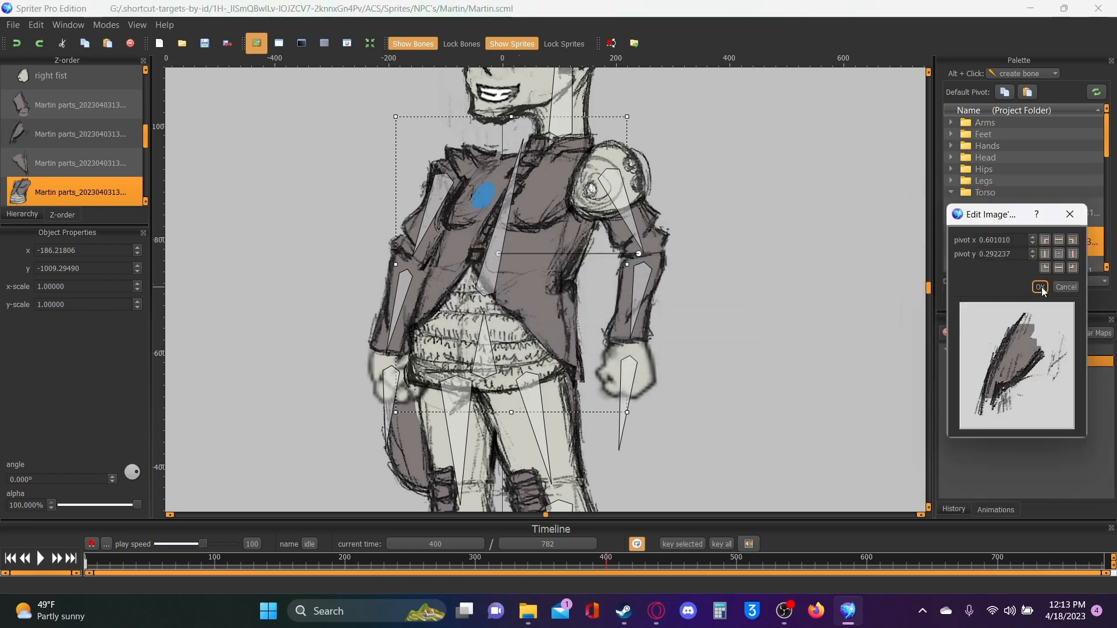
pyautogui.click(1040, 286)
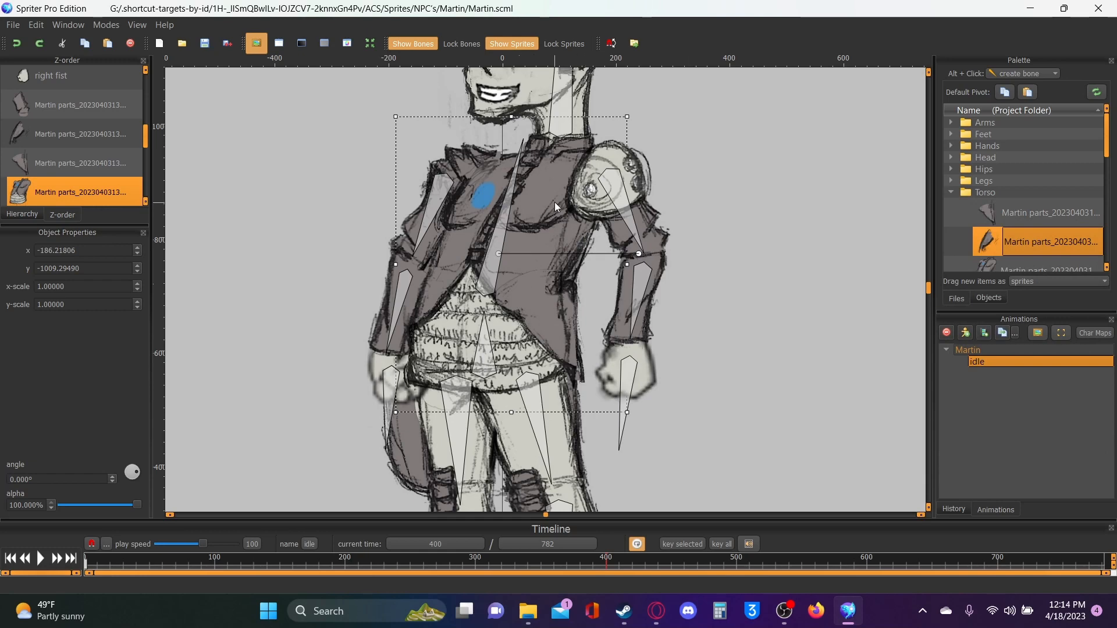
# Enlarge the torso sprite at time 400 around its pivot to about 1.04 in x-scale and 1.07 in y-scale
pyautogui.click(330, 177)
pyautogui.click(473, 198)
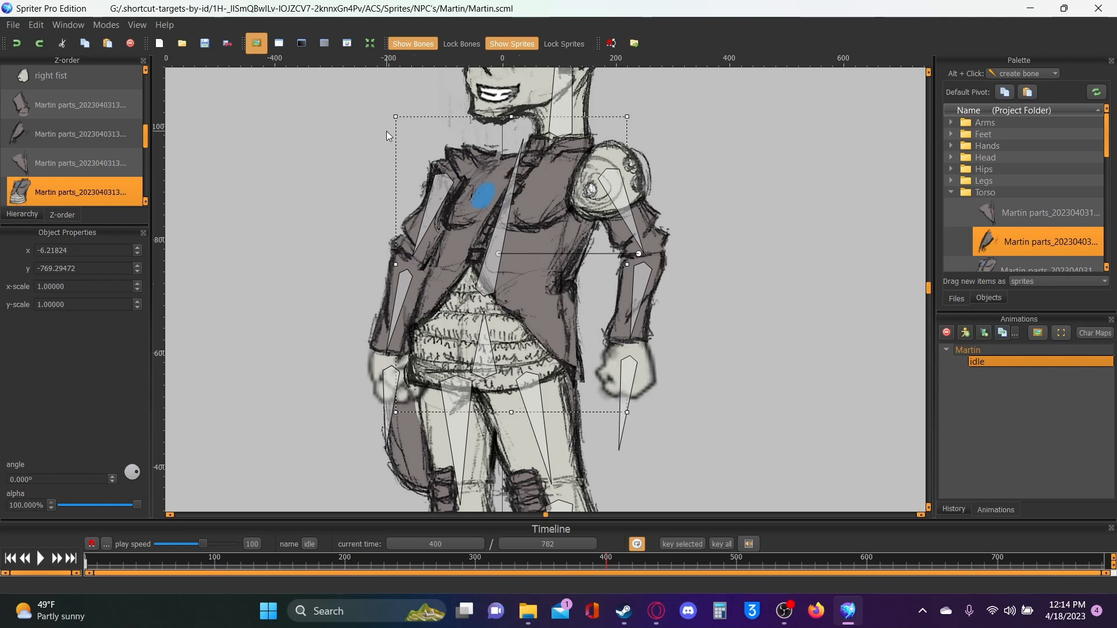
pyautogui.moveTo(396, 117); pyautogui.dragTo(392, 107)
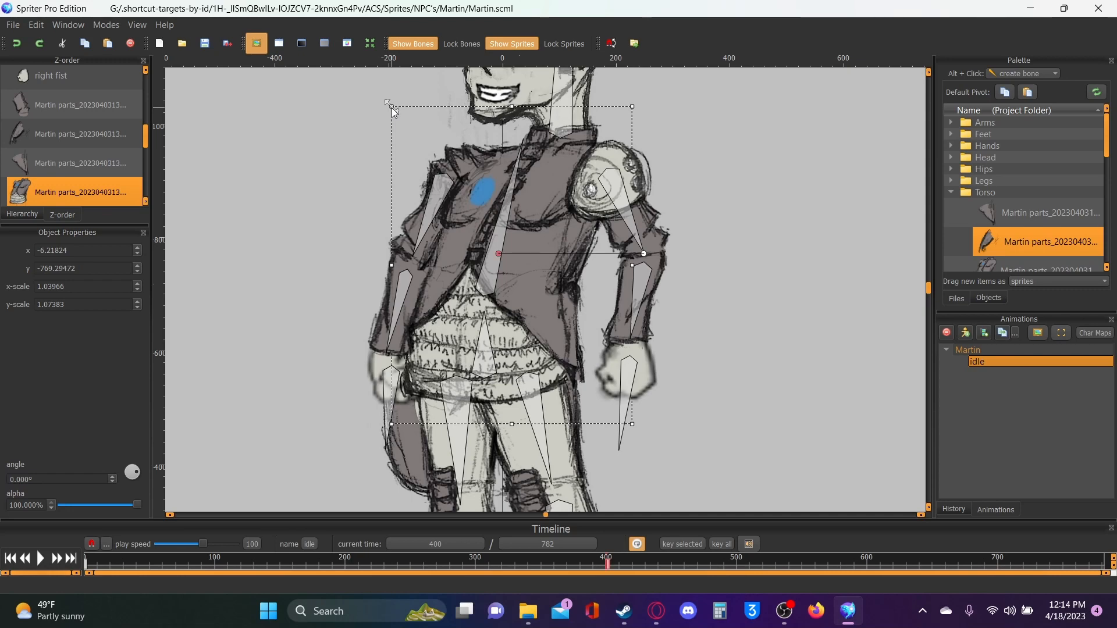
# Shift the unarmoured arm's upper-arm bone slightly up and outward to about x -104.5, y -920.7 at time 400
pyautogui.click(440, 178)
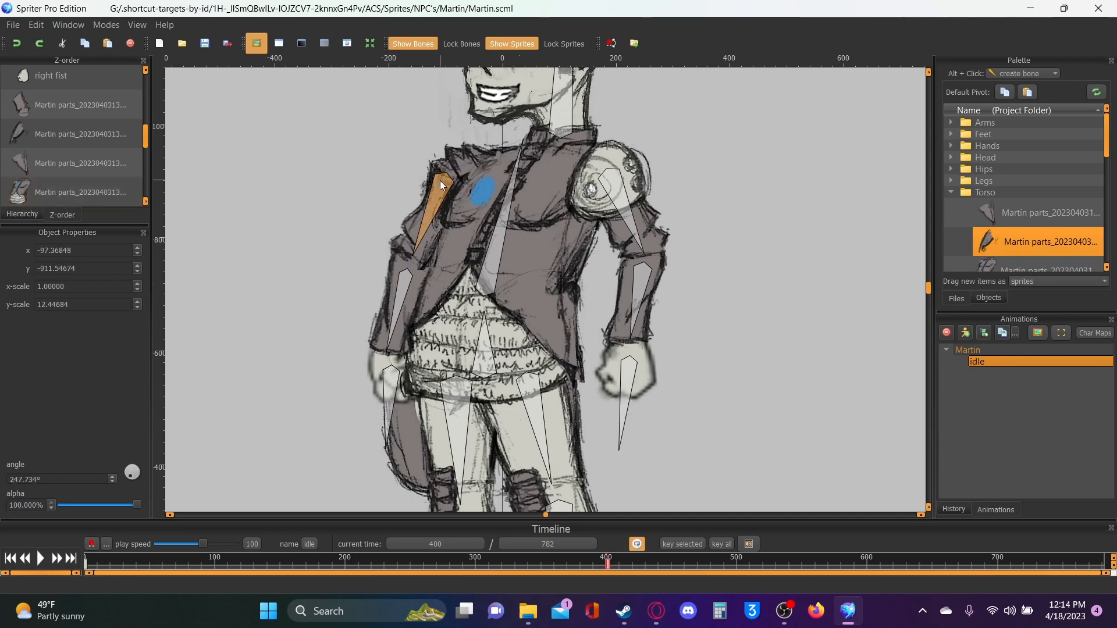
pyautogui.moveTo(441, 183); pyautogui.dragTo(437, 177)
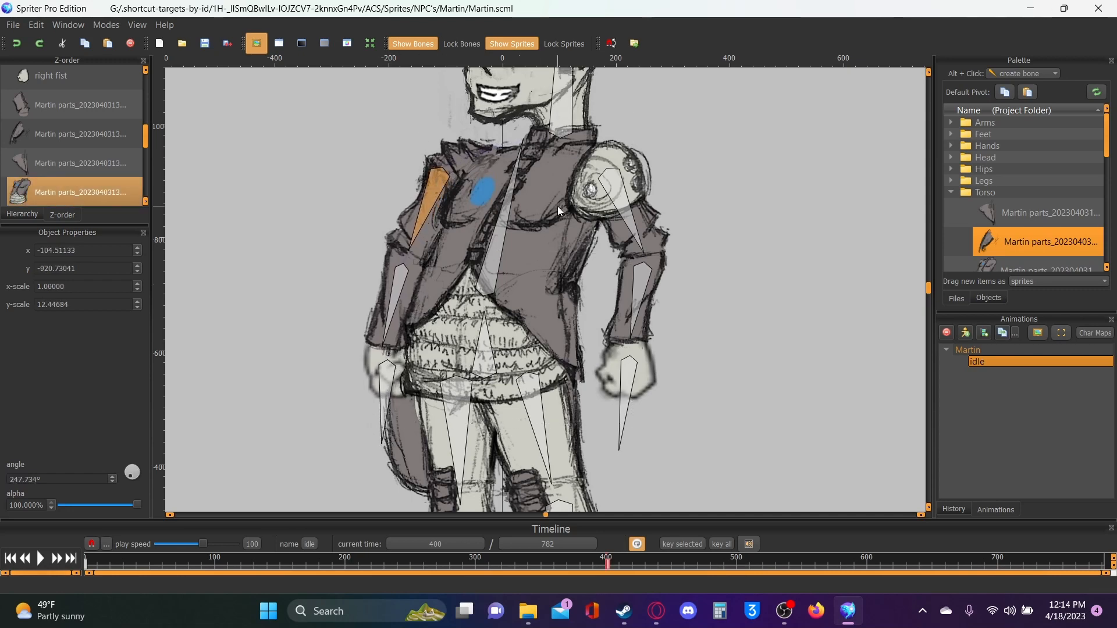
# Shift the armoured arm's upper-arm bone up and outward to about x 189.0, y -930.7 at time 400 and preview the animation
pyautogui.click(630, 224)
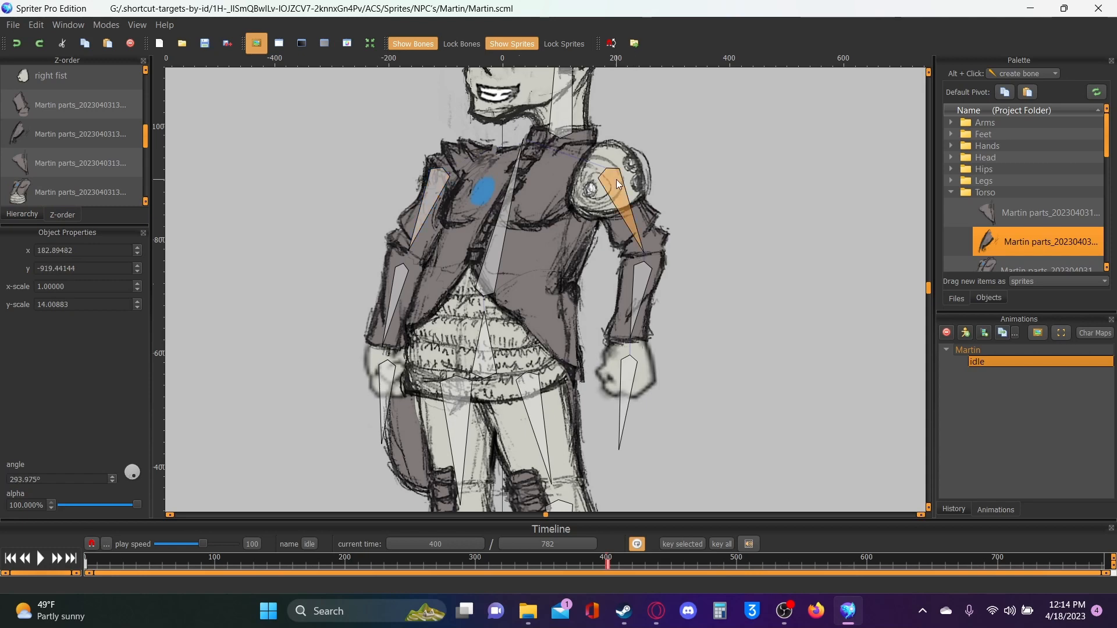
pyautogui.moveTo(614, 179); pyautogui.dragTo(618, 172)
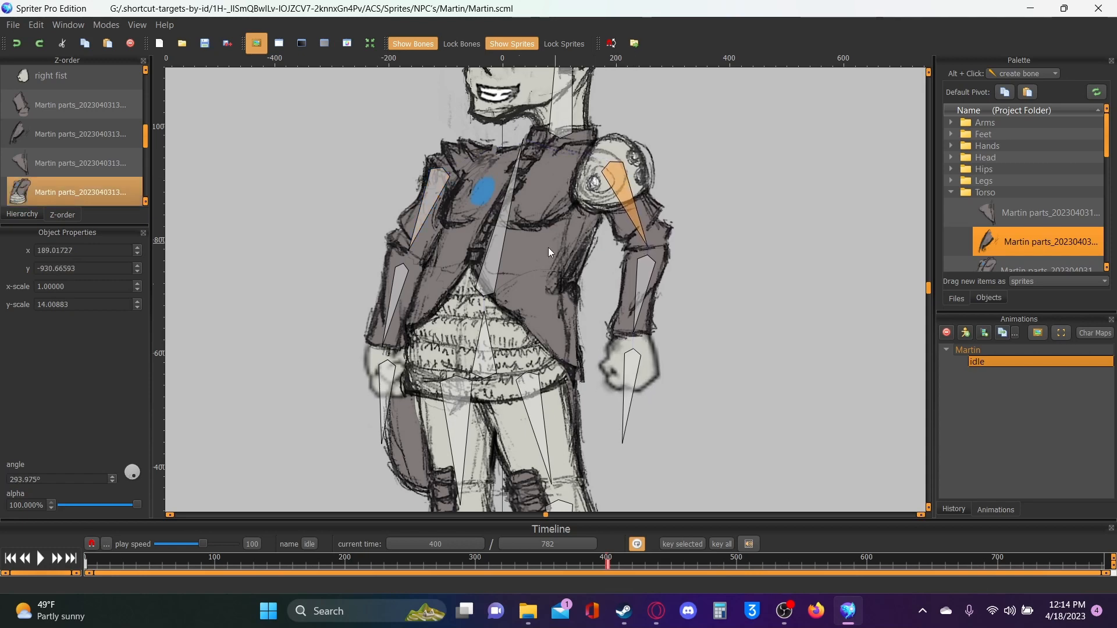
pyautogui.scroll(-3, 539, 246)
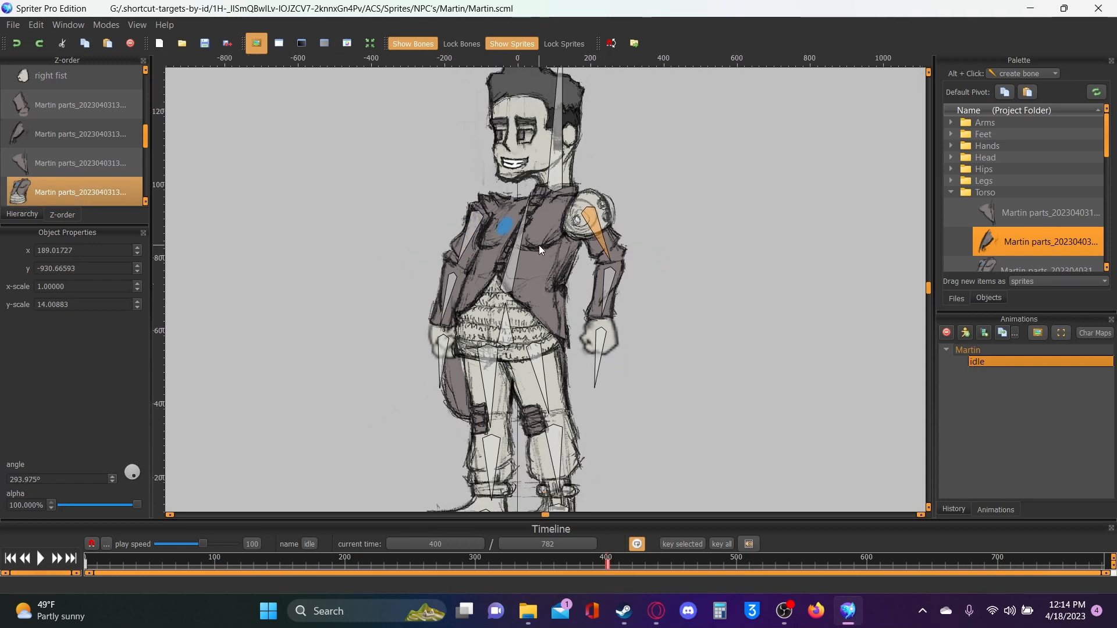
pyautogui.scroll(-1, 539, 245)
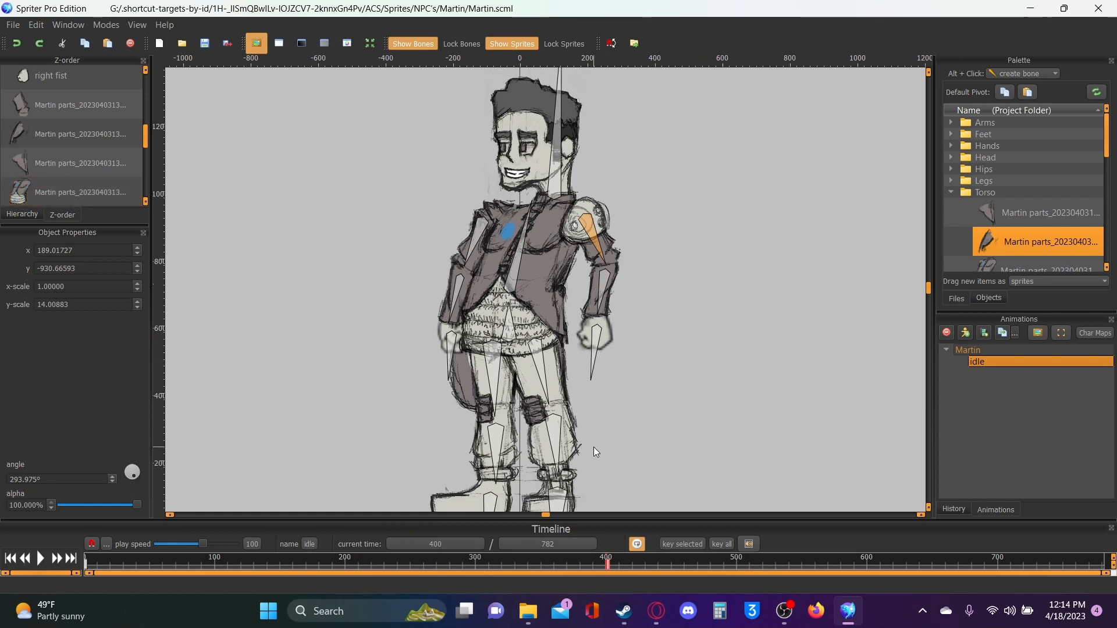
pyautogui.press('space')
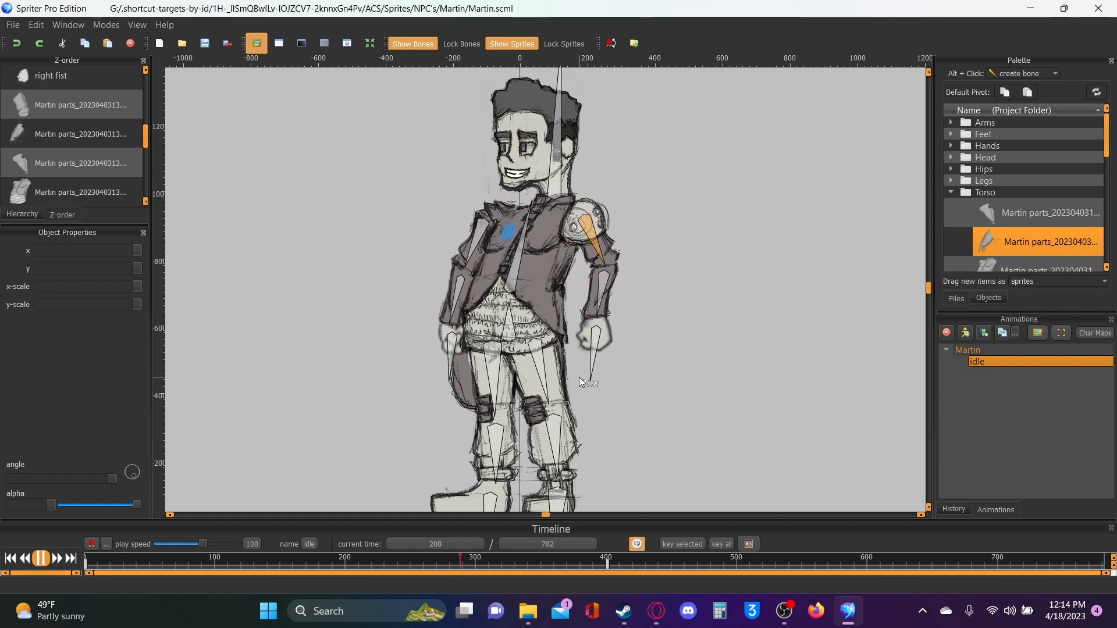
pyautogui.press('space')
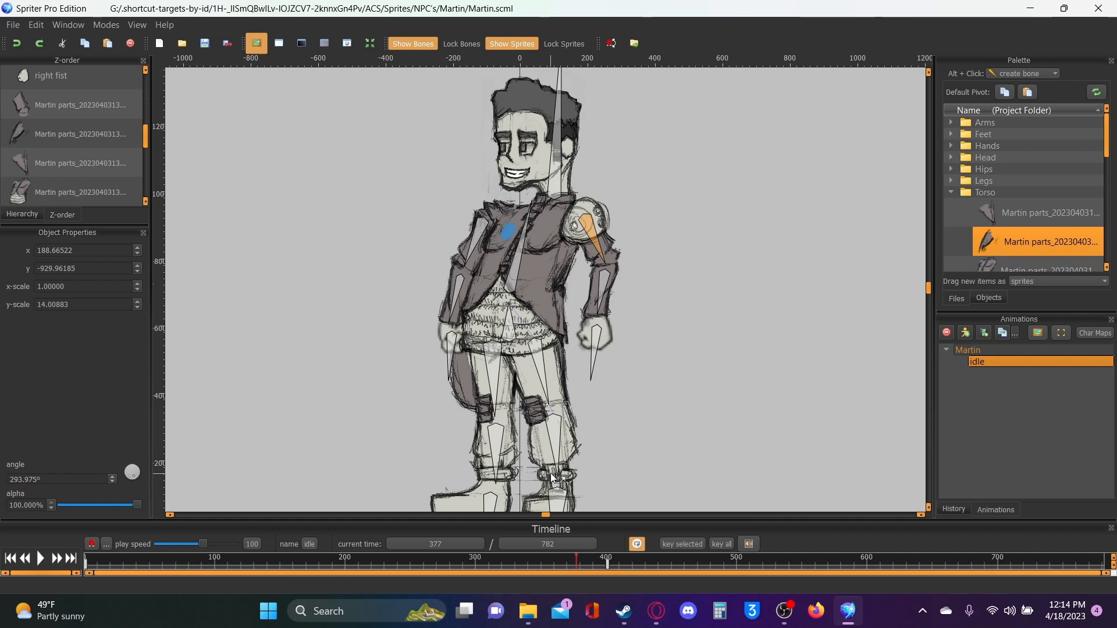
pyautogui.press('Right')
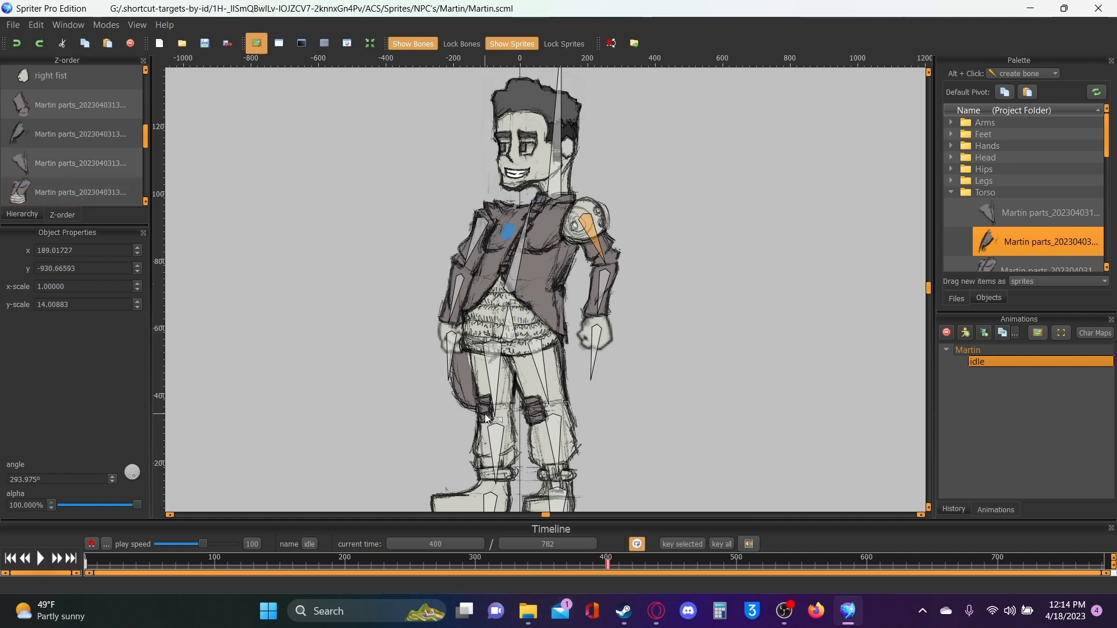
# Shrink the torso sprite at time 400 to about 1.016 in x-scale and 1.038 in y-scale
pyautogui.click(511, 235)
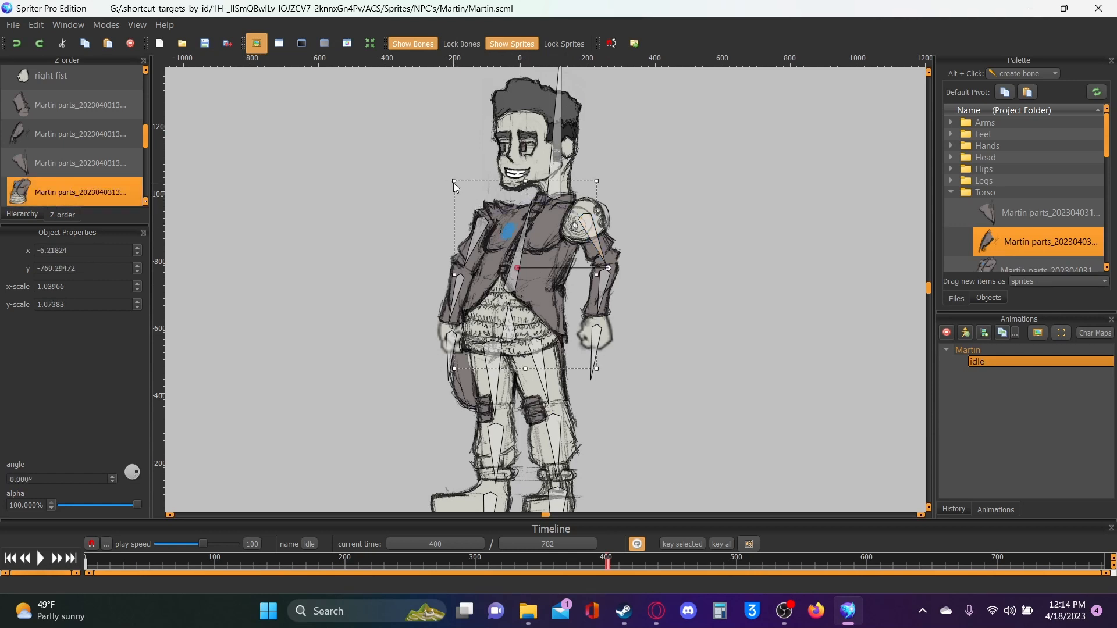
pyautogui.moveTo(452, 180); pyautogui.dragTo(455, 184)
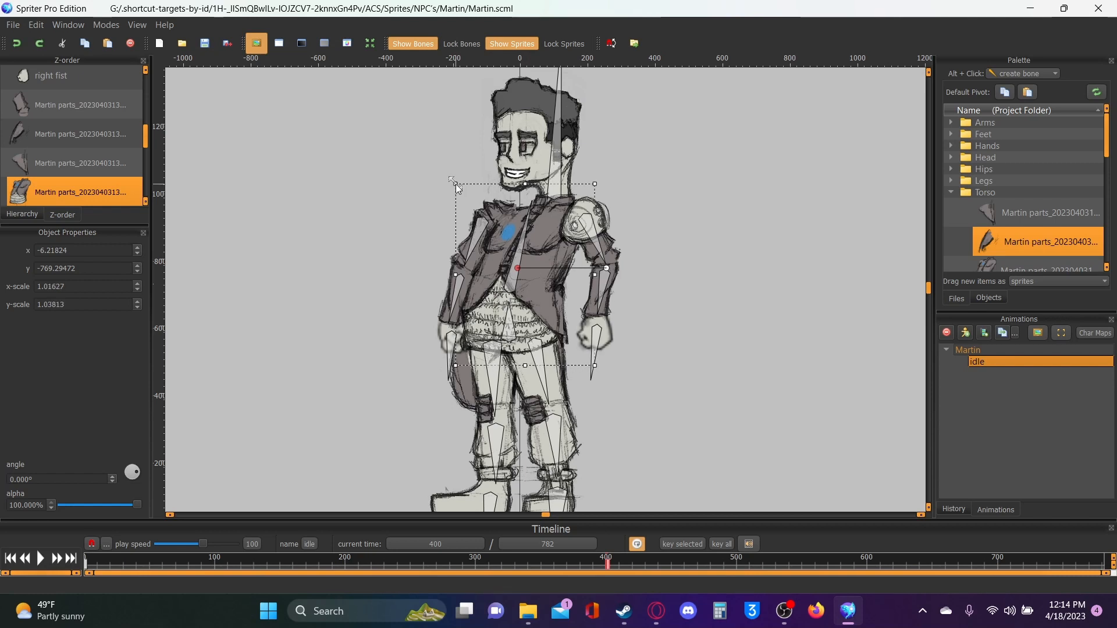
# Lower both upper-arm bones at time 400, the armoured one to about y -922.0, and play back the animation
pyautogui.click(480, 230)
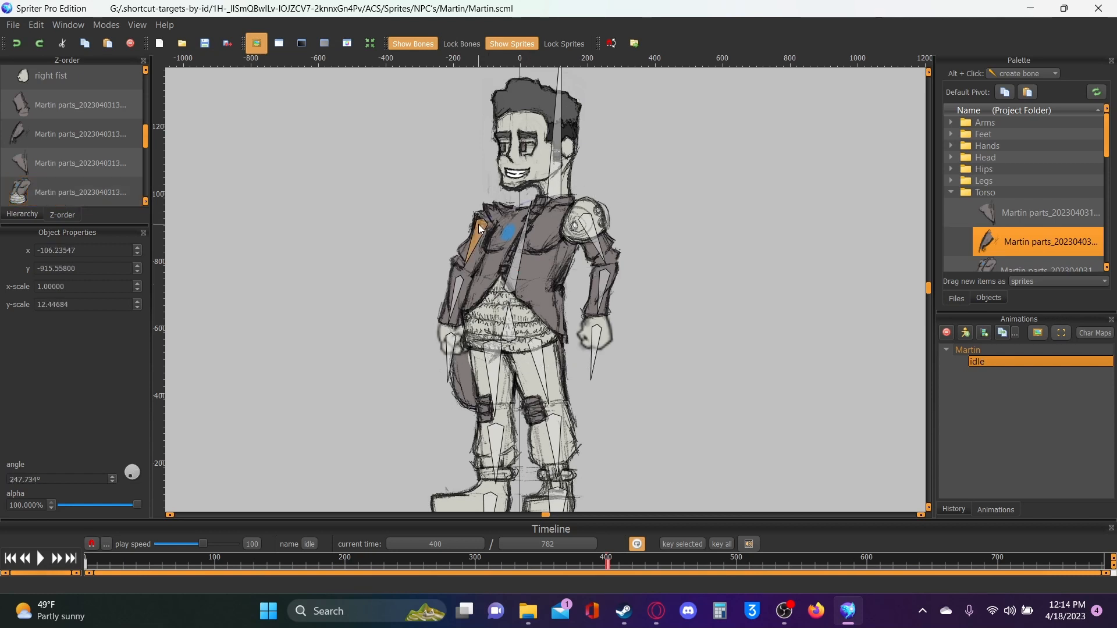
pyautogui.click(589, 228)
pyautogui.moveTo(588, 227); pyautogui.dragTo(586, 229)
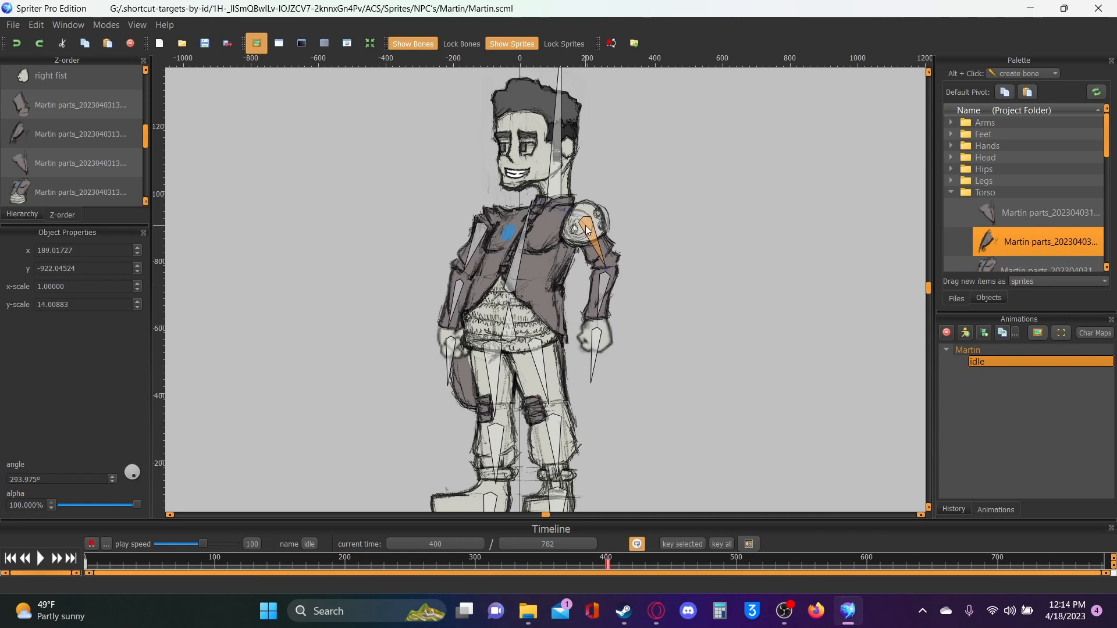
pyautogui.press('space')
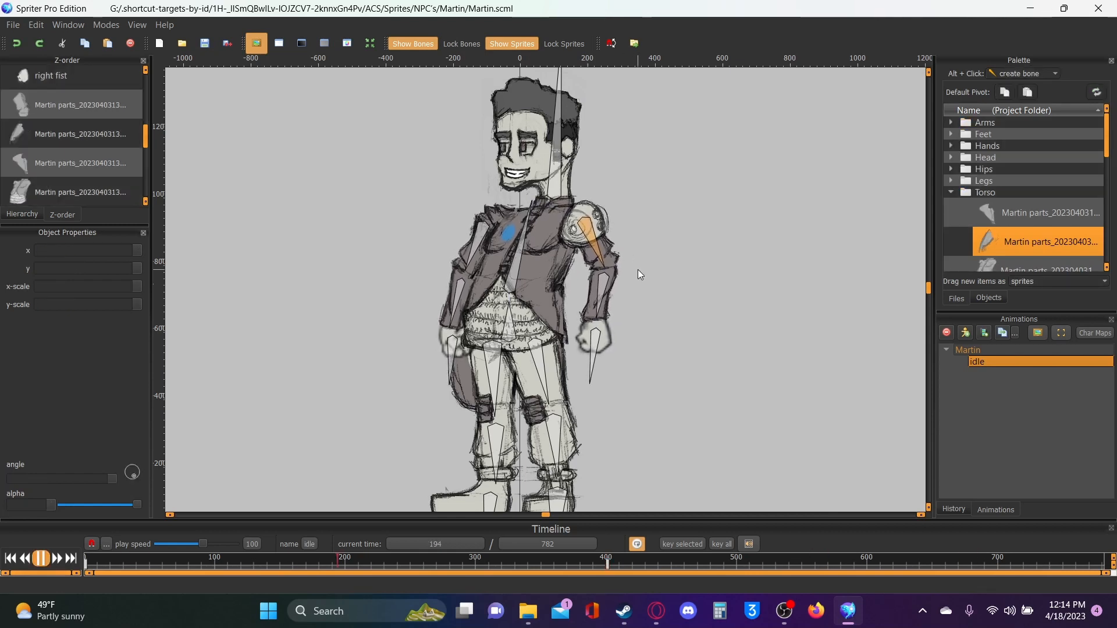
pyautogui.press('space')
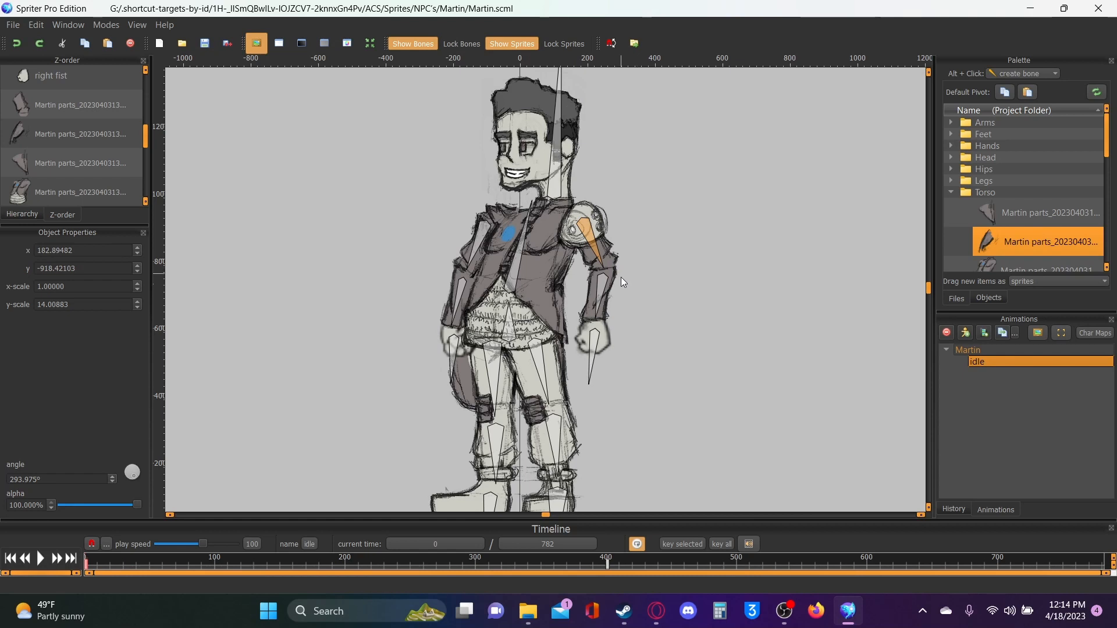
# Compare the unarmoured arm's upper-arm bone between the keyframes at times 0 and 400 and during playback
pyautogui.click(481, 232)
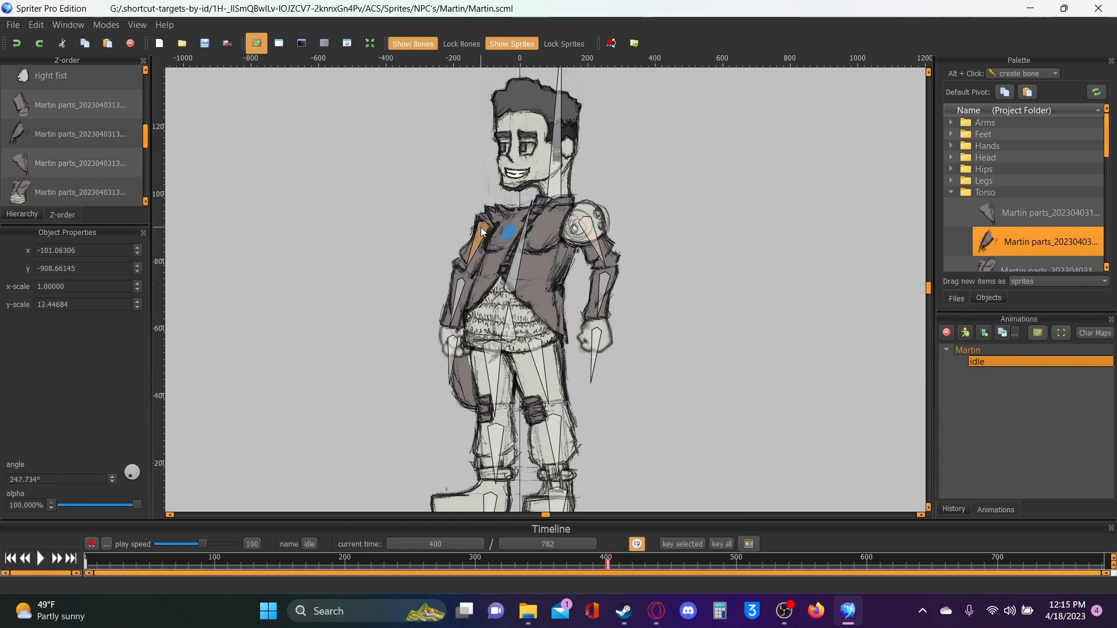
pyautogui.press('Home')
pyautogui.hotkey('ctrl', 'Right')
pyautogui.press('Home')
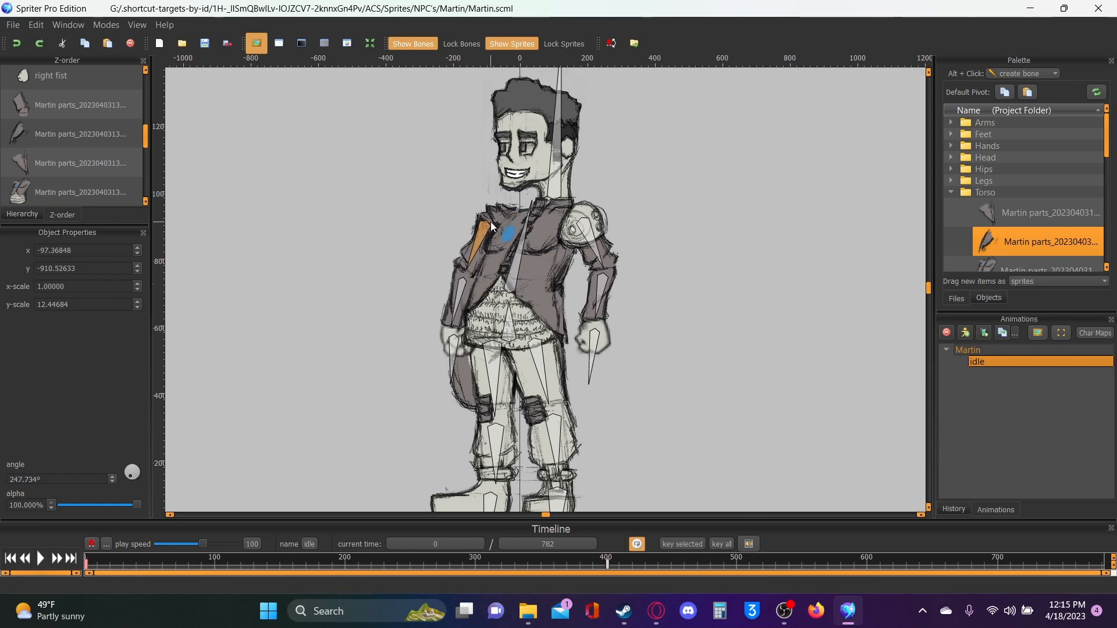
pyautogui.hotkey('ctrl', 'Right')
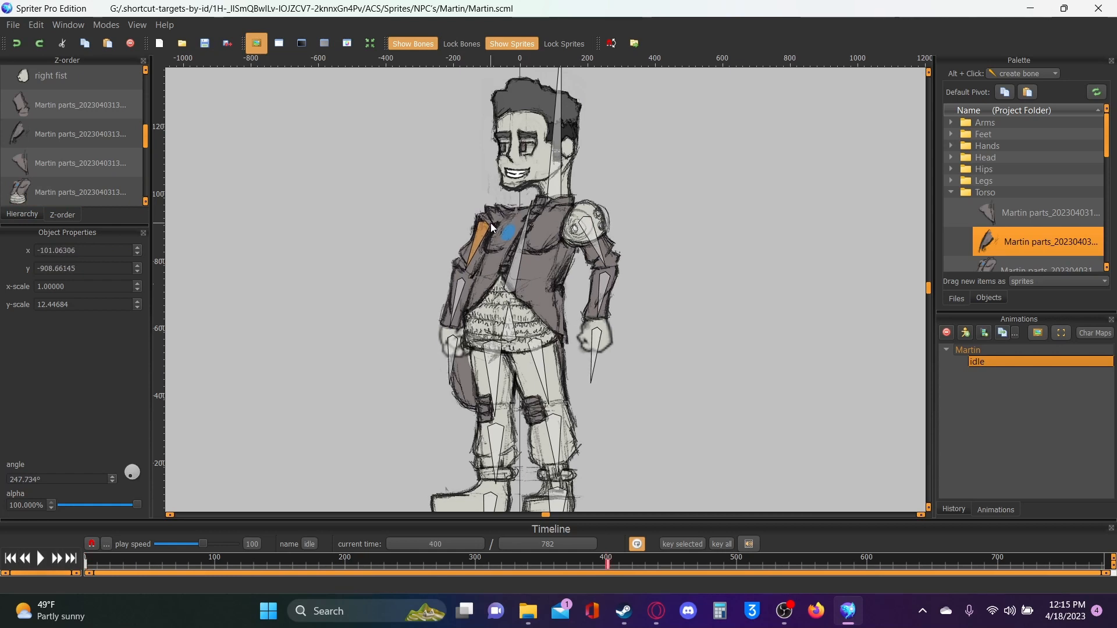
pyautogui.press('Home')
pyautogui.hotkey('ctrl', 'Right')
pyautogui.press('space')
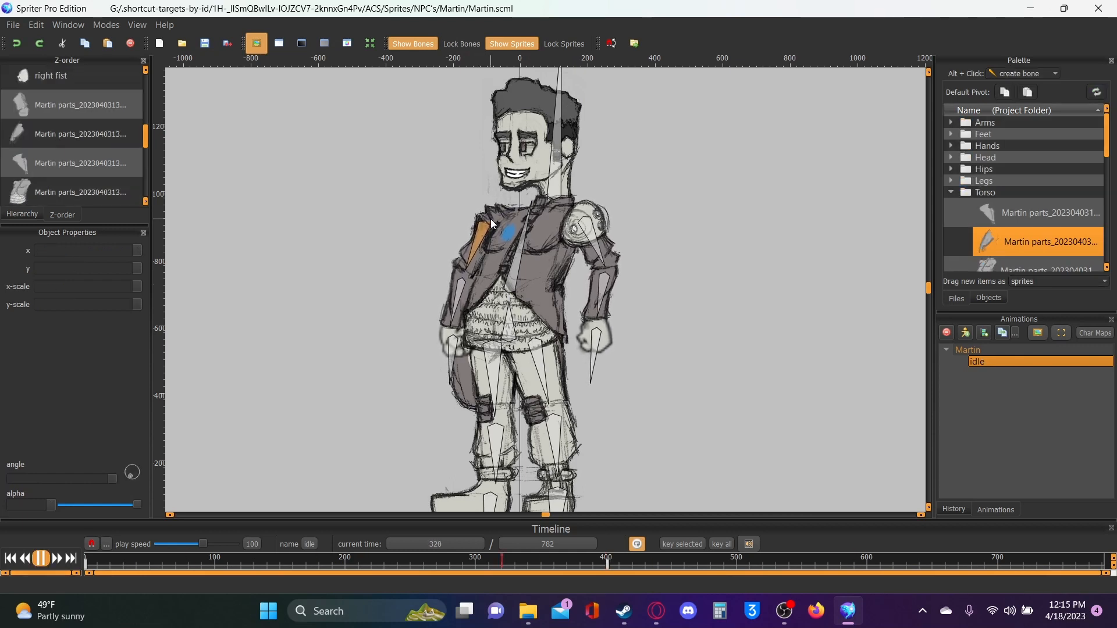
pyautogui.press('space')
pyautogui.hotkey('ctrl', 'Right')
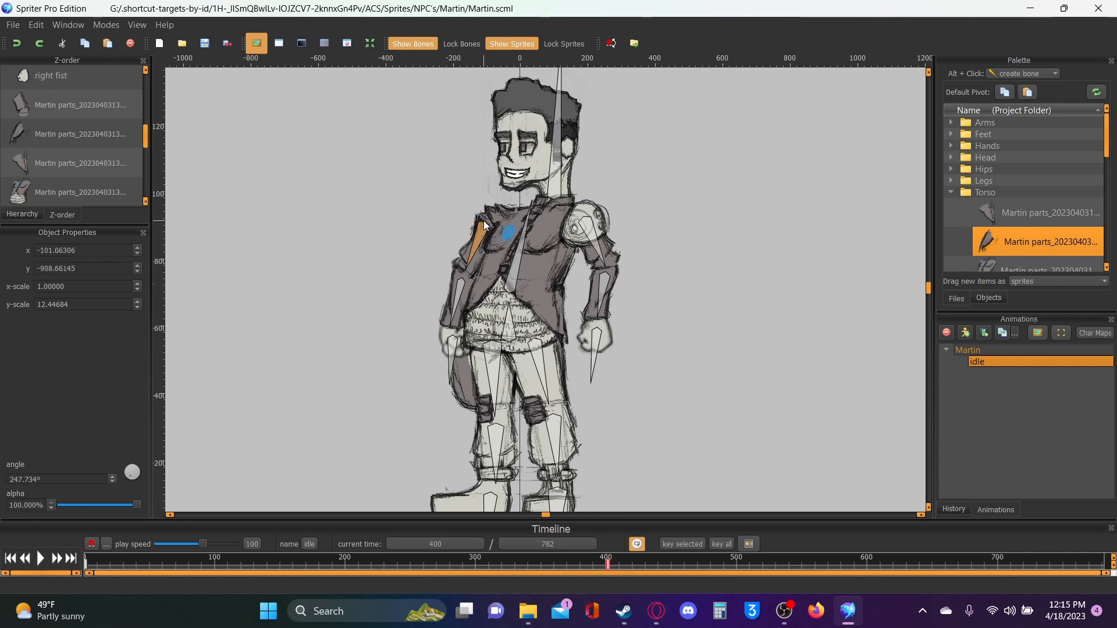
# Move the unarmoured arm's upper-arm bone up and outward to about x -109.7, y -919.0 at time 400 and review the motion
pyautogui.moveTo(484, 221); pyautogui.dragTo(482, 222)
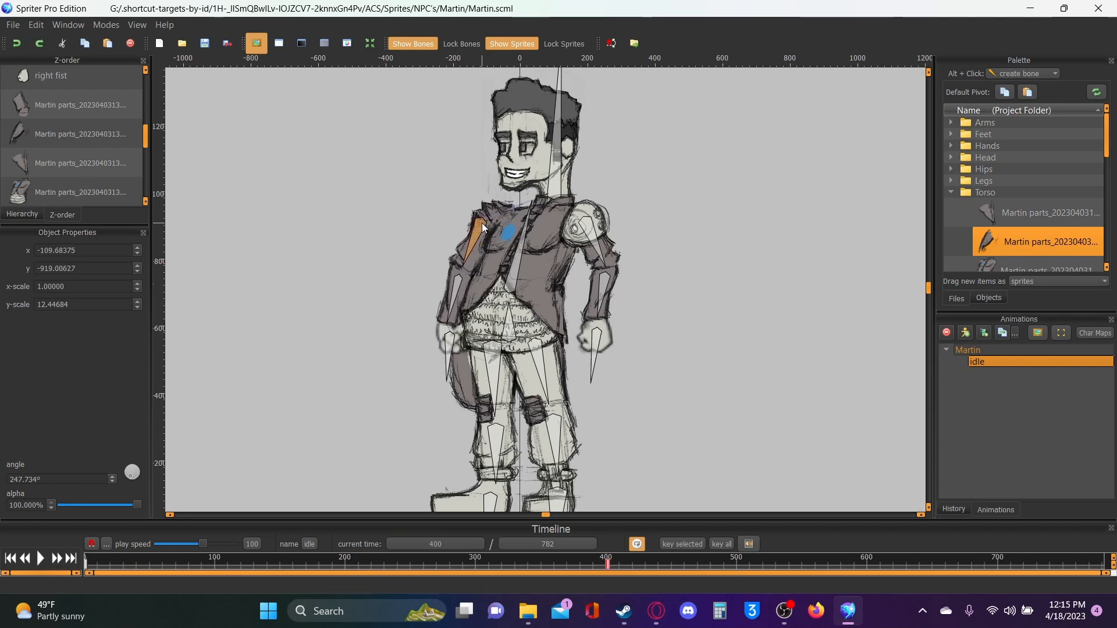
pyautogui.hotkey('ctrl', 'Left')
pyautogui.hotkey('ctrl', 'Right')
pyautogui.hotkey('ctrl', 'Left')
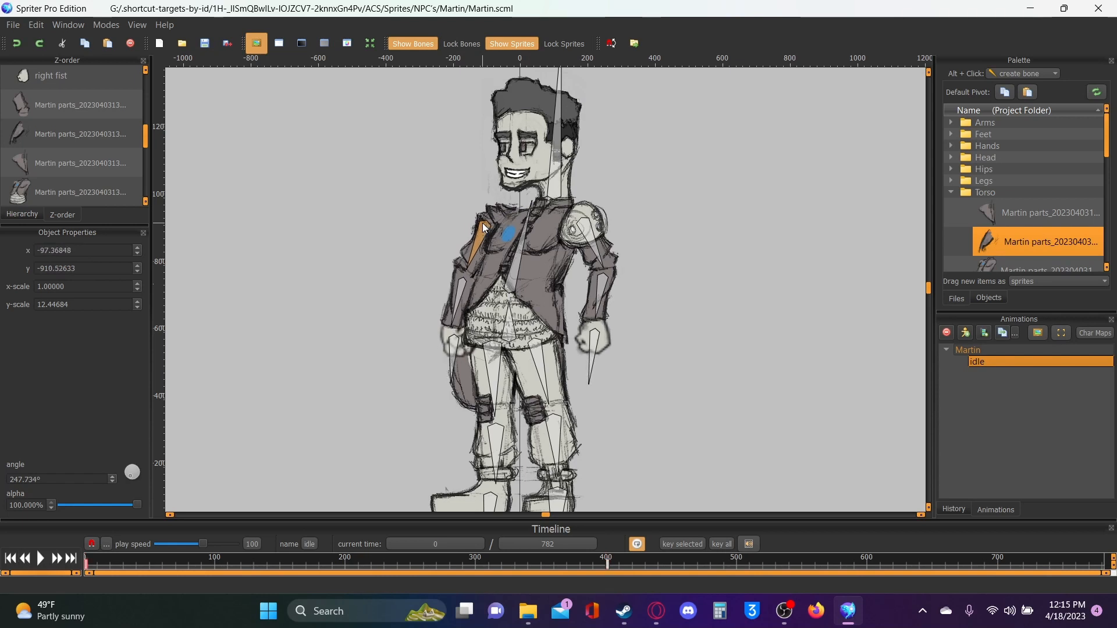
pyautogui.press('space')
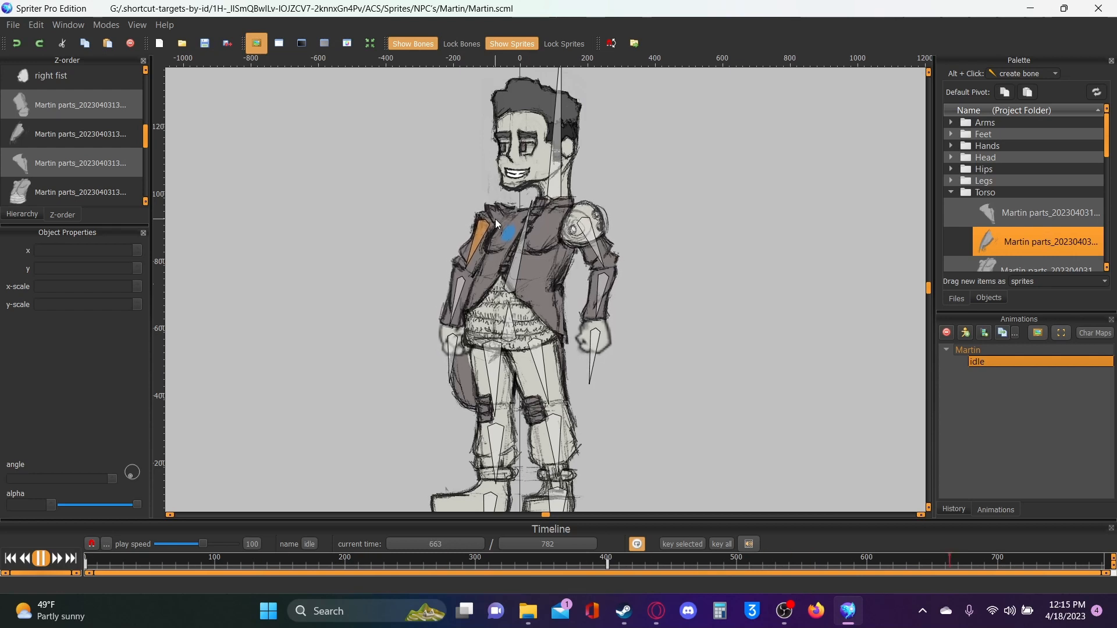
pyautogui.press('space')
pyautogui.click(560, 259)
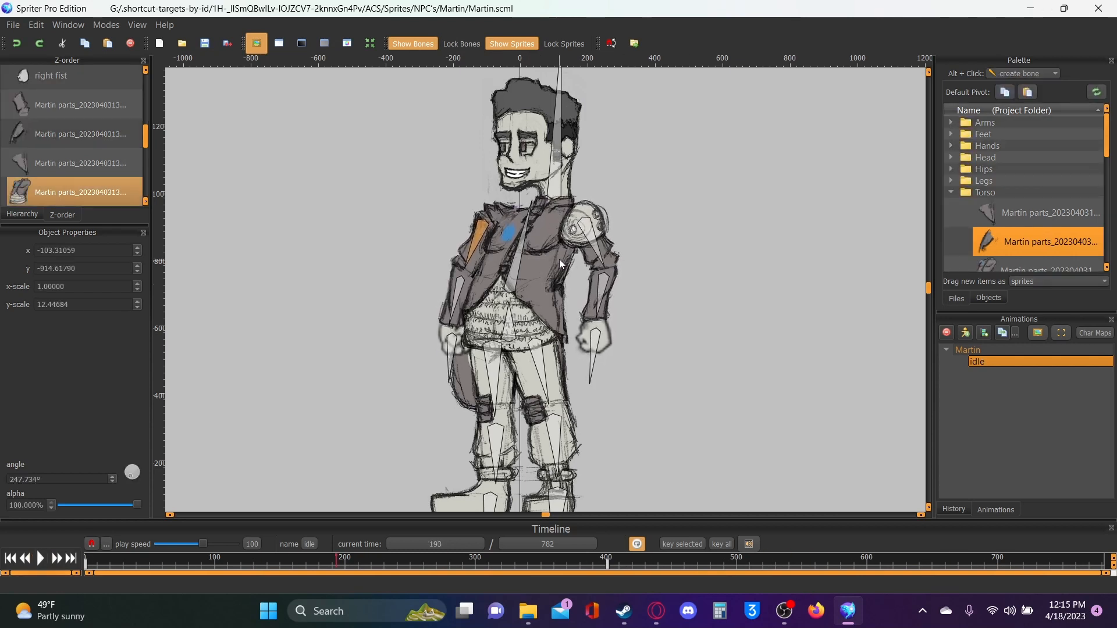
pyautogui.hotkey('ctrl', 'Left')
pyautogui.hotkey('ctrl', 'Left')
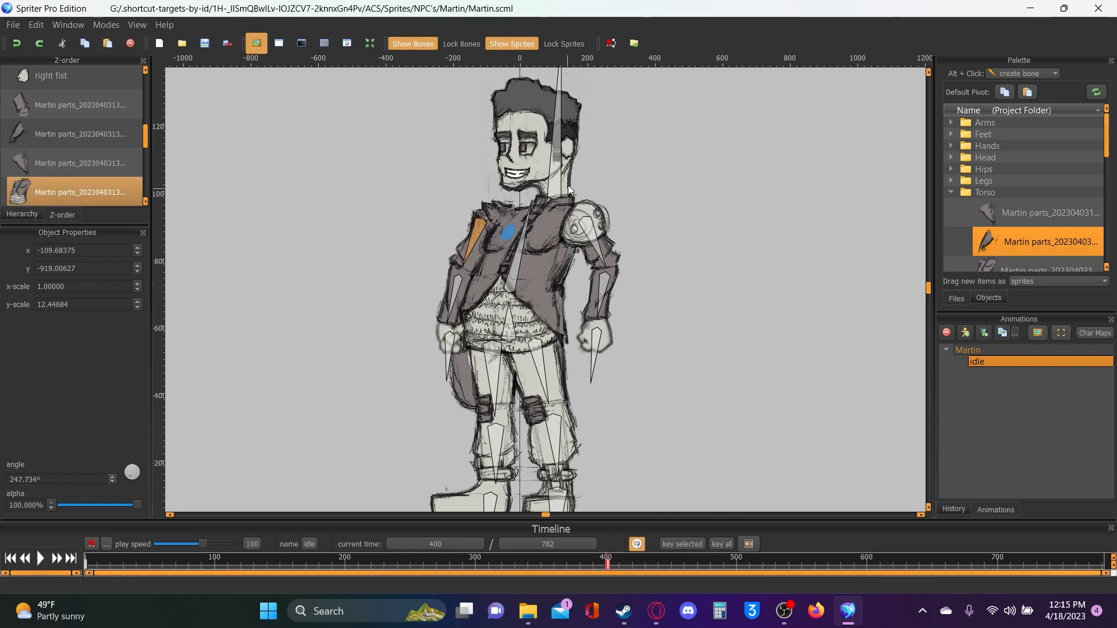
# Rotate the head bone slightly to about 85.8° at time 400 and play back the full idle animation
pyautogui.click(570, 187)
pyautogui.moveTo(566, 64); pyautogui.dragTo(574, 116)
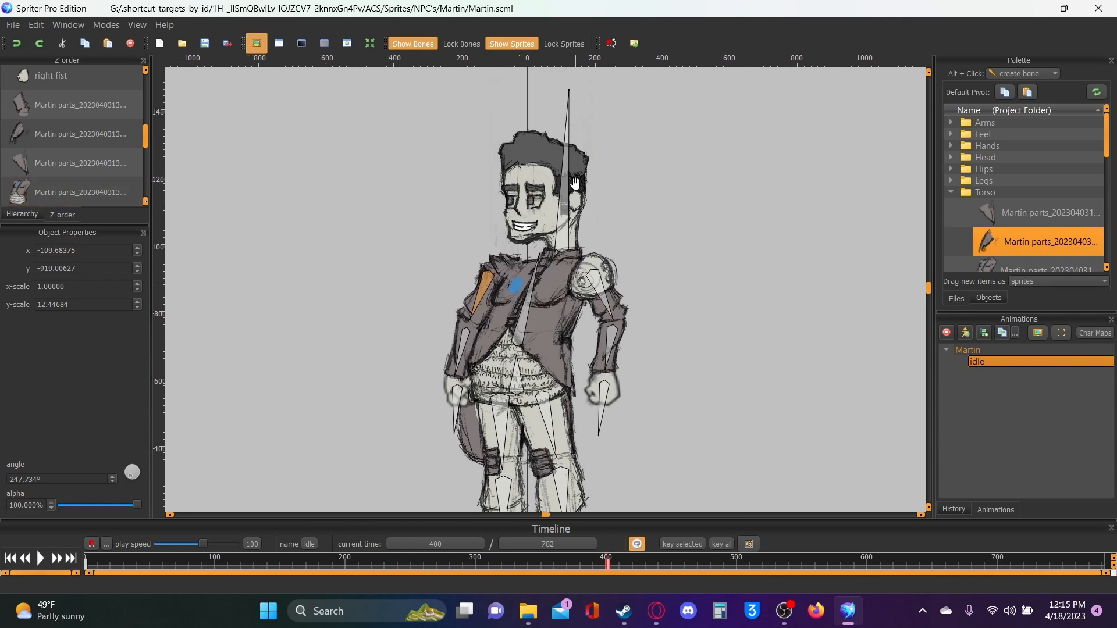
pyautogui.click(568, 104)
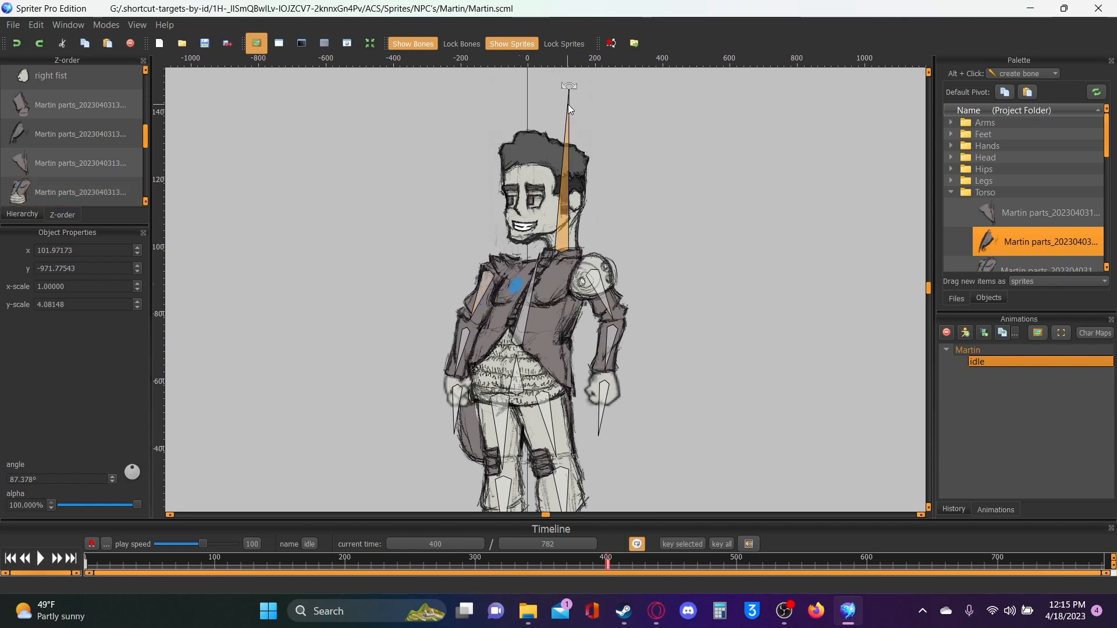
pyautogui.moveTo(568, 104); pyautogui.dragTo(573, 104)
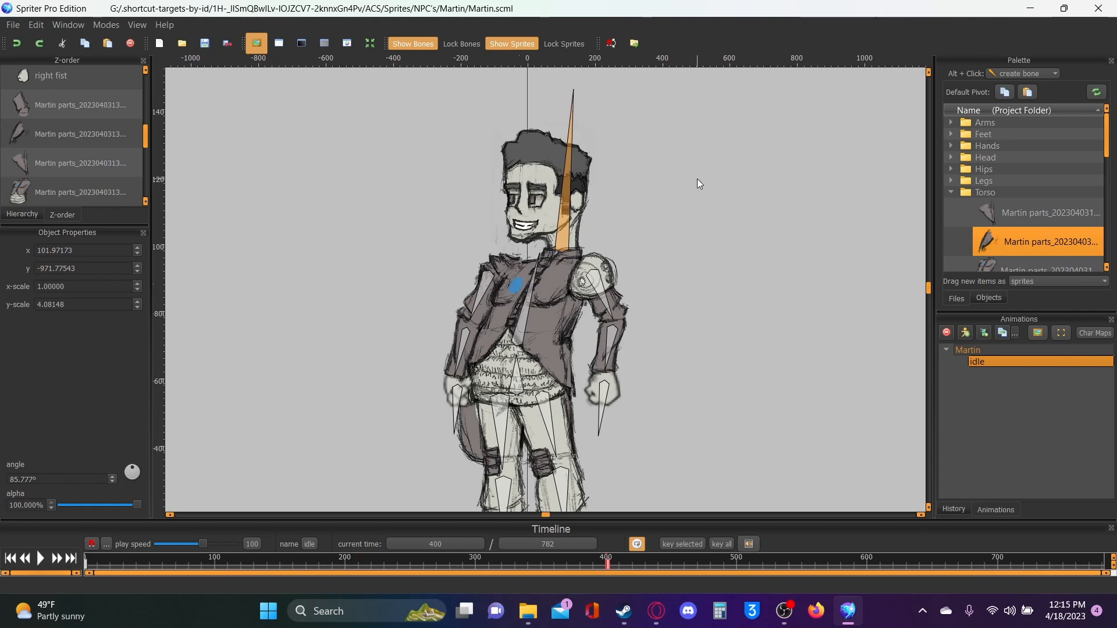
pyautogui.press('space')
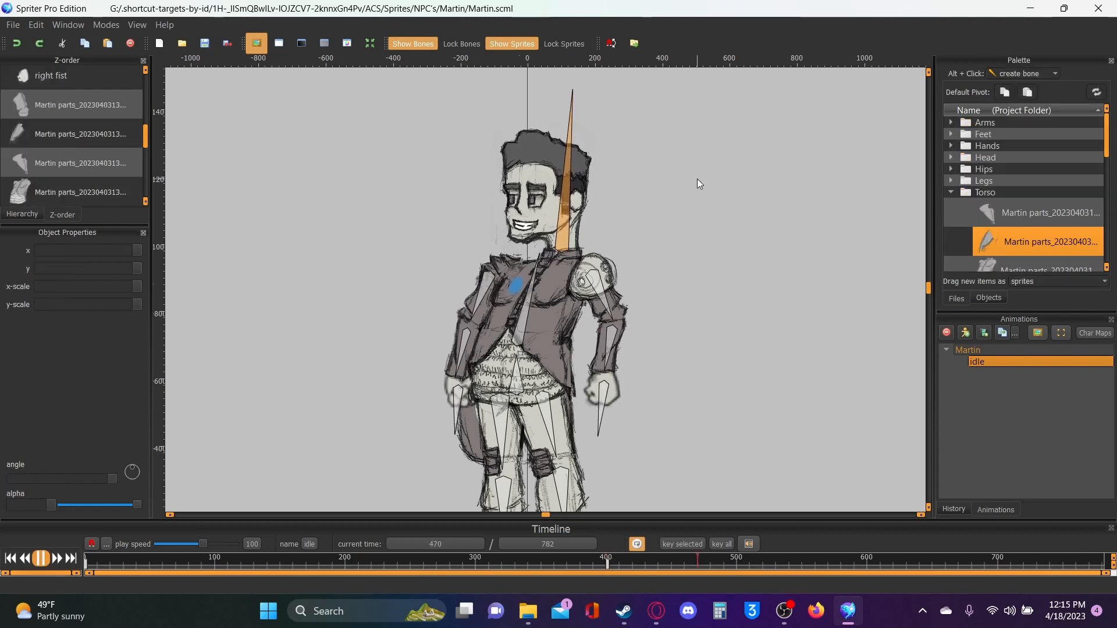
pyautogui.scroll(-2, 626, 339)
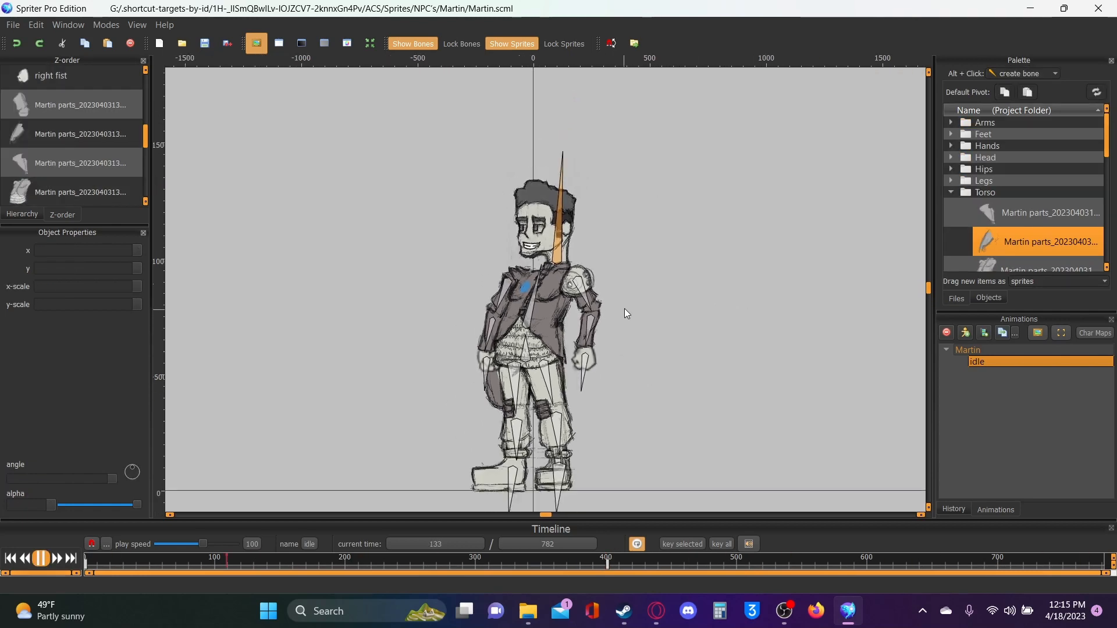
pyautogui.scroll(-1, 623, 309)
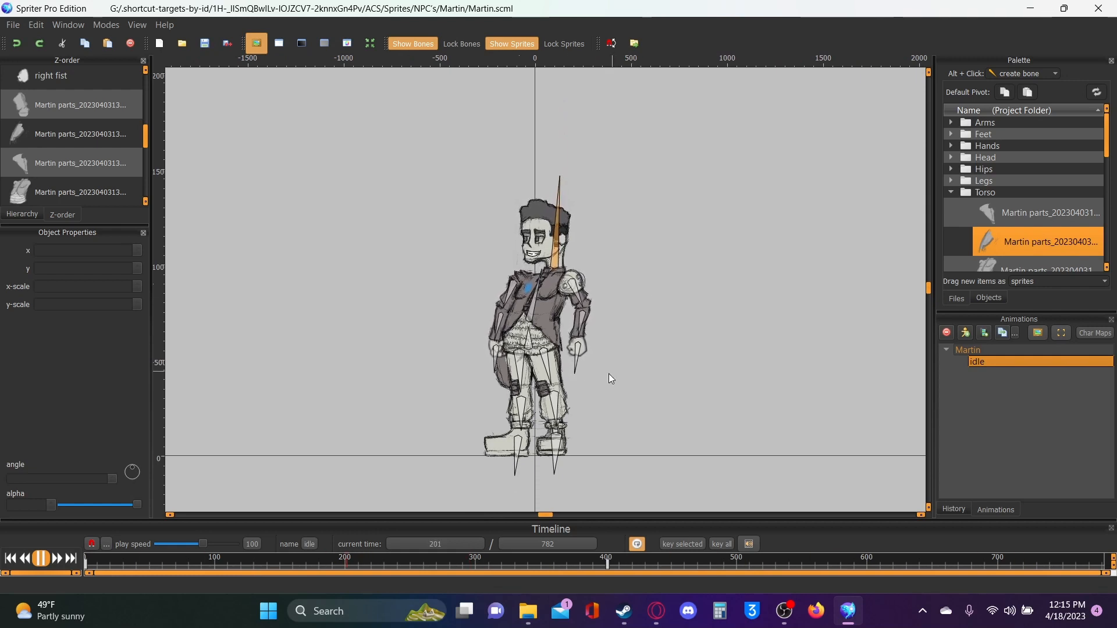
pyautogui.moveTo(513, 322)
pyautogui.mouseDown()
pyautogui.moveTo(537, 326)
pyautogui.moveTo(522, 310)
pyautogui.mouseUp()
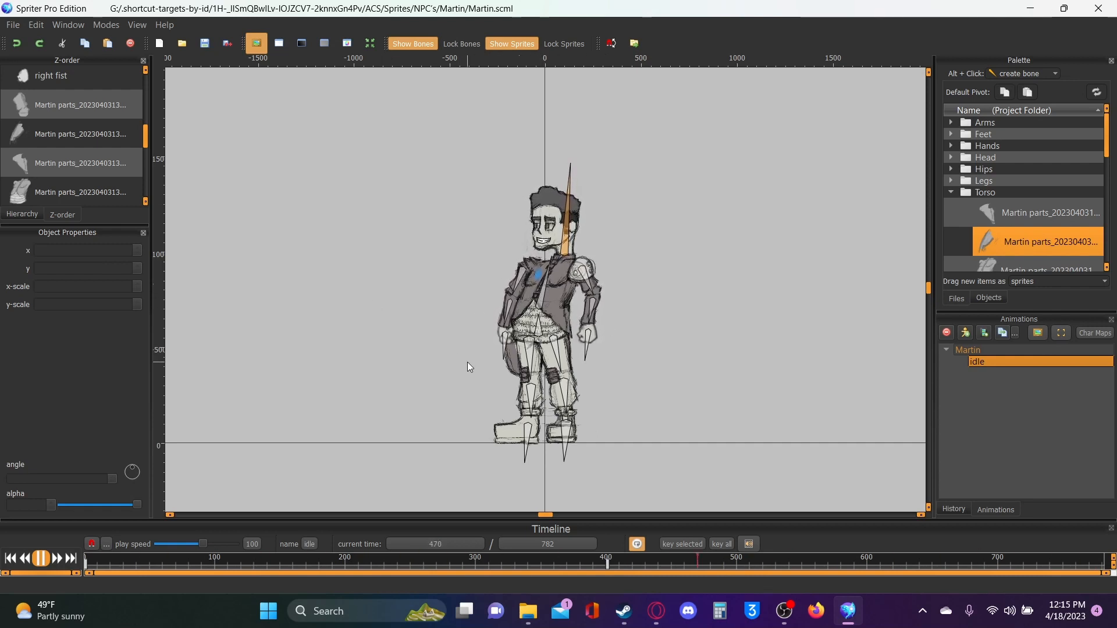
pyautogui.click(493, 470)
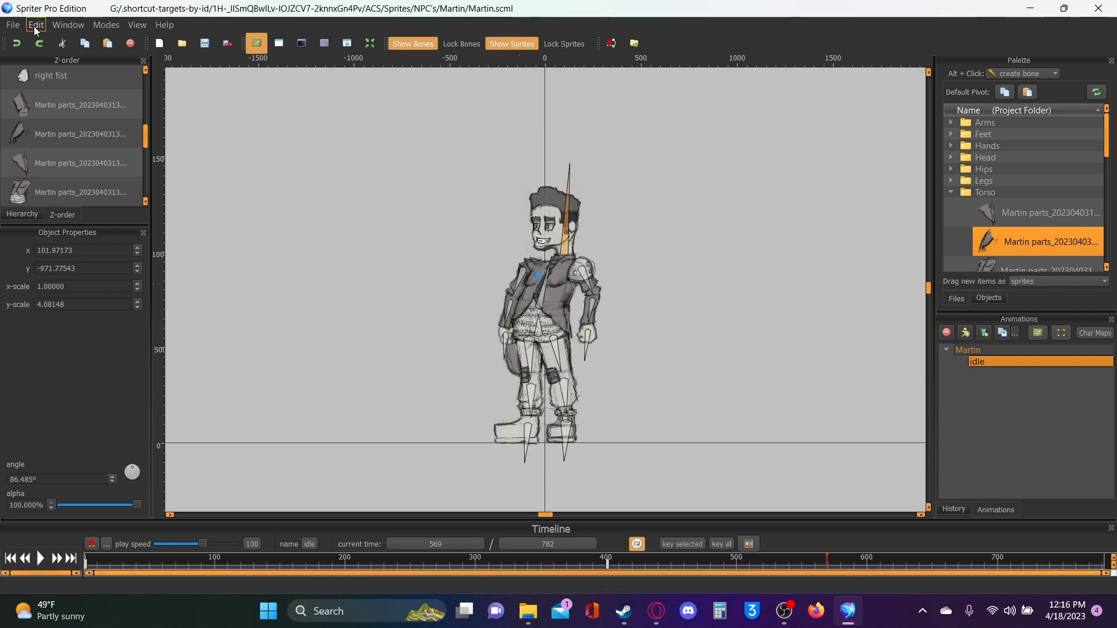
# Export the idle animation to PNG as a 30-image sprite sheet with 5 horizontal frames
pyautogui.click(13, 25)
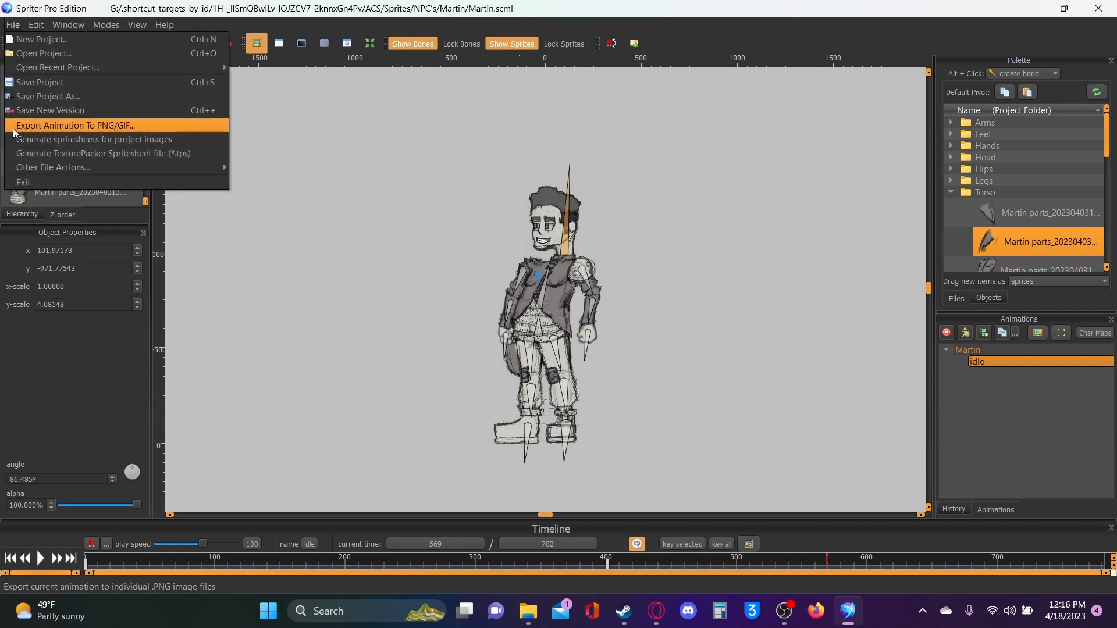
pyautogui.click(69, 123)
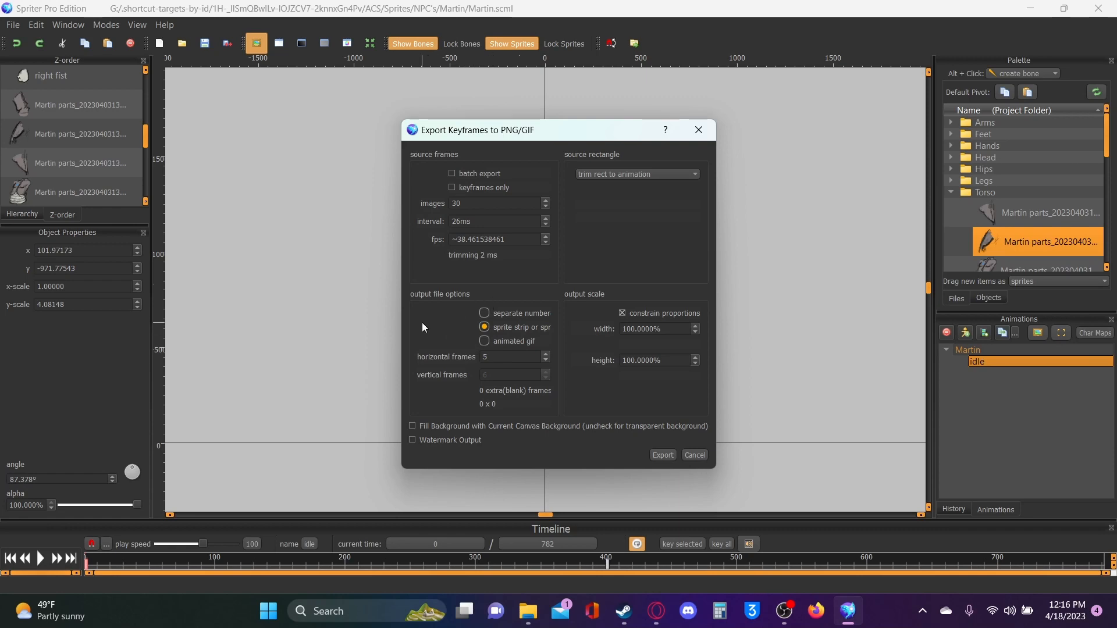
pyautogui.click(664, 455)
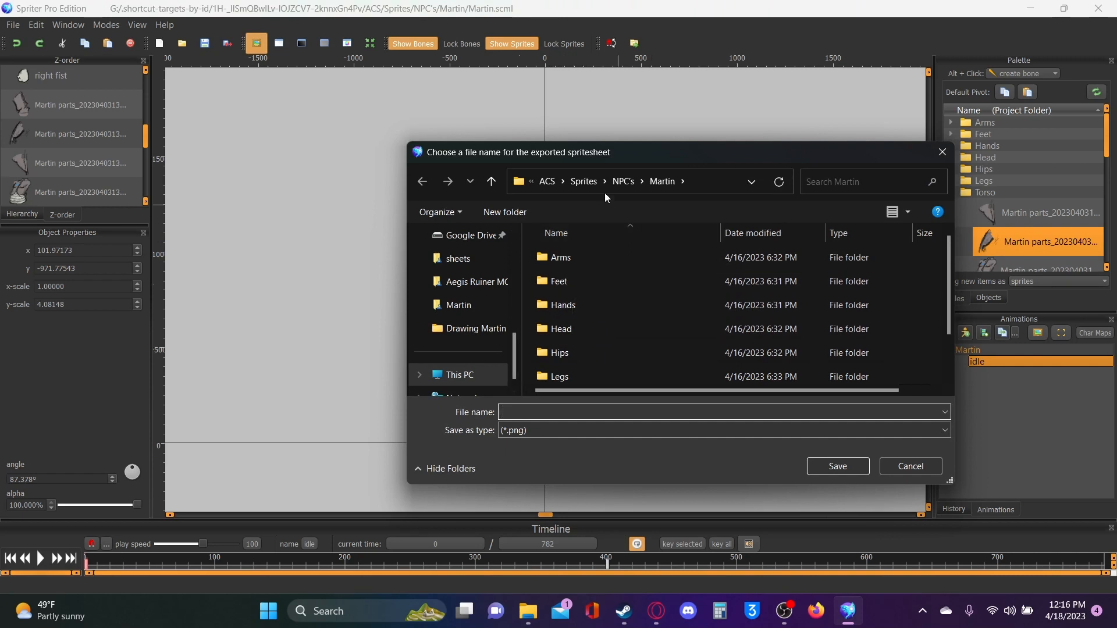
# Create a folder named Sheets inside the Martin folder and save the spritesheet there as Martin_idle_30f_5x6
pyautogui.click(505, 212)
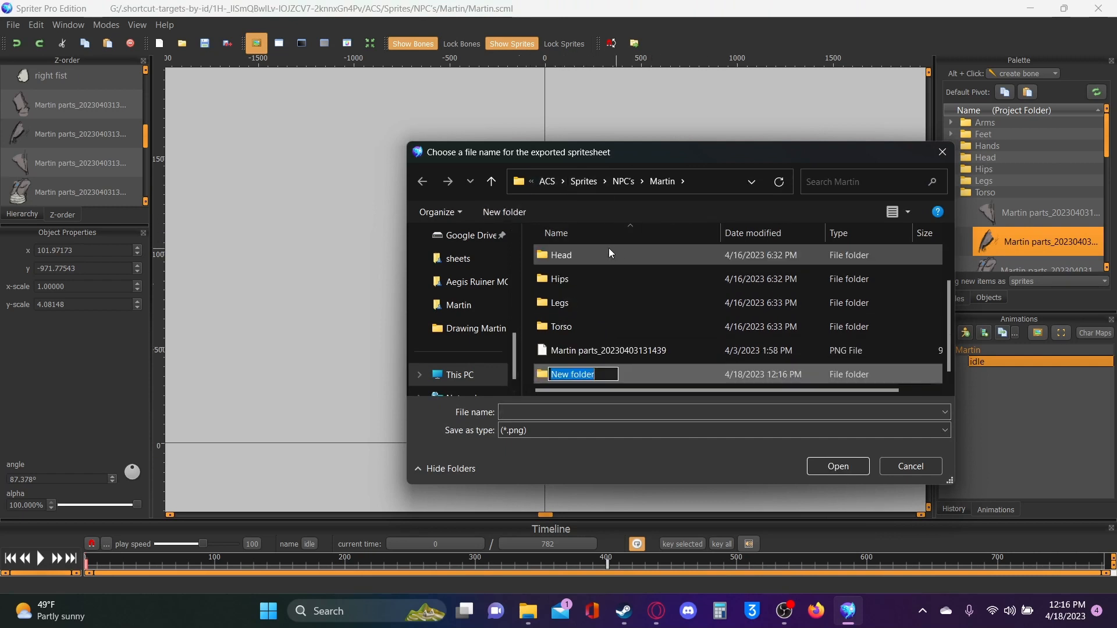
pyautogui.write('Shee')
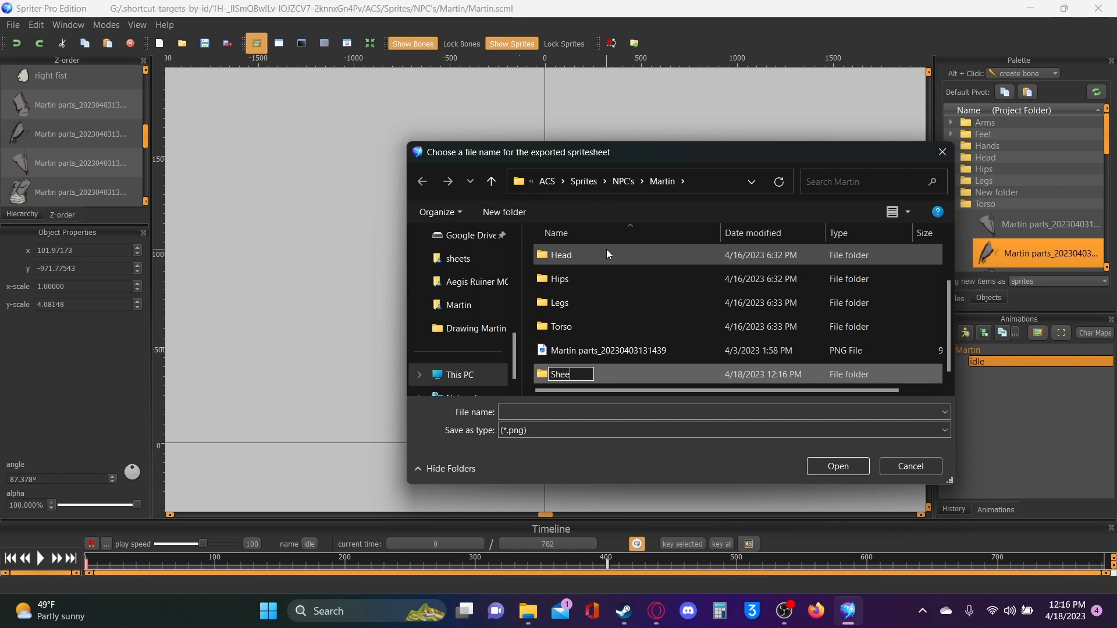
pyautogui.write('ts')
pyautogui.click(620, 372)
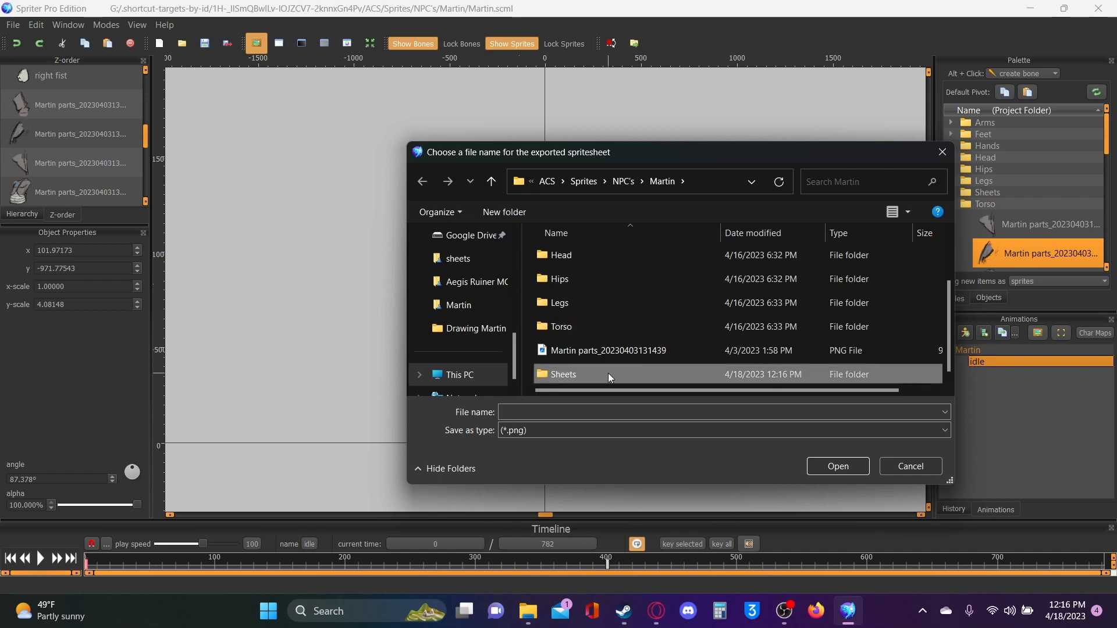
pyautogui.doubleClick(609, 374)
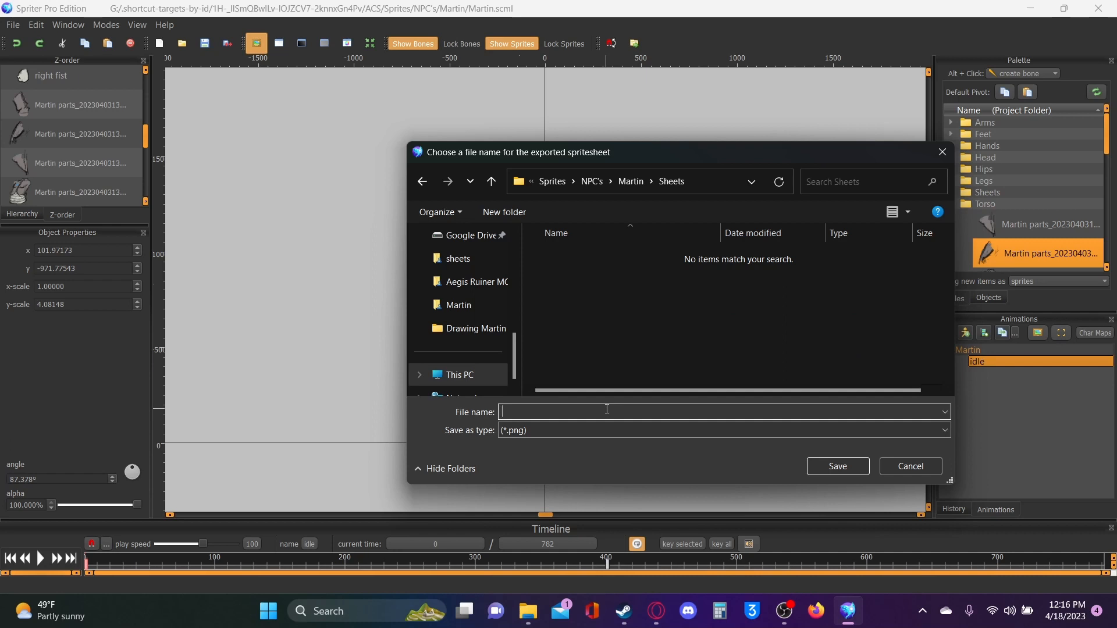
pyautogui.write('Martin_idle_30f_5x6')
pyautogui.click(830, 473)
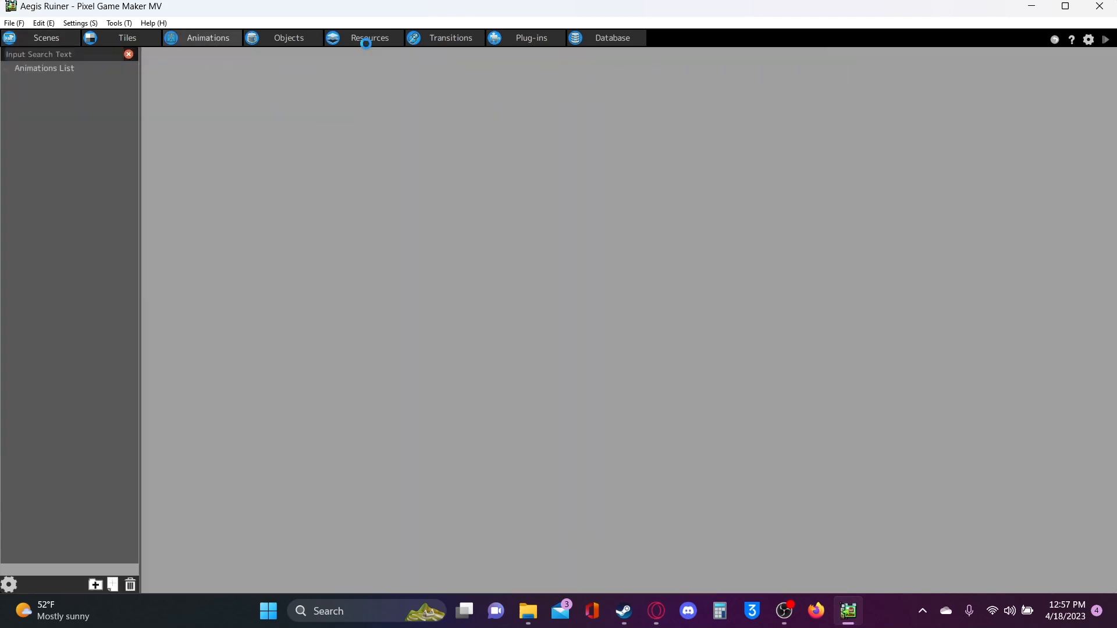
# In the Aegis Ruiner project in Pixel Game Maker MV, add an image resource folder named NPC's
pyautogui.click(367, 39)
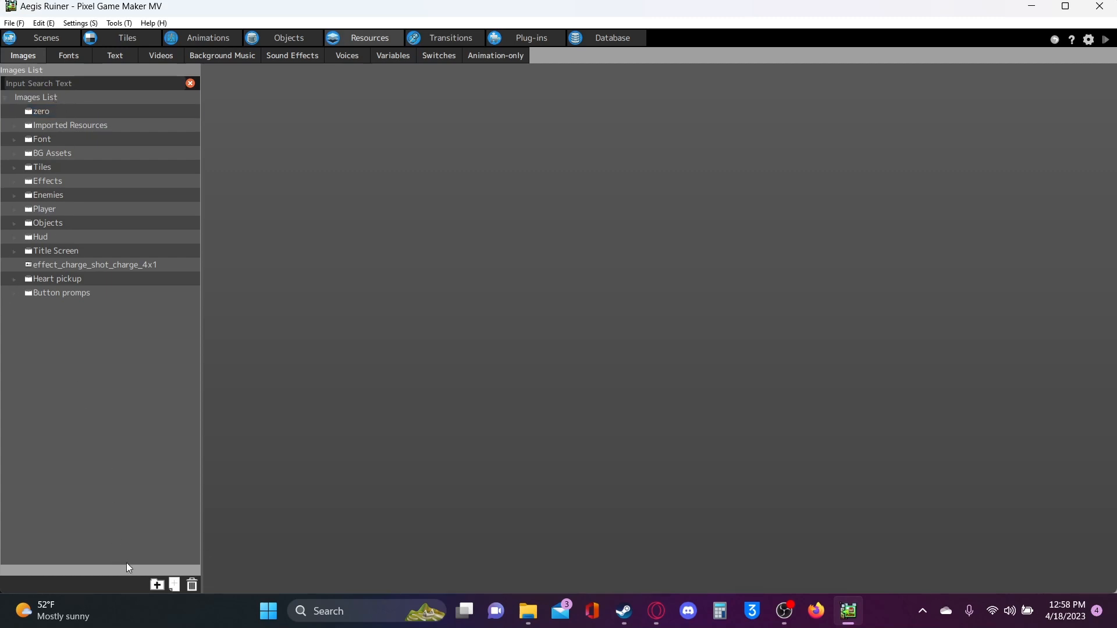
pyautogui.click(157, 585)
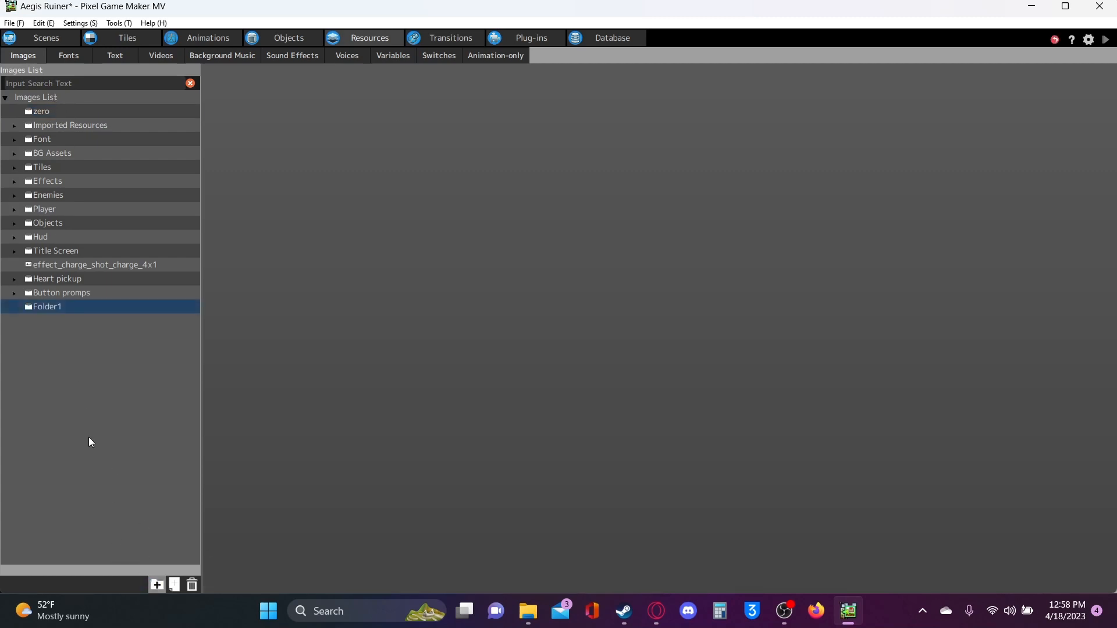
pyautogui.click(53, 308)
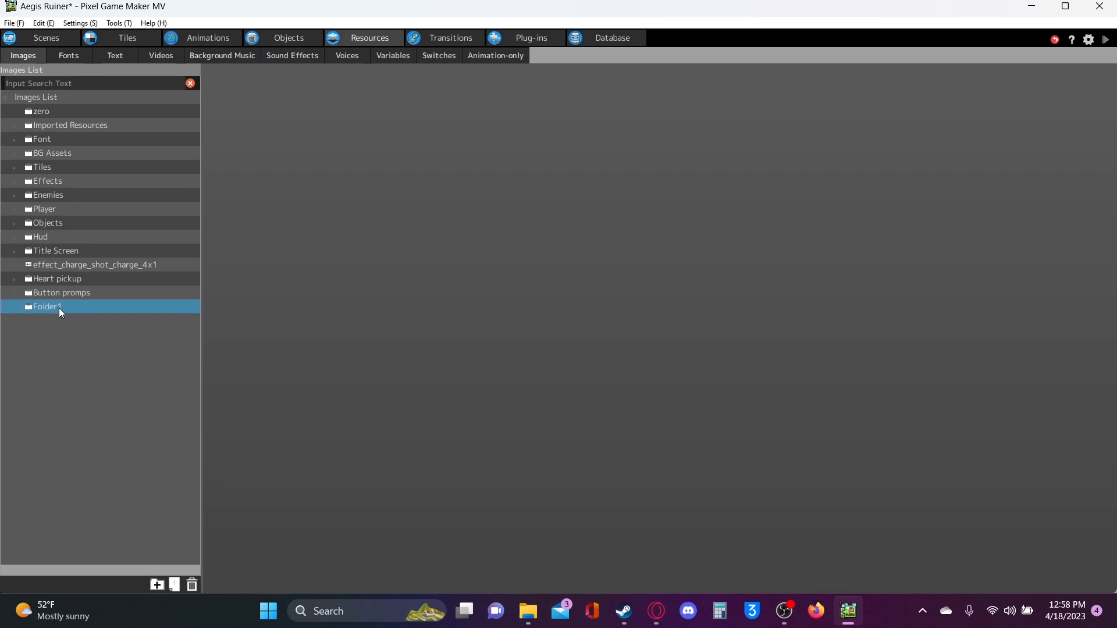
pyautogui.rightClick(59, 309)
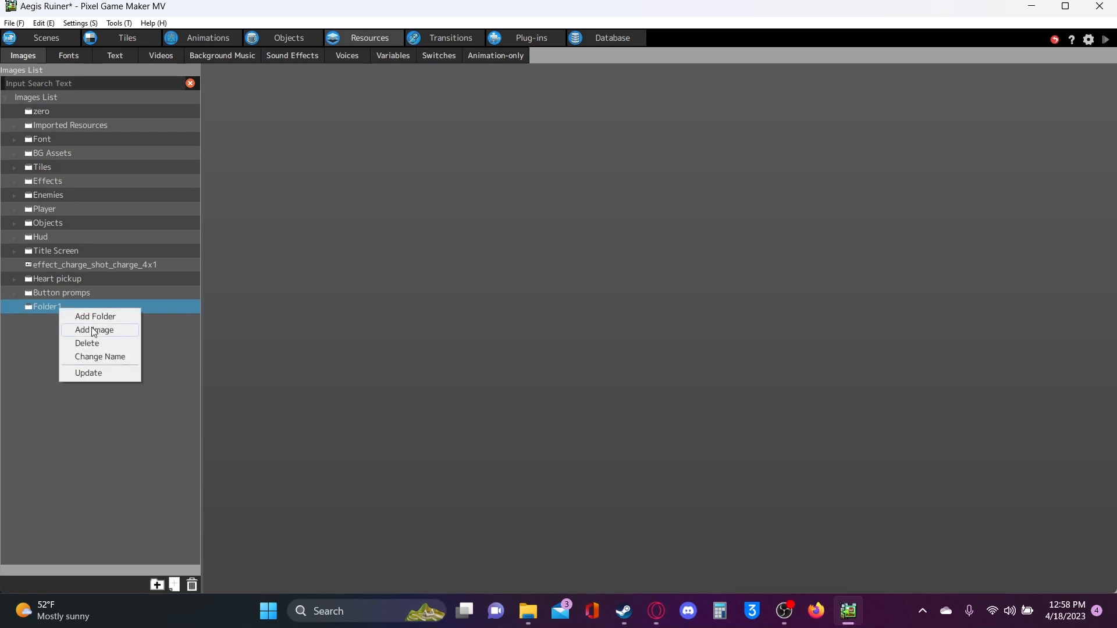
pyautogui.click(93, 356)
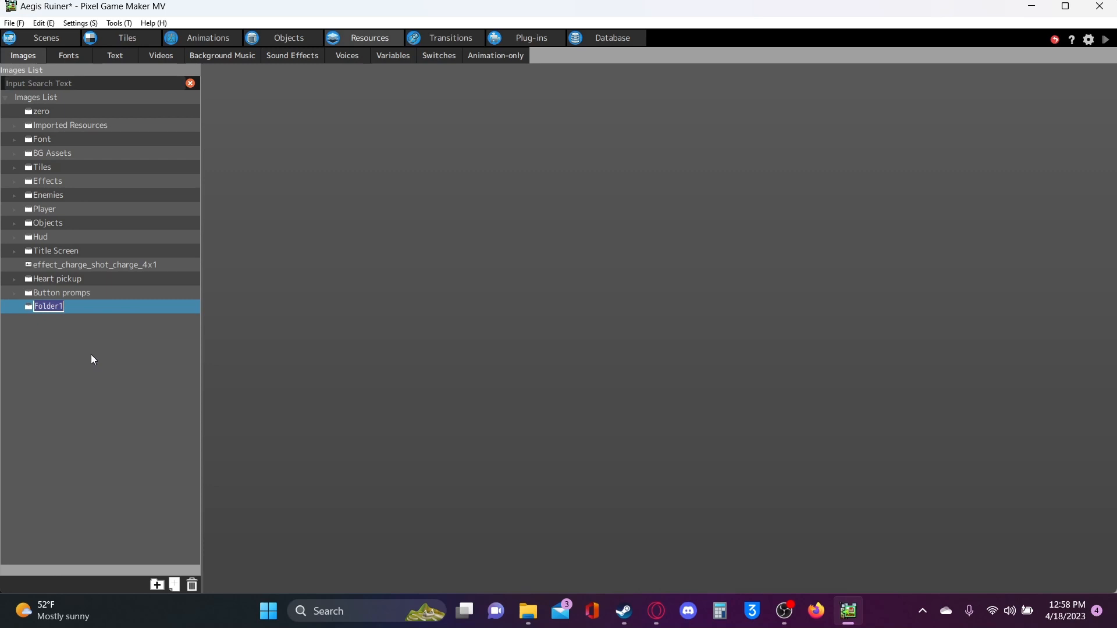
pyautogui.write('NPS')
pyautogui.press('BackSpace')
pyautogui.write("C's")
pyautogui.click(43, 336)
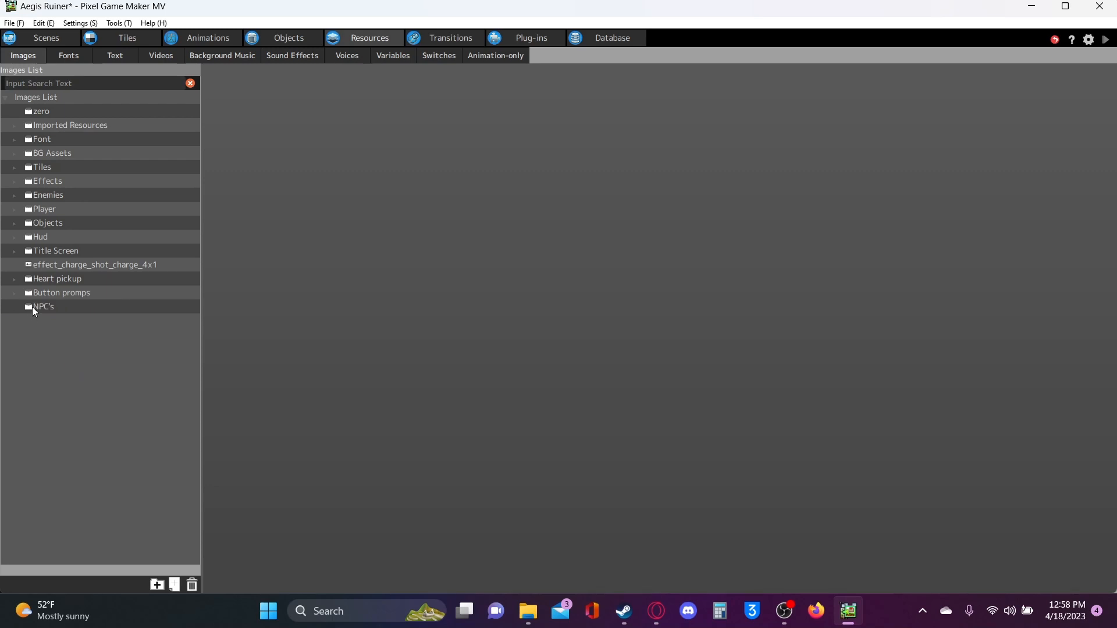
# Add a subfolder named Martin inside the NPC's image folder
pyautogui.click(33, 308)
pyautogui.rightClick(32, 308)
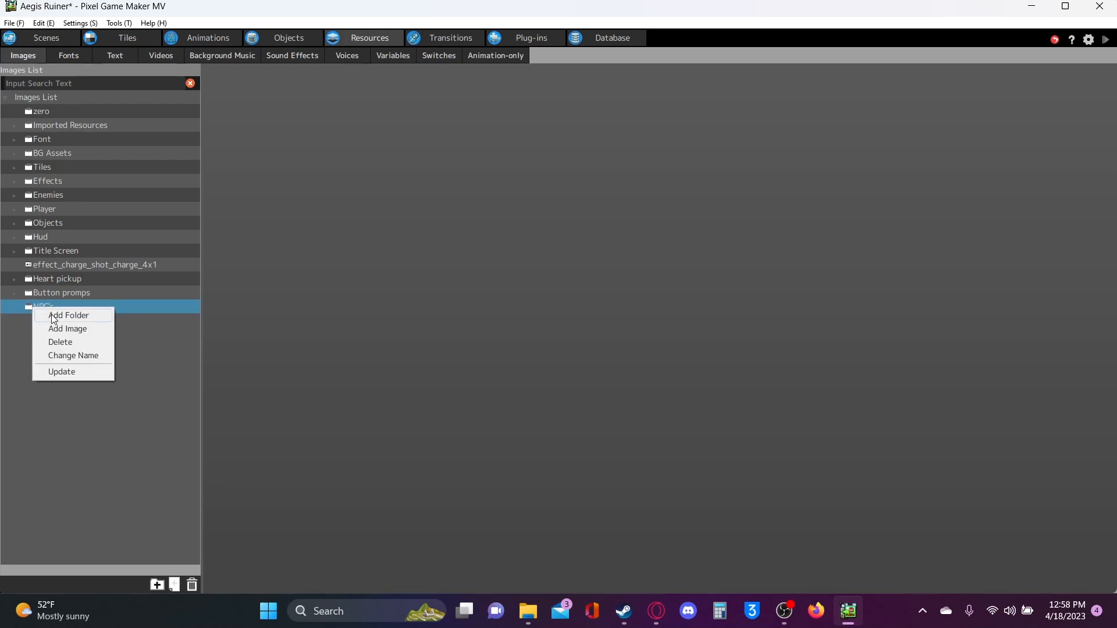
pyautogui.click(52, 317)
pyautogui.click(17, 309)
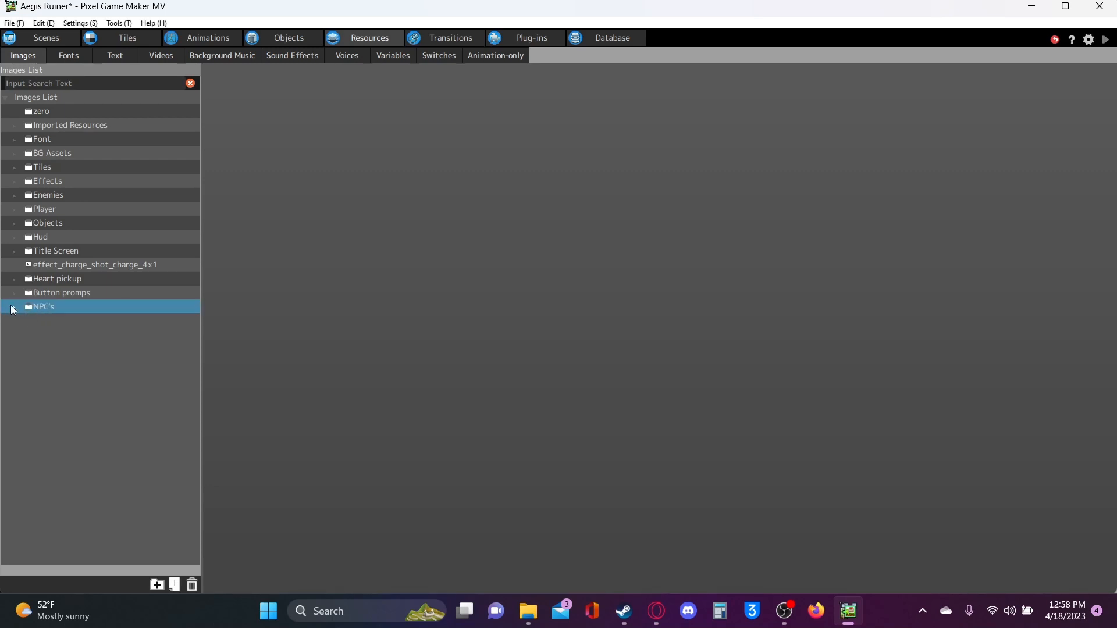
pyautogui.click(13, 308)
pyautogui.click(51, 324)
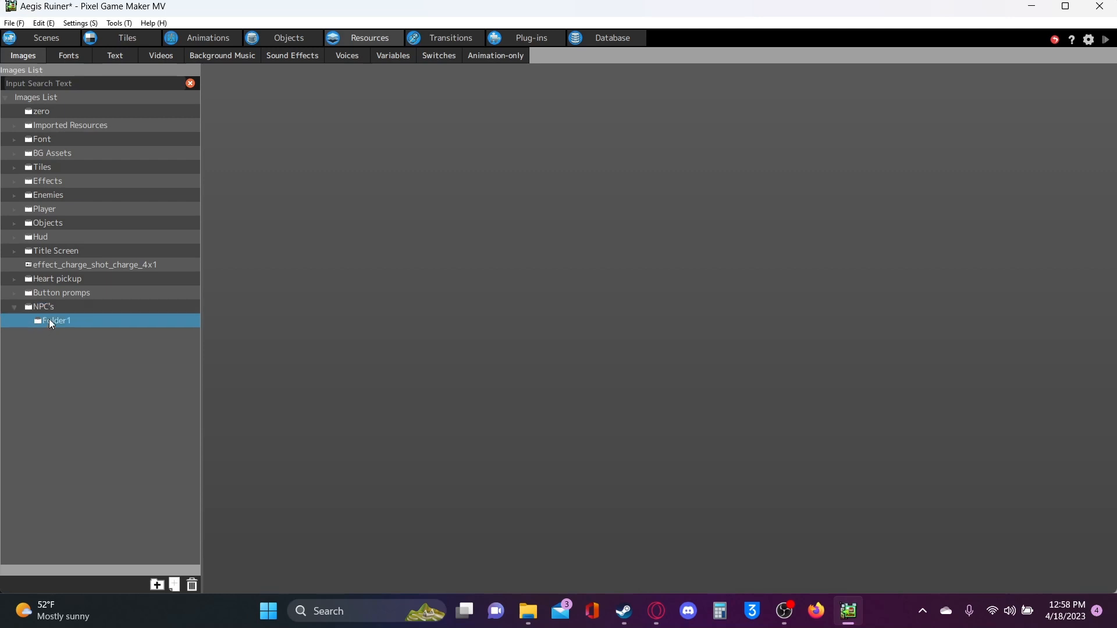
pyautogui.rightClick(61, 323)
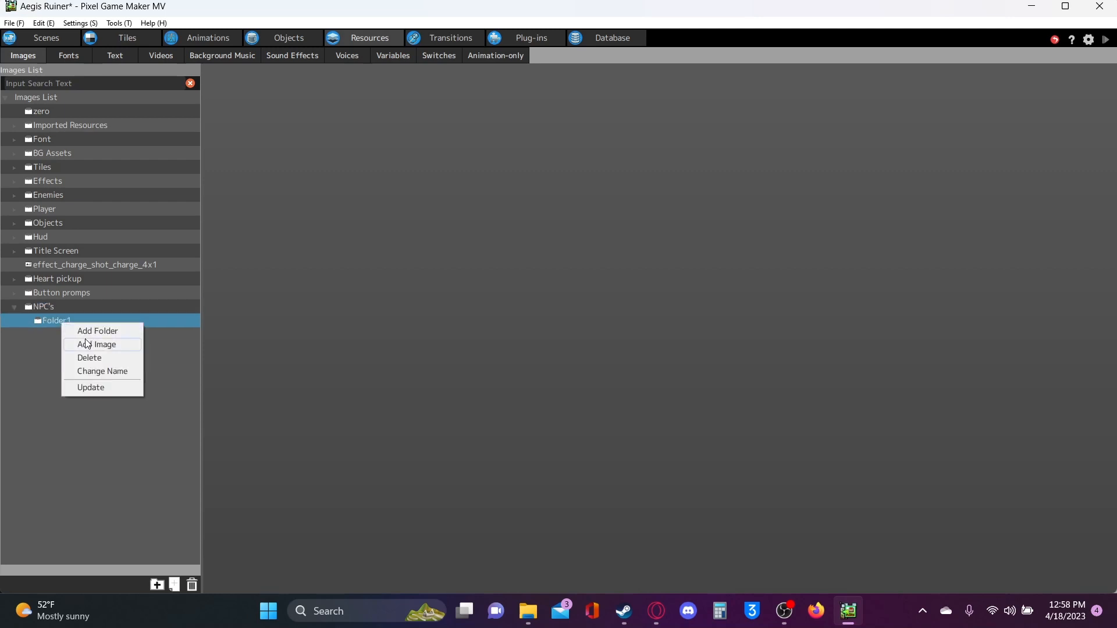
pyautogui.click(82, 372)
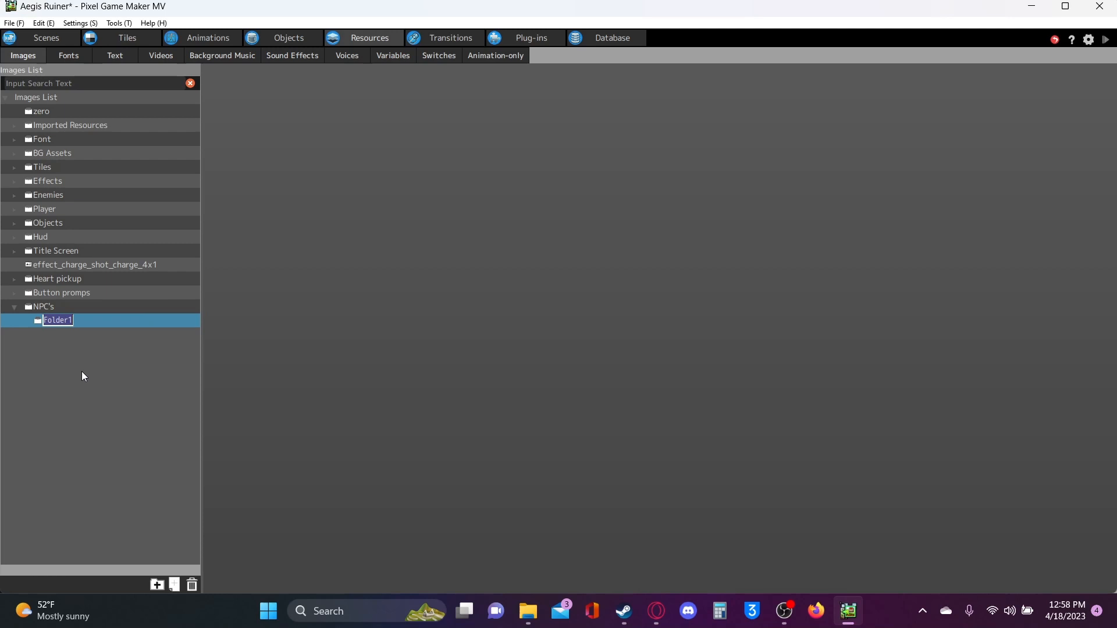
pyautogui.write('Martin')
pyautogui.press('Return')
# Import the Martin_idle_30f_5x6 image from ACS > Sprites > NPC's > Martin > Sheets into the new Martin image folder
pyautogui.rightClick(72, 323)
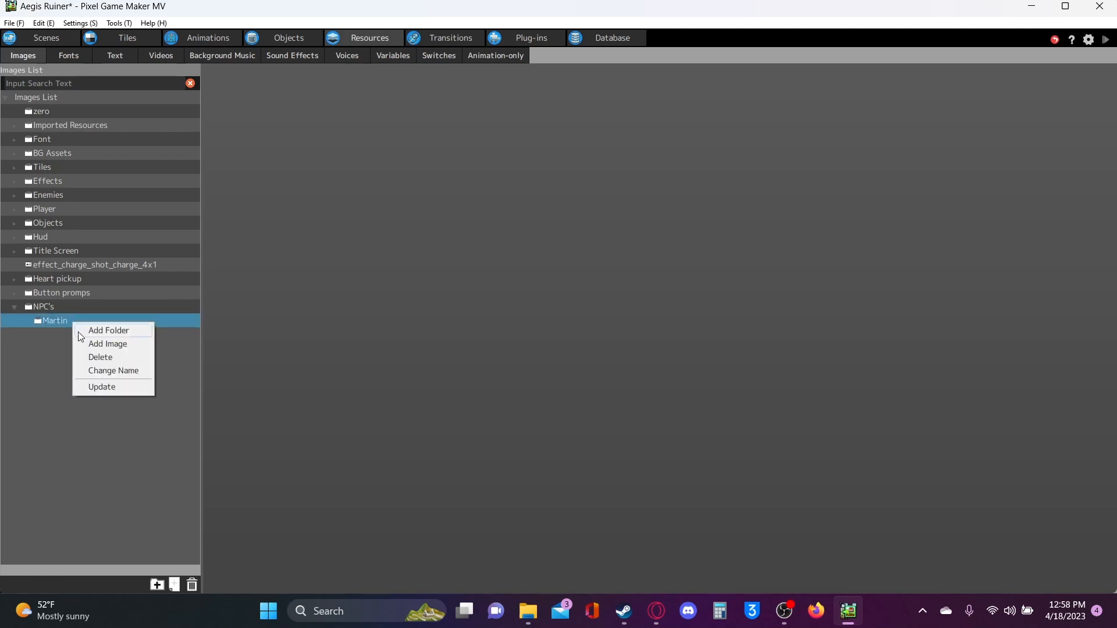
pyautogui.click(85, 344)
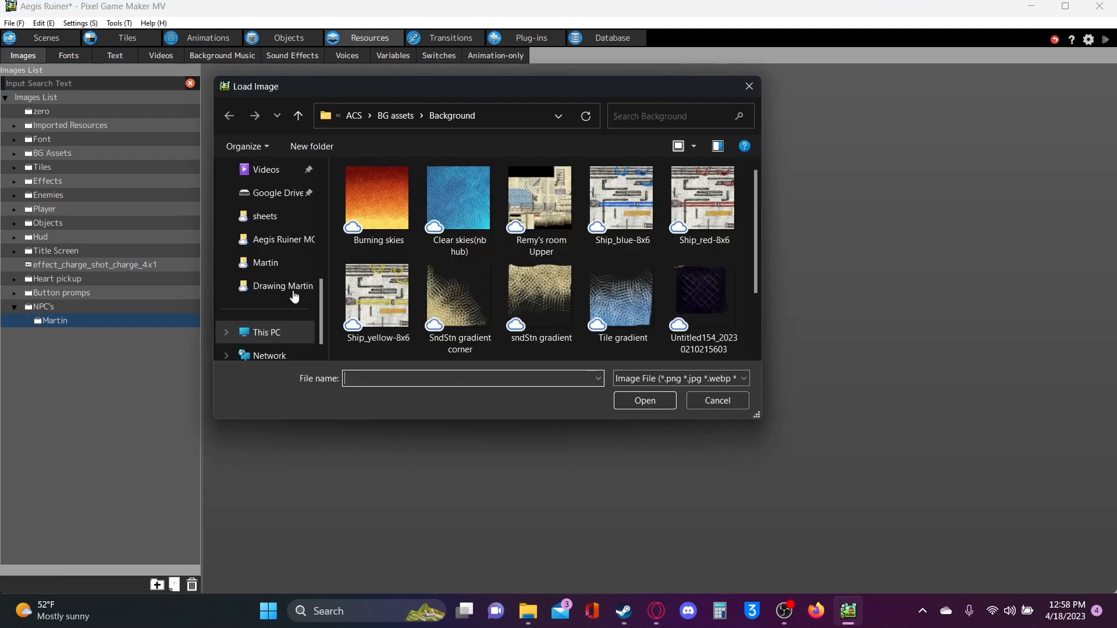
pyautogui.click(356, 116)
pyautogui.scroll(-5, 408, 233)
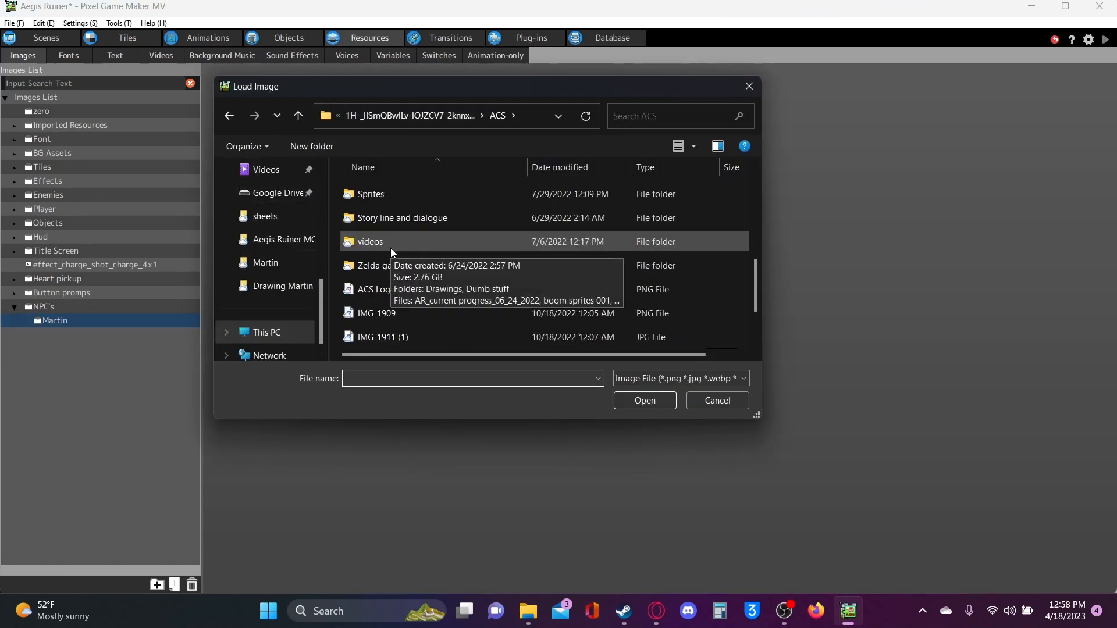
pyautogui.scroll(1, 393, 247)
pyautogui.doubleClick(385, 261)
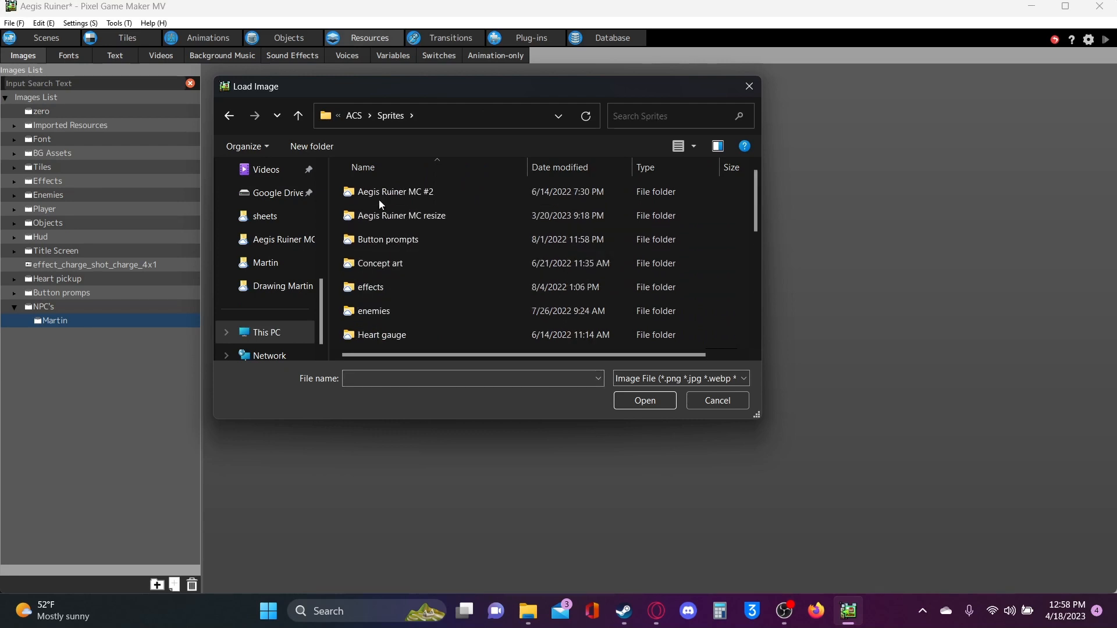
pyautogui.scroll(-3, 361, 277)
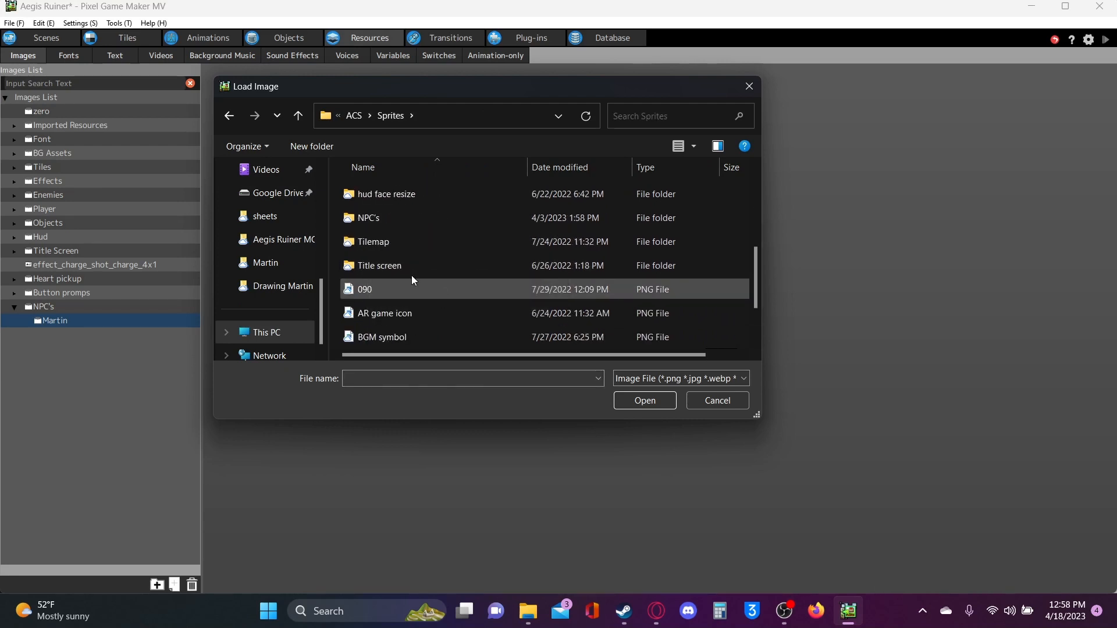
pyautogui.doubleClick(376, 210)
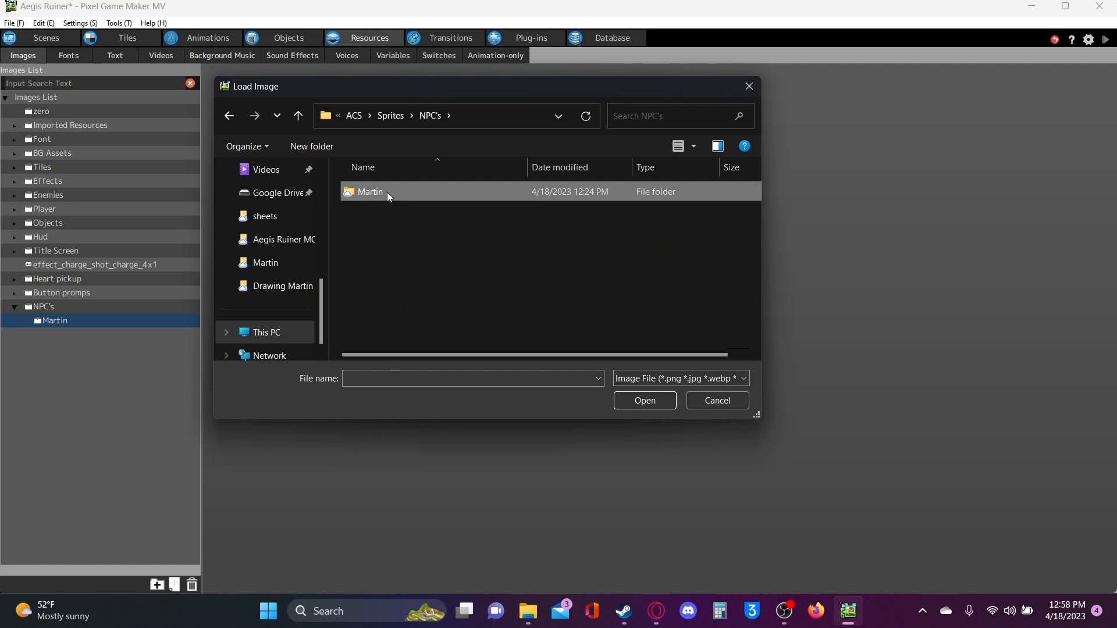
pyautogui.doubleClick(387, 192)
pyautogui.scroll(-1, 389, 244)
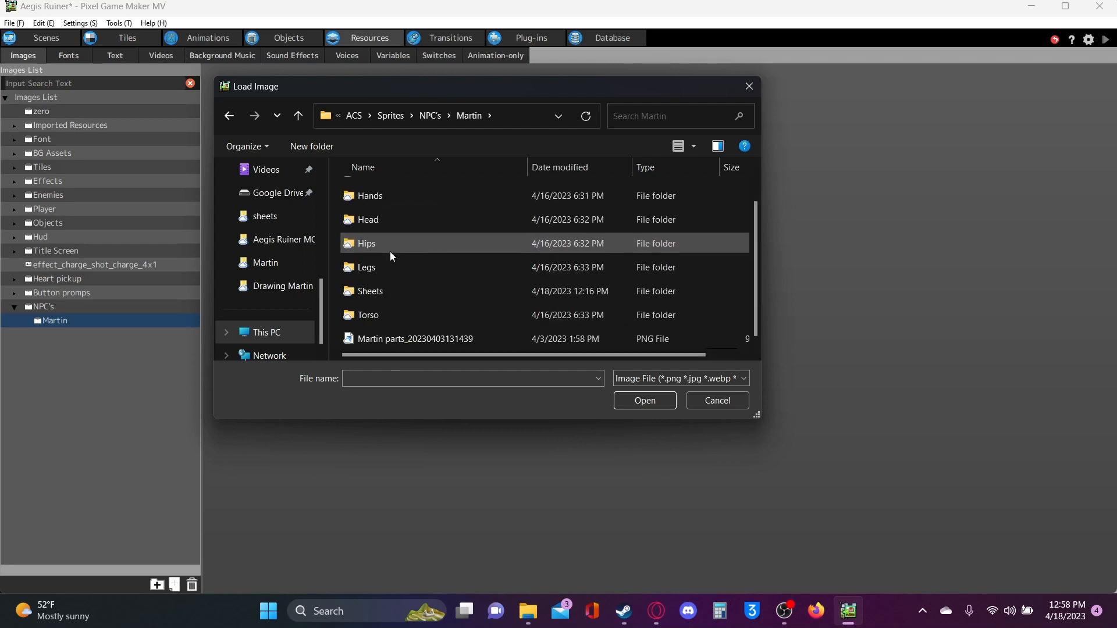
pyautogui.doubleClick(368, 292)
pyautogui.click(383, 211)
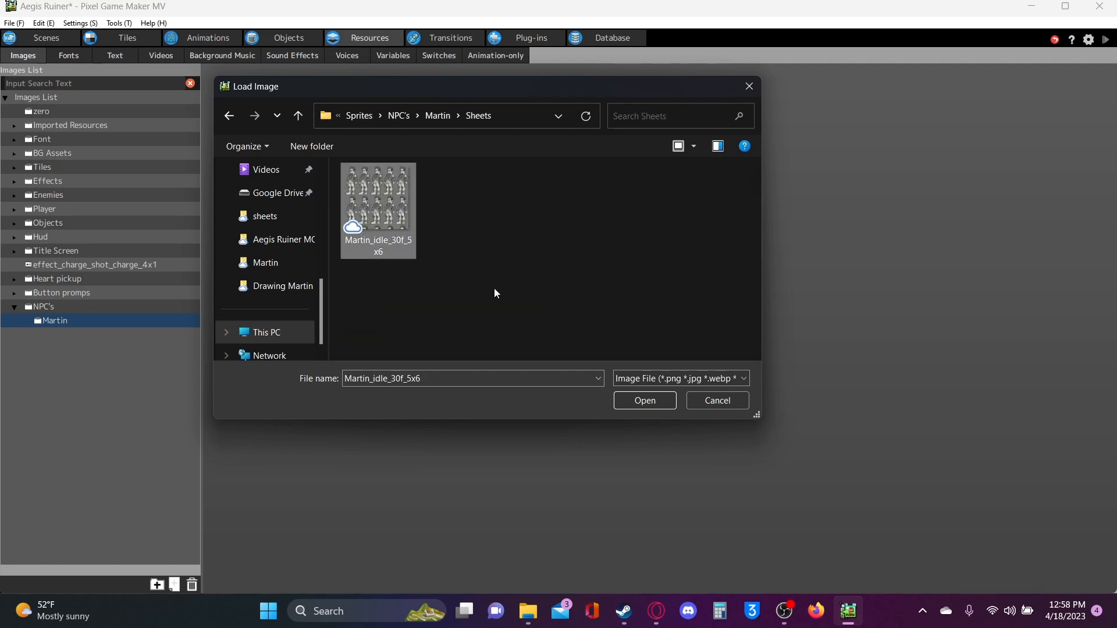
pyautogui.click(634, 401)
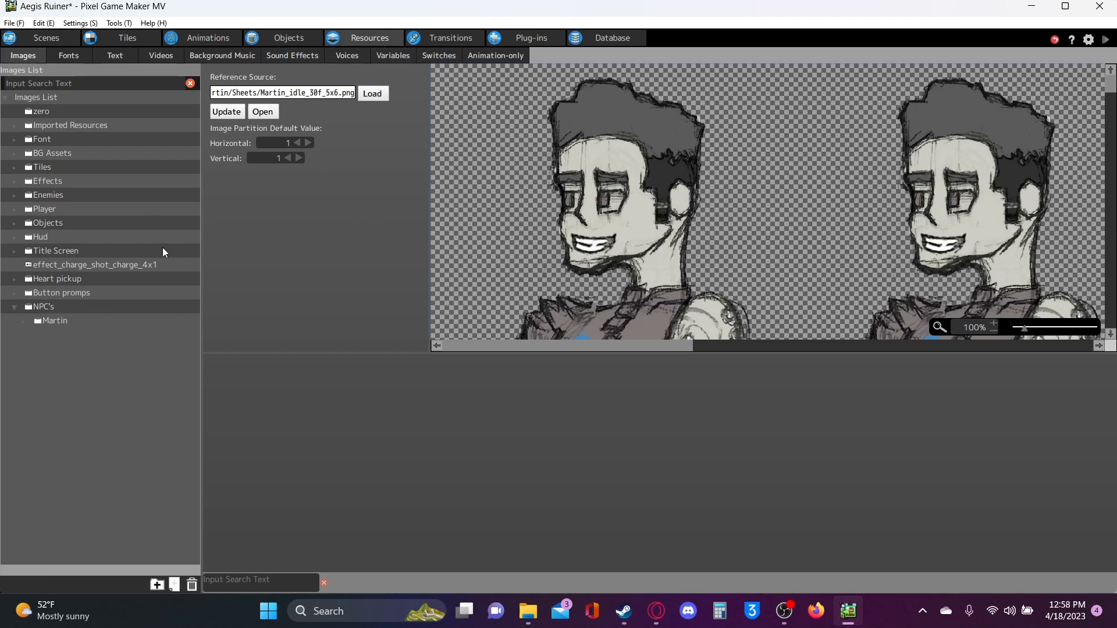
# Set the default partition of the Martin_idle_30f_5x6 image to 5 horizontal and 6 vertical, and check the frames in the preview
pyautogui.click(36, 322)
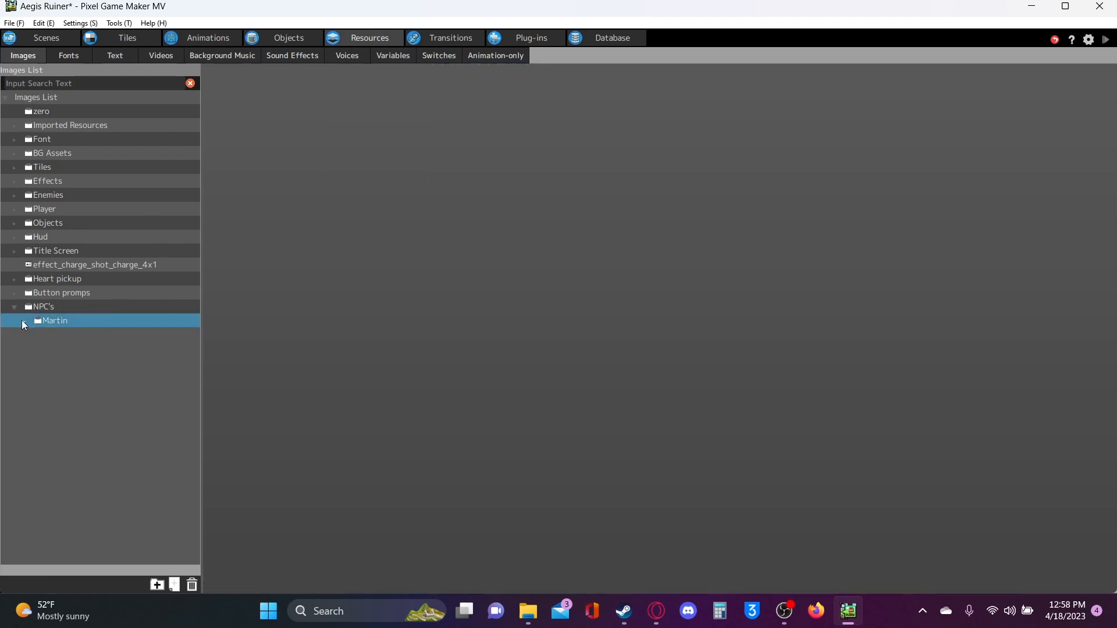
pyautogui.click(23, 320)
pyautogui.click(81, 335)
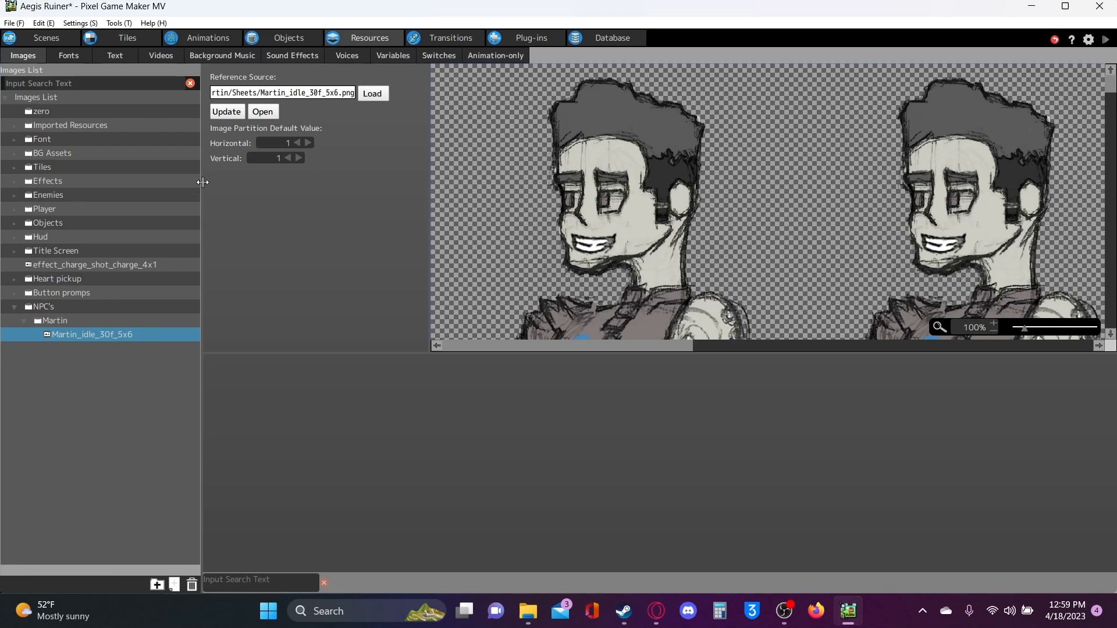
pyautogui.scroll(4, 309, 146)
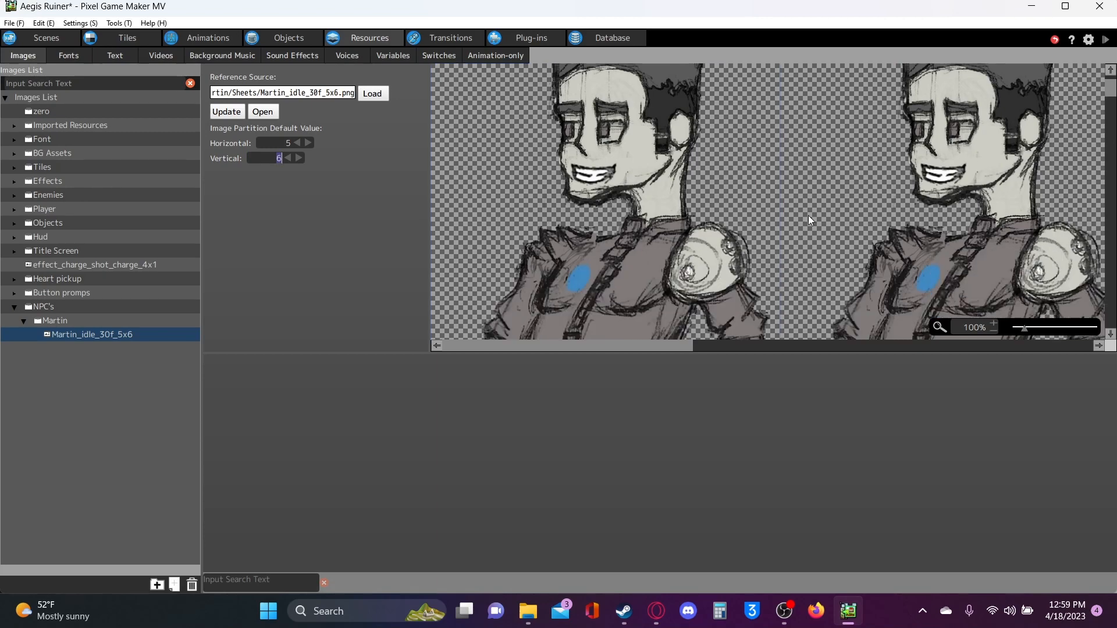
pyautogui.scroll(-5, 972, 326)
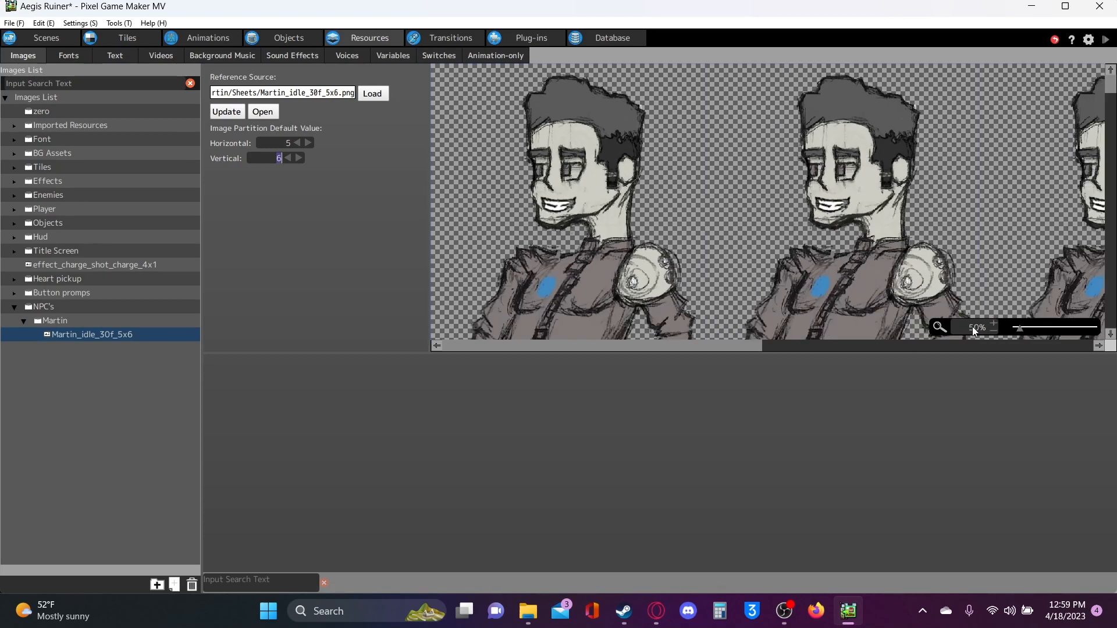
pyautogui.scroll(-4, 610, 201)
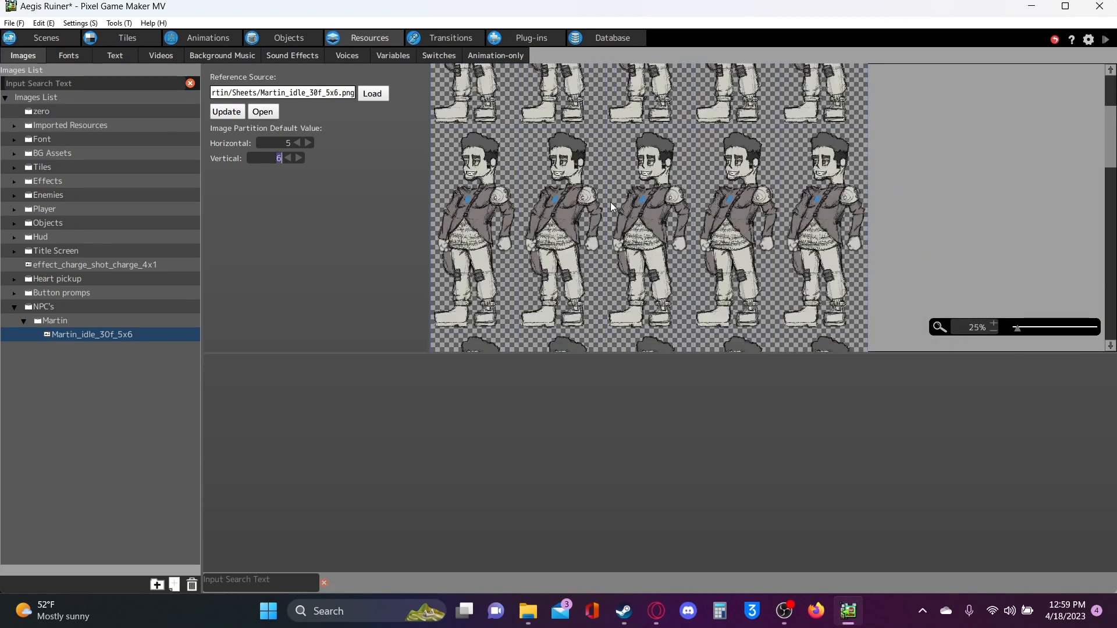
pyautogui.scroll(-5, 610, 201)
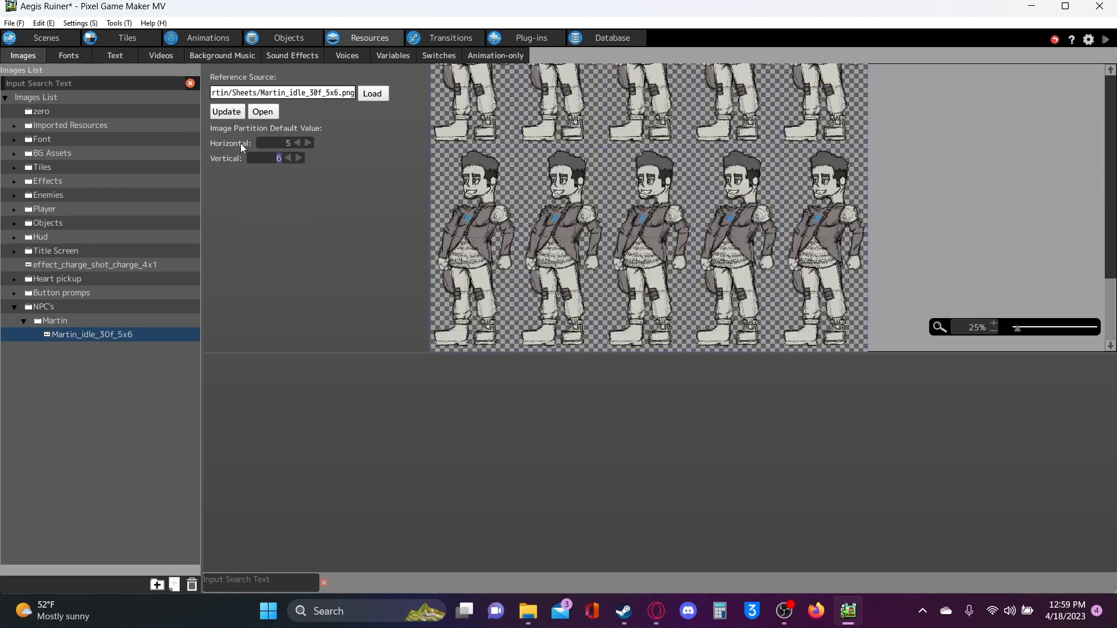
pyautogui.click(249, 223)
# Add a folder named NPC's at the end of the project's Animations list
pyautogui.click(212, 38)
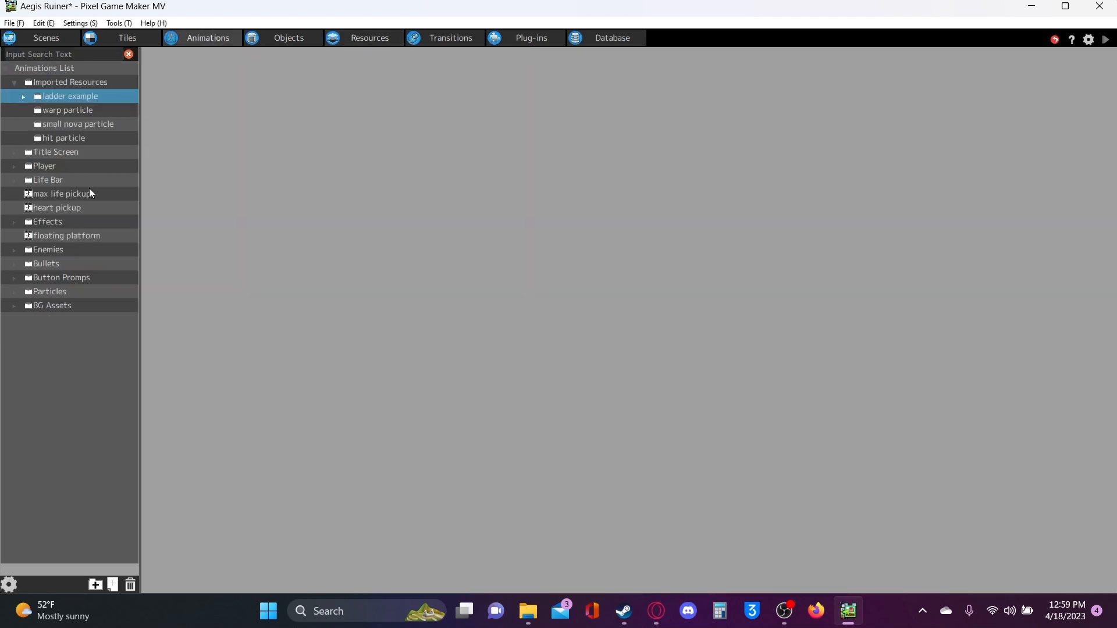
pyautogui.click(60, 356)
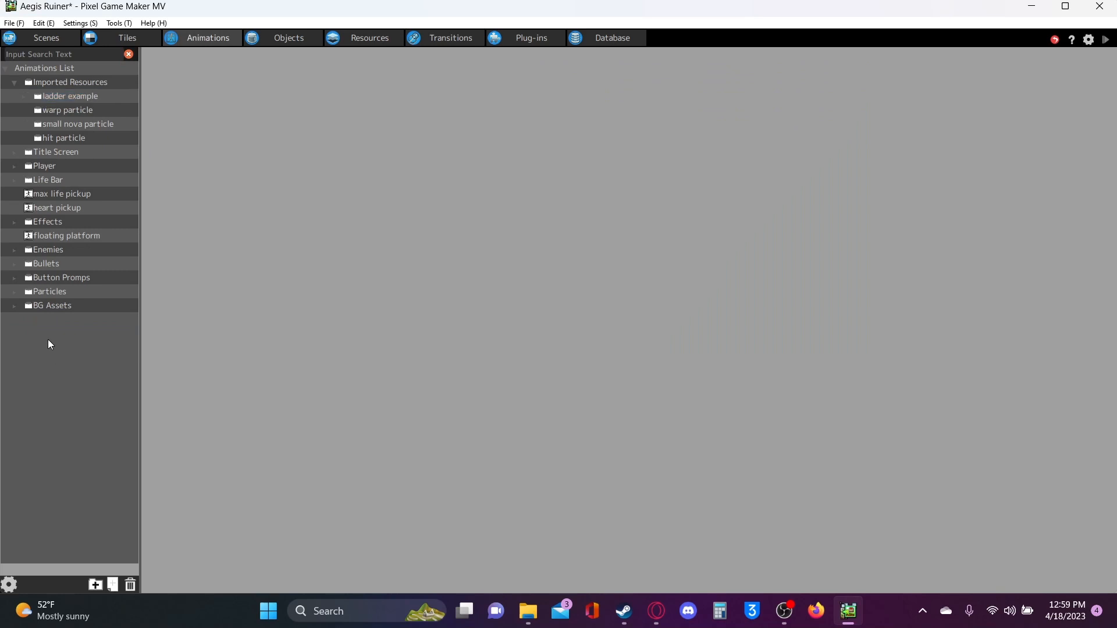
pyautogui.rightClick(48, 341)
pyautogui.click(67, 348)
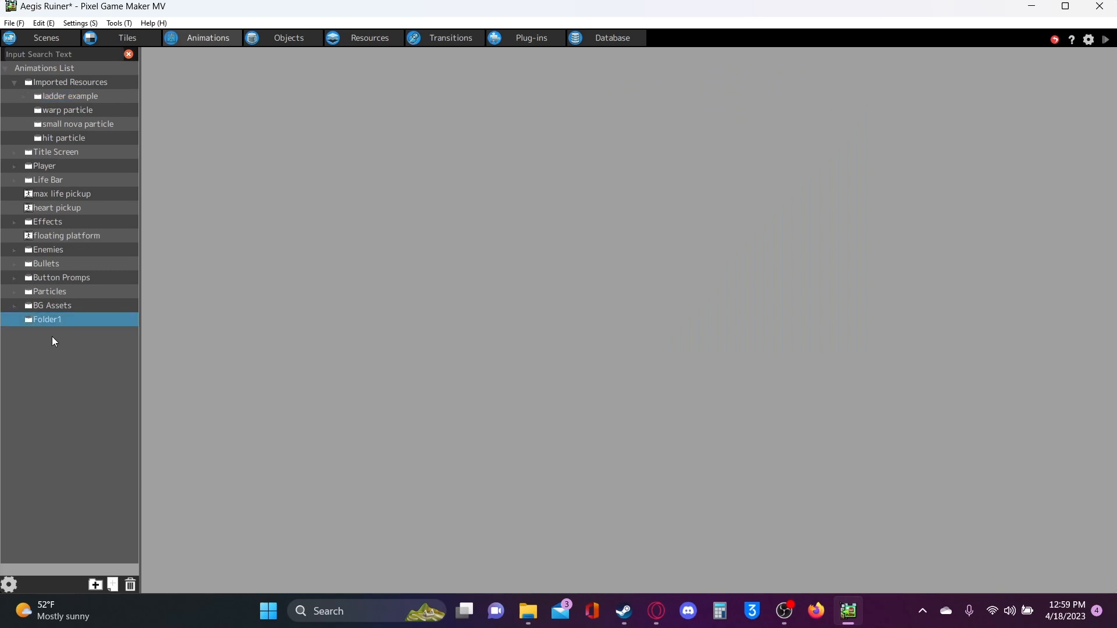
pyautogui.rightClick(59, 320)
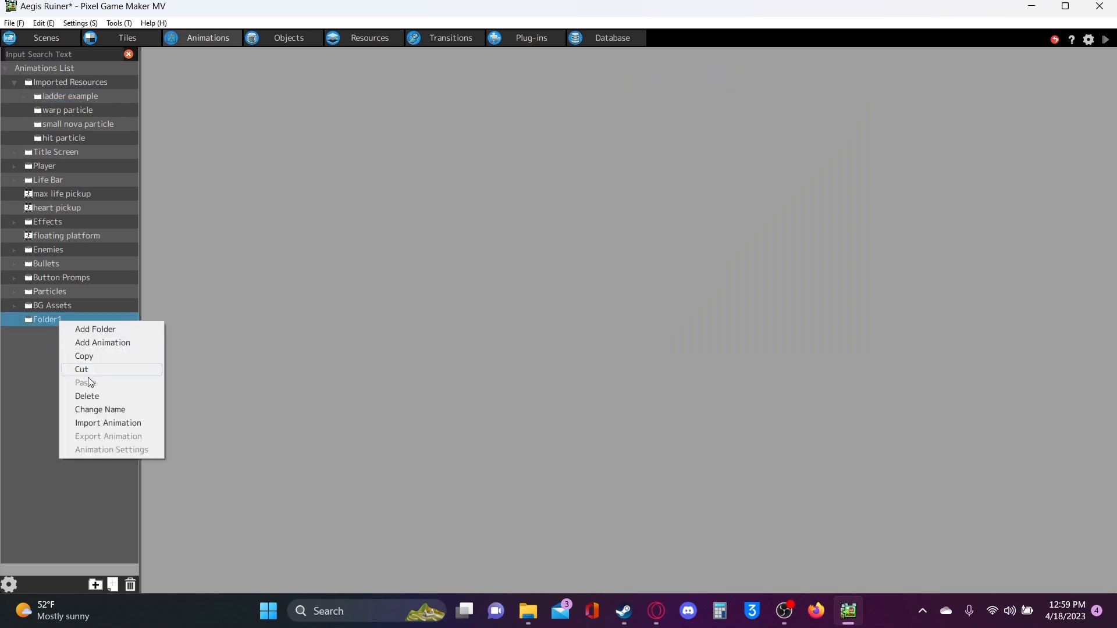
pyautogui.click(93, 409)
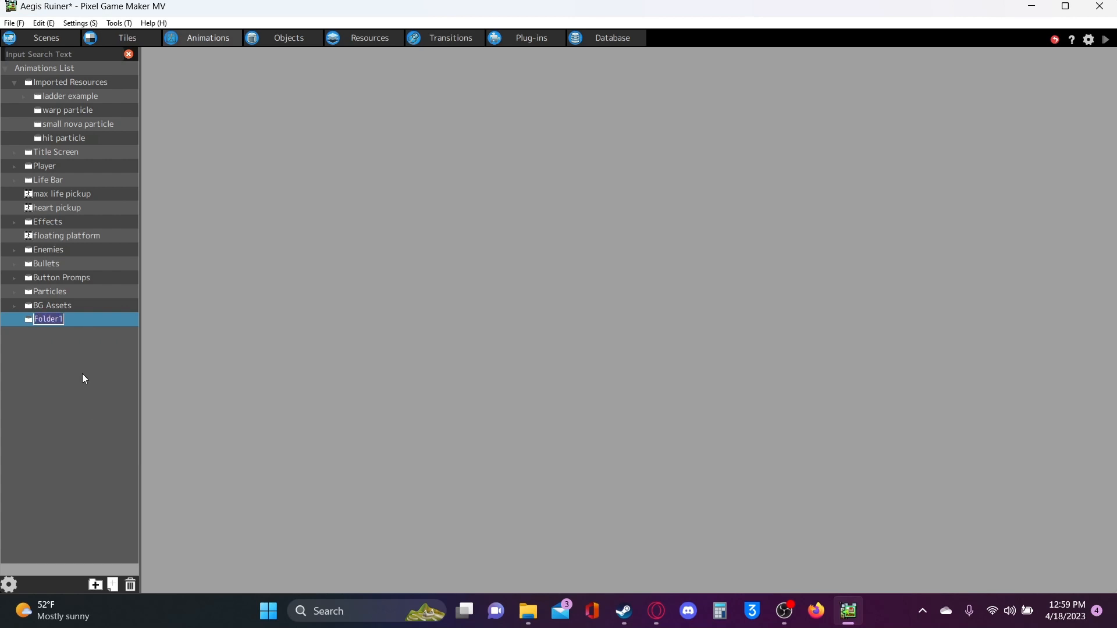
pyautogui.write("NPC's")
pyautogui.press('Return')
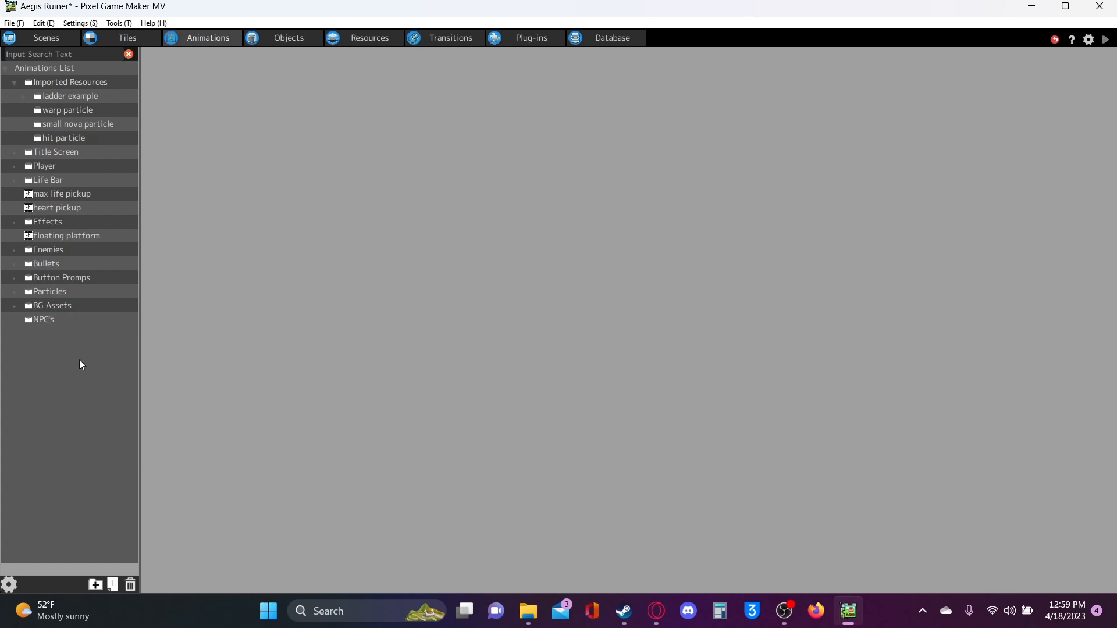
# Add a subfolder named Martin inside the NPC's animation folder
pyautogui.click(30, 320)
pyautogui.rightClick(30, 320)
pyautogui.click(49, 332)
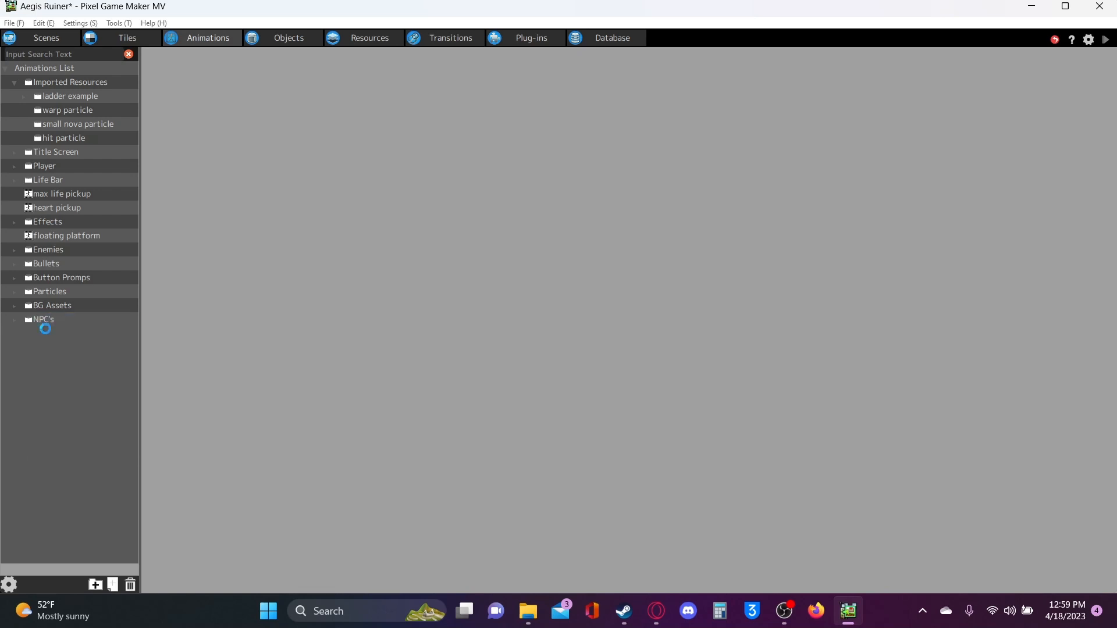
pyautogui.click(14, 321)
pyautogui.click(41, 335)
pyautogui.rightClick(41, 336)
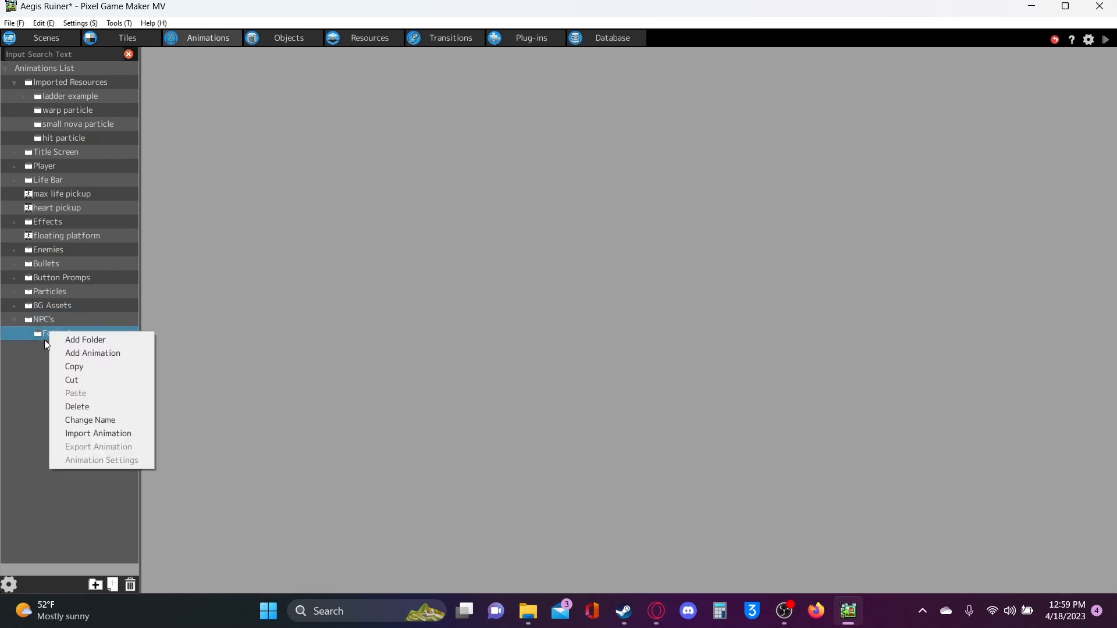
pyautogui.click(82, 419)
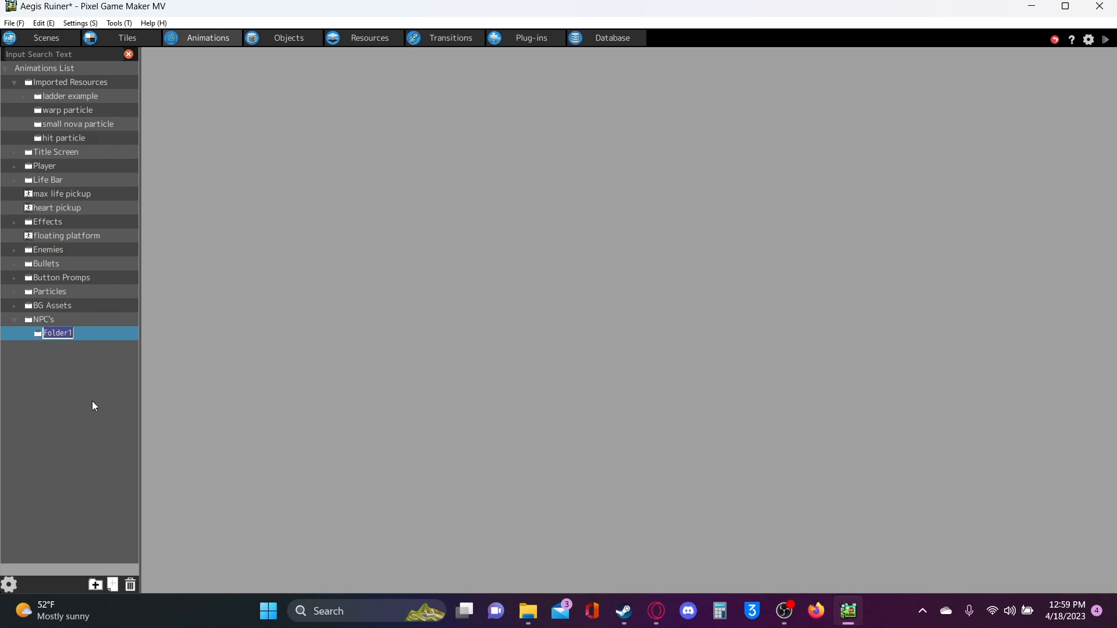
pyautogui.write('Martin')
pyautogui.click(83, 372)
# Add a new motion animation to the Martin folder and enter Martin as its name
pyautogui.click(75, 335)
pyautogui.rightClick(72, 334)
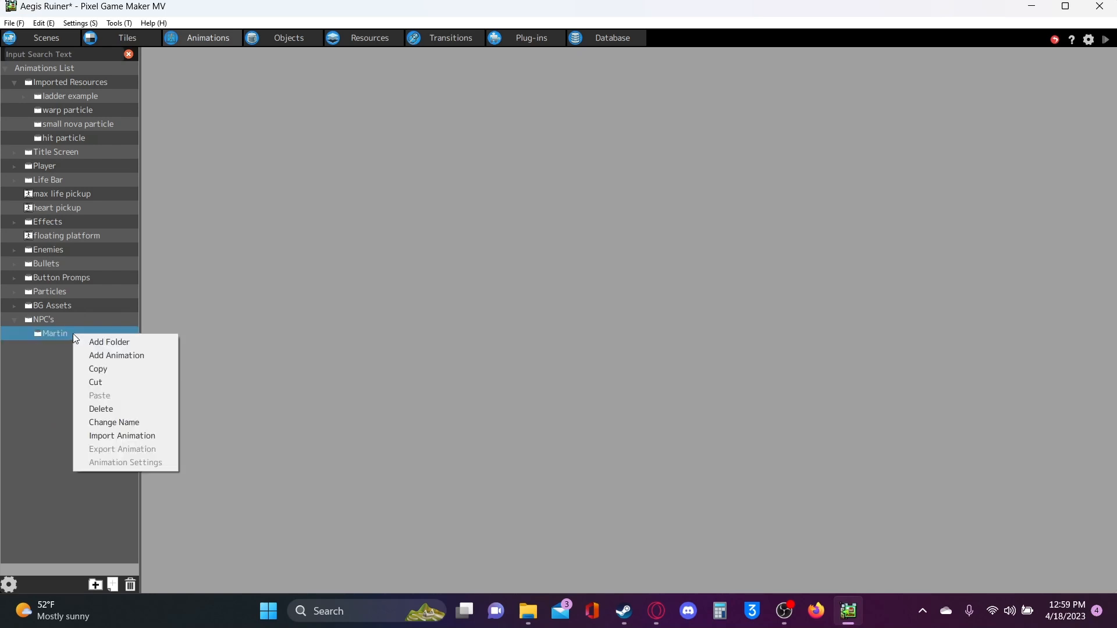
pyautogui.click(90, 356)
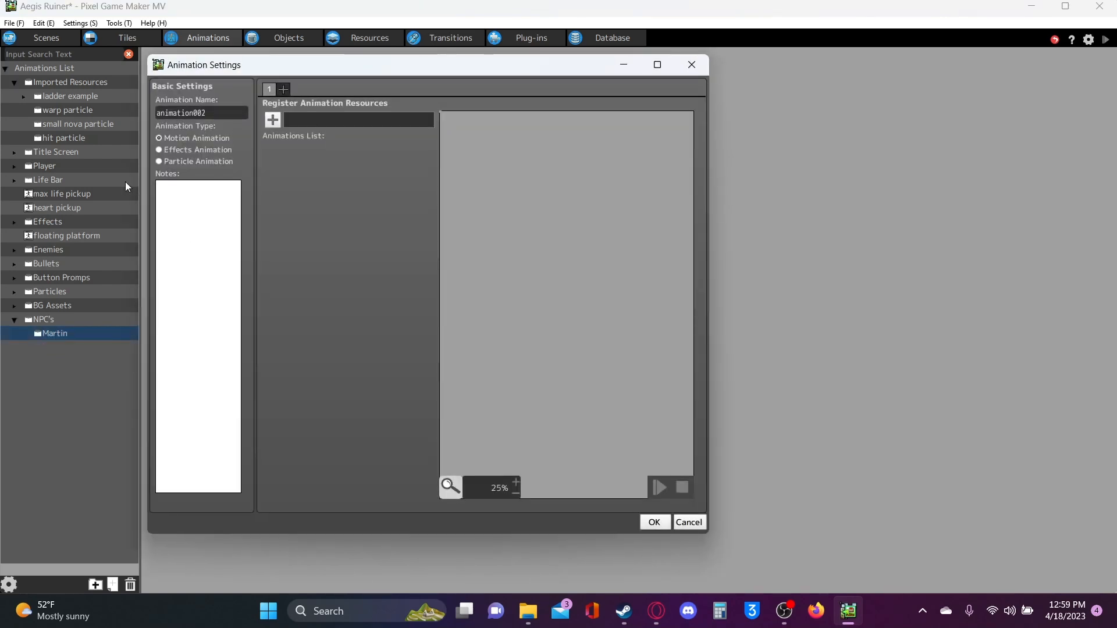
pyautogui.doubleClick(189, 113)
pyautogui.write('Martin')
# Register the Martin_idle_30f_5x6 image from NPC's > Martin as the animation's resource and create the animation under the name Martin1
pyautogui.click(273, 118)
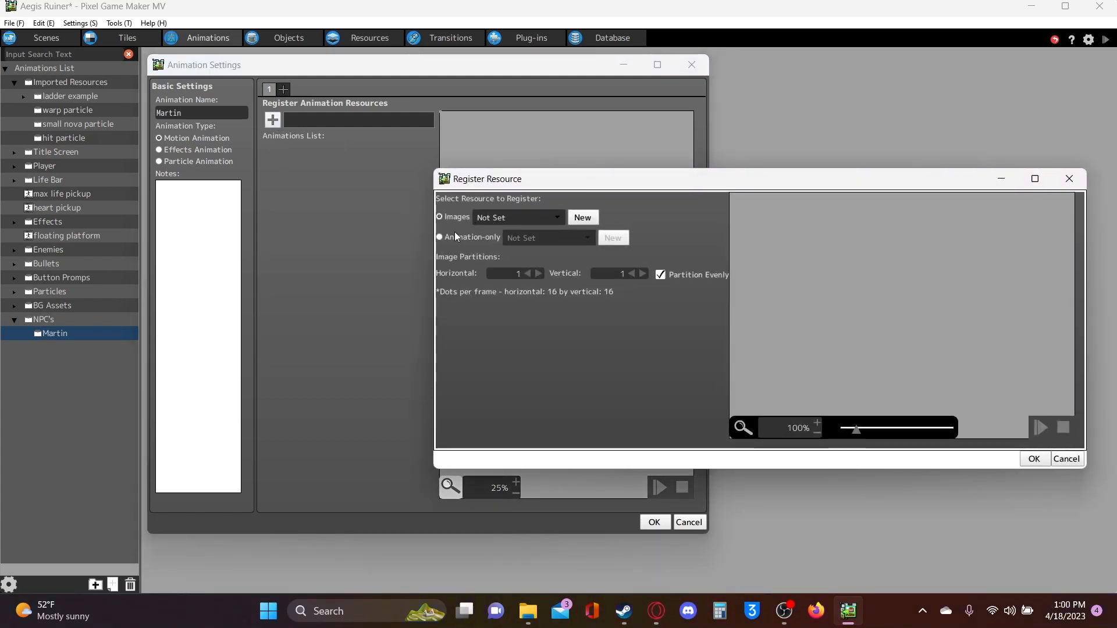
pyautogui.click(528, 218)
pyautogui.moveTo(616, 435)
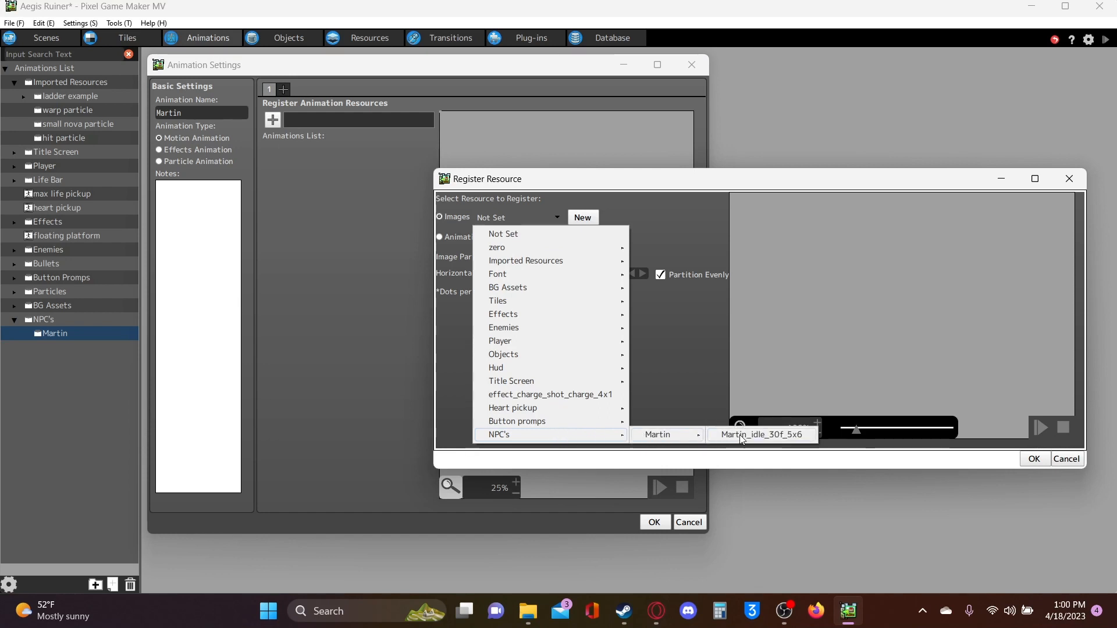
pyautogui.click(738, 434)
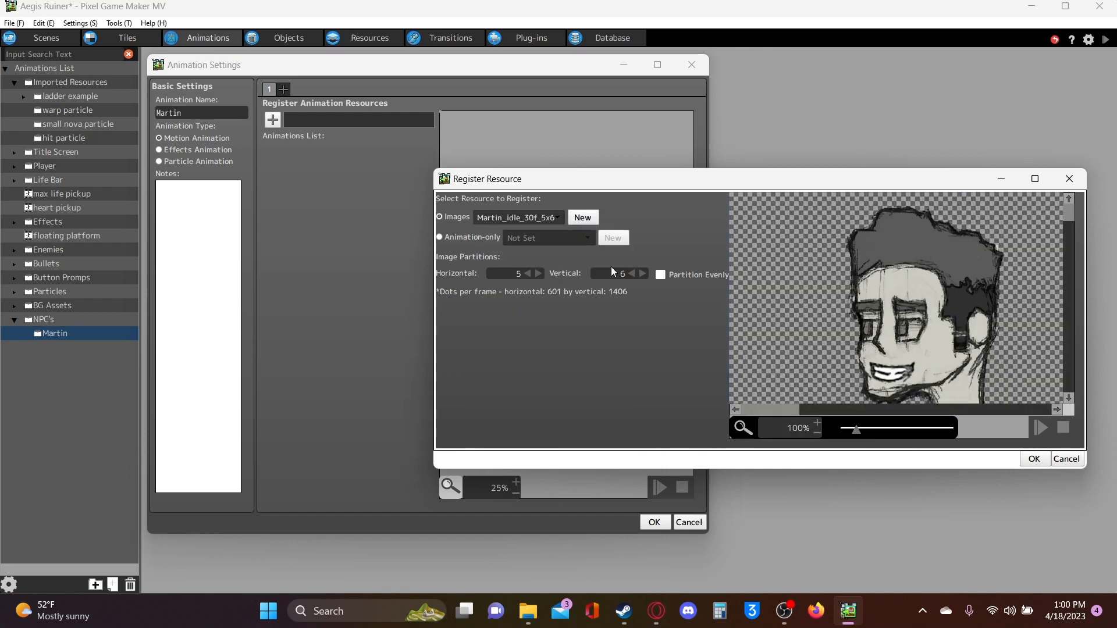
pyautogui.click(1032, 459)
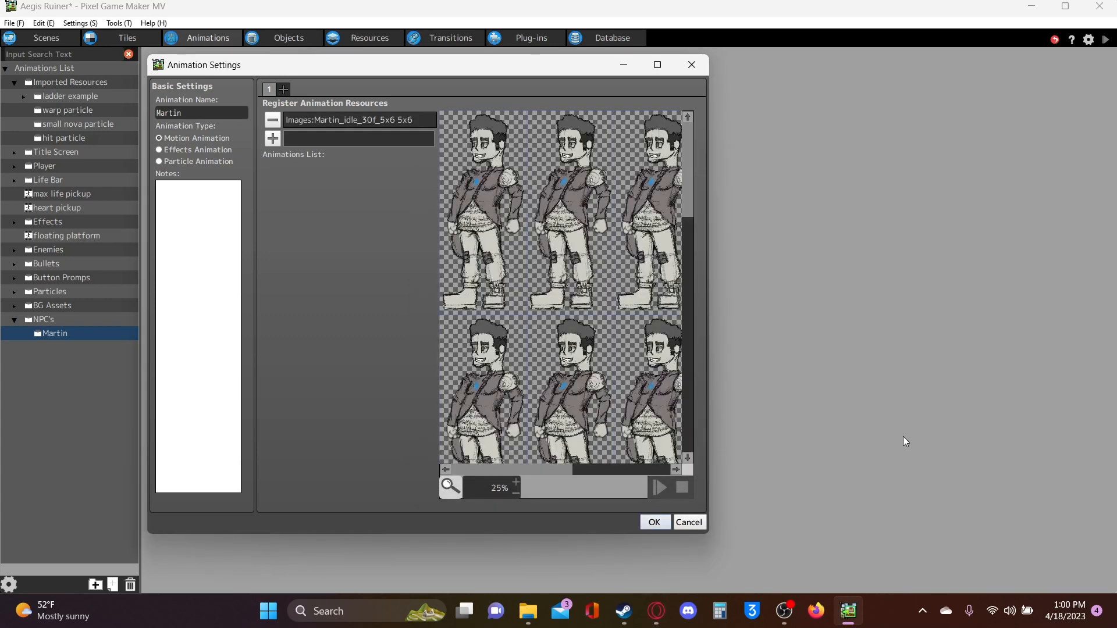
pyautogui.click(657, 523)
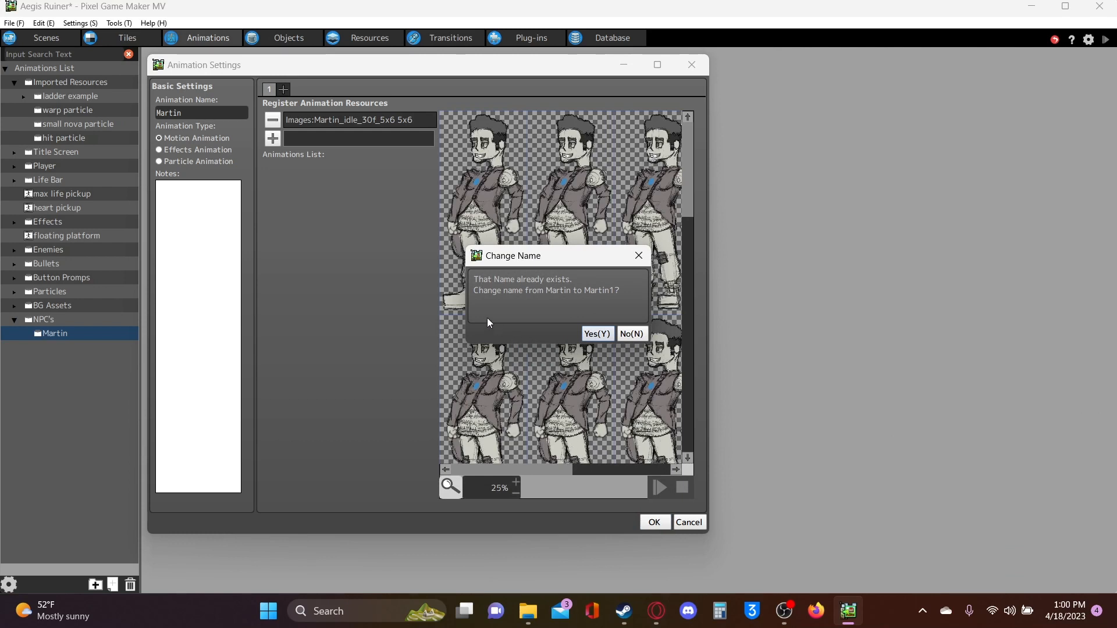
pyautogui.click(586, 335)
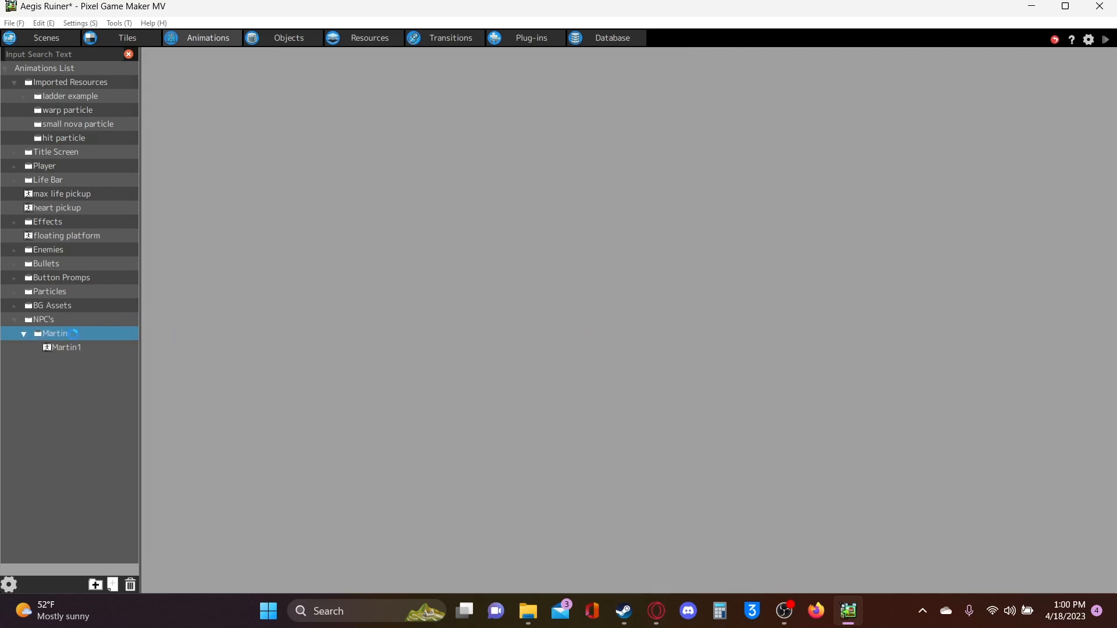
# Rename the first motion of the Martin1 animation to Idle
pyautogui.click(62, 348)
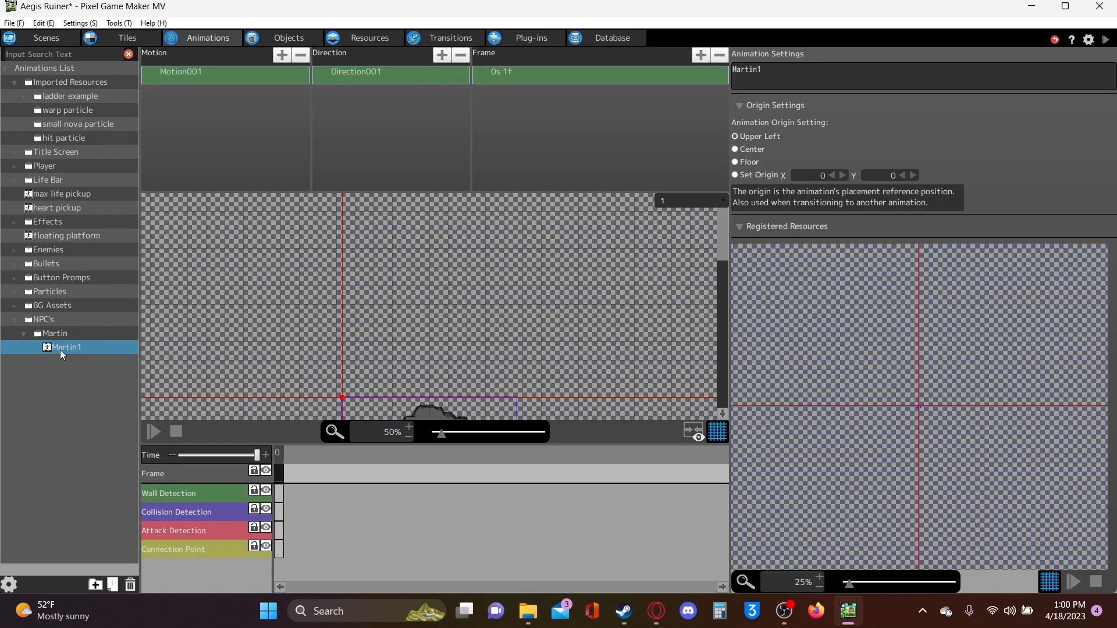
pyautogui.click(205, 70)
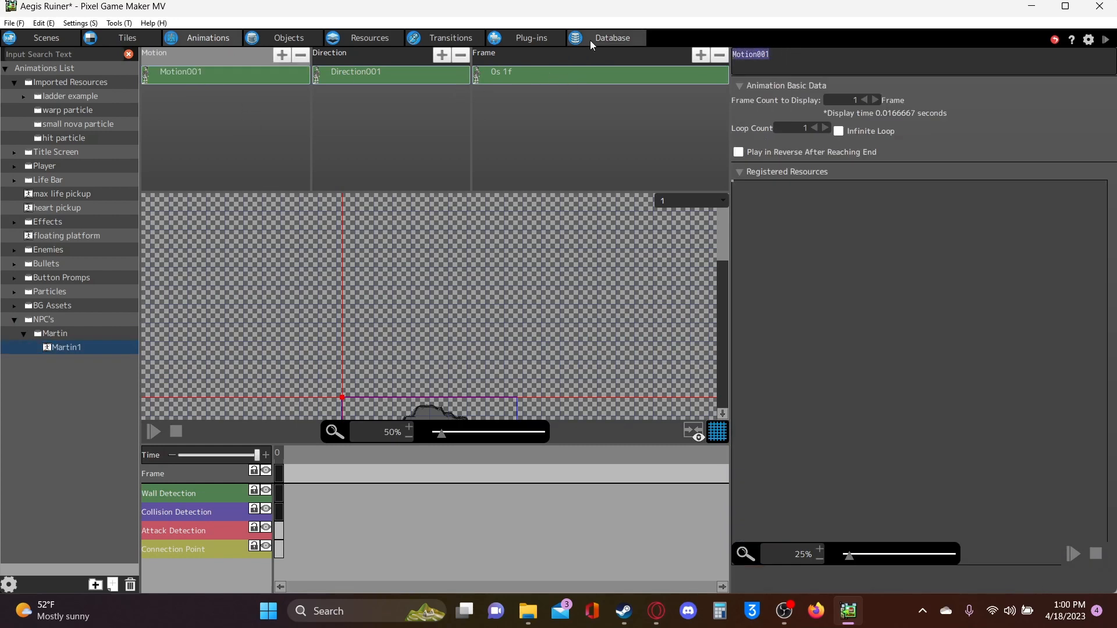
pyautogui.write('Idle')
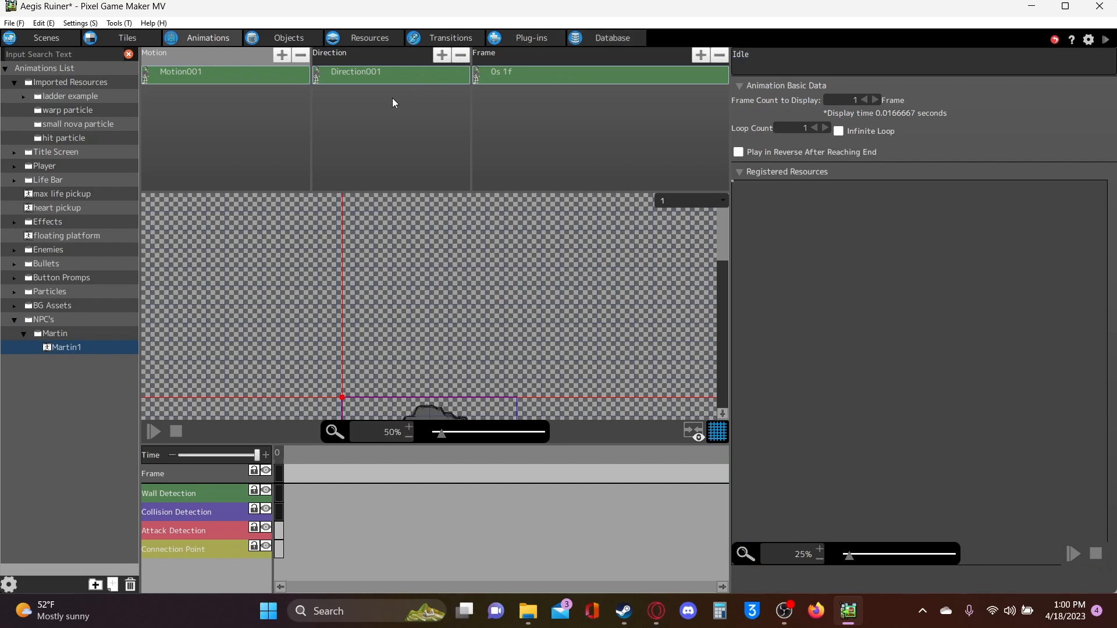
# Assign the Idle motion's direction to left and rename it Left
pyautogui.doubleClick(400, 76)
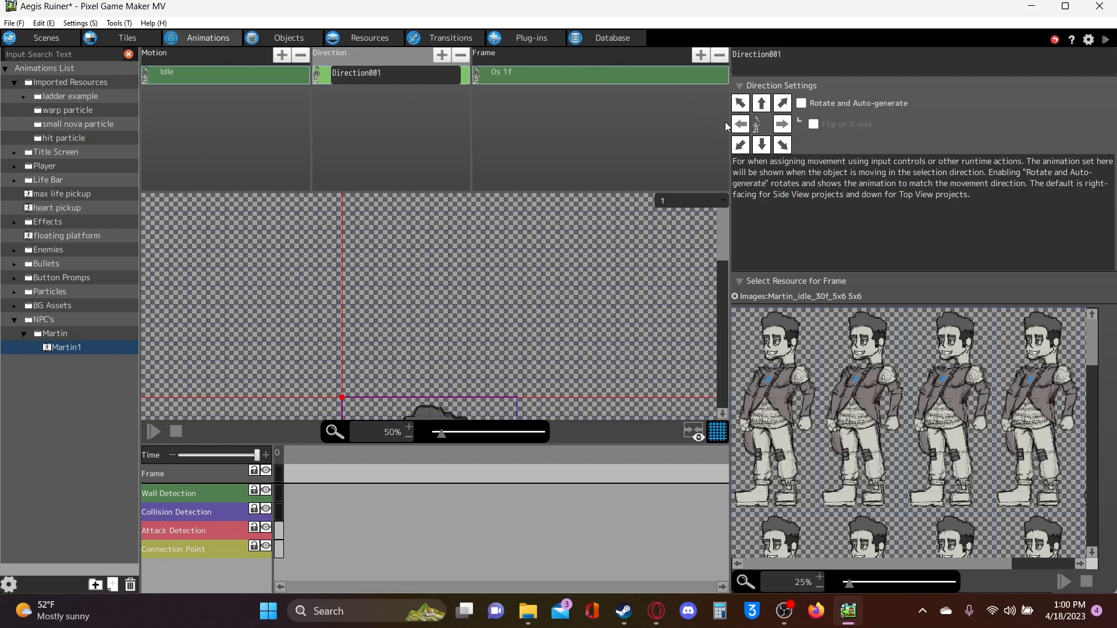
pyautogui.click(740, 124)
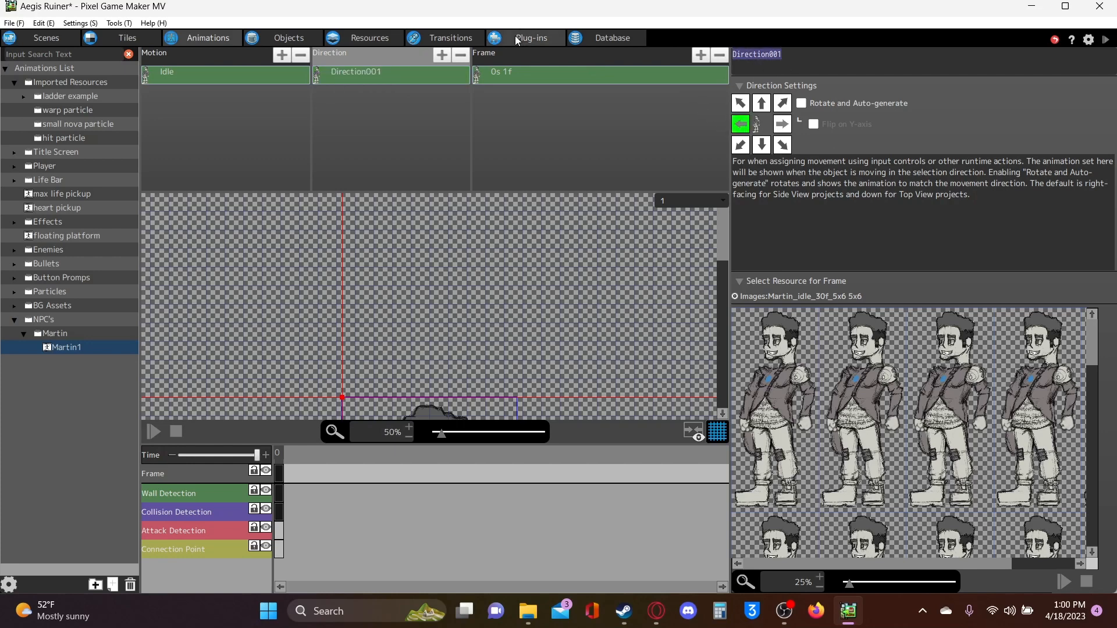
pyautogui.write('Left')
pyautogui.press('Return')
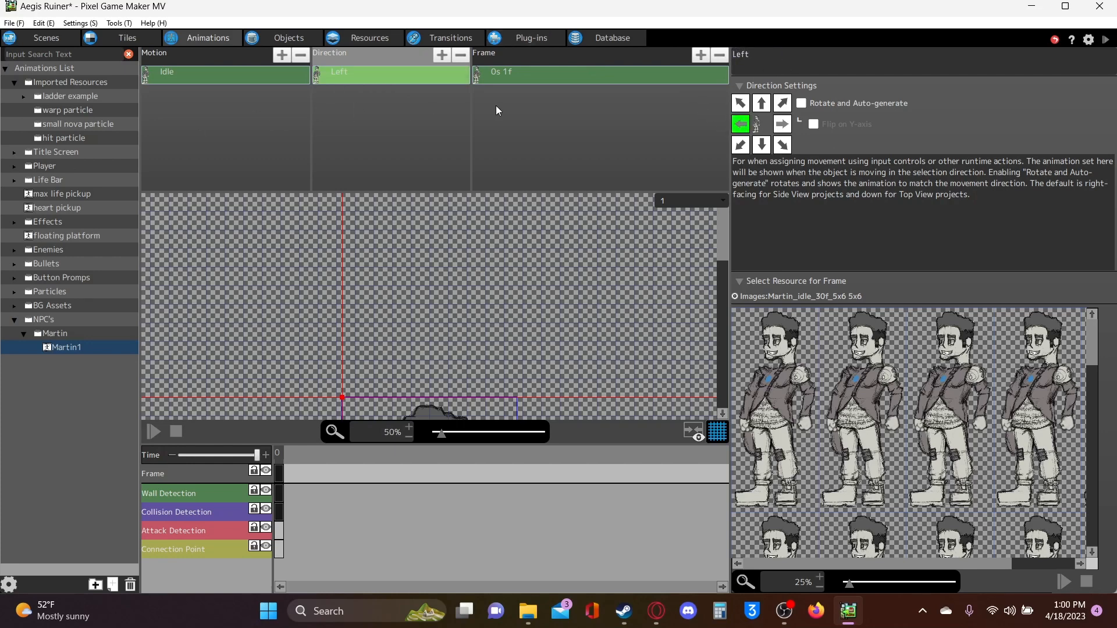
# Set the Martin1 animation's origin to Floor and check its position at the character's feet
pyautogui.click(516, 83)
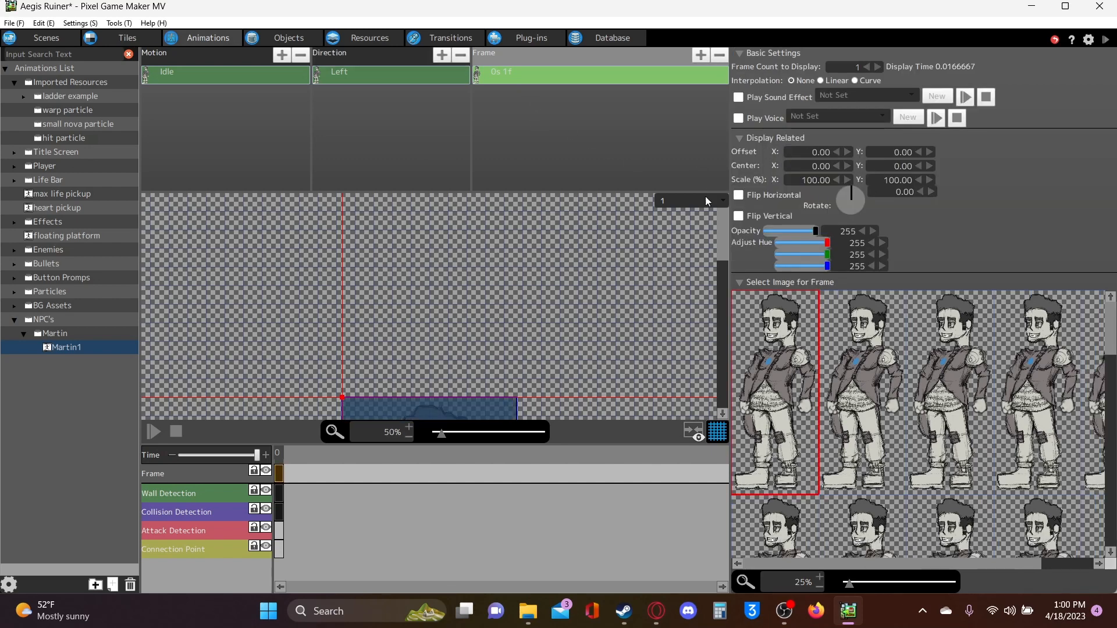
pyautogui.scroll(-5, 501, 270)
pyautogui.scroll(-3, 501, 270)
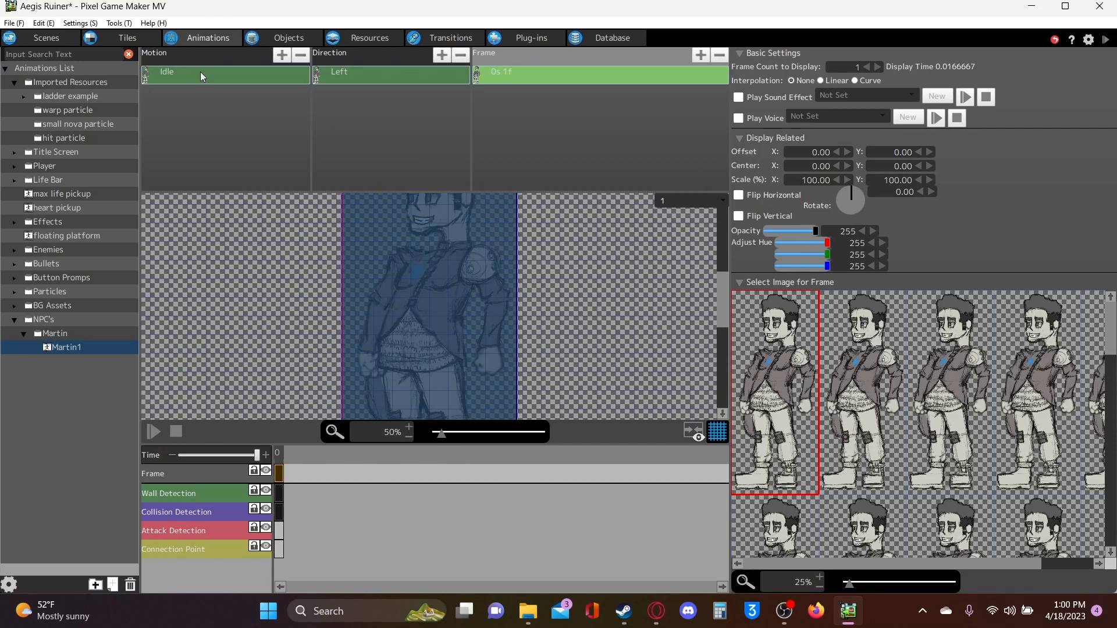
pyautogui.click(200, 71)
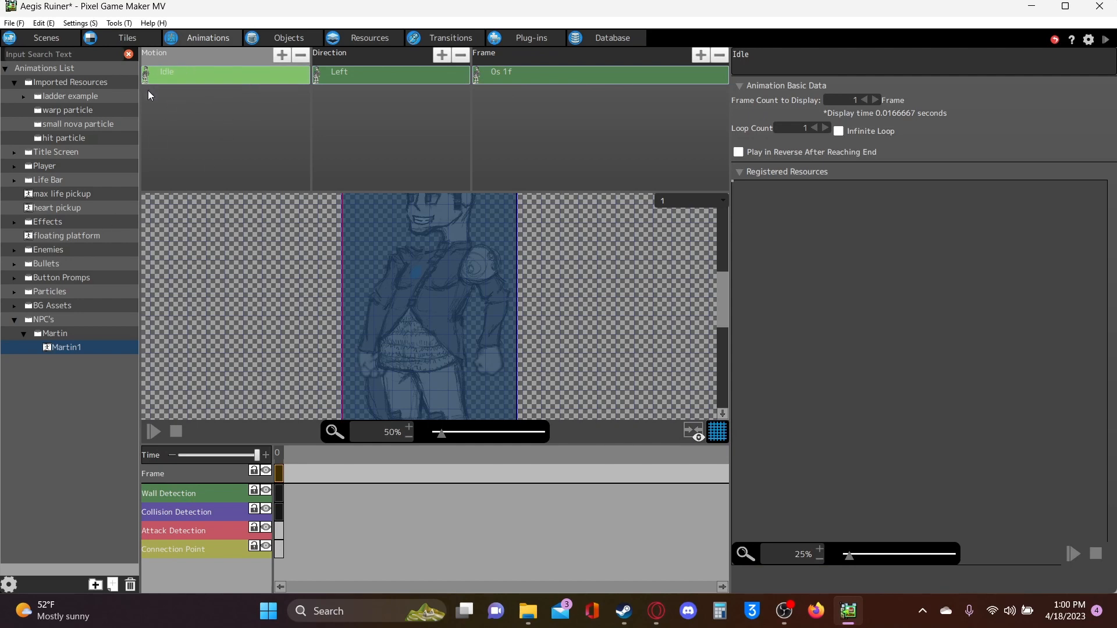
pyautogui.click(46, 348)
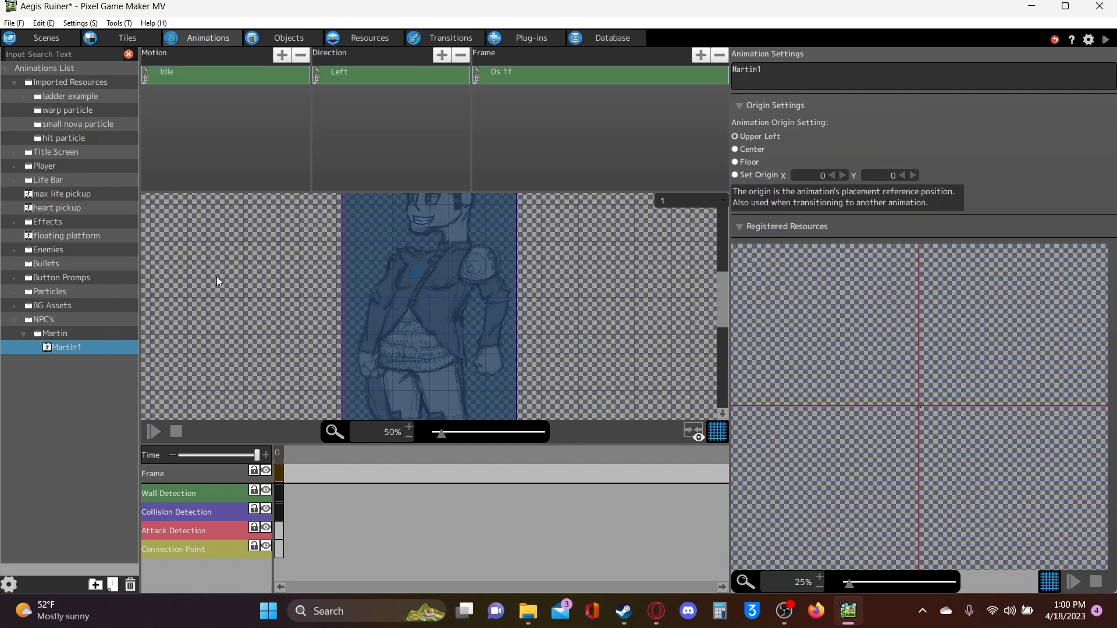
pyautogui.click(735, 162)
pyautogui.scroll(-5, 473, 289)
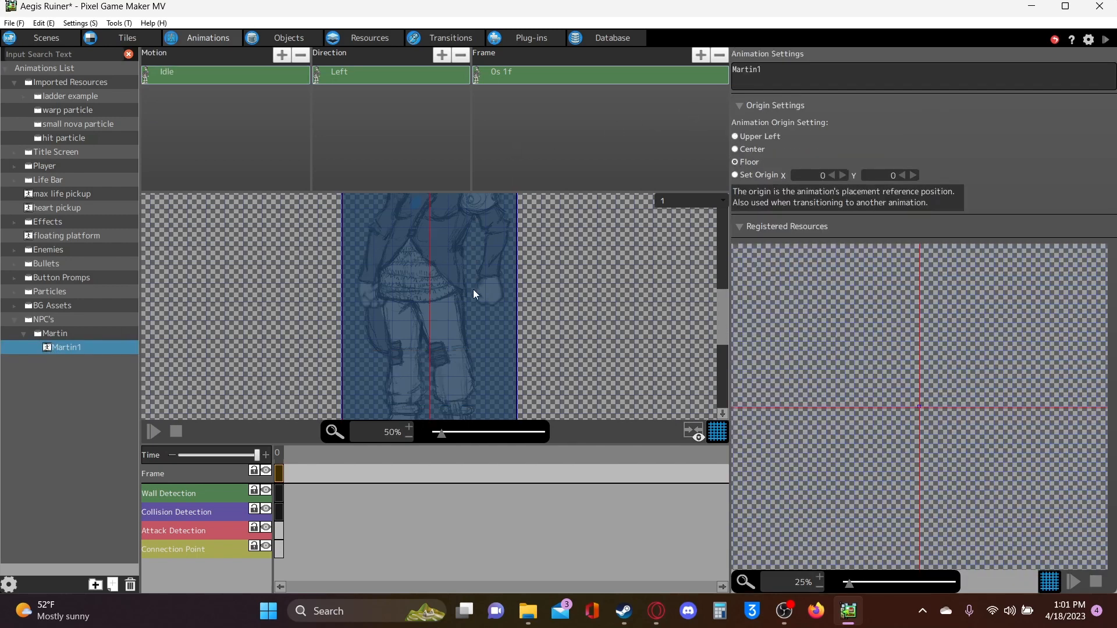
pyautogui.scroll(1, 473, 289)
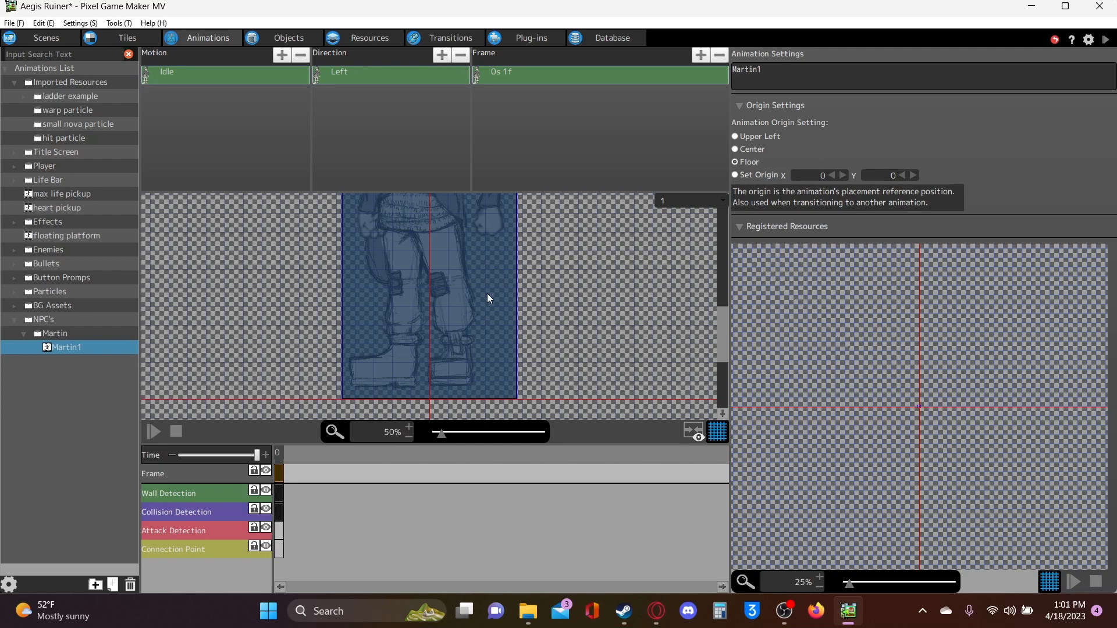
pyautogui.scroll(-3, 477, 292)
pyautogui.scroll(2, 477, 292)
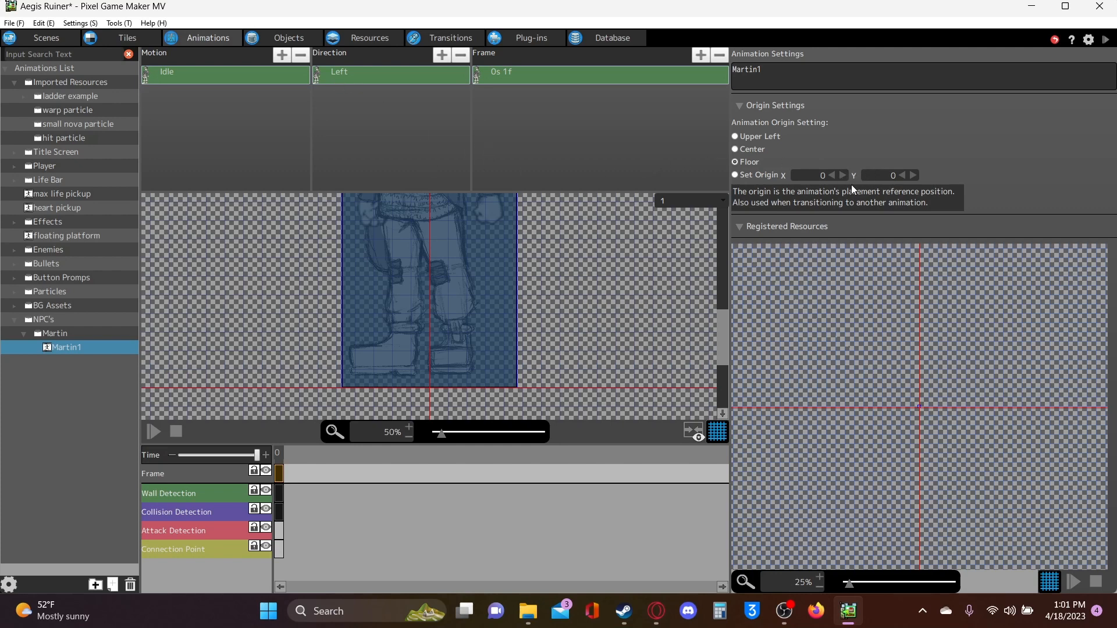
# Try a custom Y value for the animation's origin and reset it to 0
pyautogui.click(900, 175)
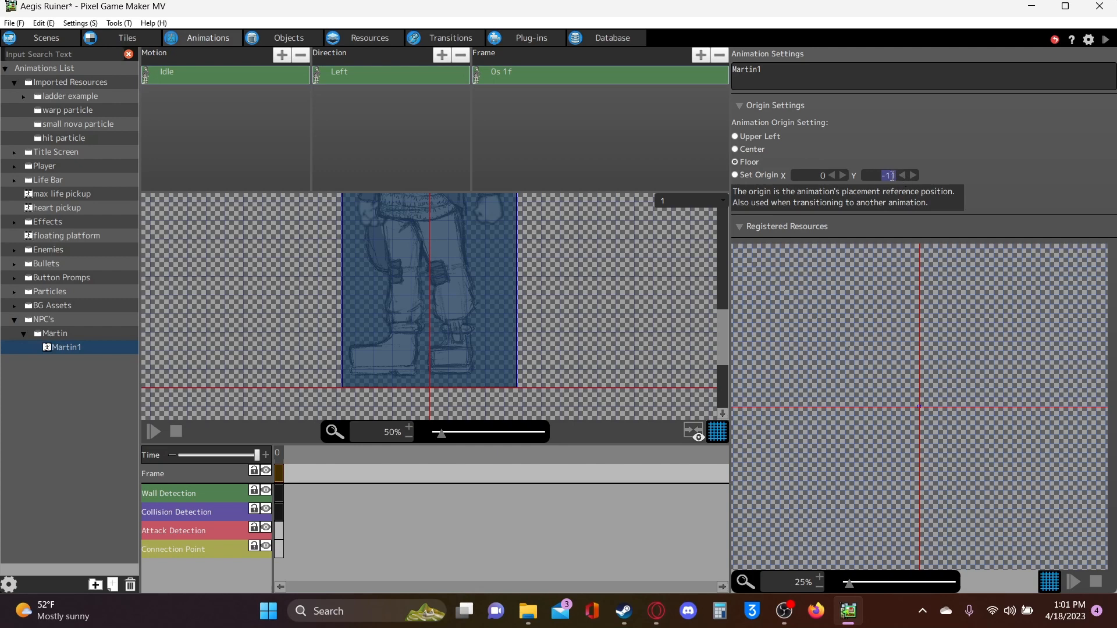
pyautogui.write('0')
pyautogui.click(242, 103)
# Scale the Idle motion's first frame to 18% in both X and Y
pyautogui.click(355, 75)
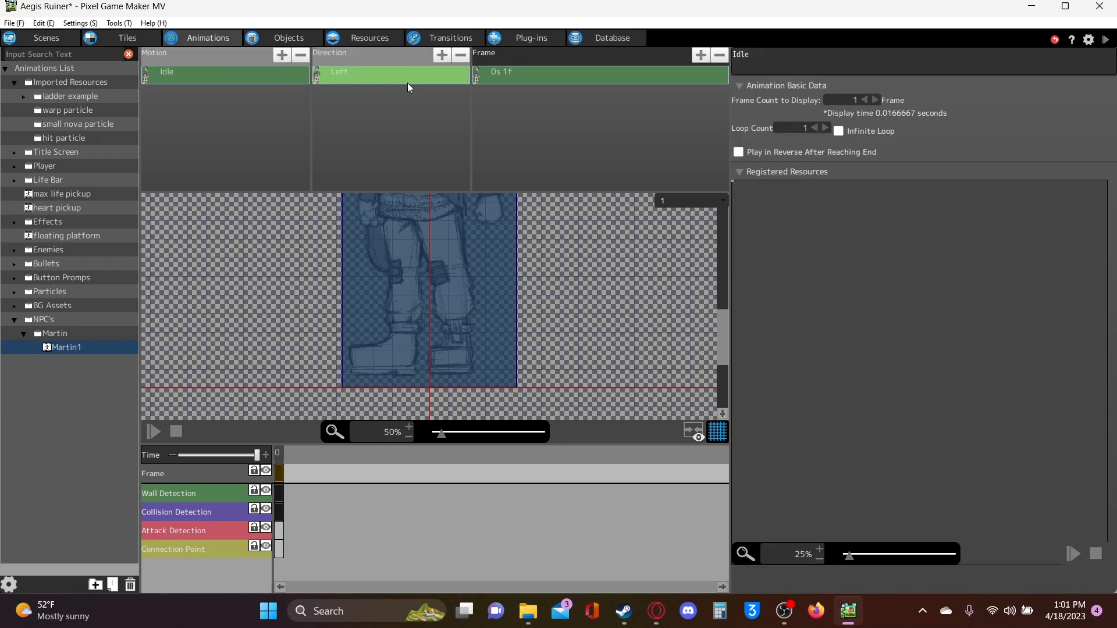
pyautogui.click(357, 122)
pyautogui.scroll(2, 509, 274)
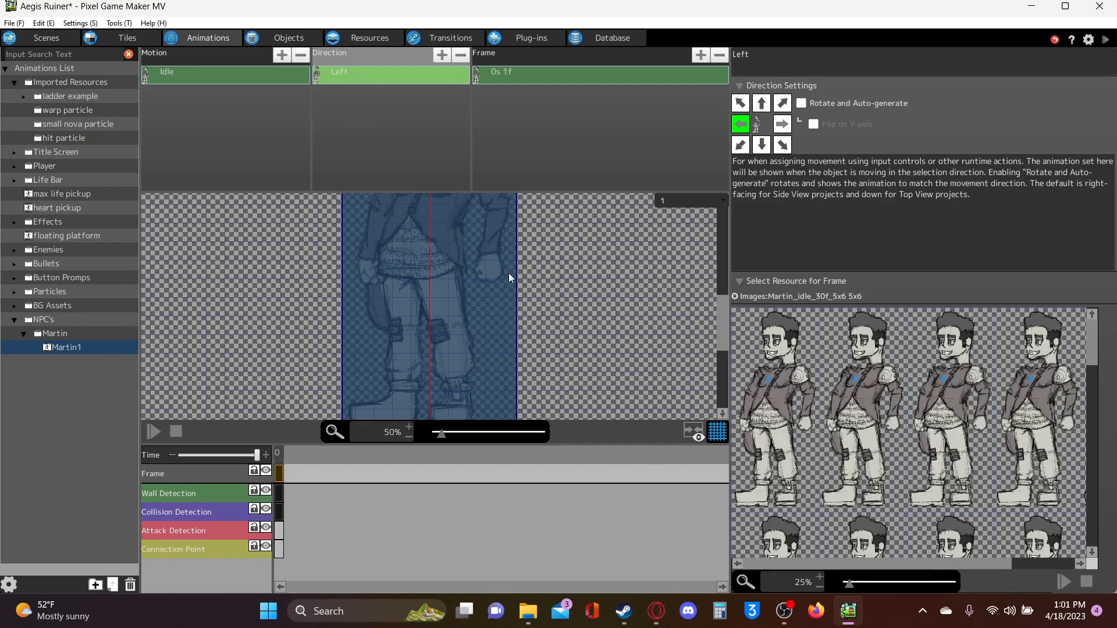
pyautogui.scroll(8, 509, 273)
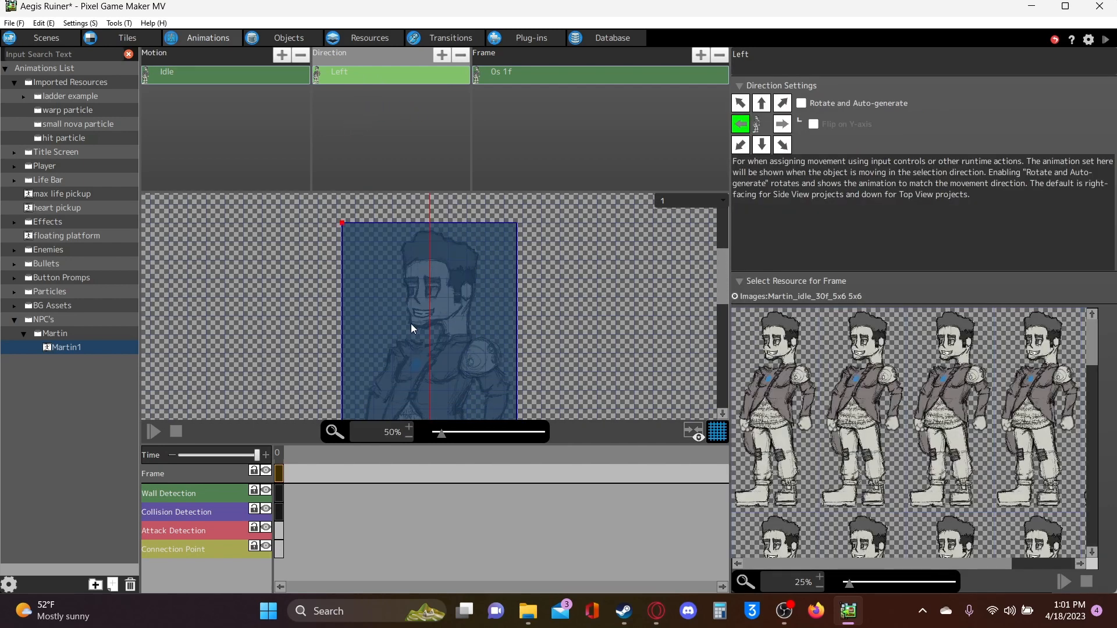
pyautogui.click(510, 75)
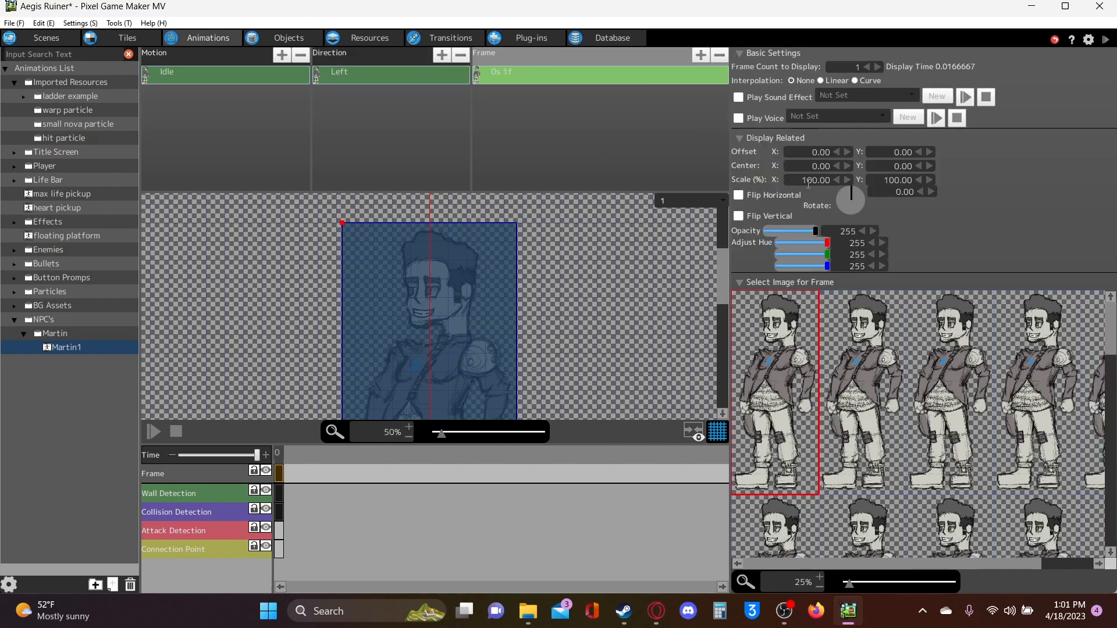
pyautogui.doubleClick(823, 180)
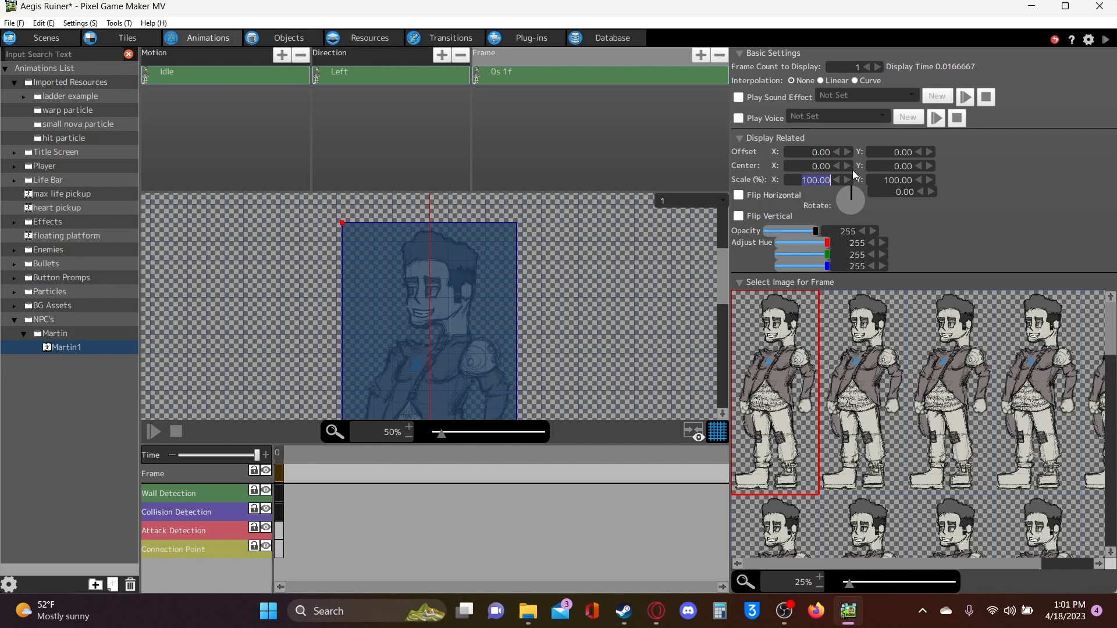
pyautogui.write('18')
pyautogui.press('Tab')
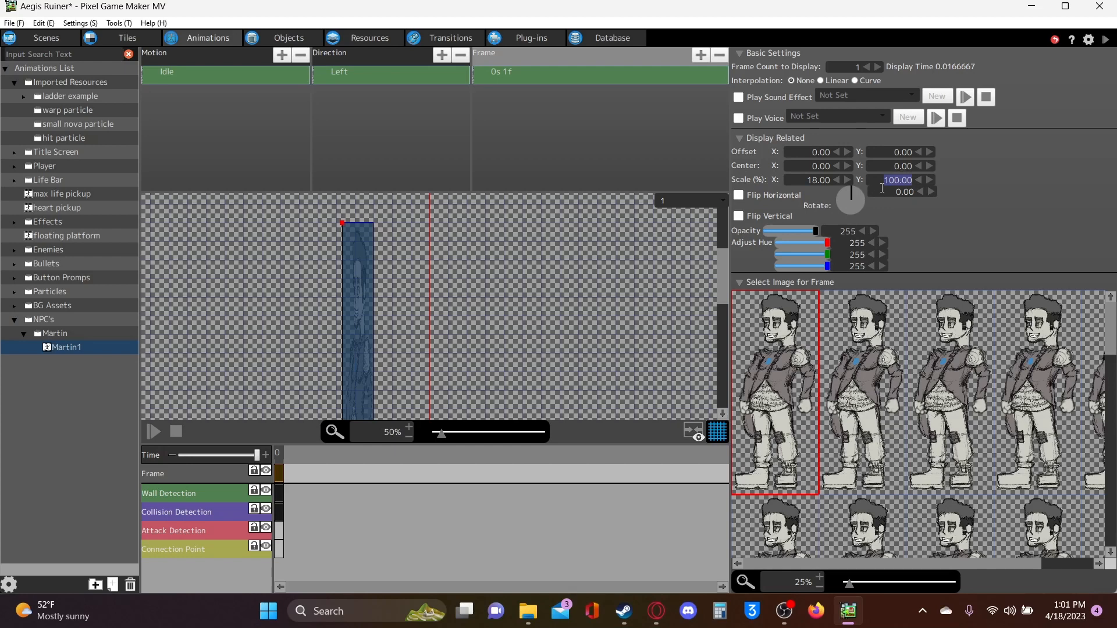
pyautogui.write('18')
pyautogui.press('Return')
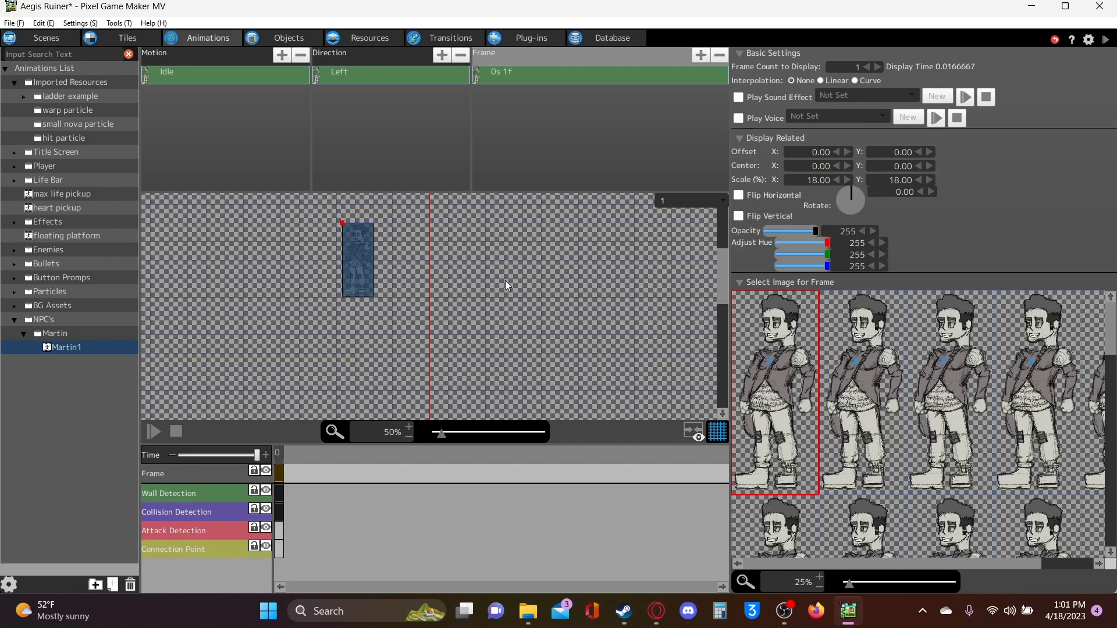
# Try the Upper Left origin for the Martin1 animation and set it back to Floor
pyautogui.click(217, 174)
pyautogui.scroll(-5, 488, 329)
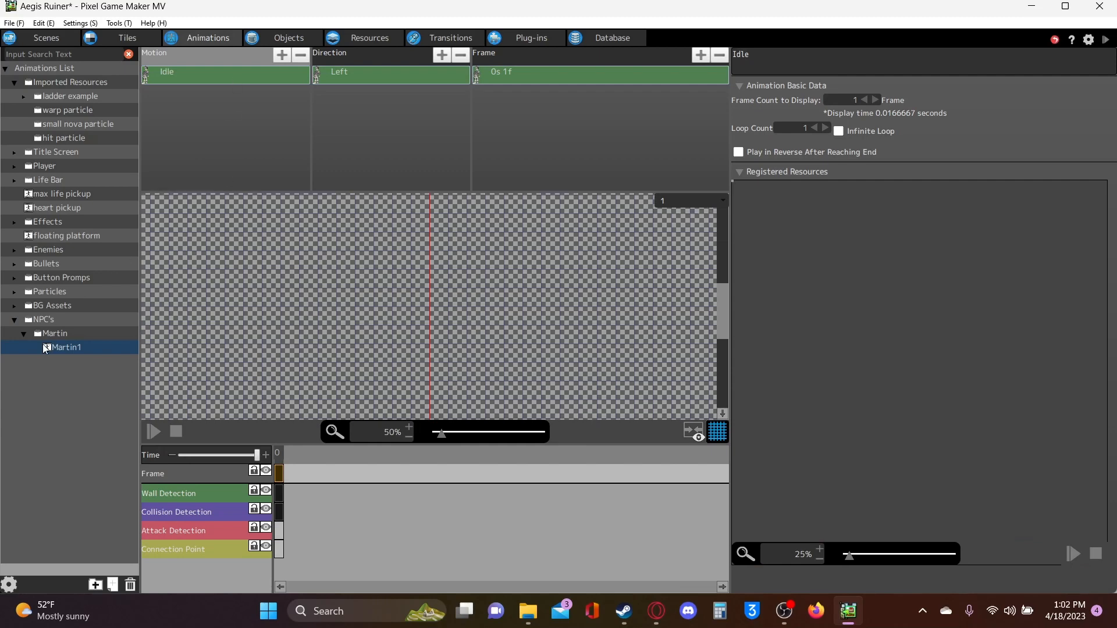
pyautogui.click(64, 348)
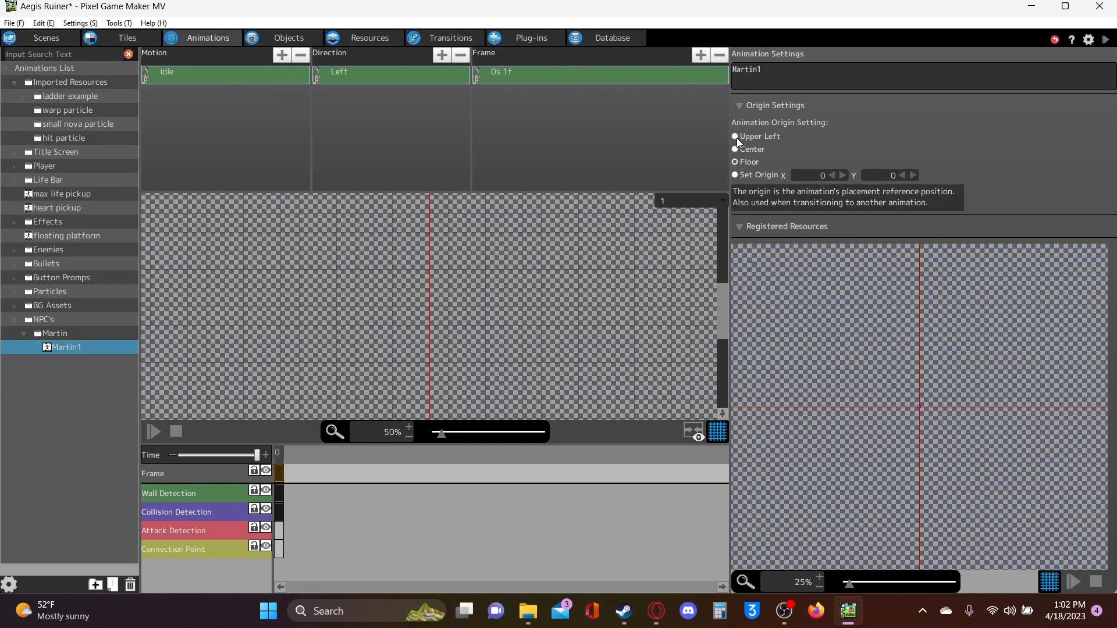
pyautogui.click(736, 137)
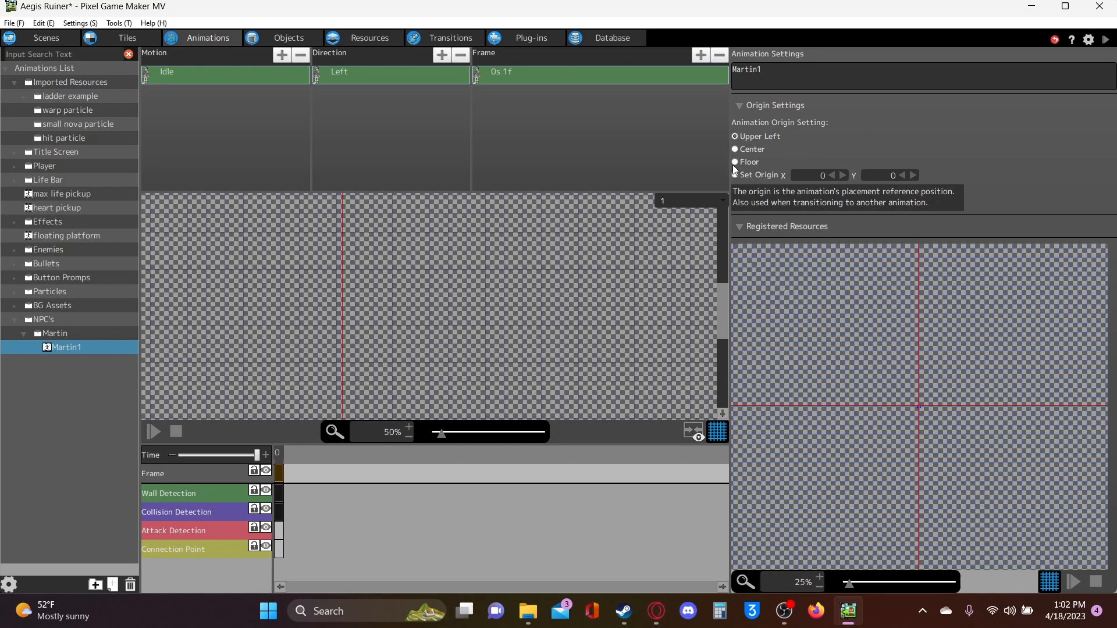
pyautogui.click(734, 162)
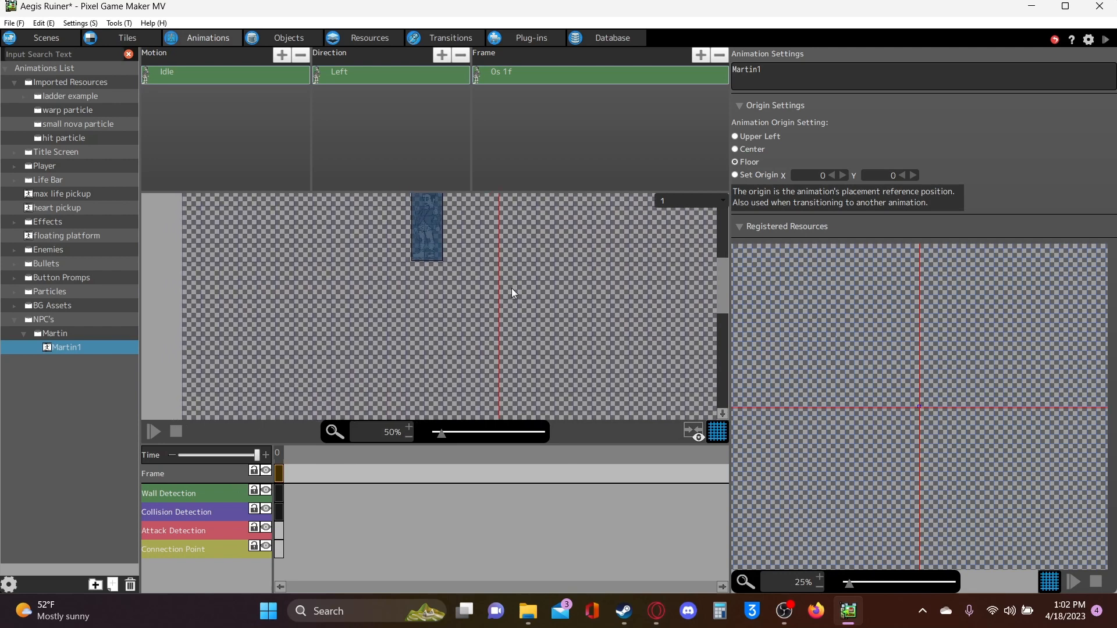
# Examine where the scaled frame and its collision detection area sit relative to the animation's origin lines
pyautogui.click(344, 82)
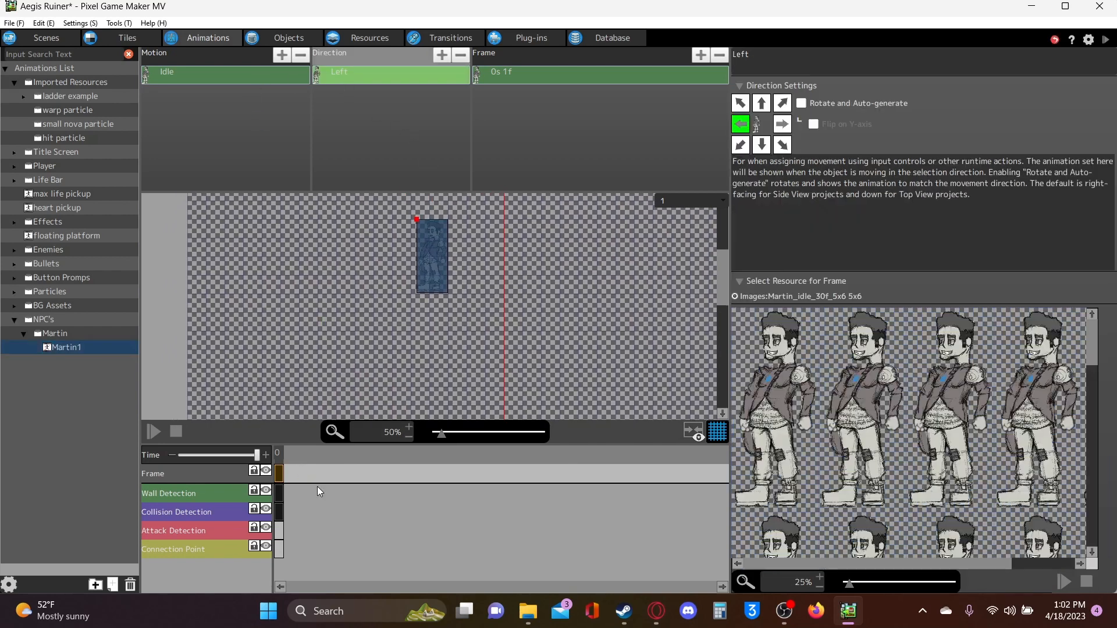
pyautogui.click(426, 268)
pyautogui.scroll(-5, 499, 291)
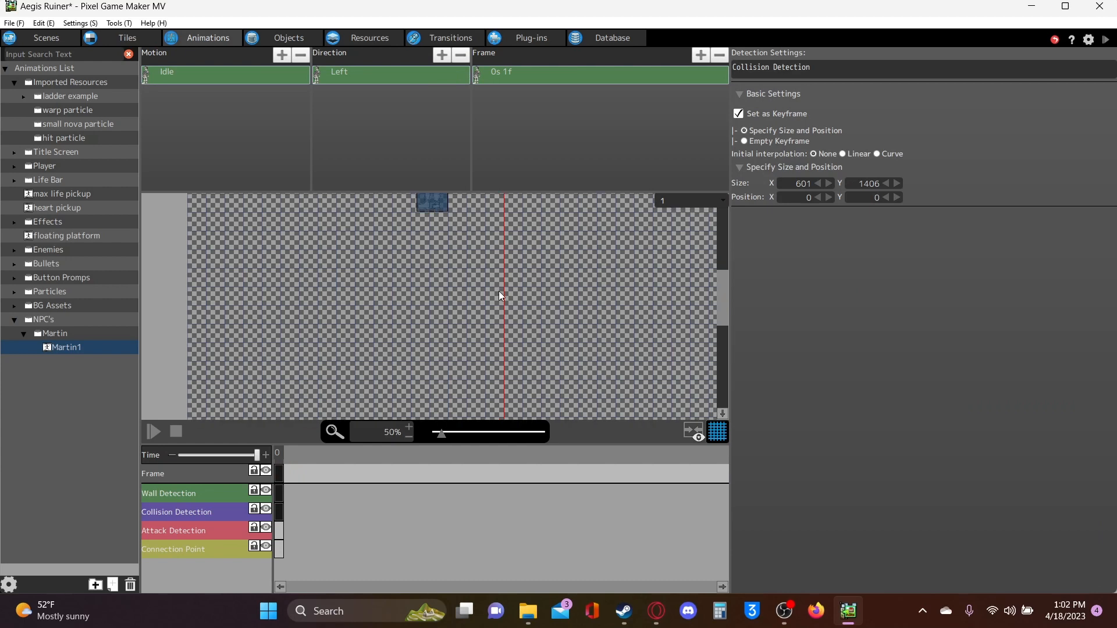
pyautogui.scroll(-2, 498, 291)
pyautogui.scroll(5, 498, 290)
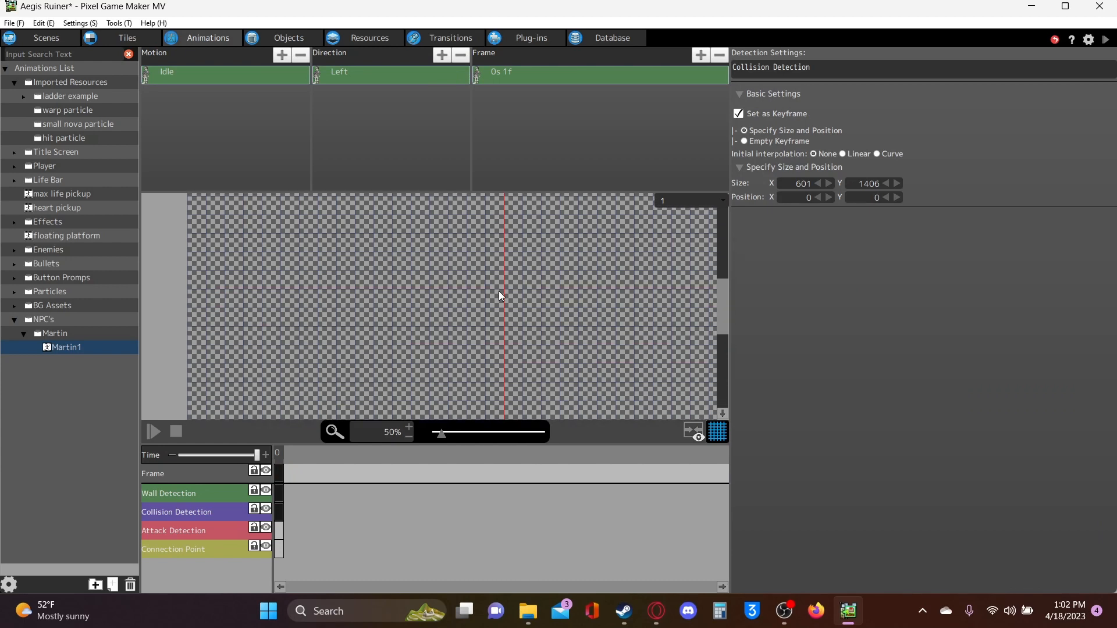
pyautogui.scroll(1, 498, 290)
pyautogui.click(438, 244)
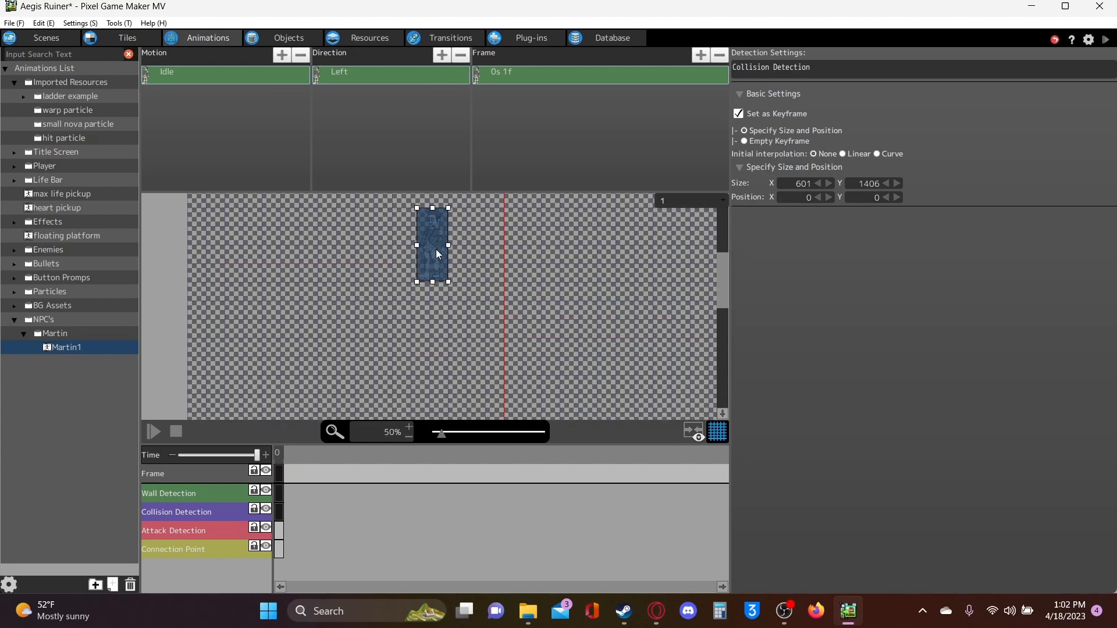
pyautogui.click(210, 476)
pyautogui.click(492, 256)
pyautogui.scroll(-5, 479, 273)
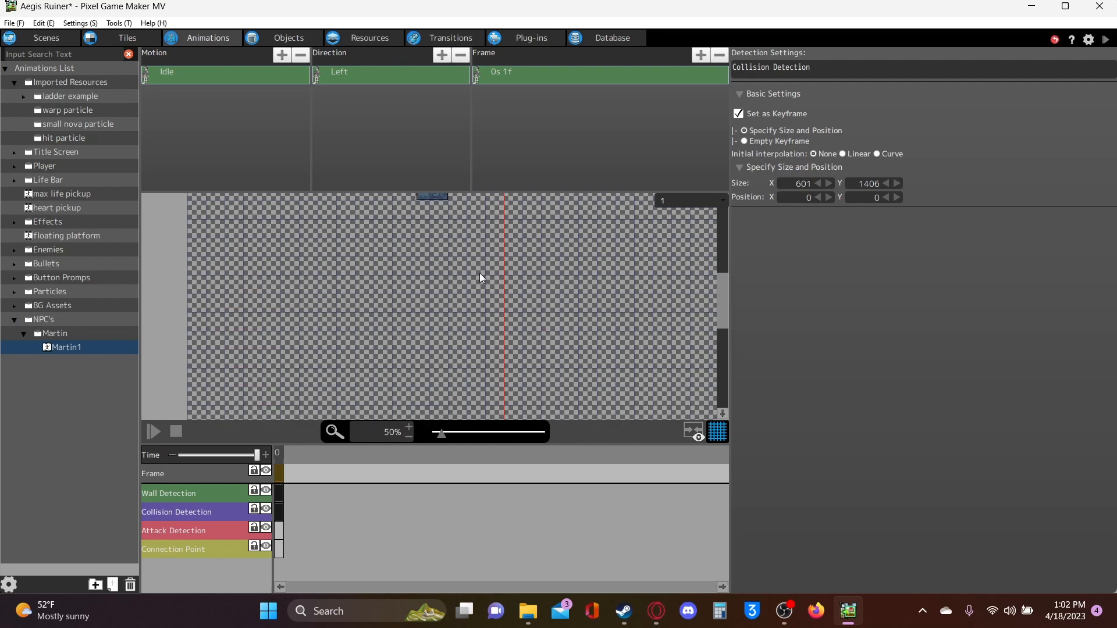
pyautogui.scroll(5, 480, 278)
pyautogui.scroll(2, 481, 278)
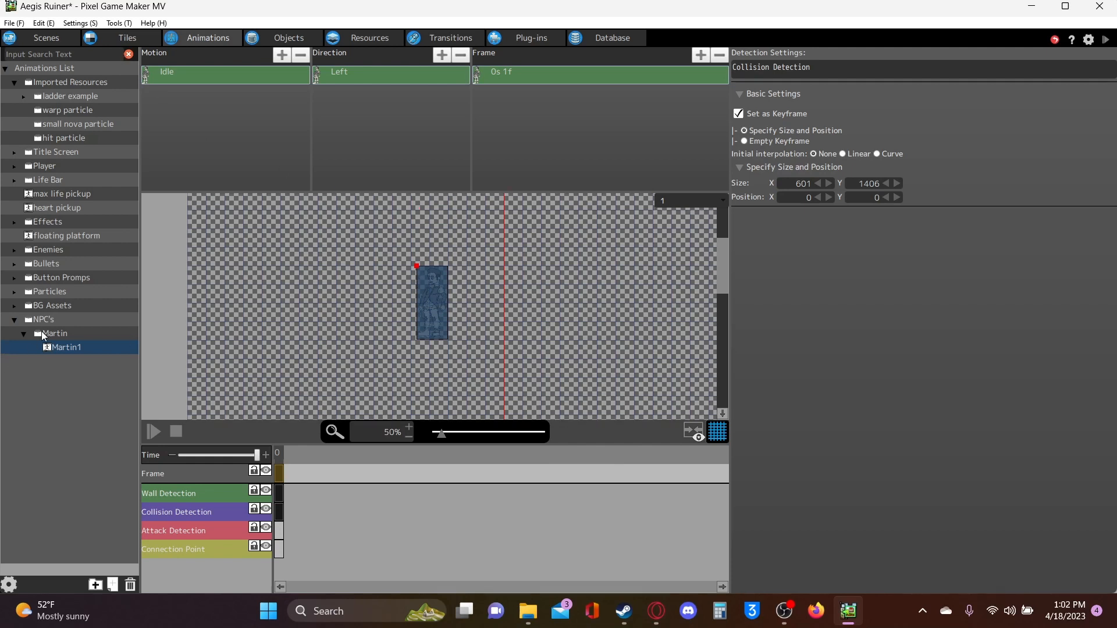
# Move the scaled character image onto the origin lines, to an offset of about X 252, Y 1144
pyautogui.click(63, 333)
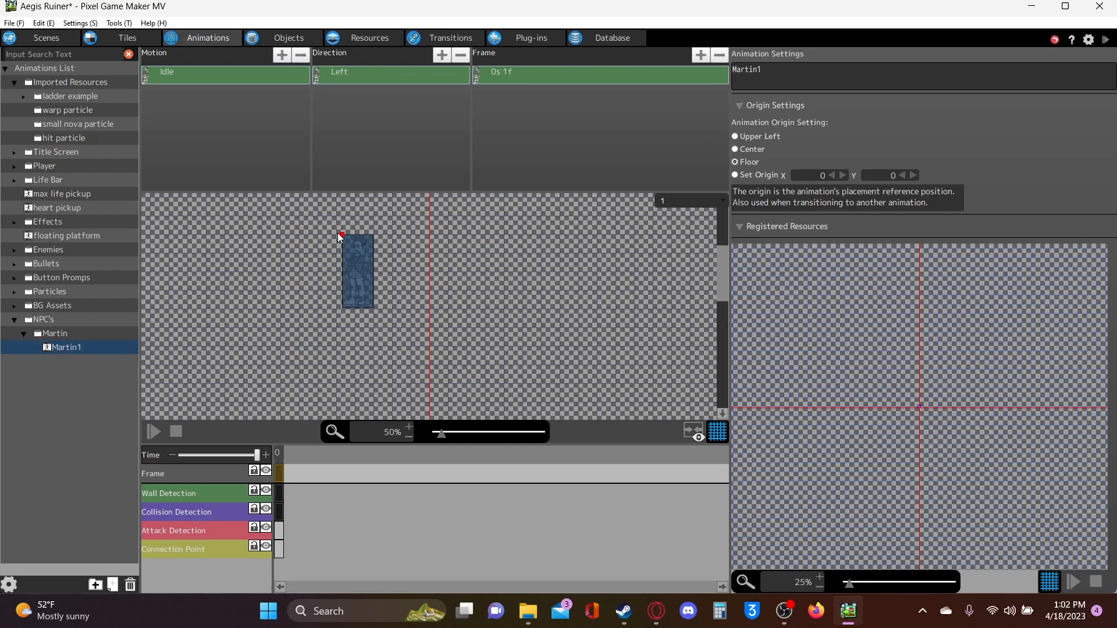
pyautogui.click(344, 259)
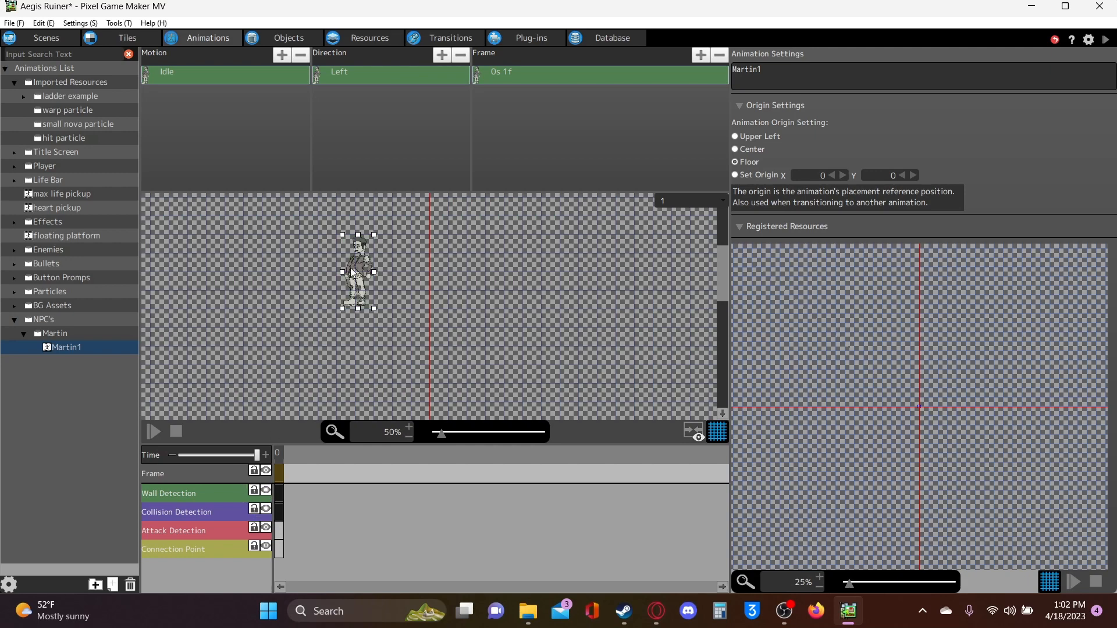
pyautogui.click(372, 256)
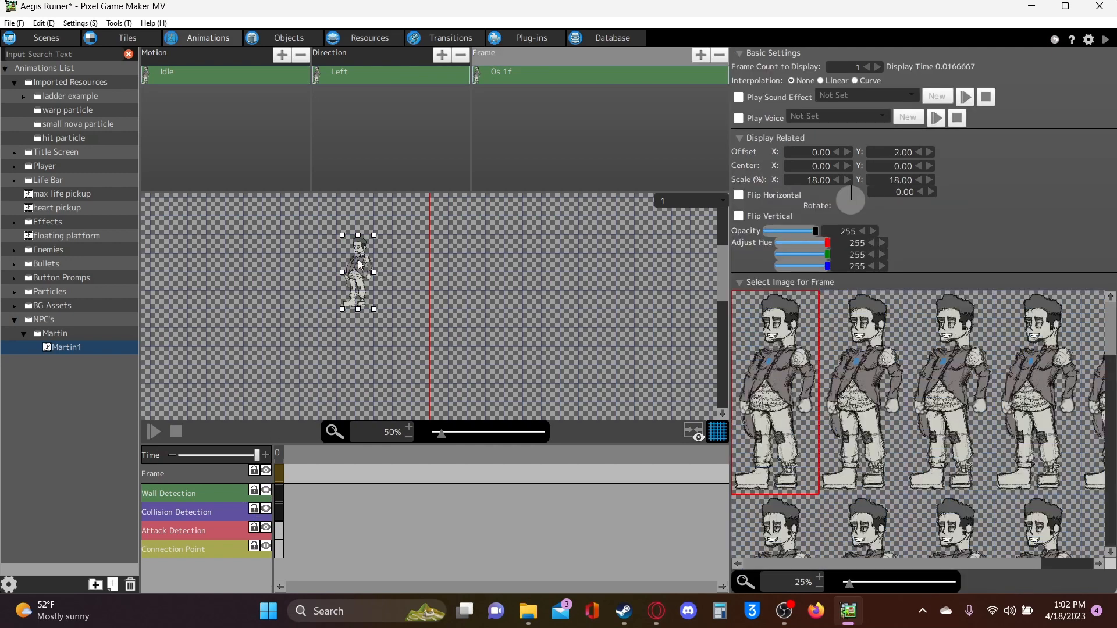
pyautogui.moveTo(372, 256); pyautogui.dragTo(399, 289)
pyautogui.scroll(-5, 416, 284)
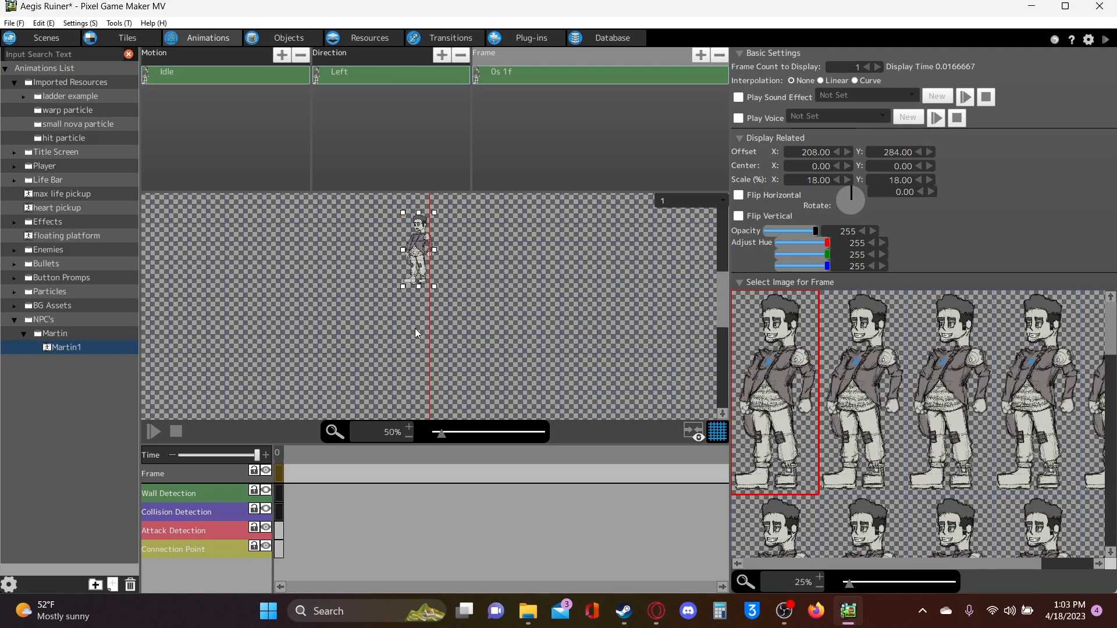
pyautogui.moveTo(428, 272); pyautogui.dragTo(432, 377)
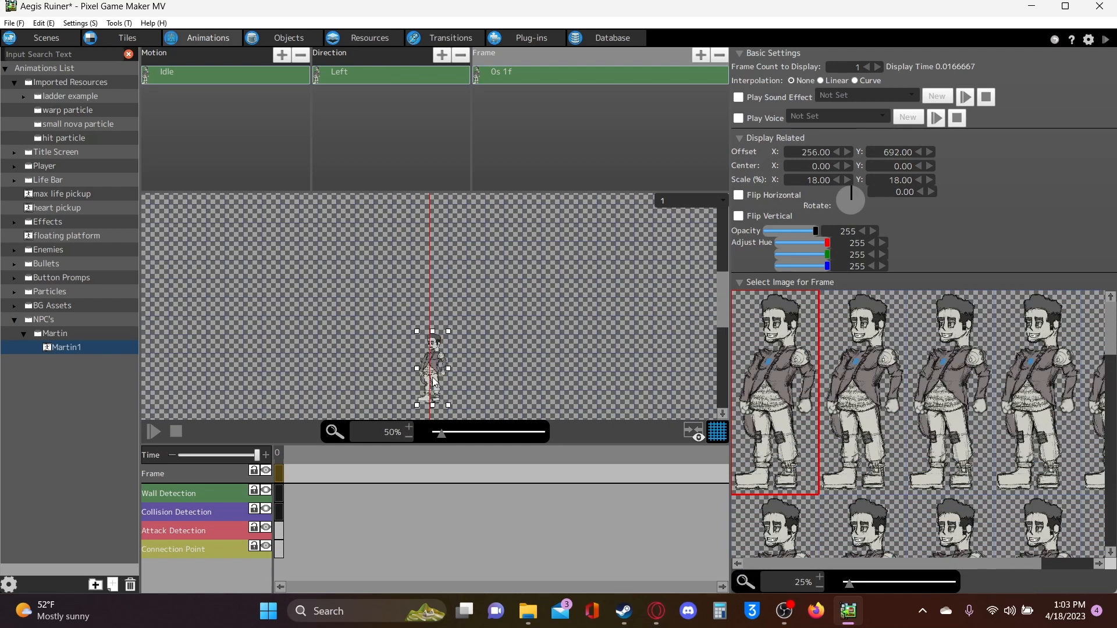
pyautogui.scroll(-4, 486, 336)
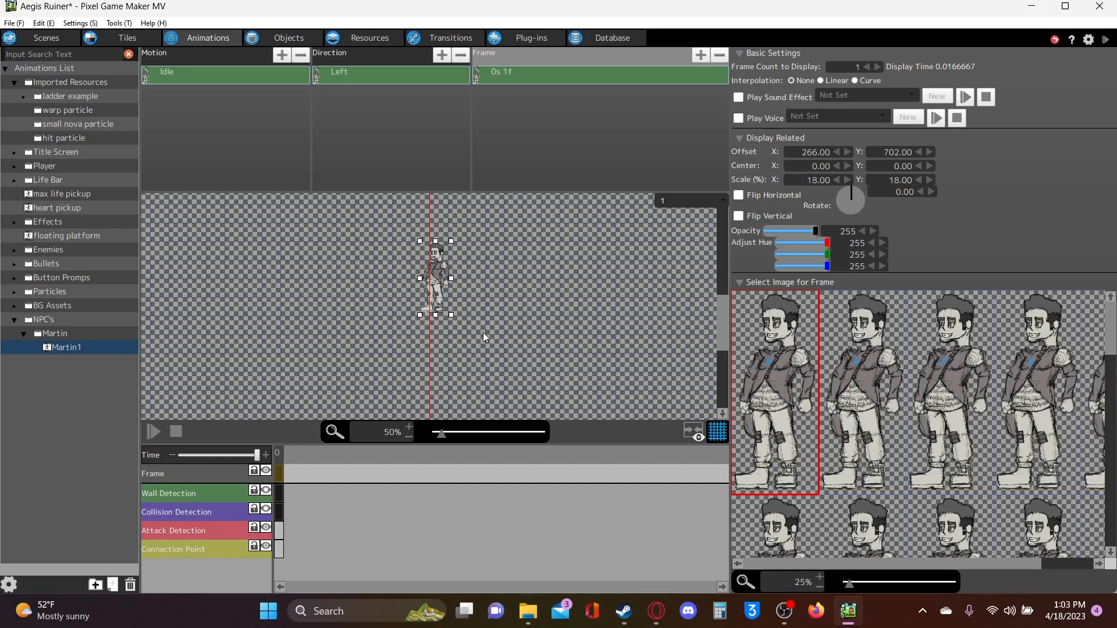
pyautogui.scroll(-2, 483, 333)
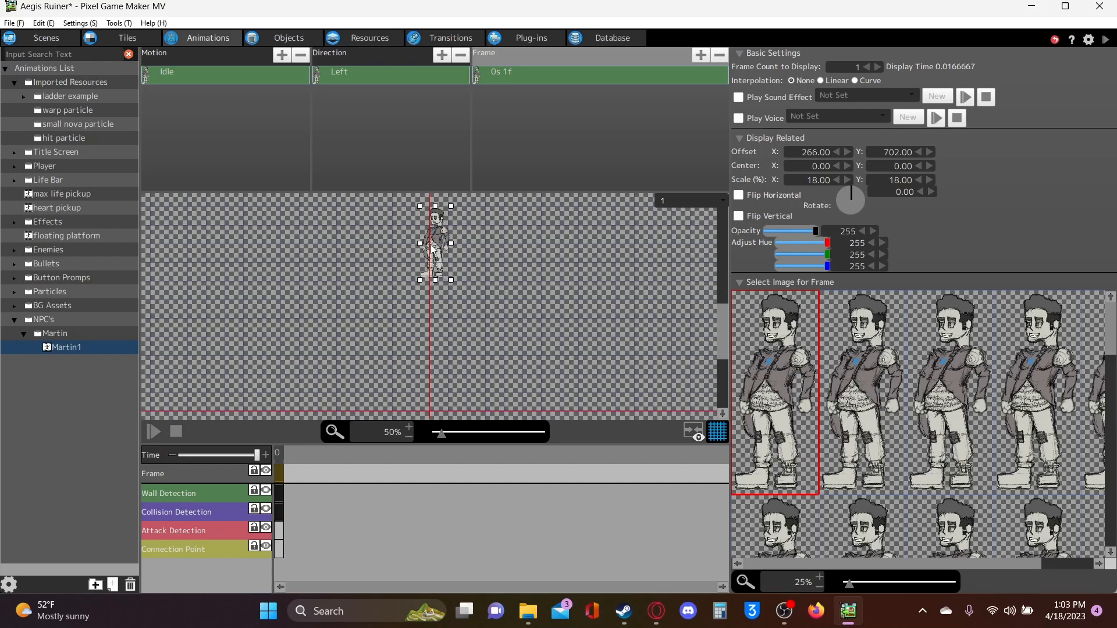
pyautogui.moveTo(430, 244); pyautogui.dragTo(429, 372)
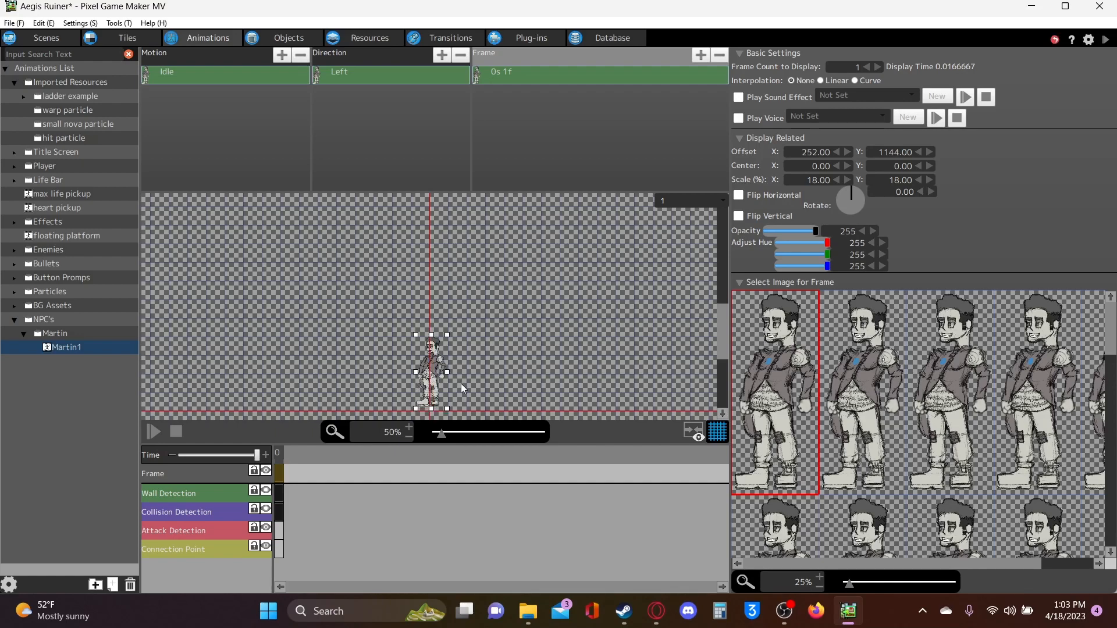
# Fine-tune the character image so it is centred on the origin with its feet on the floor line, offset X 247, Y 1153
pyautogui.scroll(-1, 460, 378)
pyautogui.scroll(2, 390, 428)
pyautogui.scroll(2, 389, 428)
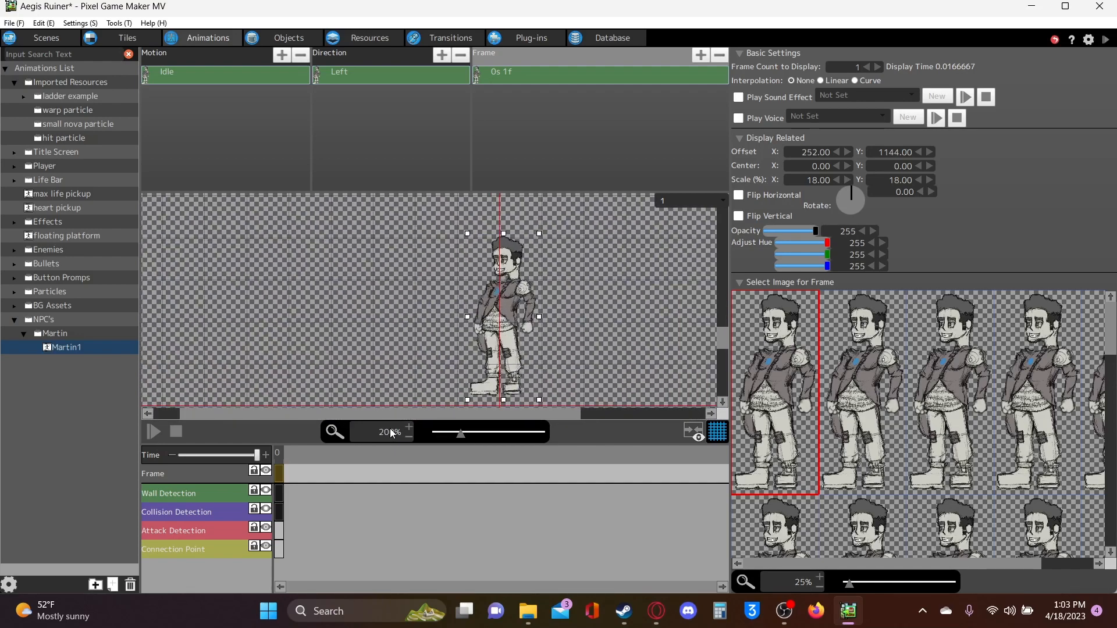
pyautogui.scroll(-2, 477, 288)
pyautogui.scroll(-1, 477, 288)
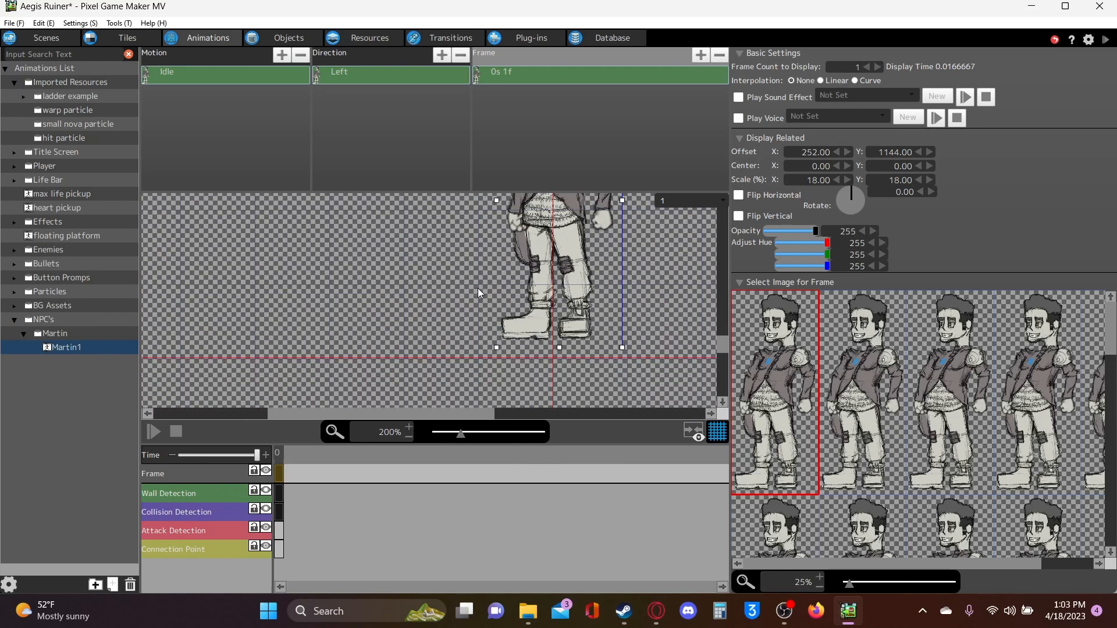
pyautogui.scroll(1, 477, 288)
pyautogui.moveTo(564, 210); pyautogui.dragTo(561, 223)
pyautogui.press('Left')
pyautogui.press('Left')
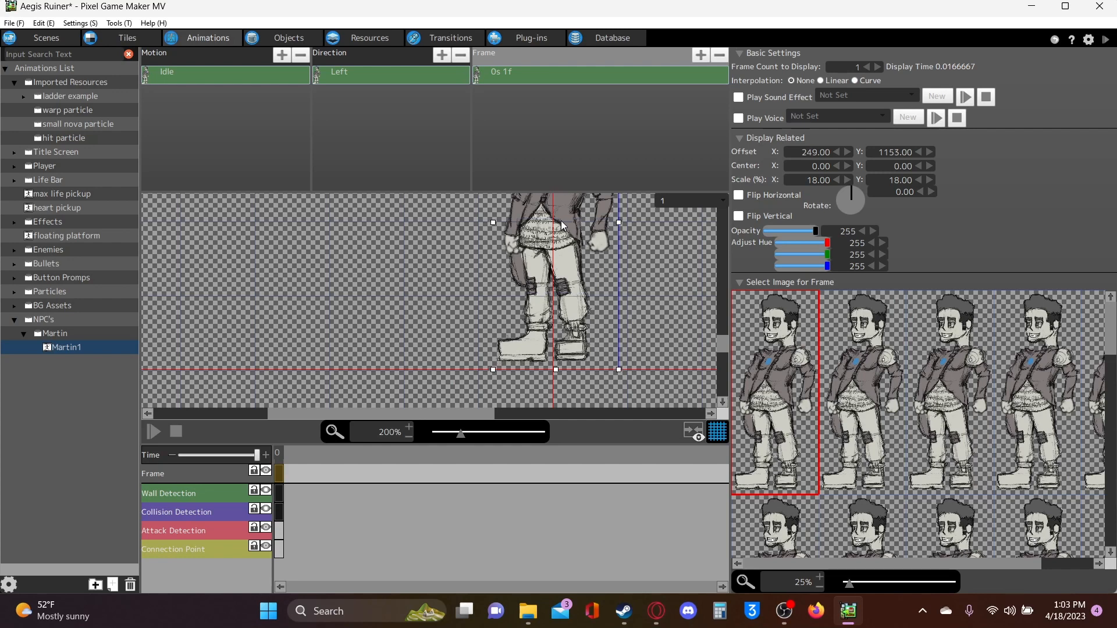
pyautogui.press('Left')
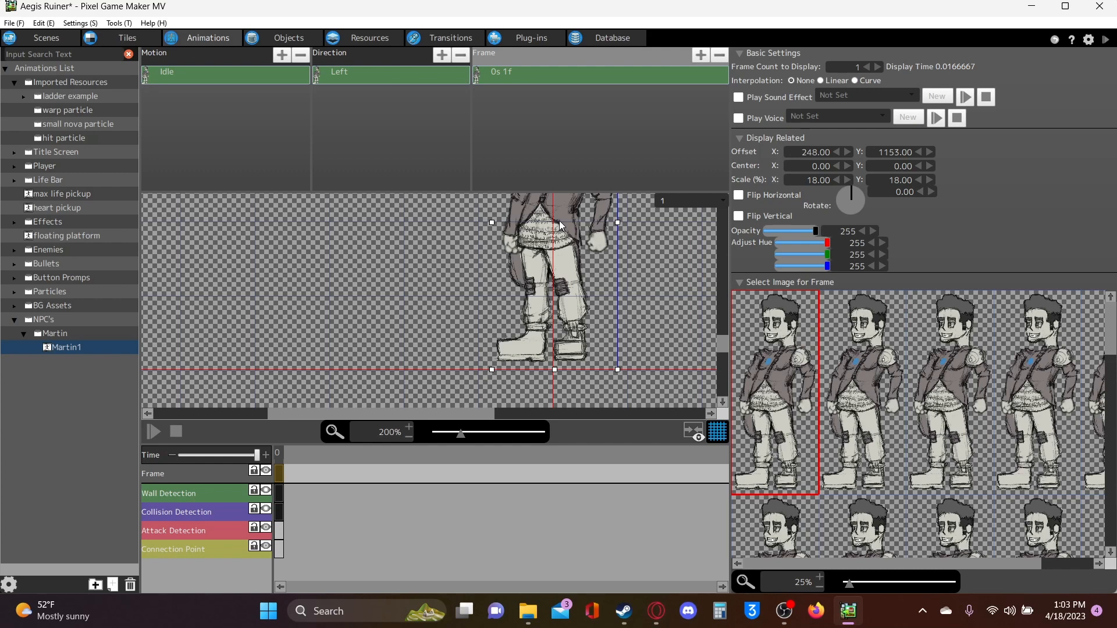
pyautogui.press('Left')
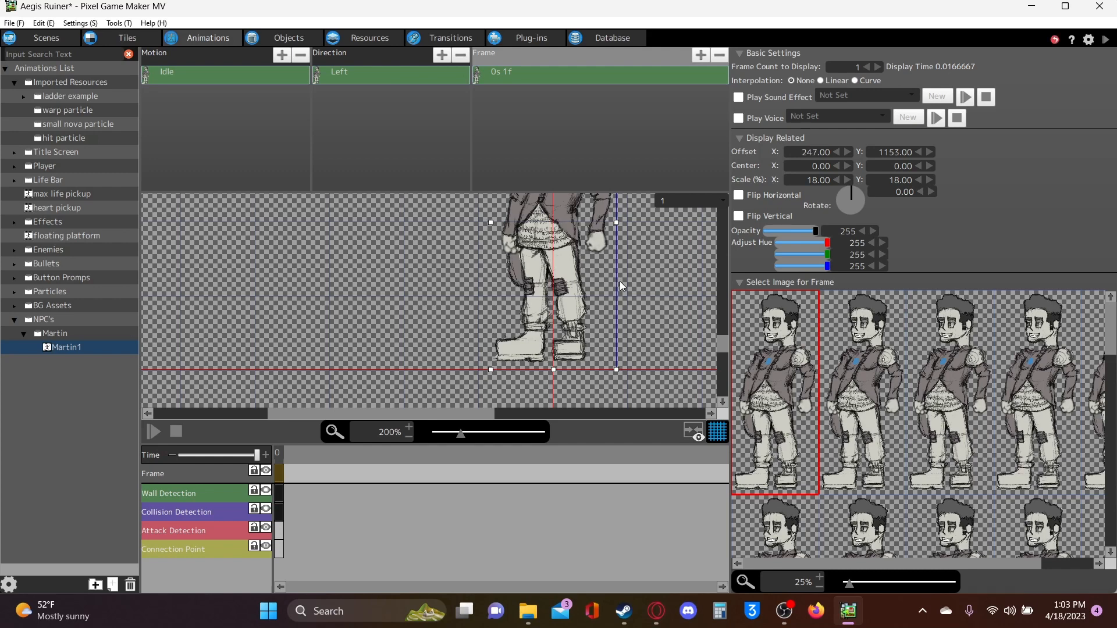
# Nudge the character image down in single-unit steps until its boots rest on the floor line, offset Y 1160
pyautogui.hotkey('alt', 'f')
pyautogui.press('Down')
pyautogui.press('Down')
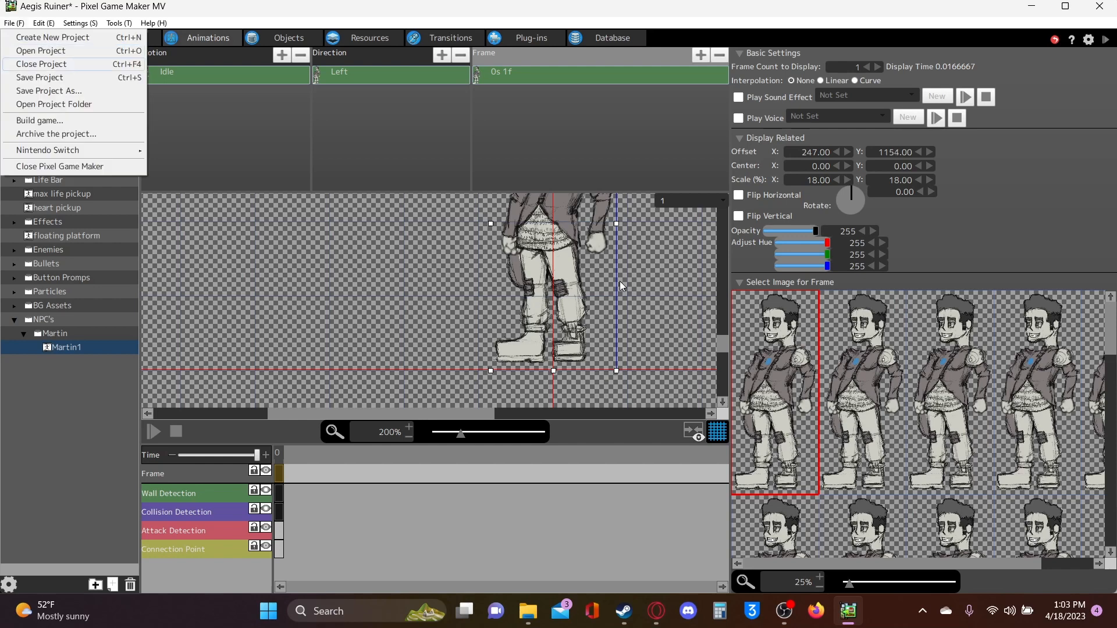
pyautogui.press('Down')
pyautogui.press('Down')
pyautogui.press('Down')
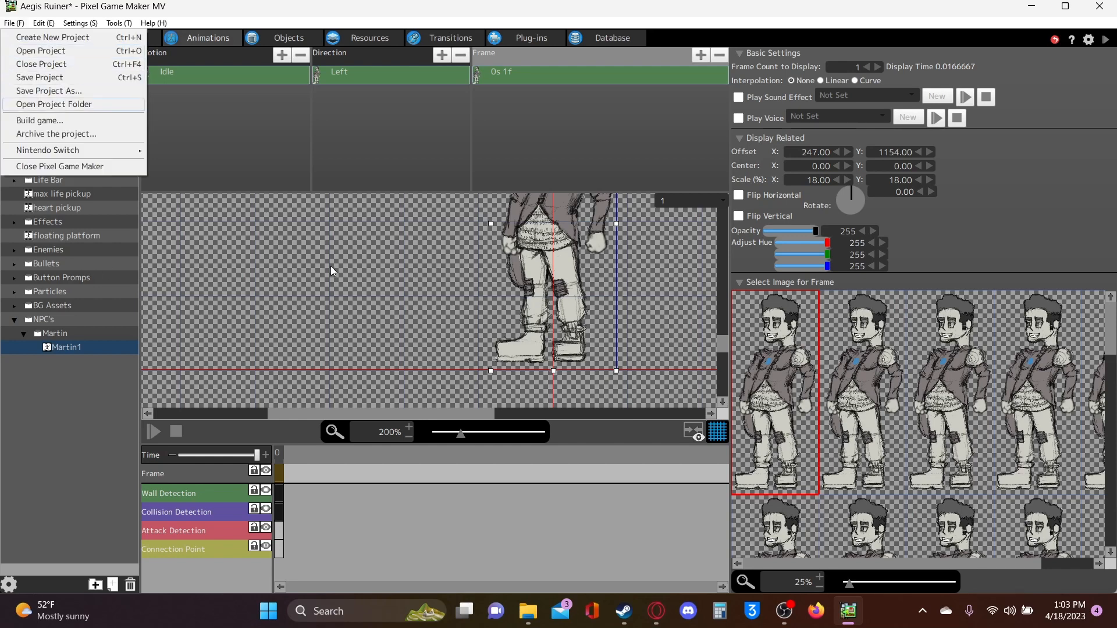
pyautogui.press('Return')
pyautogui.click(531, 263)
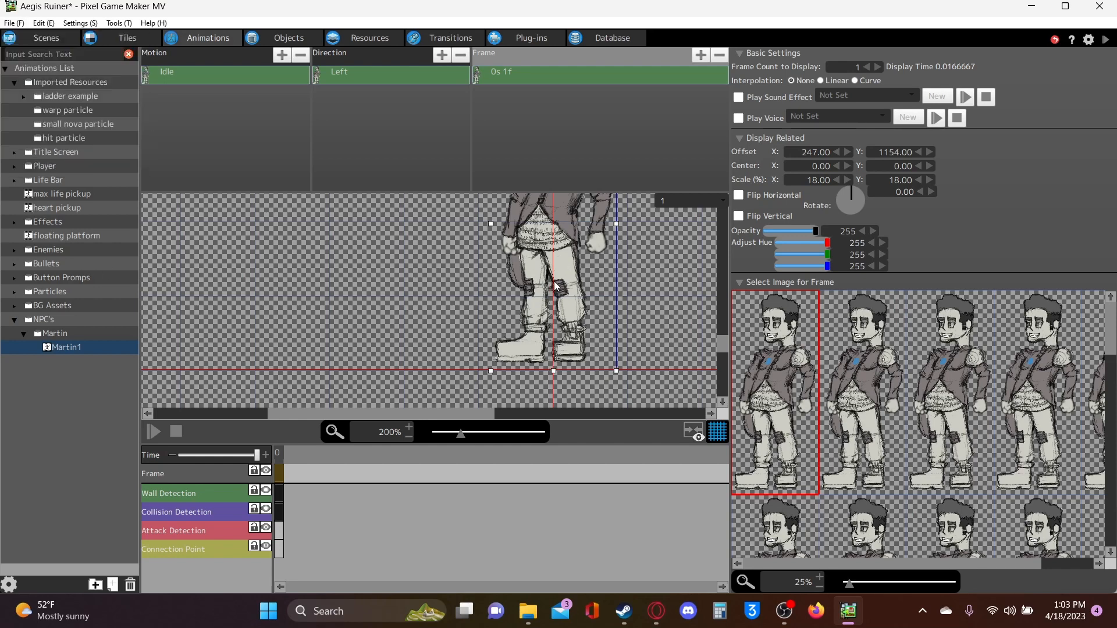
pyautogui.hotkey('alt', 'f')
pyautogui.press('Down')
pyautogui.press('Down')
pyautogui.press('Down')
pyautogui.press('Down')
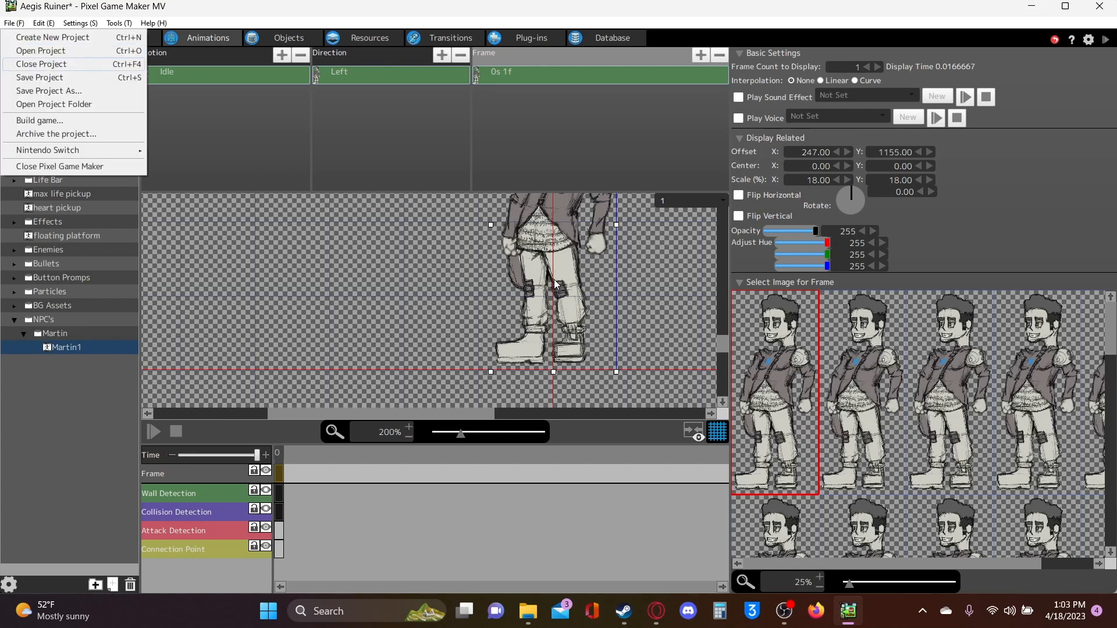
pyautogui.press('Down')
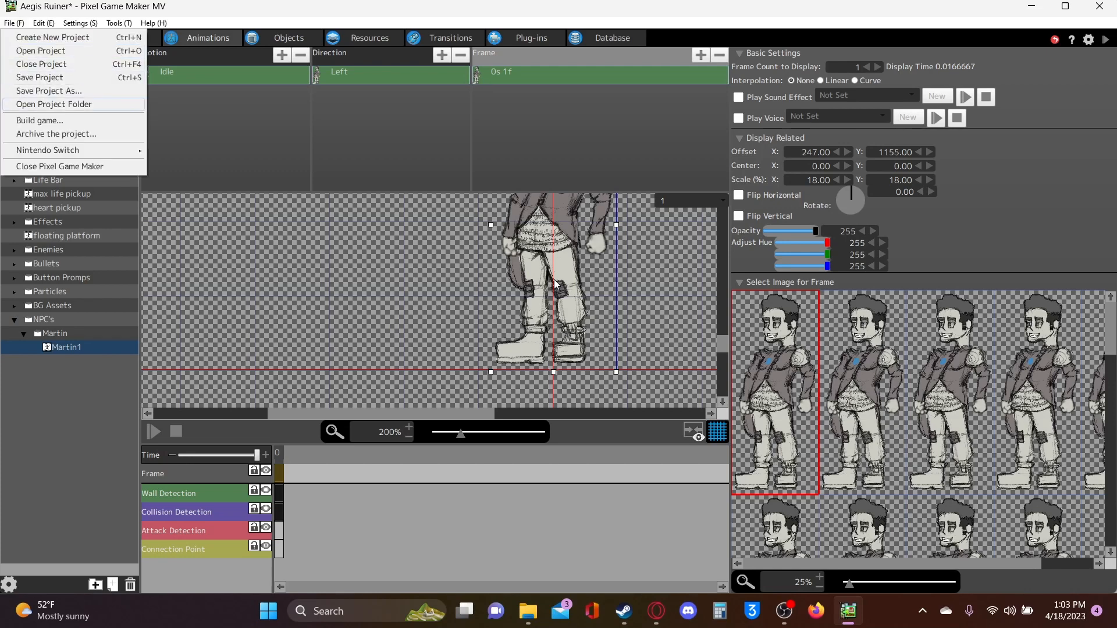
pyautogui.press('Down')
pyautogui.press('Down')
pyautogui.press('Down')
pyautogui.press('Down')
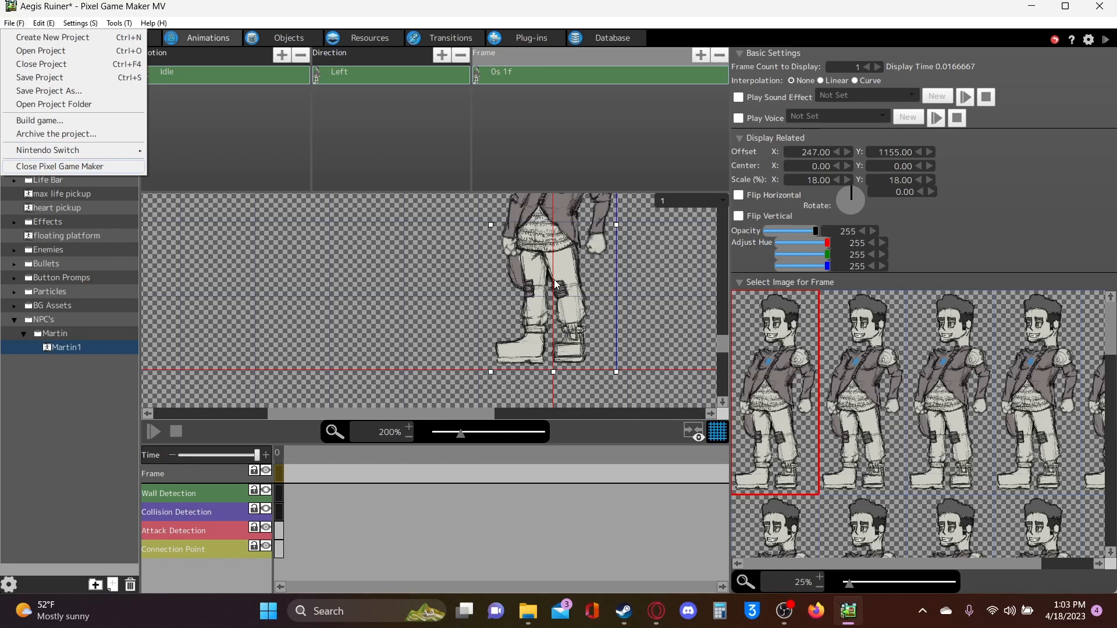
pyautogui.press('Escape')
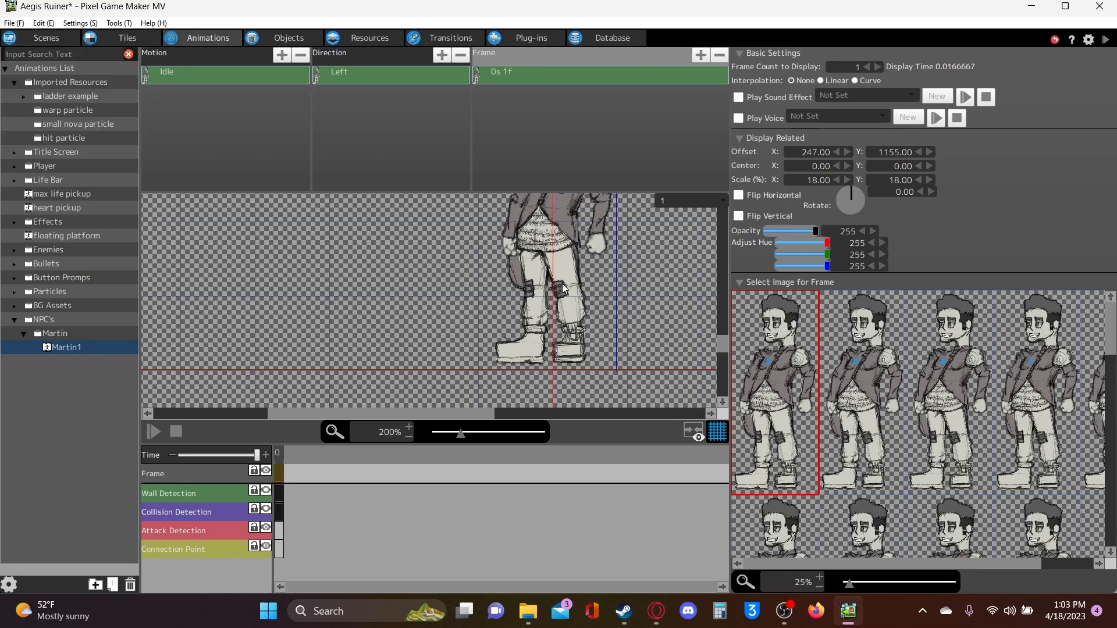
pyautogui.click(563, 289)
pyautogui.press('Down')
pyautogui.hotkey('alt', 'f')
pyautogui.press('Down')
pyautogui.press('Down')
pyautogui.press('Down')
pyautogui.press('Return')
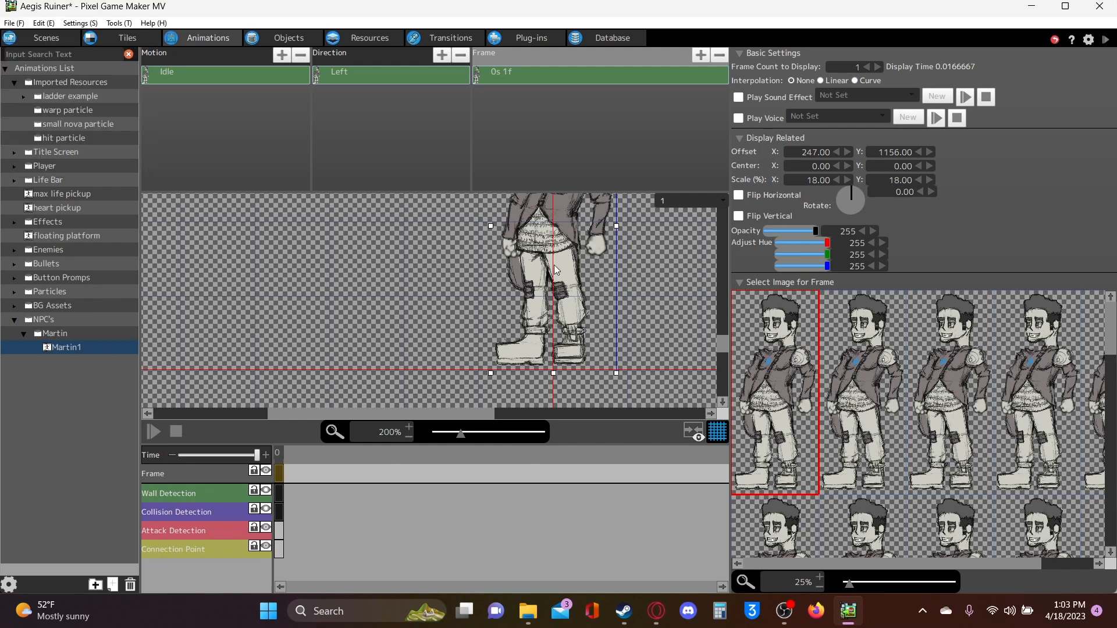
pyautogui.hotkey('alt', 'f')
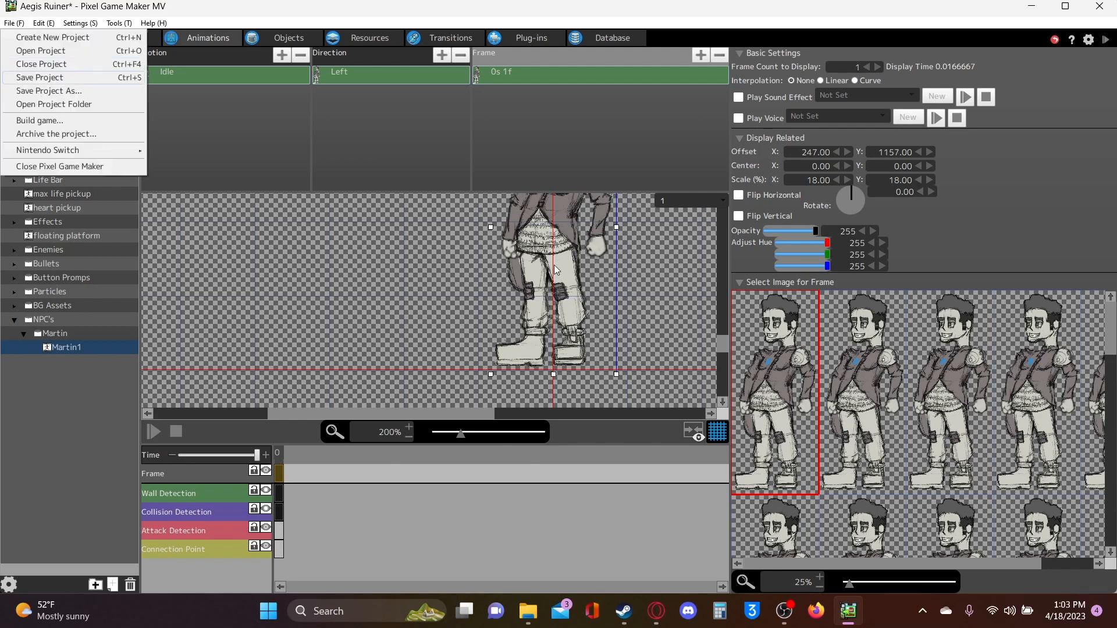
pyautogui.click(541, 254)
pyautogui.click(541, 255)
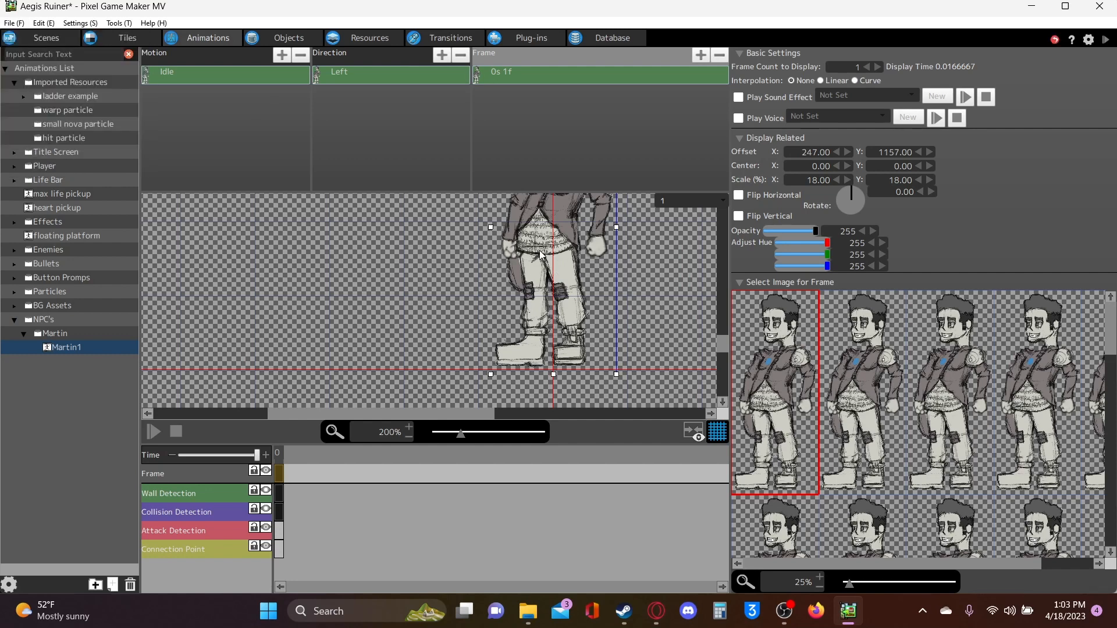
pyautogui.hotkey('alt', 'f')
pyautogui.press('Down')
pyautogui.press('Down')
pyautogui.press('Down')
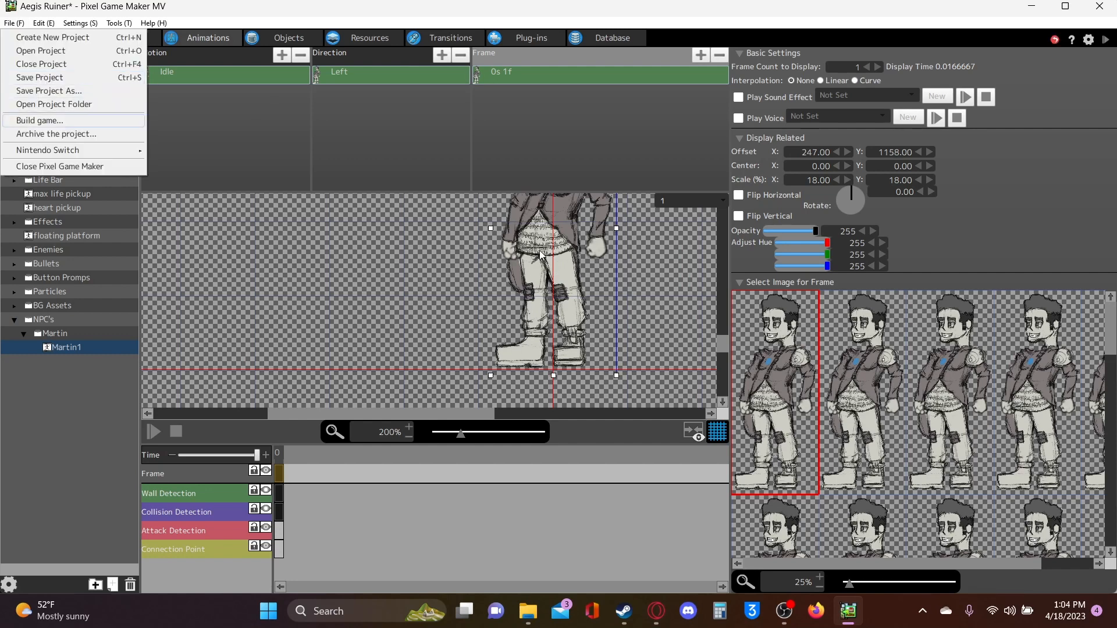
pyautogui.press('Down')
pyautogui.press('Down')
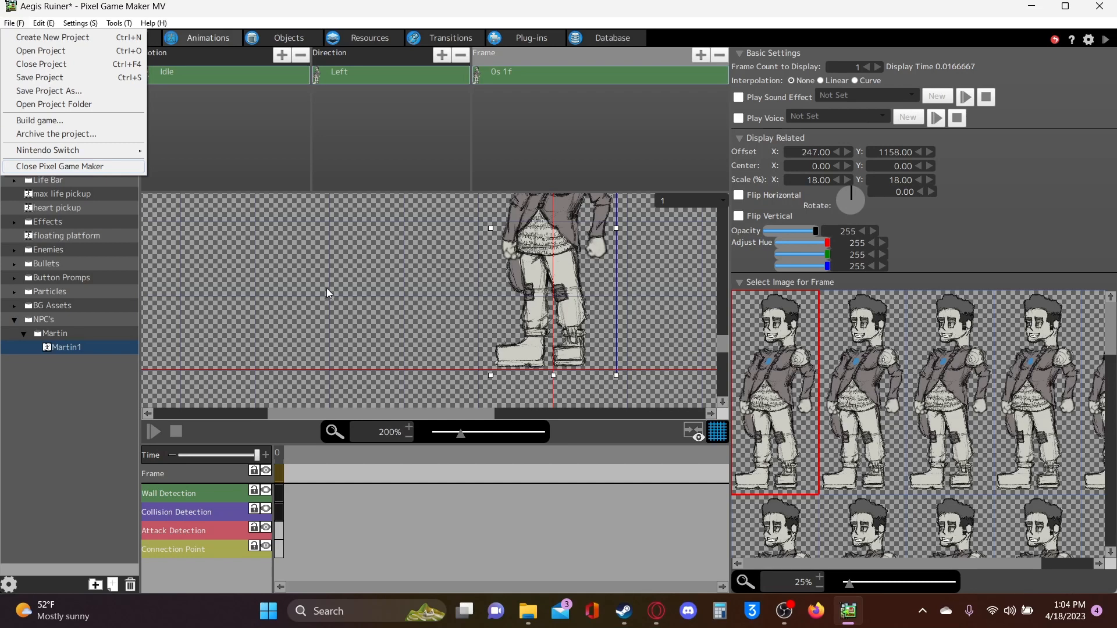
pyautogui.press('Escape')
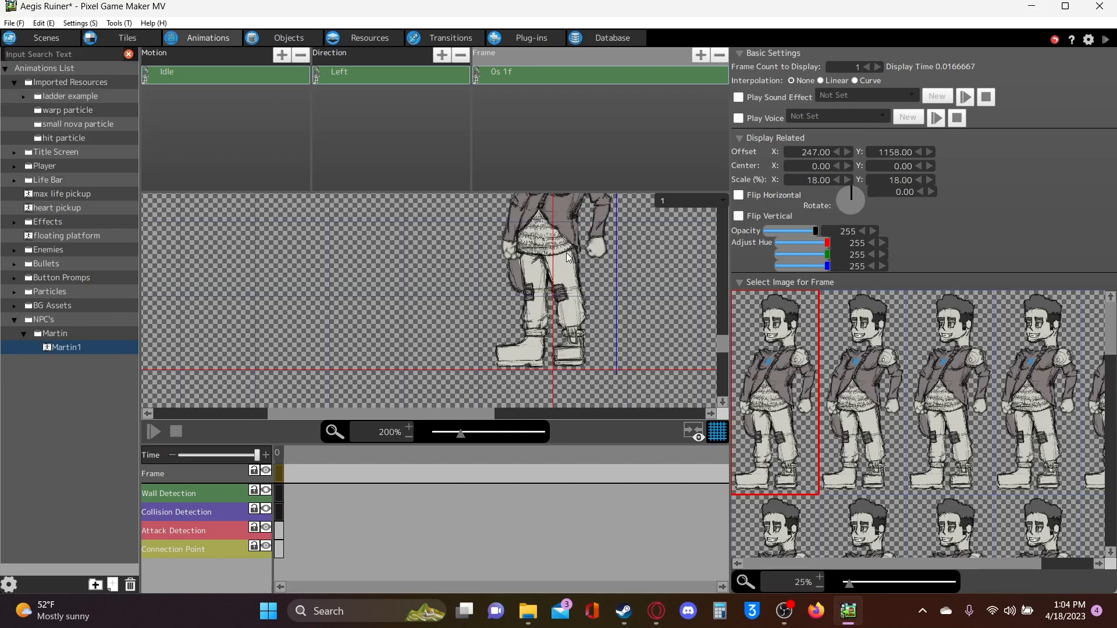
pyautogui.click(576, 310)
pyautogui.press('Down')
pyautogui.hotkey('alt', 'f')
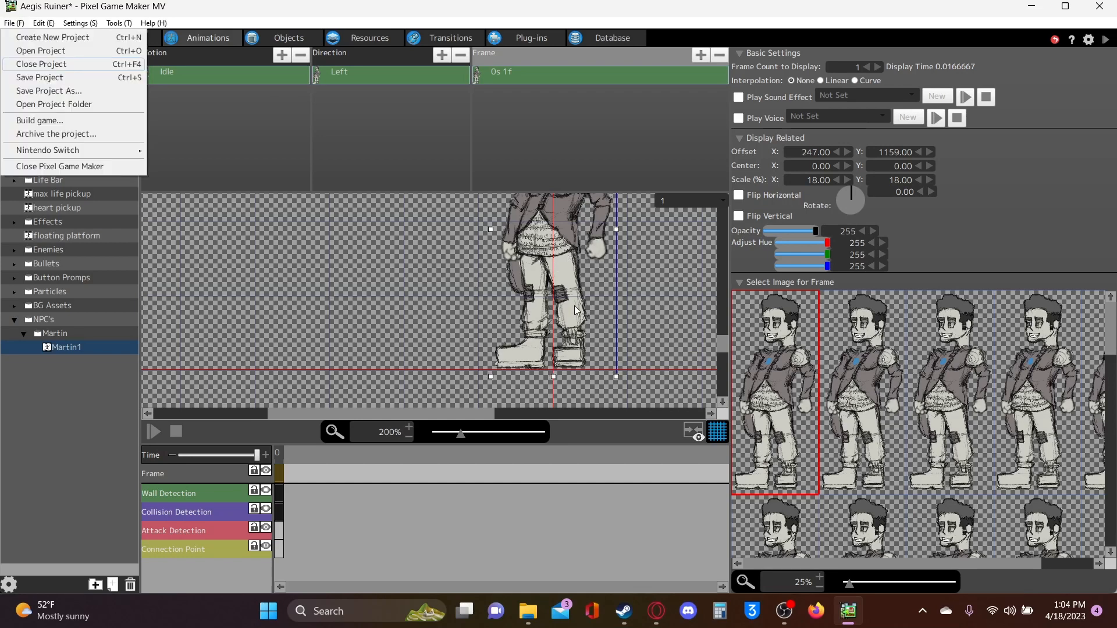
pyautogui.press('Escape')
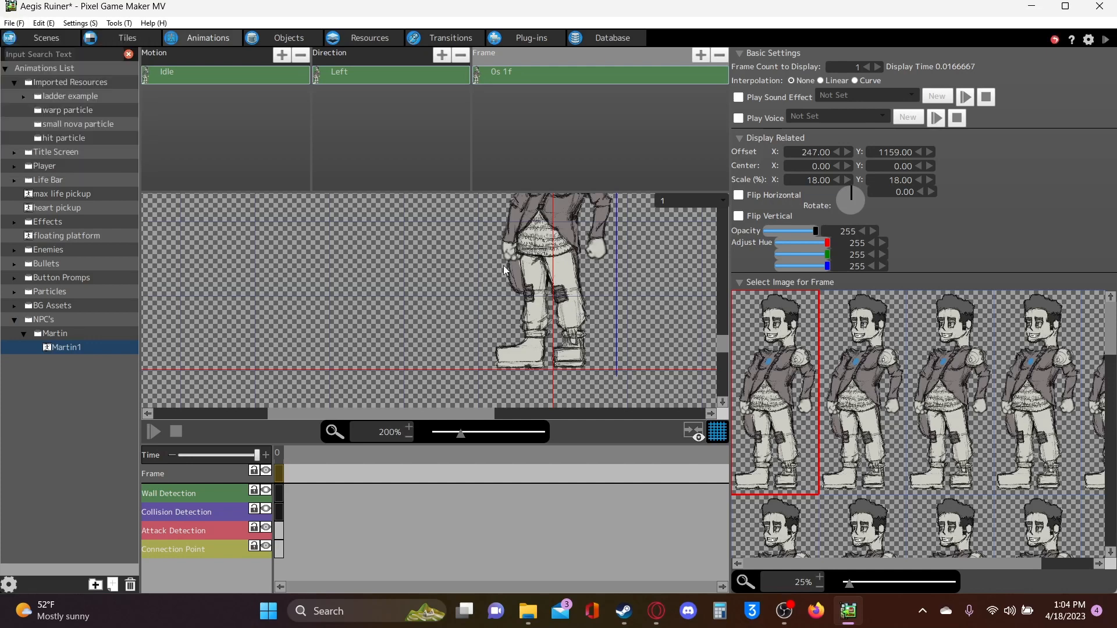
pyautogui.click(554, 244)
pyautogui.press('Down')
pyautogui.hotkey('alt', 'f')
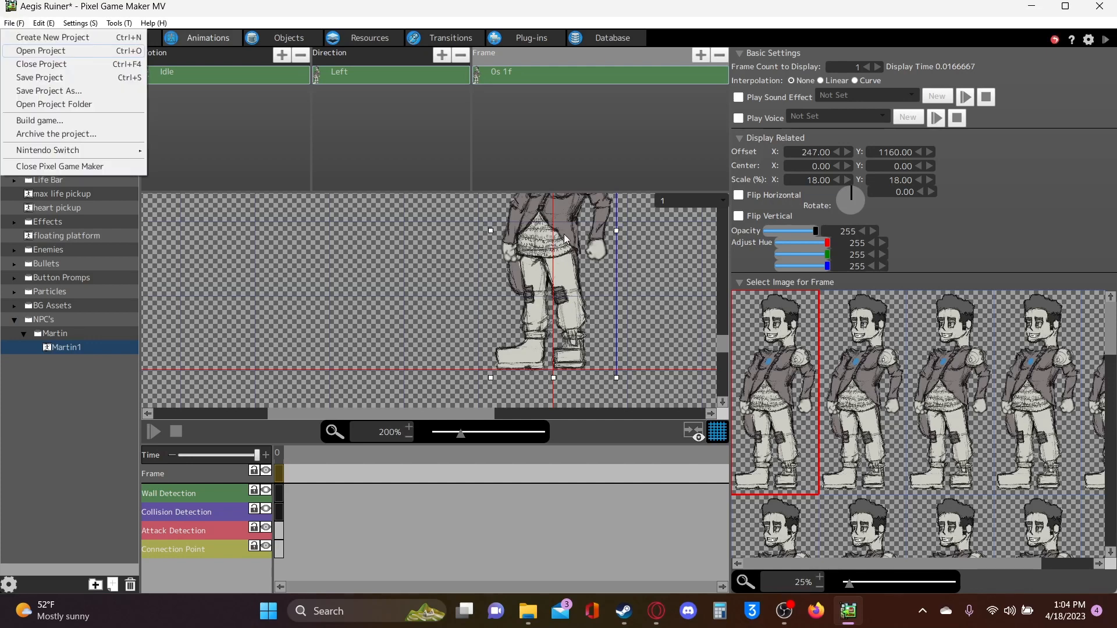
pyautogui.press('Escape')
# Set the frame's center X to 51 and move the character image to an offset of about X 231, Y 1162
pyautogui.scroll(-1, 417, 277)
pyautogui.scroll(5, 417, 276)
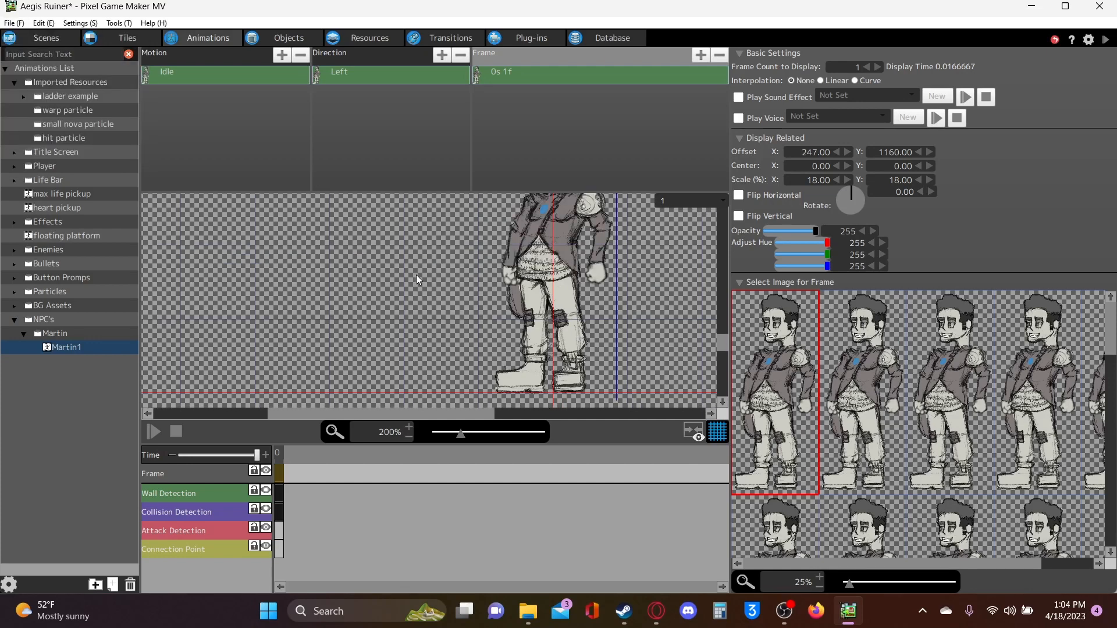
pyautogui.scroll(-3, 416, 275)
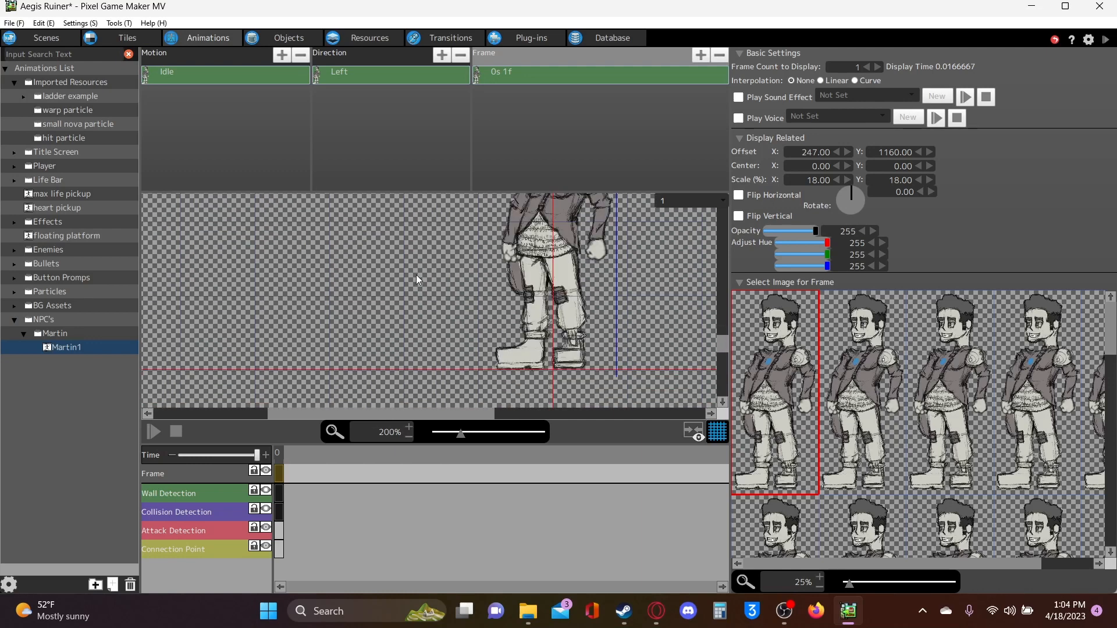
pyautogui.scroll(1, 416, 274)
pyautogui.scroll(2, 416, 275)
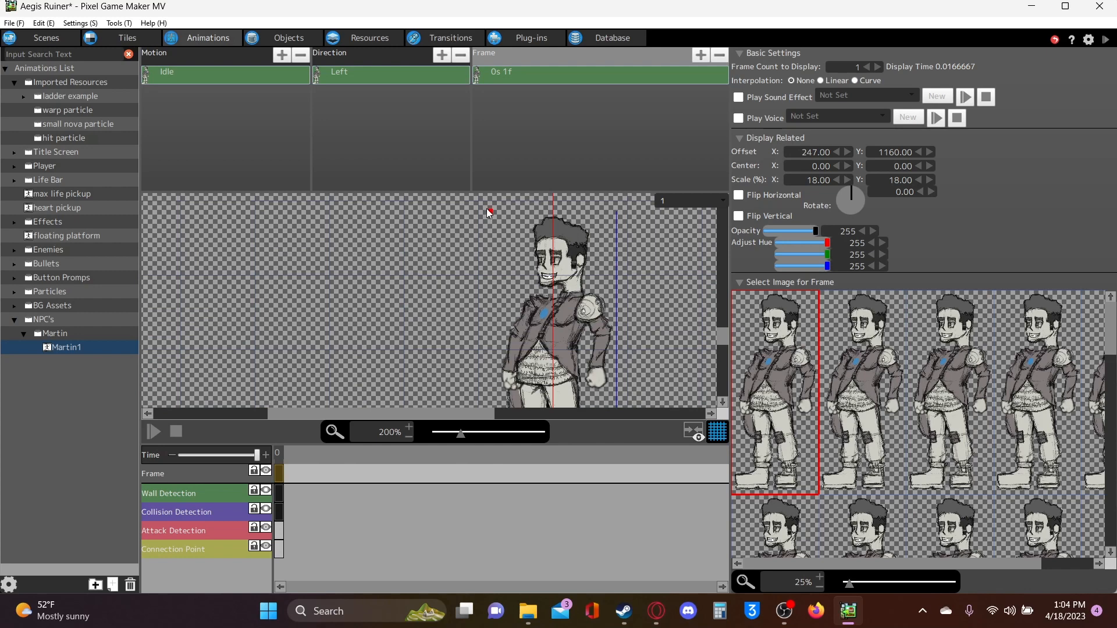
pyautogui.click(504, 73)
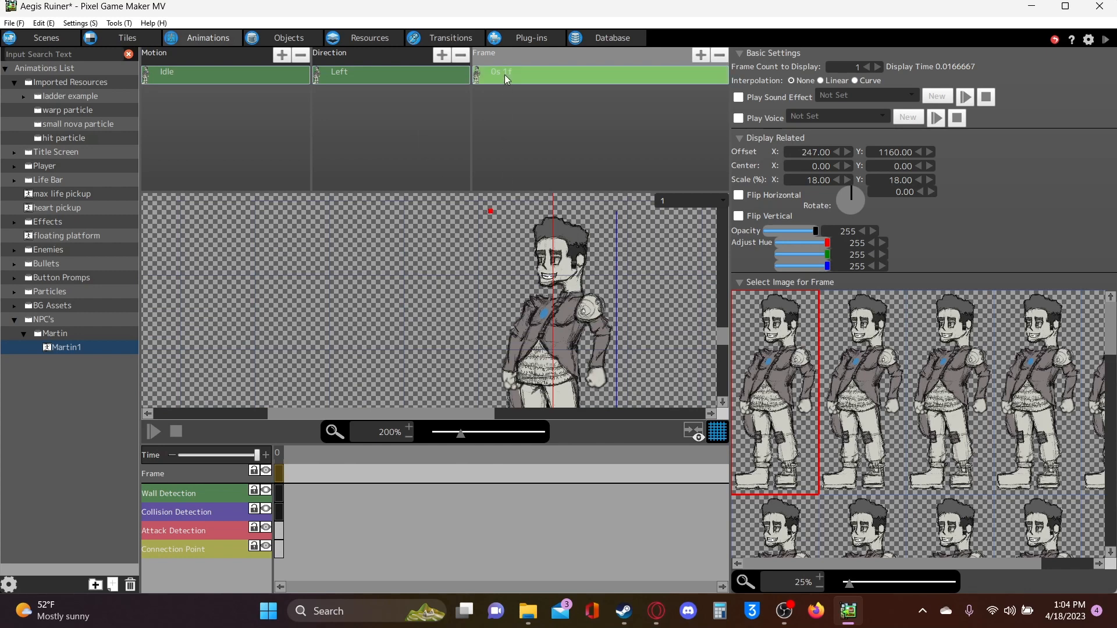
pyautogui.click(848, 166)
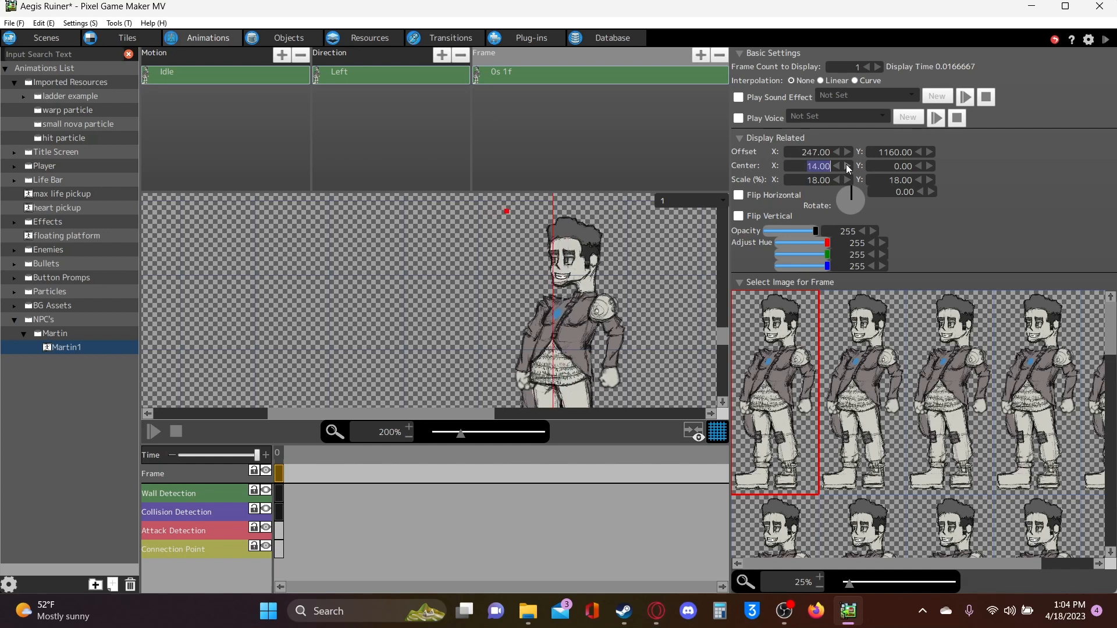
pyautogui.moveTo(848, 166); pyautogui.dragTo(847, 166)
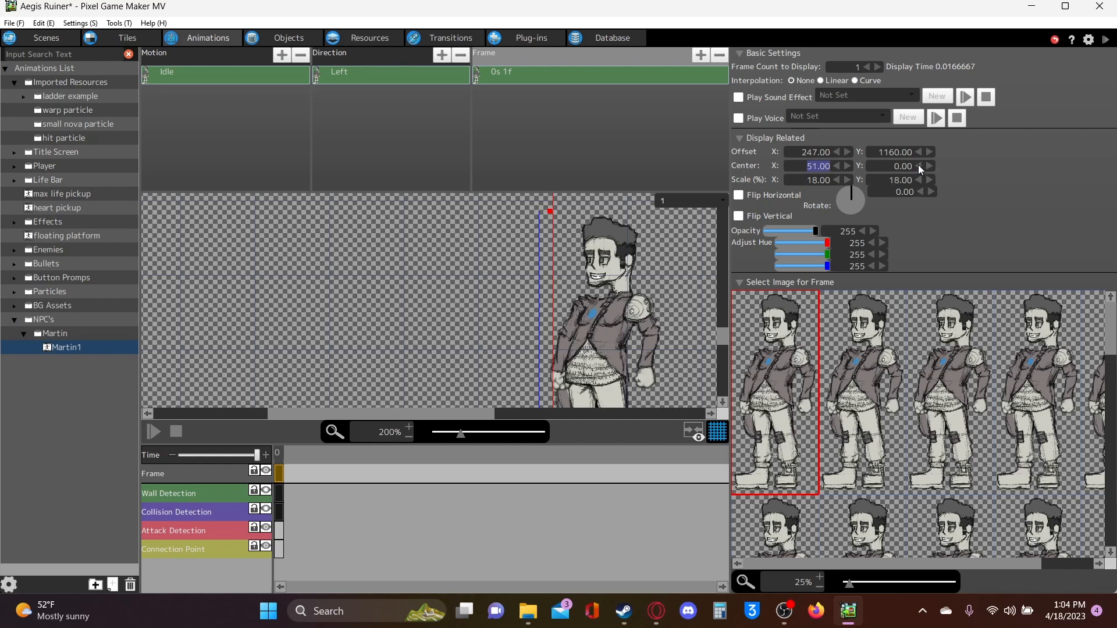
pyautogui.click(608, 264)
pyautogui.moveTo(804, 158); pyautogui.dragTo(800, 155)
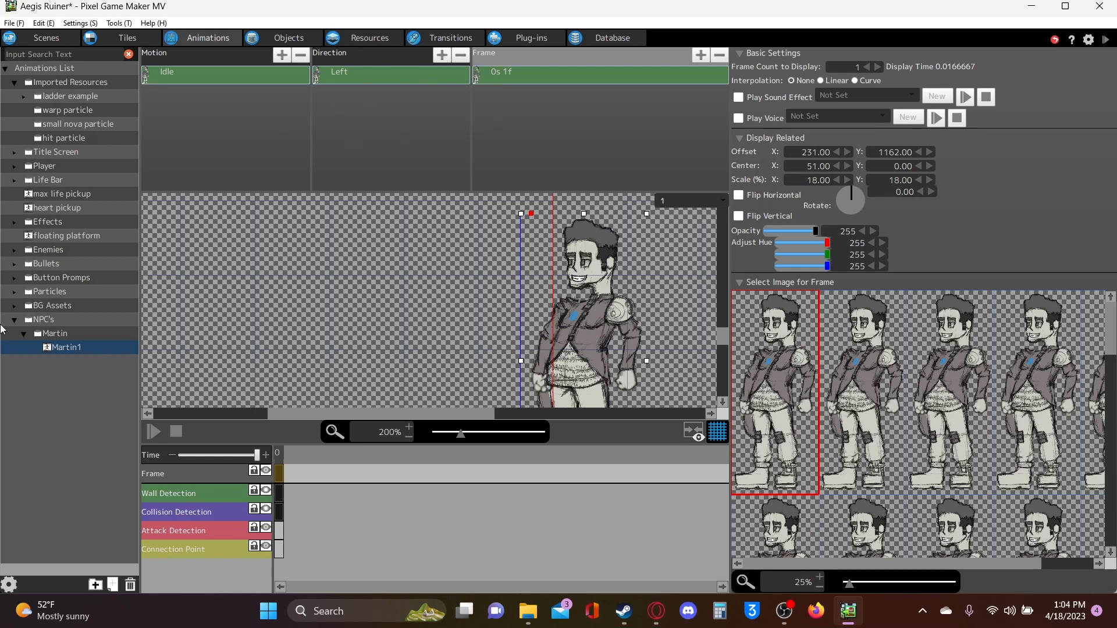
# Delete the Martin1 animation from the Martin folder
pyautogui.click(66, 347)
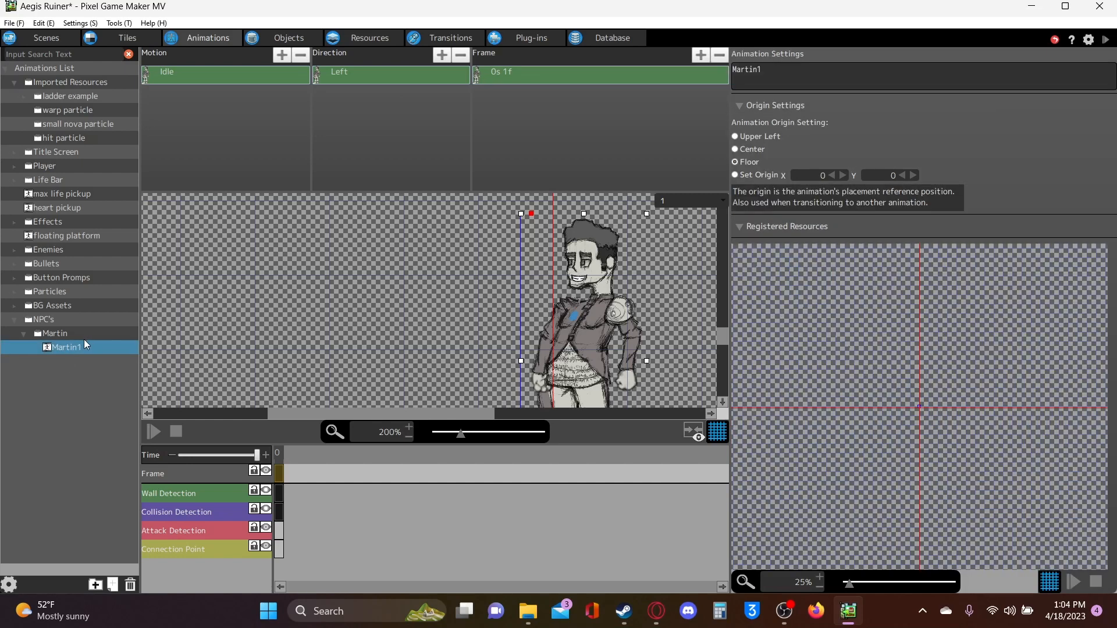
pyautogui.press('Delete')
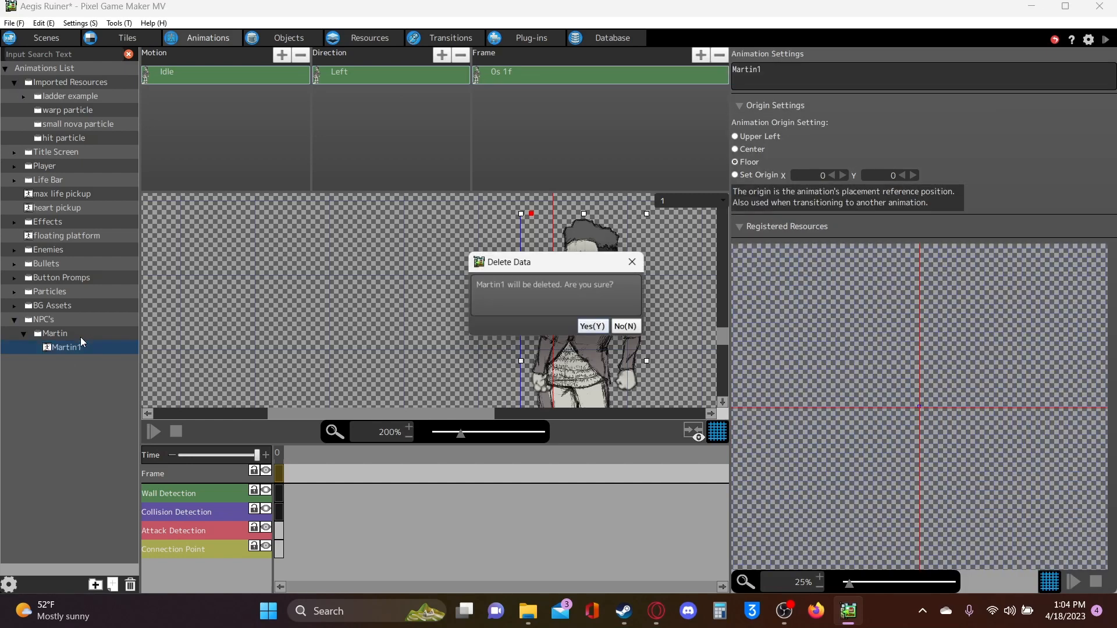
pyautogui.click(591, 328)
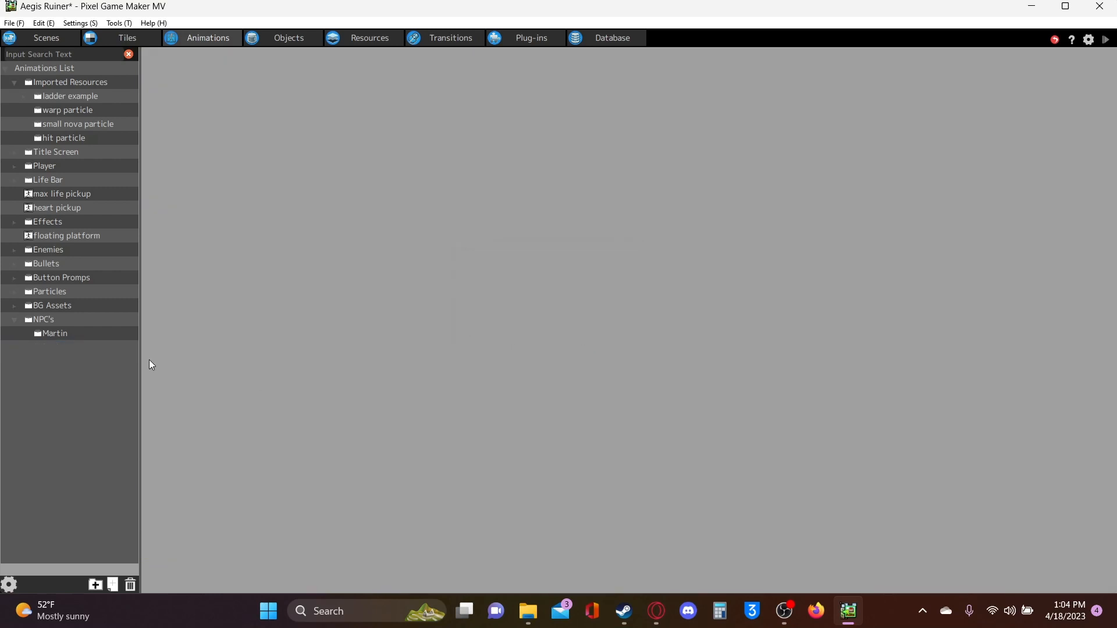
pyautogui.rightClick(54, 332)
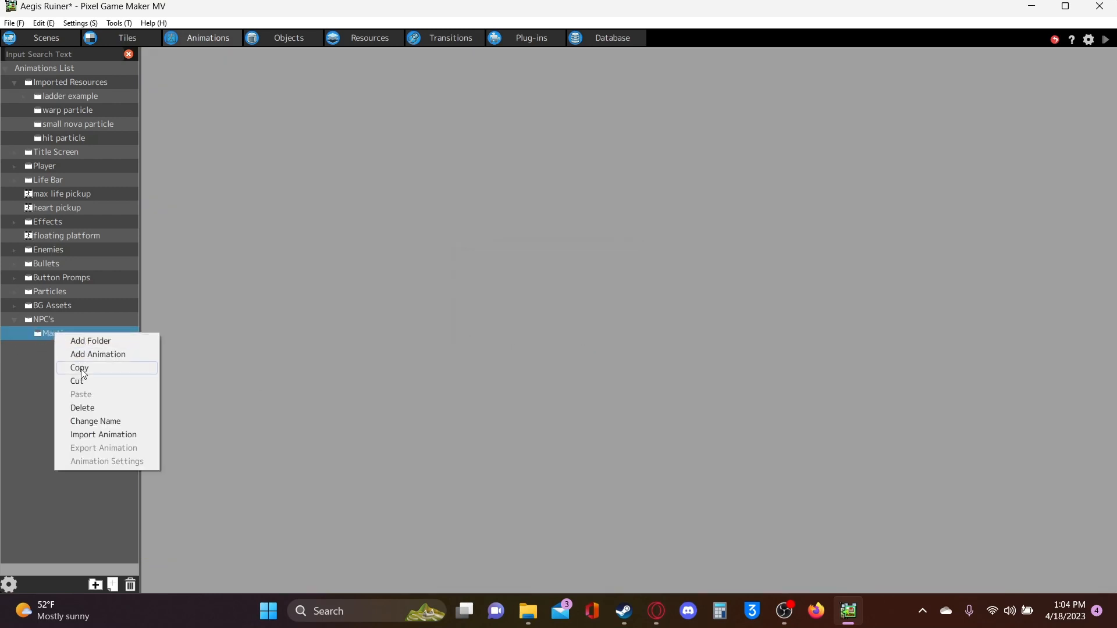
pyautogui.click(92, 438)
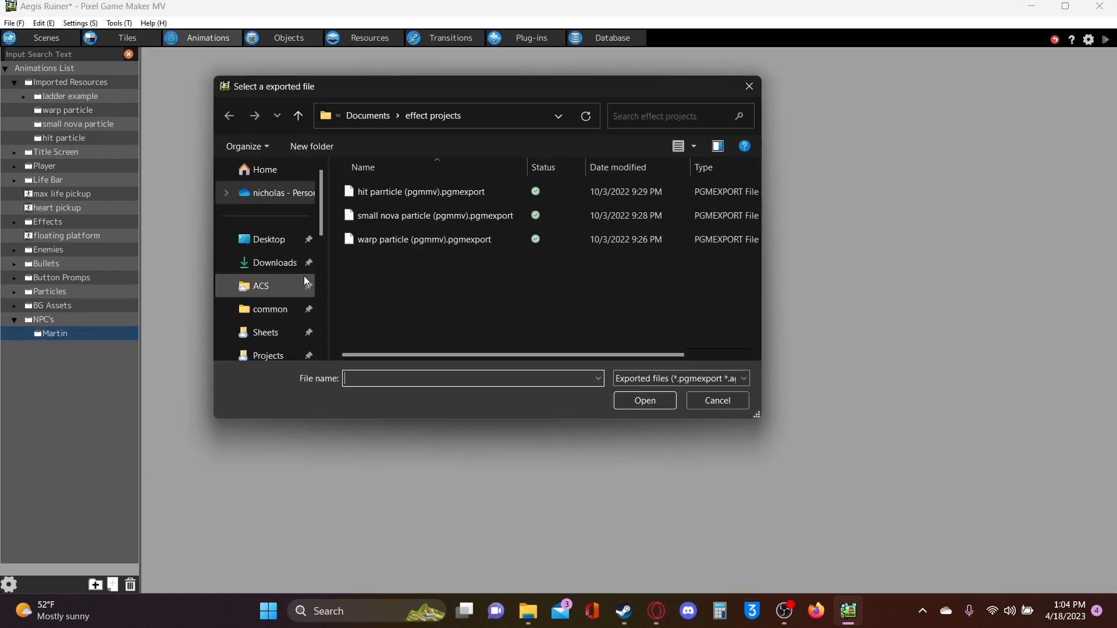
pyautogui.click(714, 403)
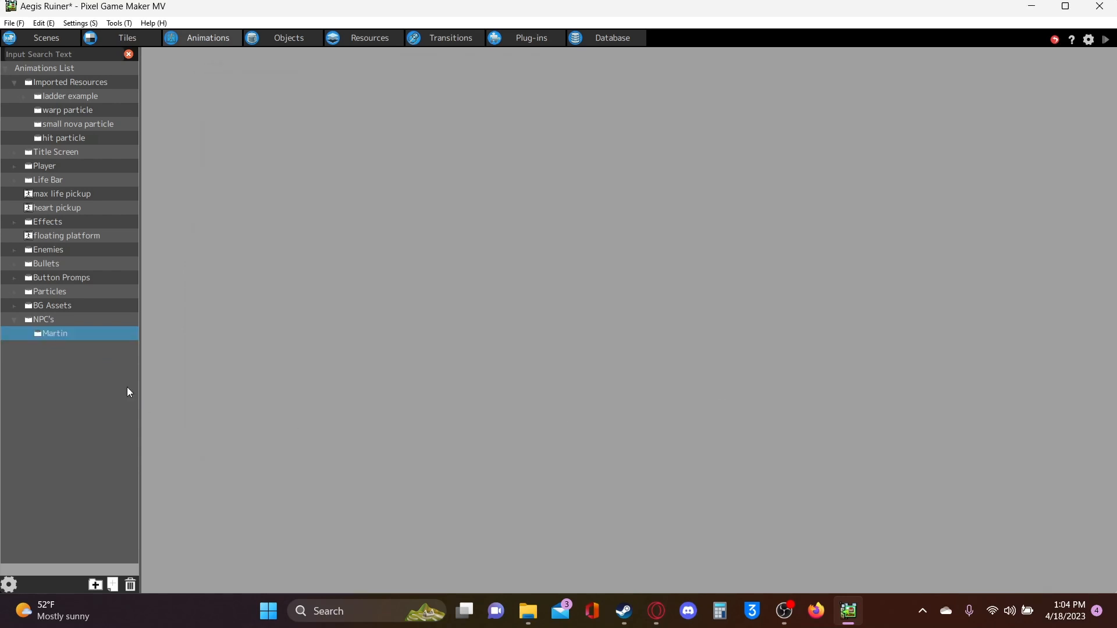
# Start a new animation in the Martin folder and register the Martin_idle_30f_5x6 image as its resource
pyautogui.rightClick(82, 333)
pyautogui.click(105, 354)
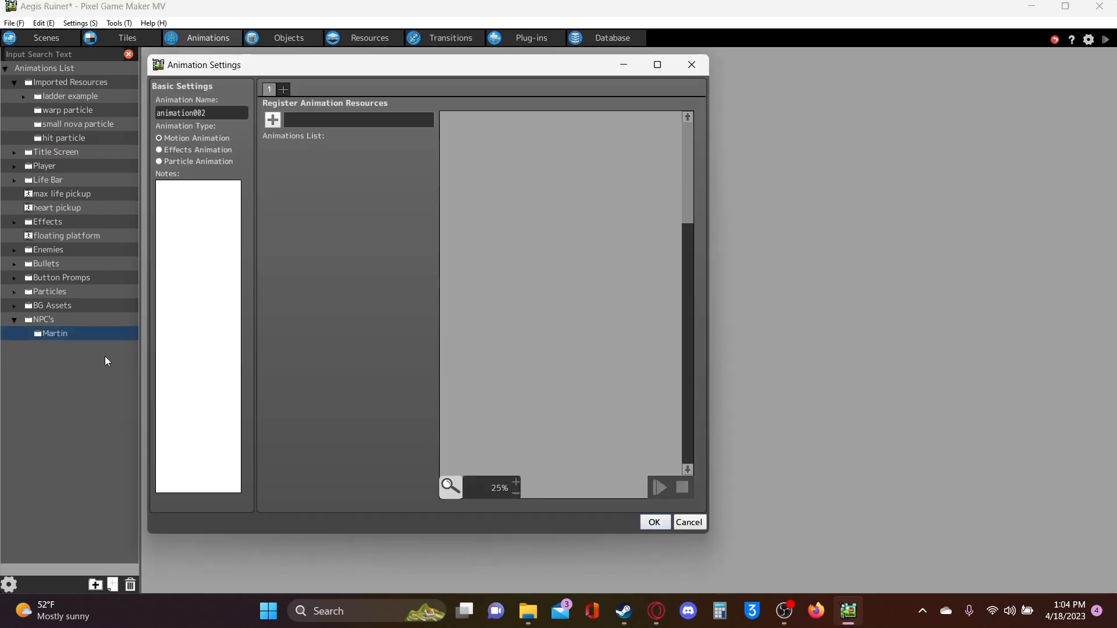
pyautogui.click(277, 119)
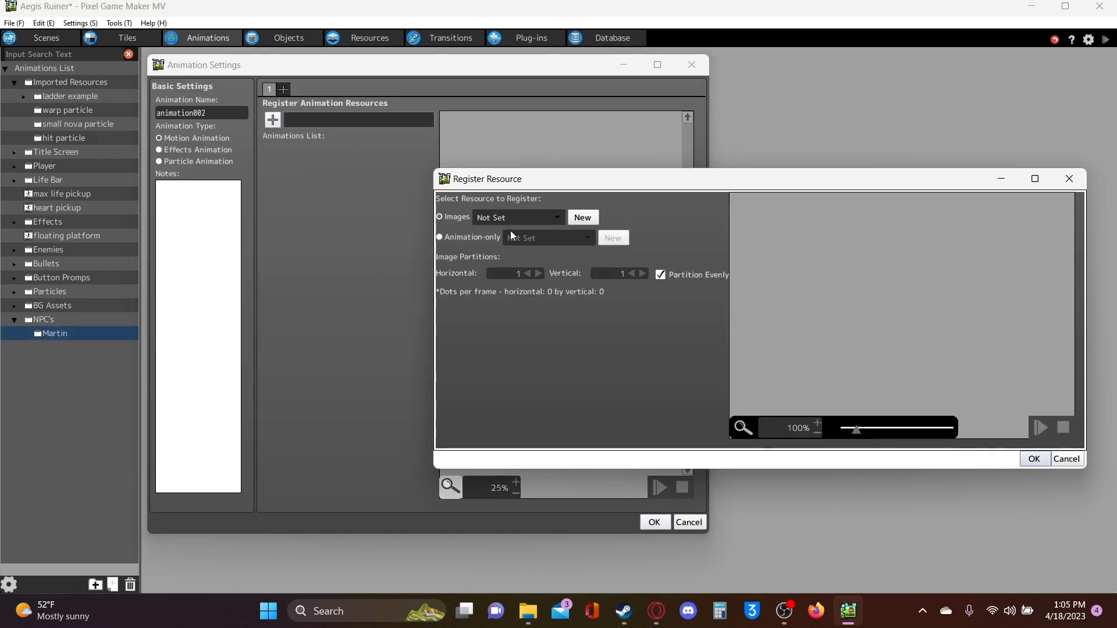
pyautogui.click(549, 217)
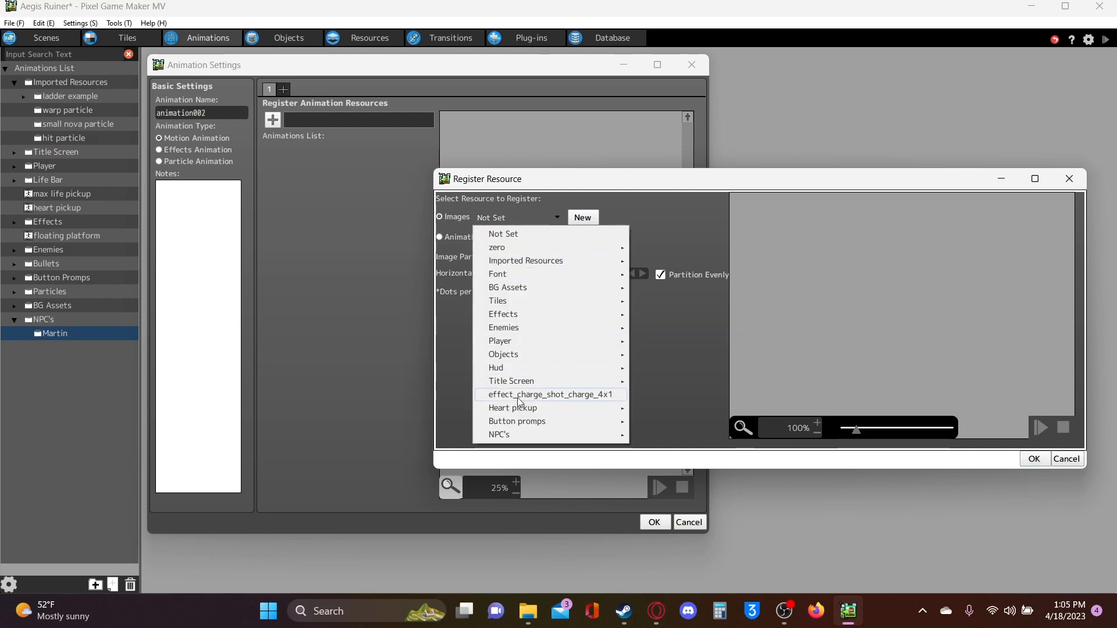
pyautogui.moveTo(610, 441)
pyautogui.moveTo(675, 435)
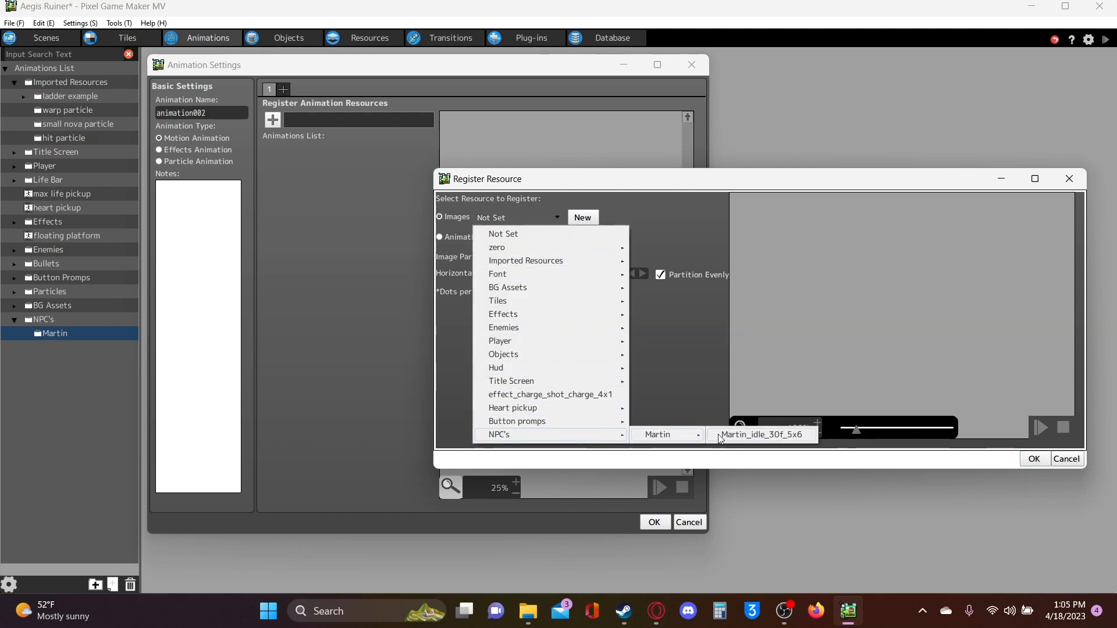
pyautogui.click(738, 434)
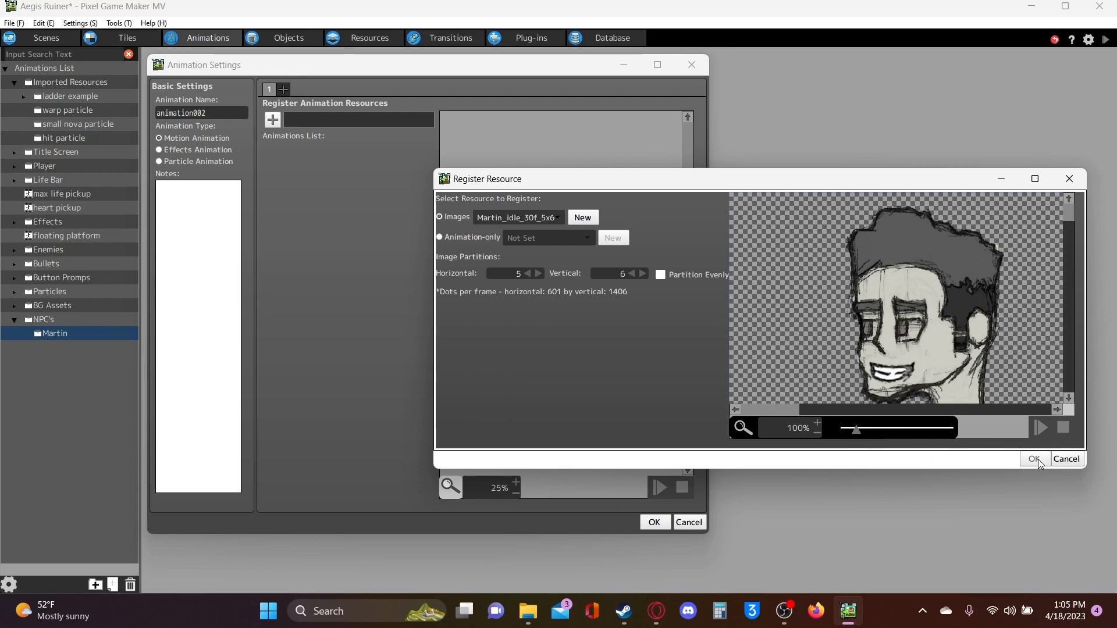
pyautogui.click(1033, 459)
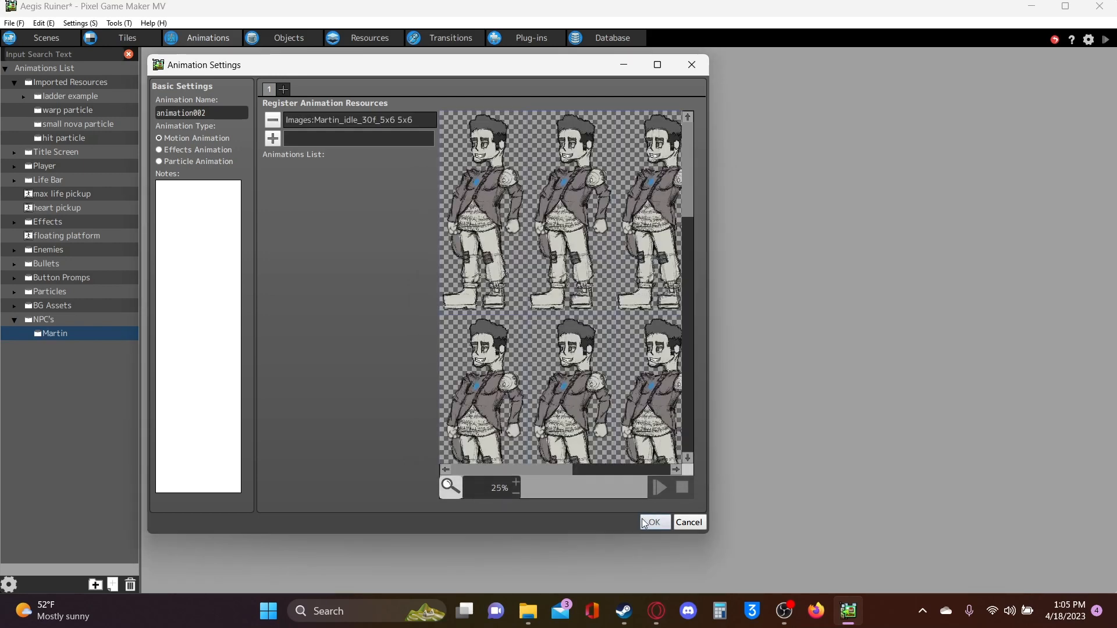
# Create the new animation with its registered resource and open its first frame with the character image in view
pyautogui.click(660, 525)
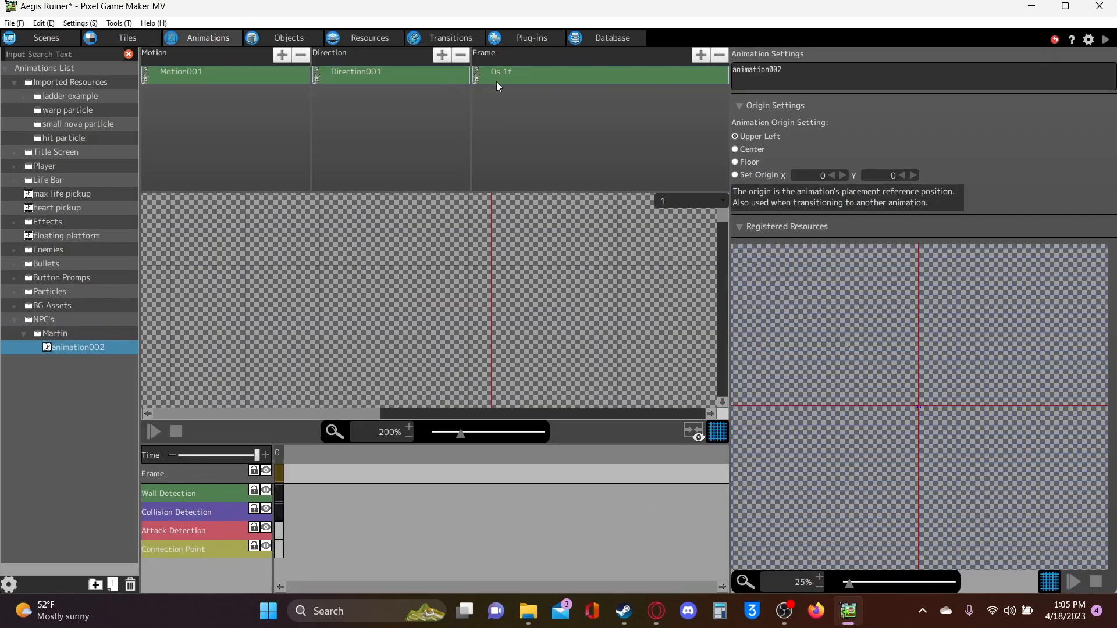
pyautogui.click(496, 81)
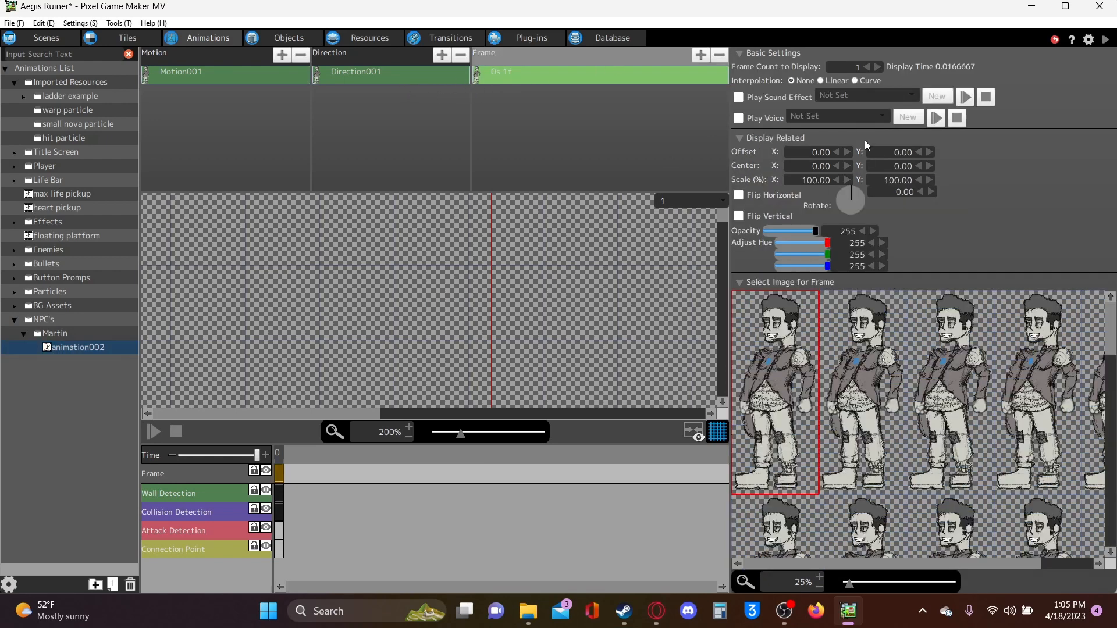
pyautogui.scroll(-3, 501, 330)
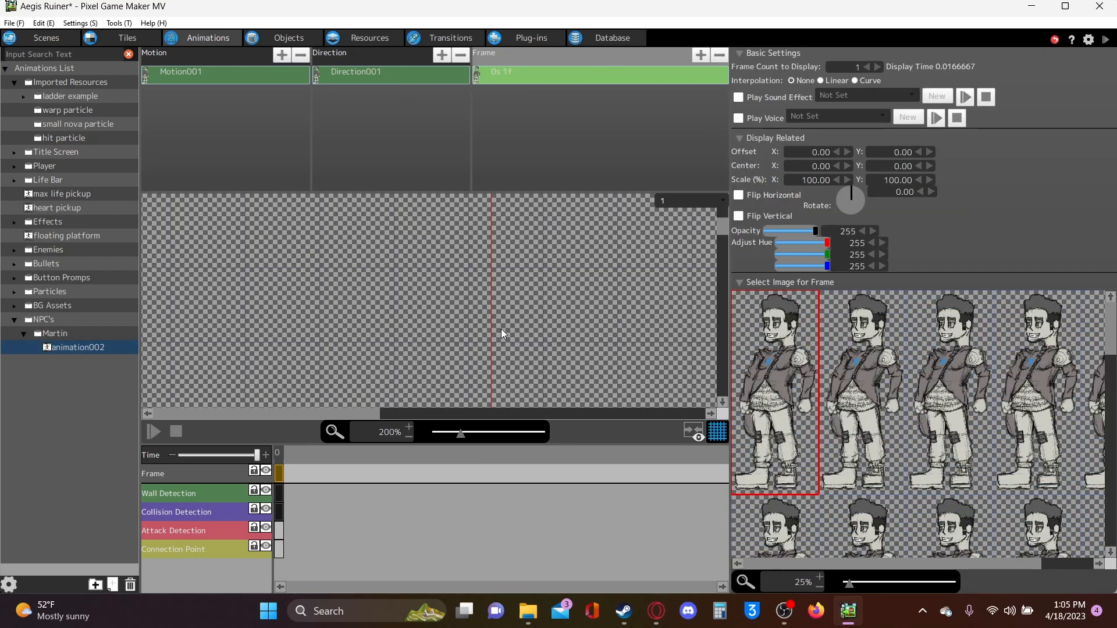
pyautogui.moveTo(343, 414); pyautogui.dragTo(386, 400)
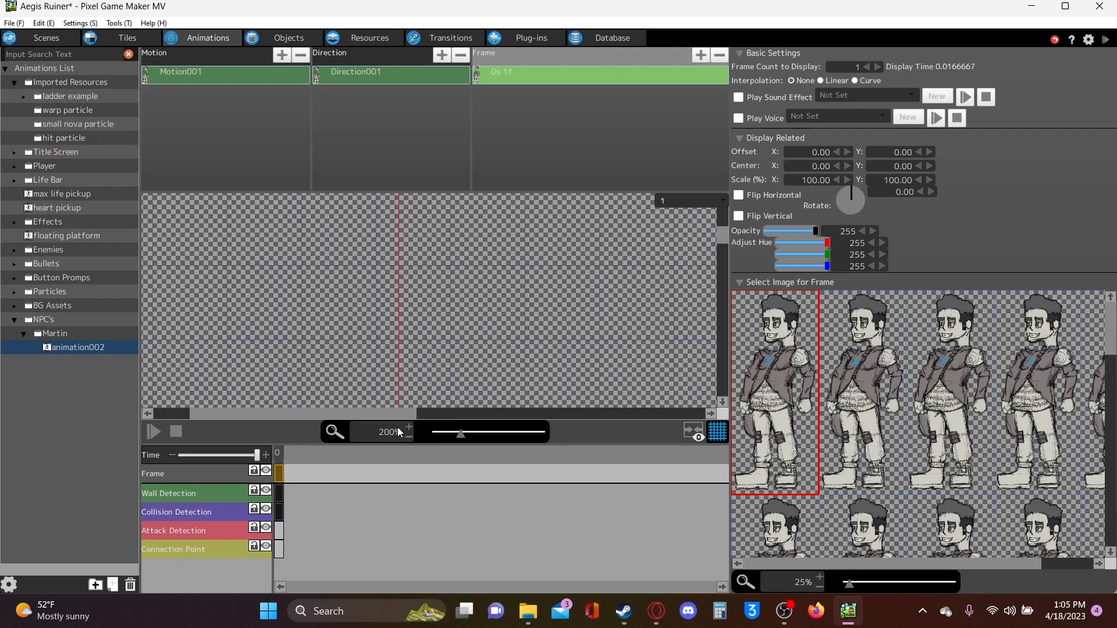
pyautogui.scroll(-6, 397, 427)
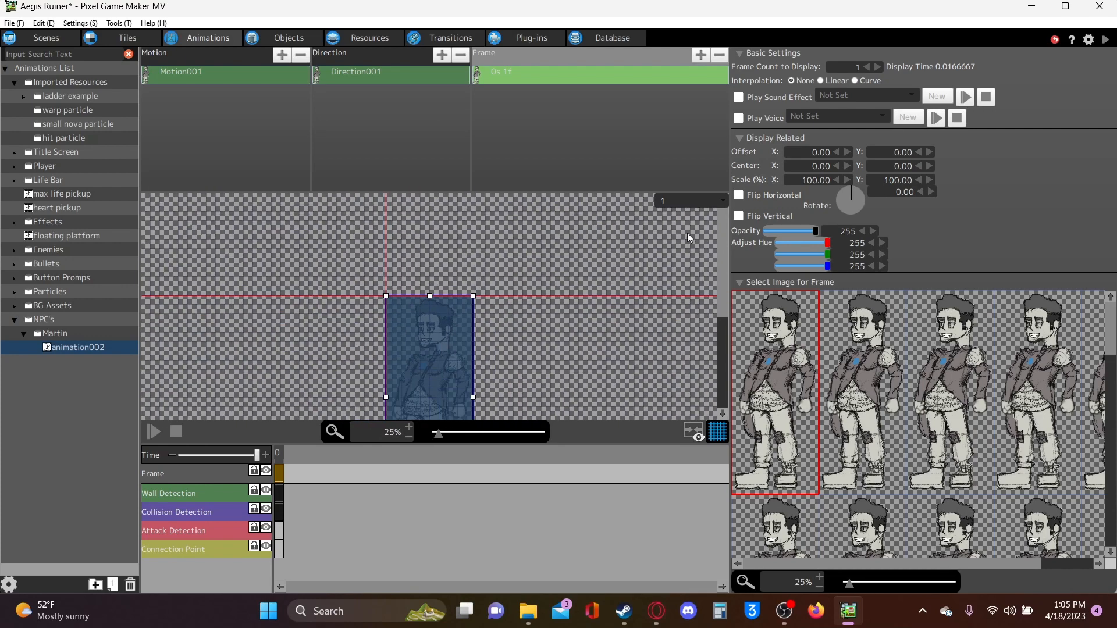
# Nudge the frame's center X upward and hide the collision detection and wall detection areas covering the character
pyautogui.click(844, 166)
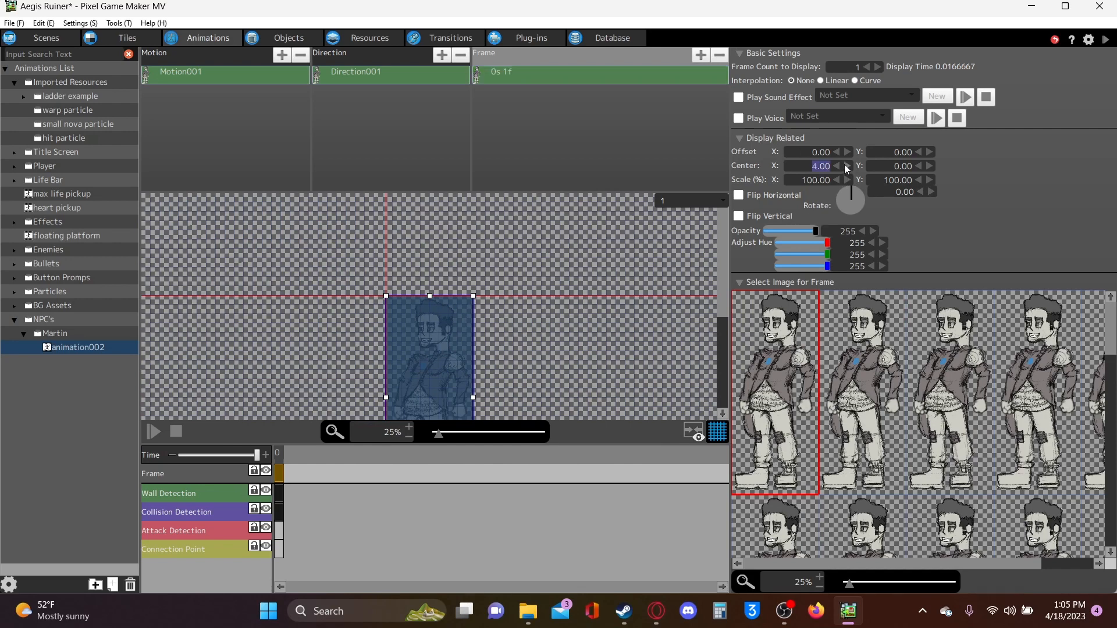
pyautogui.scroll(7, 846, 168)
pyautogui.click(266, 510)
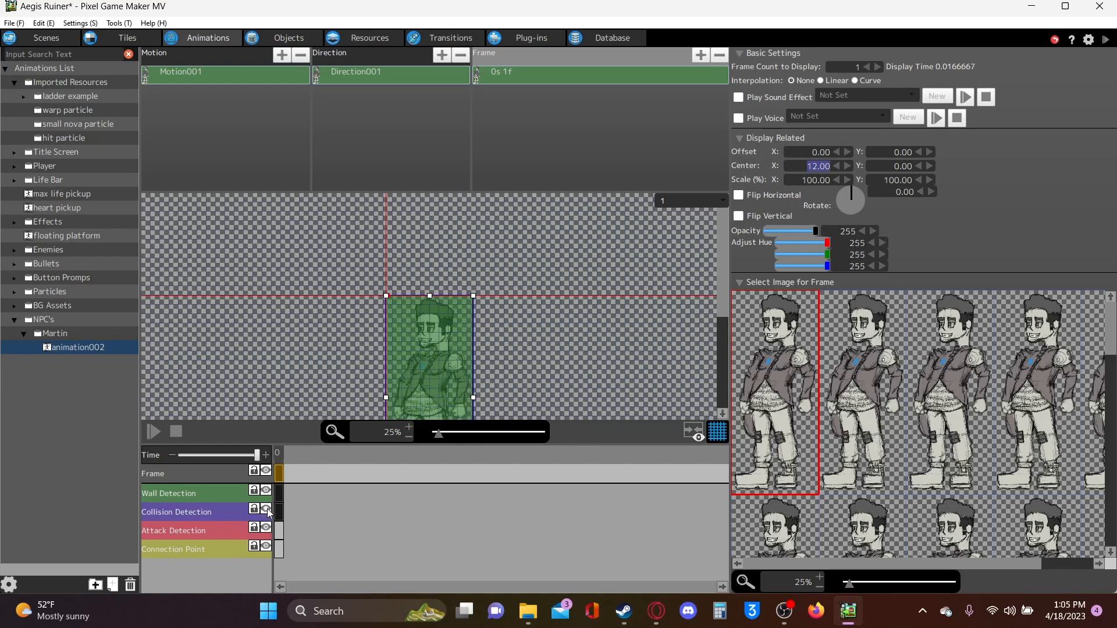
pyautogui.click(267, 490)
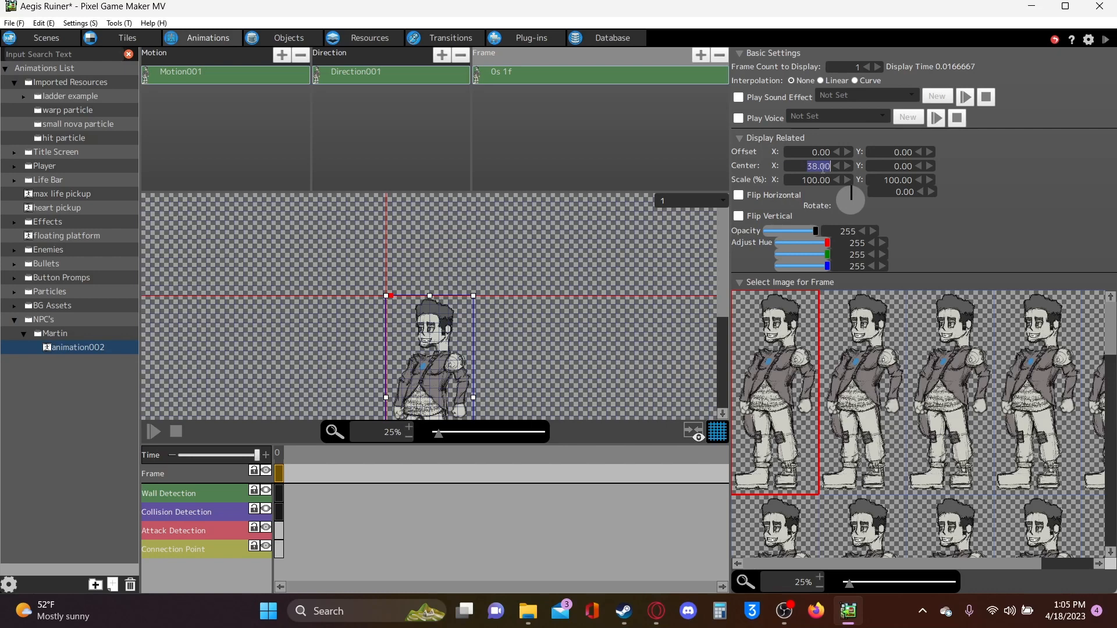
# Try a center X of 100 and settle on 300 so the center point sits midway across the character image
pyautogui.write('100')
pyautogui.click(499, 252)
pyautogui.moveTo(798, 166); pyautogui.dragTo(865, 161)
pyautogui.write('300')
pyautogui.press('Return')
pyautogui.scroll(-3, 499, 245)
pyautogui.scroll(1, 534, 232)
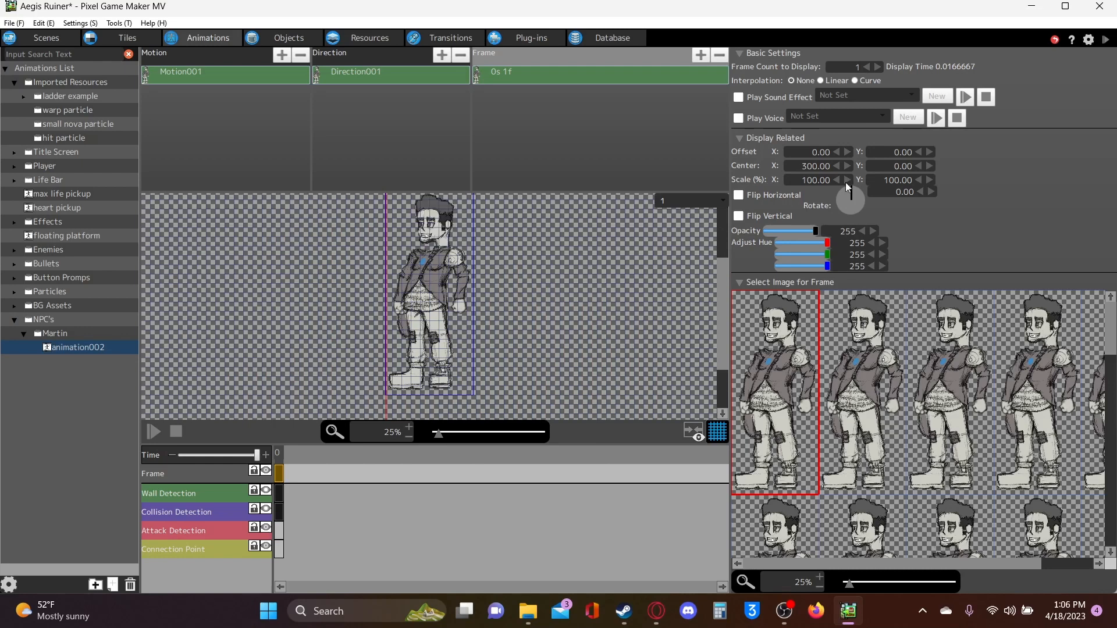
# Set the frame's center Y to 300
pyautogui.doubleClick(897, 167)
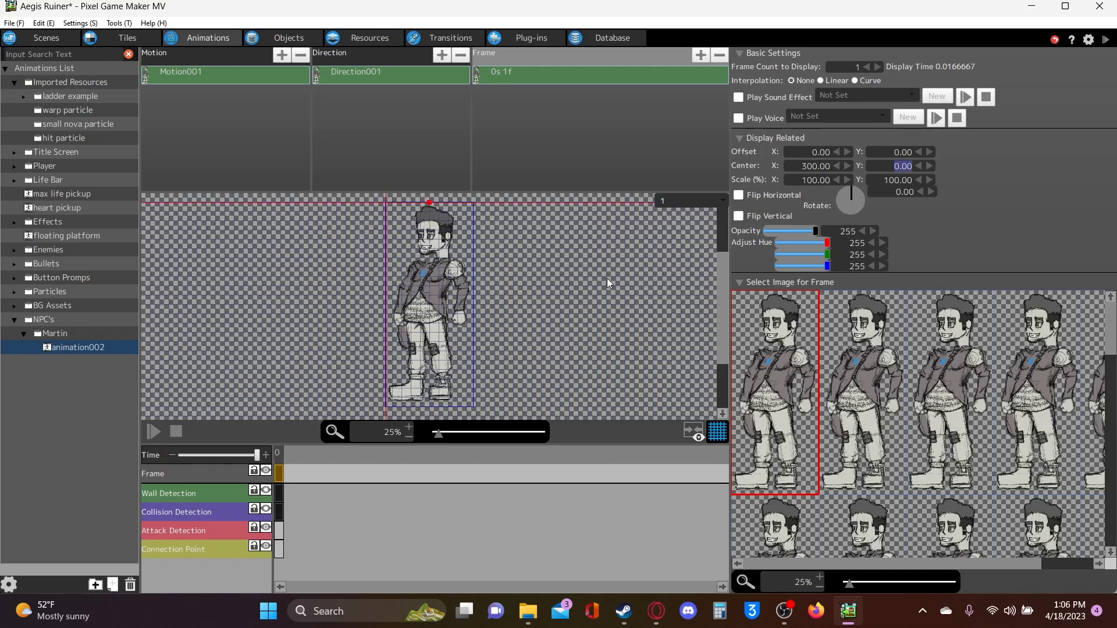
pyautogui.scroll(1, 606, 278)
pyautogui.write('300')
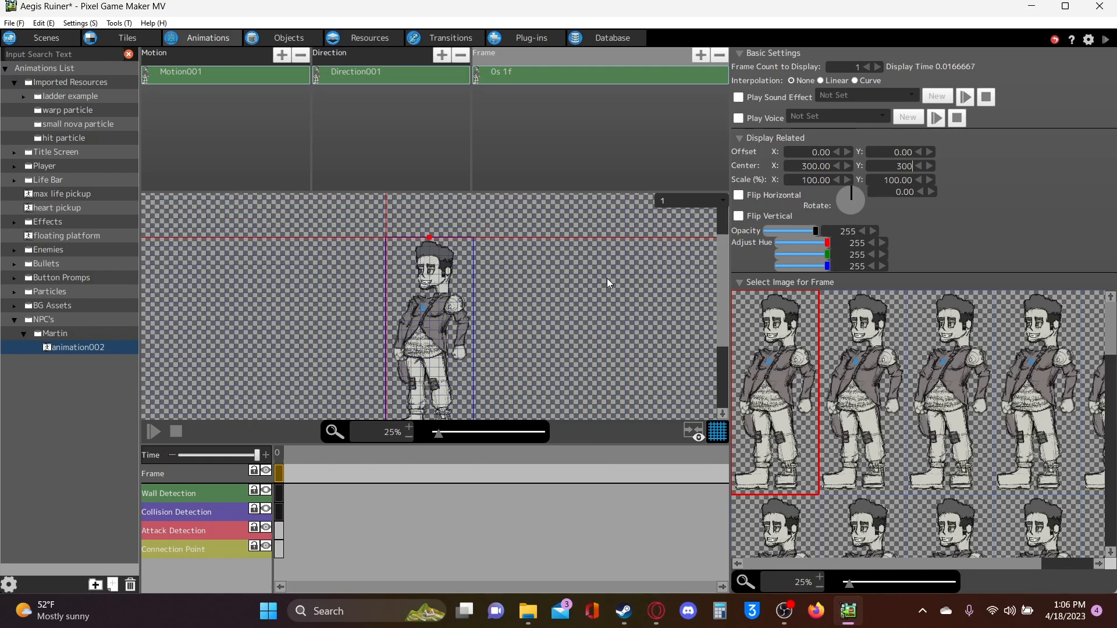
pyautogui.press('Return')
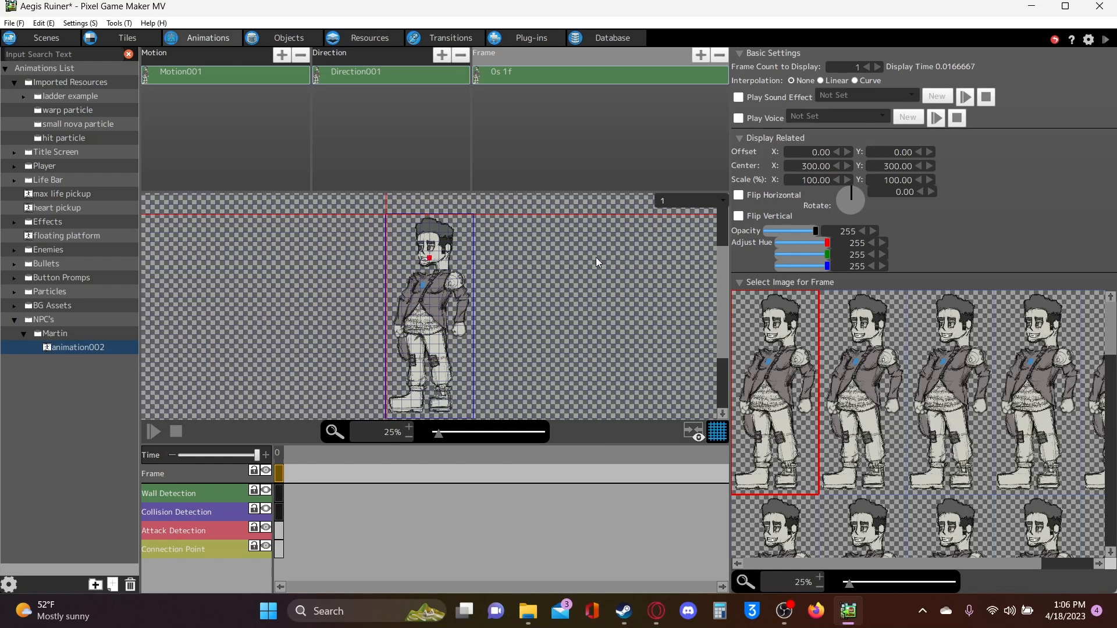
# Try center Y values of 900, 1200 and 1500 to lower the center point toward the character's boots
pyautogui.moveTo(884, 165); pyautogui.dragTo(938, 164)
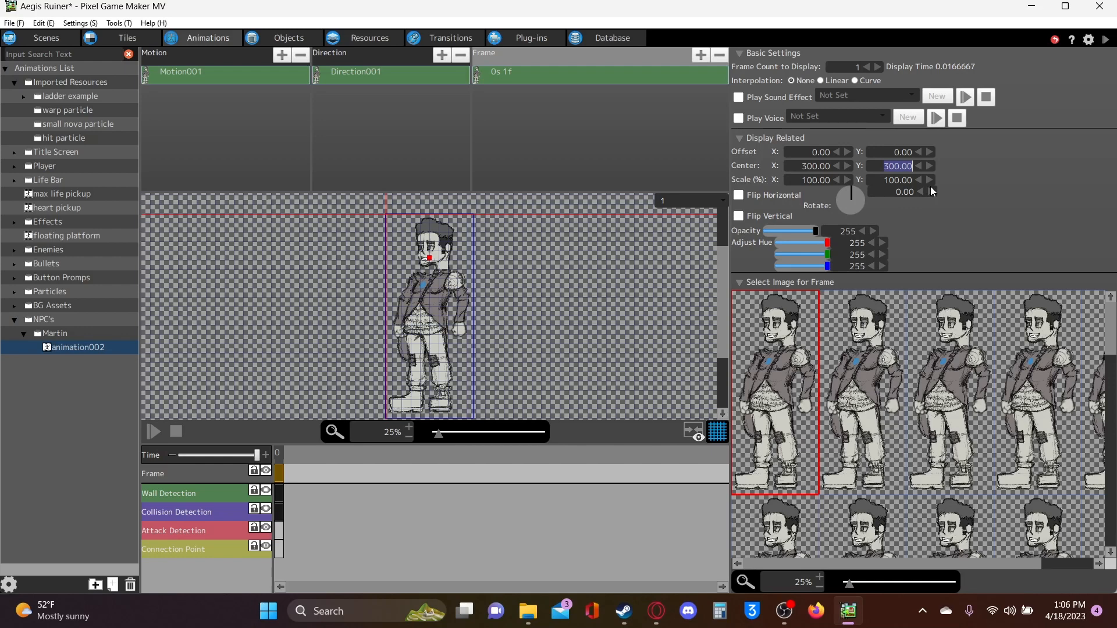
pyautogui.write('900')
pyautogui.click(580, 265)
pyautogui.doubleClick(888, 169)
pyautogui.write('1200')
pyautogui.click(579, 264)
pyautogui.doubleClick(878, 165)
pyautogui.write('1500')
pyautogui.press('Return')
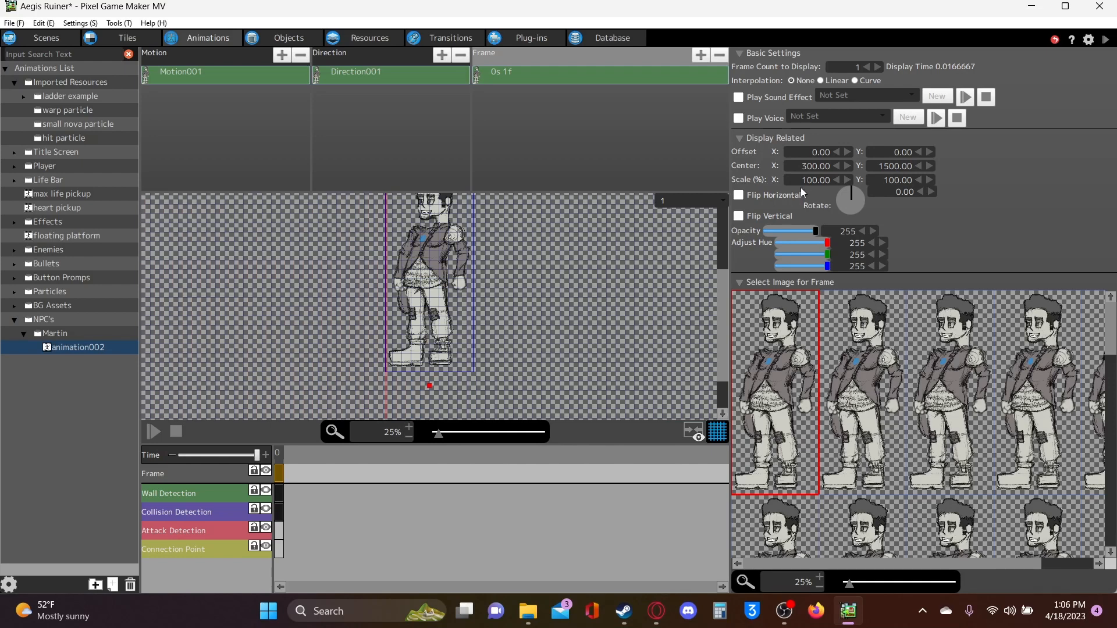
# Set center Y to 1300 and nudge it up to 1328 so the center point sits on the character's boots
pyautogui.doubleClick(879, 165)
pyautogui.write('1300')
pyautogui.press('Return')
pyautogui.click(929, 166)
pyautogui.click(928, 167)
pyautogui.click(927, 166)
pyautogui.scroll(1, 444, 350)
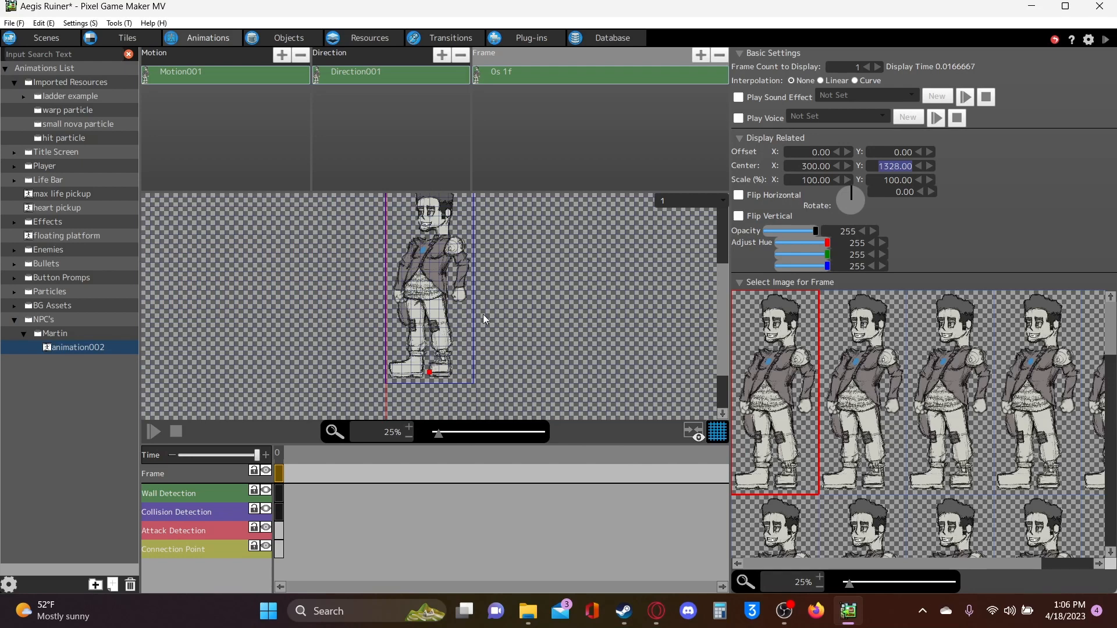
pyautogui.scroll(1, 483, 321)
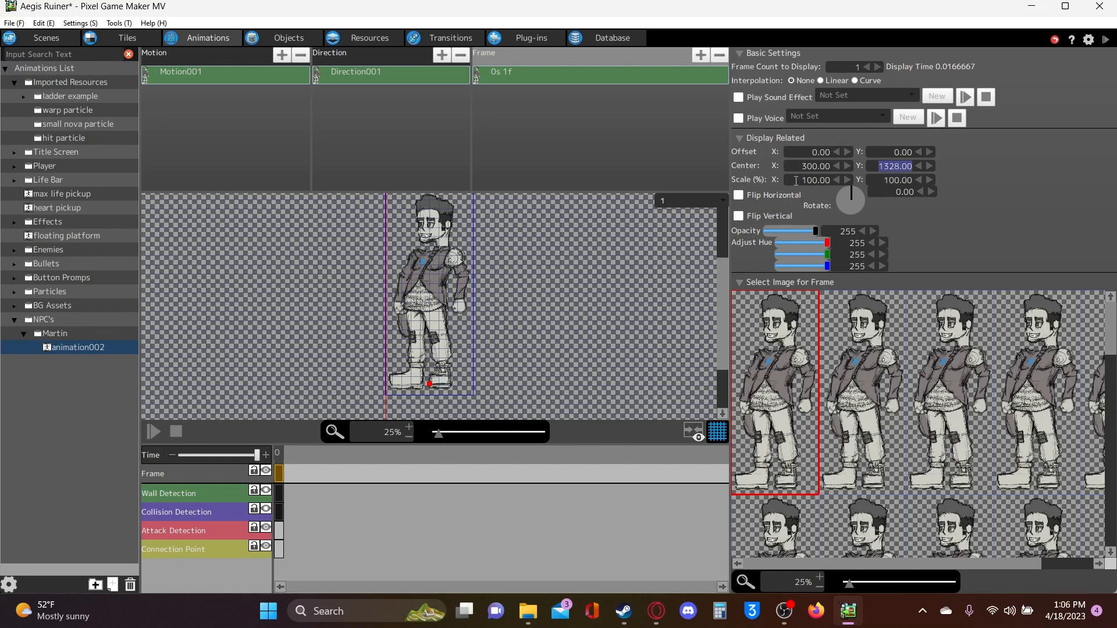
# Scale the character image to 18% in both X and Y
pyautogui.scroll(-5, 561, 267)
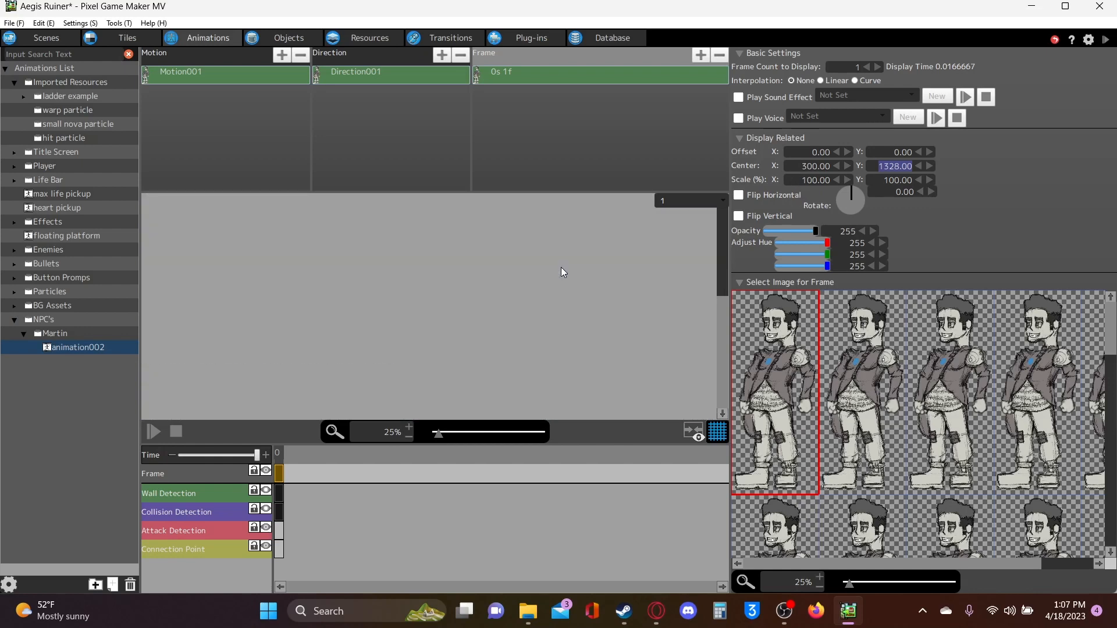
pyautogui.scroll(6, 561, 267)
pyautogui.scroll(7, 561, 268)
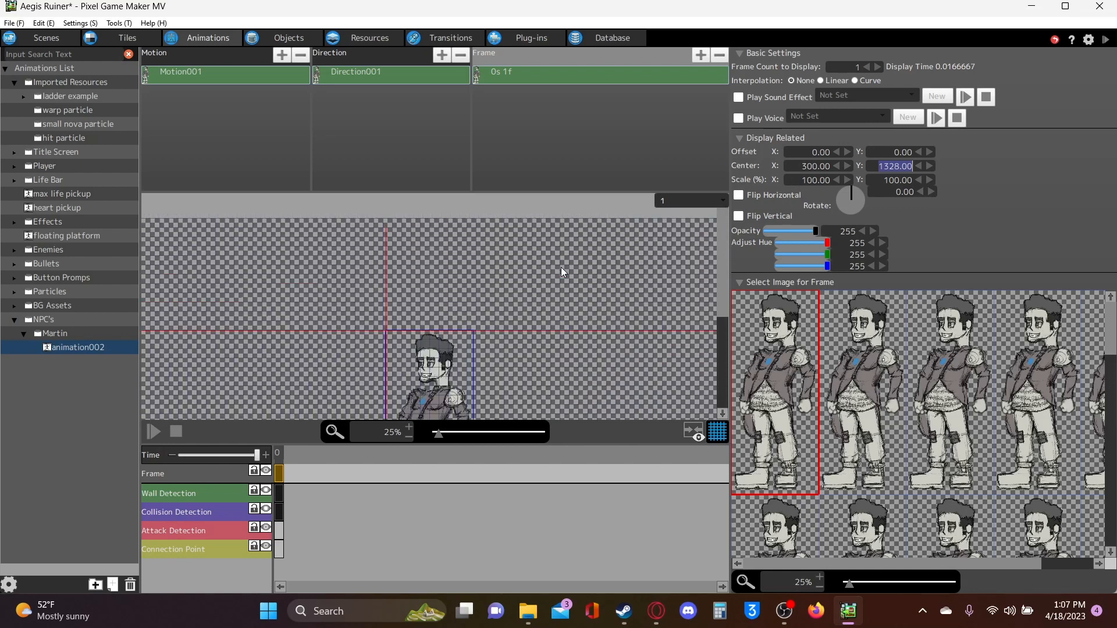
pyautogui.scroll(-6, 561, 268)
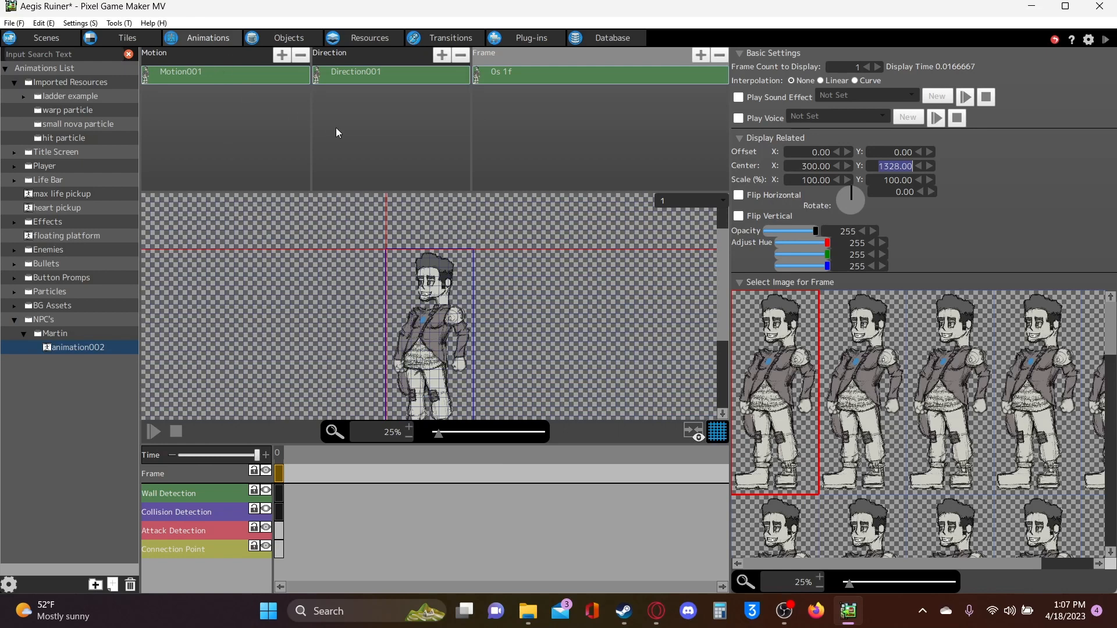
pyautogui.click(794, 178)
pyautogui.write('1')
pyautogui.click(888, 180)
pyautogui.write('1')
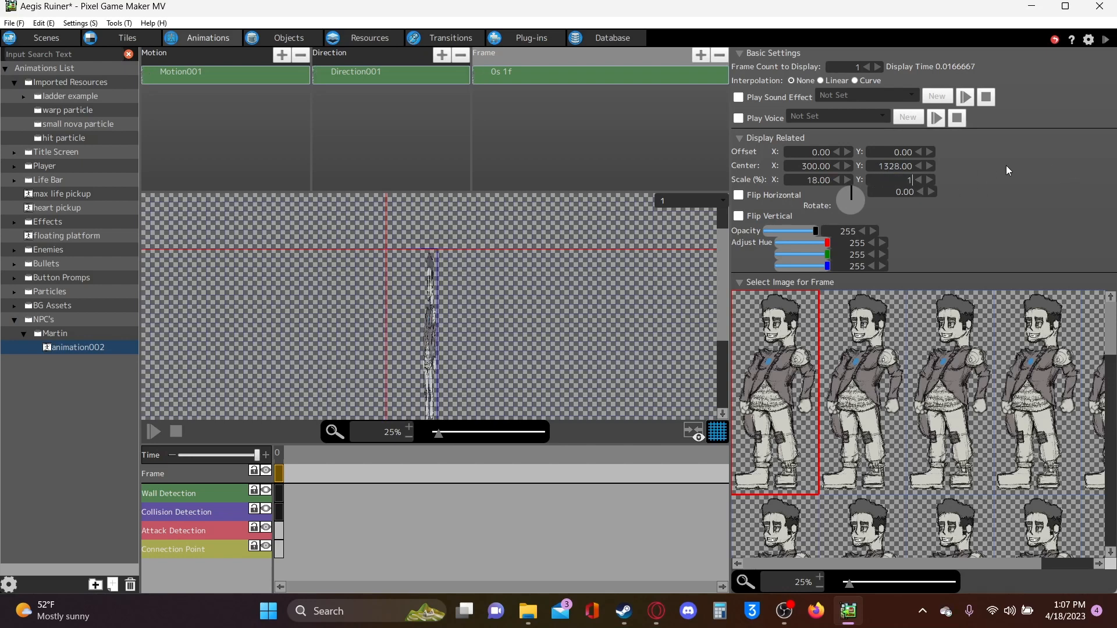
pyautogui.write('8')
pyautogui.press('Return')
# Set the origin of Martin's new animation to Floor
pyautogui.scroll(-5, 471, 286)
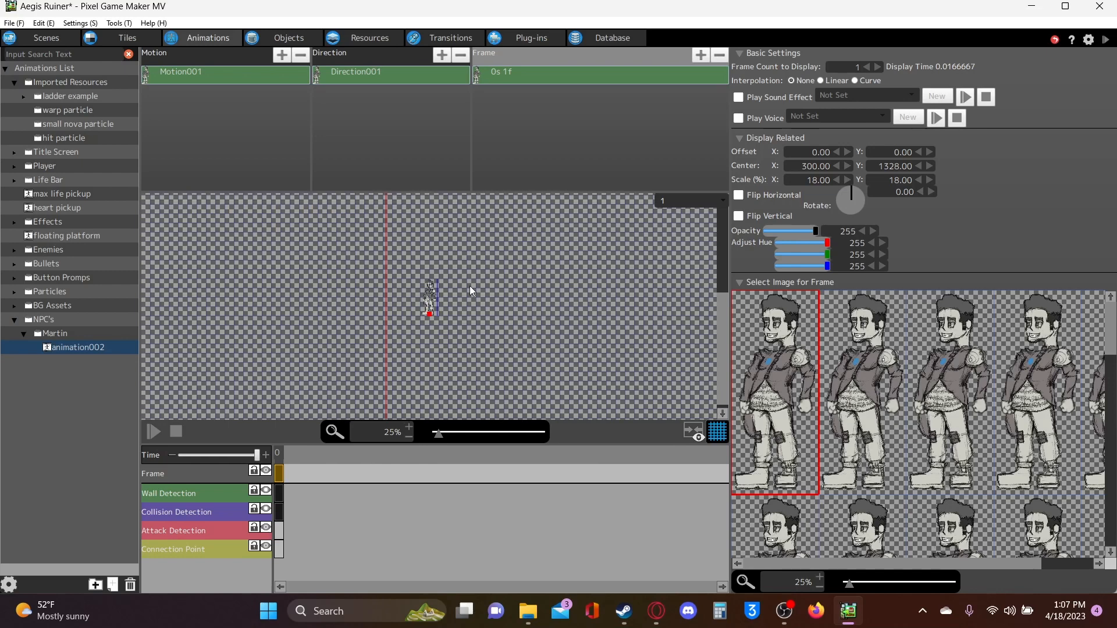
pyautogui.scroll(-3, 470, 286)
pyautogui.scroll(4, 470, 286)
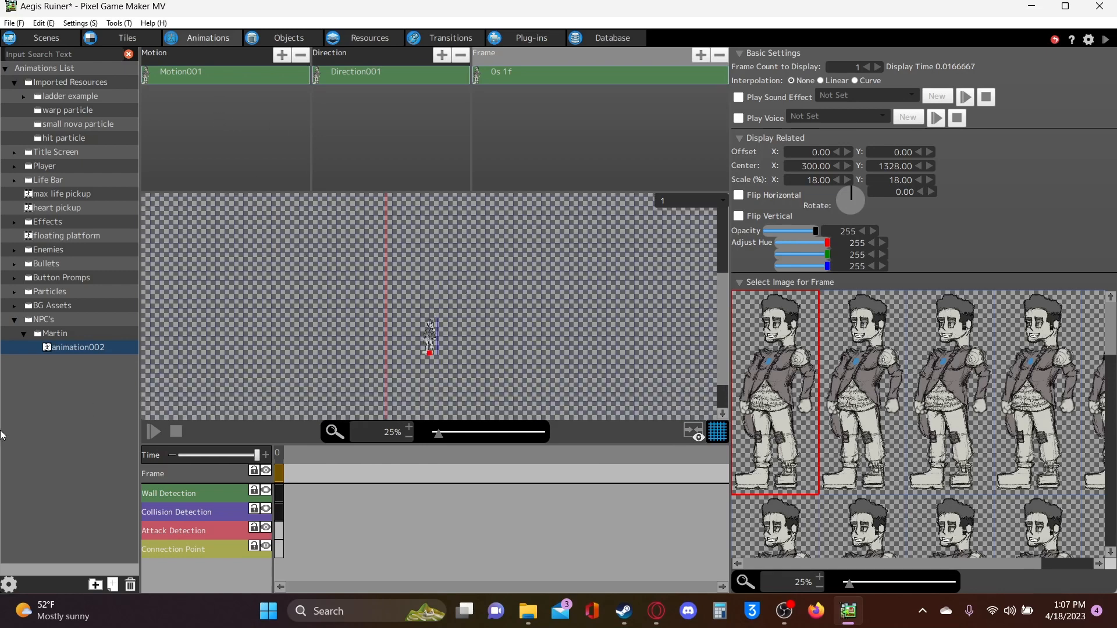
pyautogui.click(48, 347)
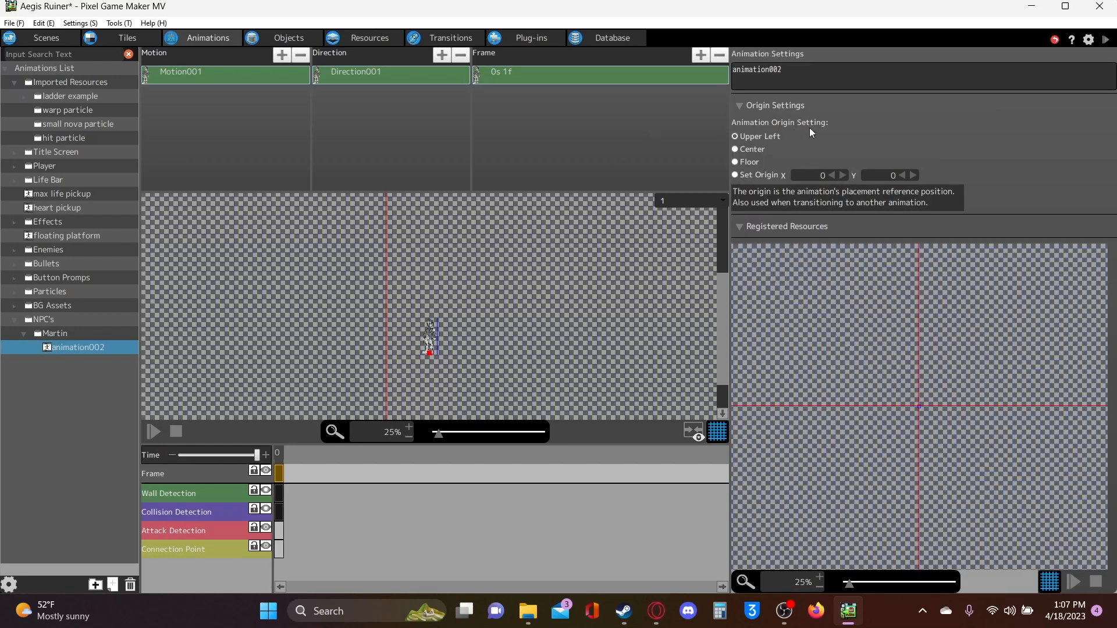
pyautogui.click(736, 149)
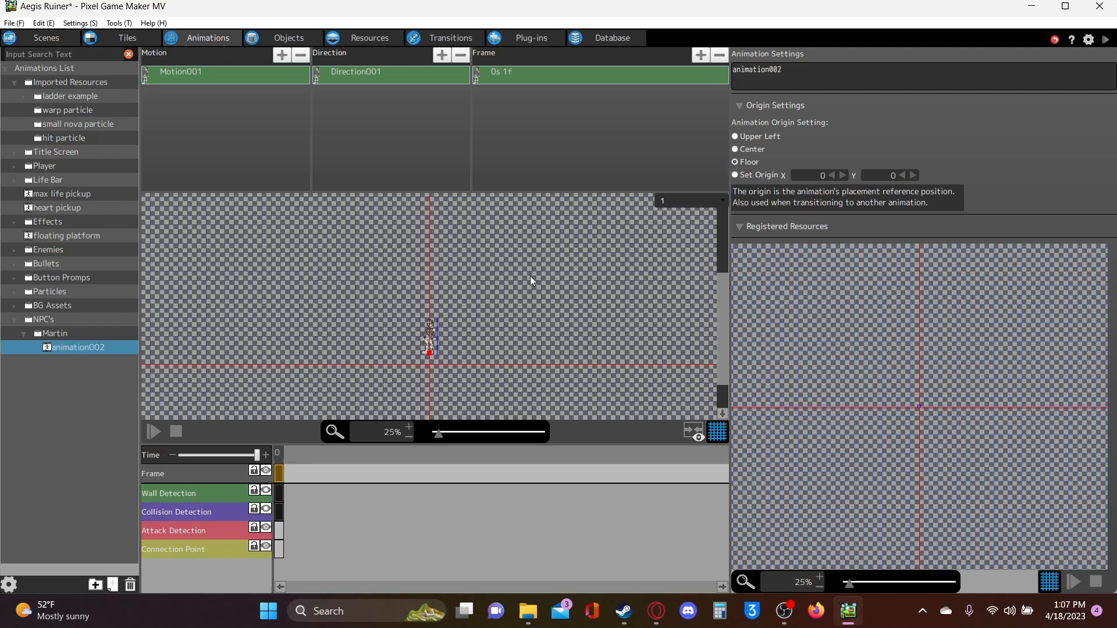
# Check the origin setting of player_v2 and set the origin of Martin's new animation to Center to match
pyautogui.click(11, 167)
pyautogui.click(35, 186)
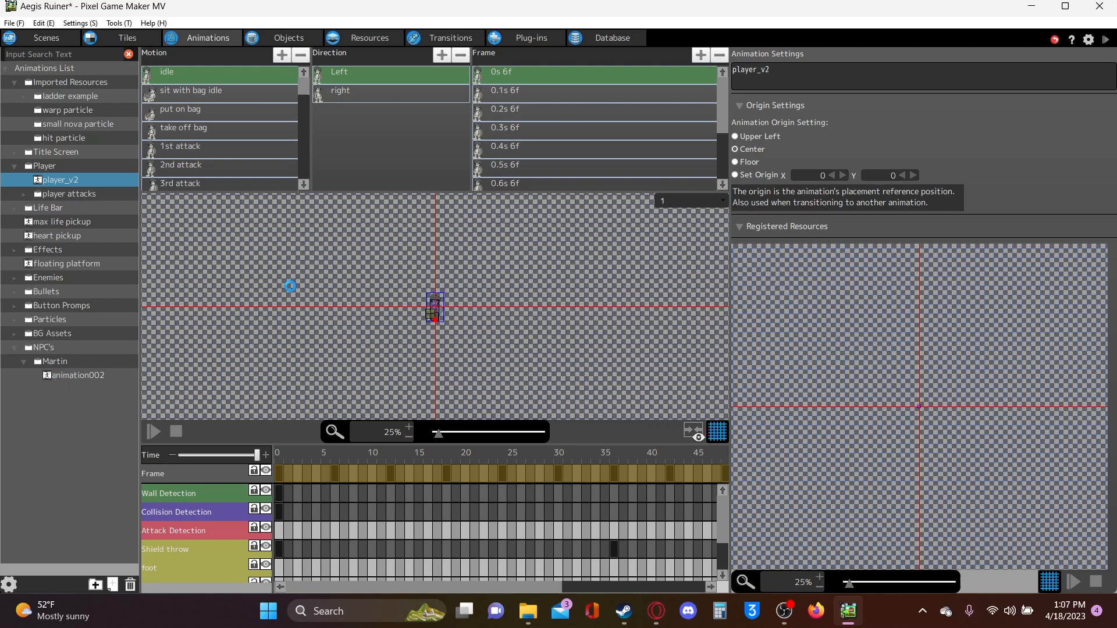
pyautogui.click(60, 376)
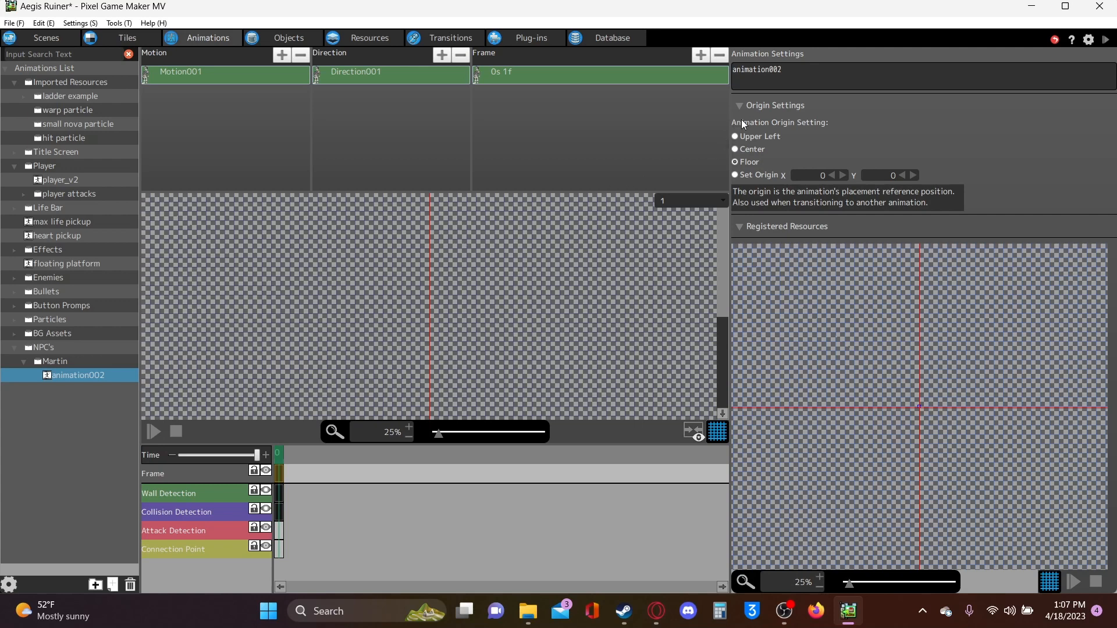
pyautogui.click(736, 150)
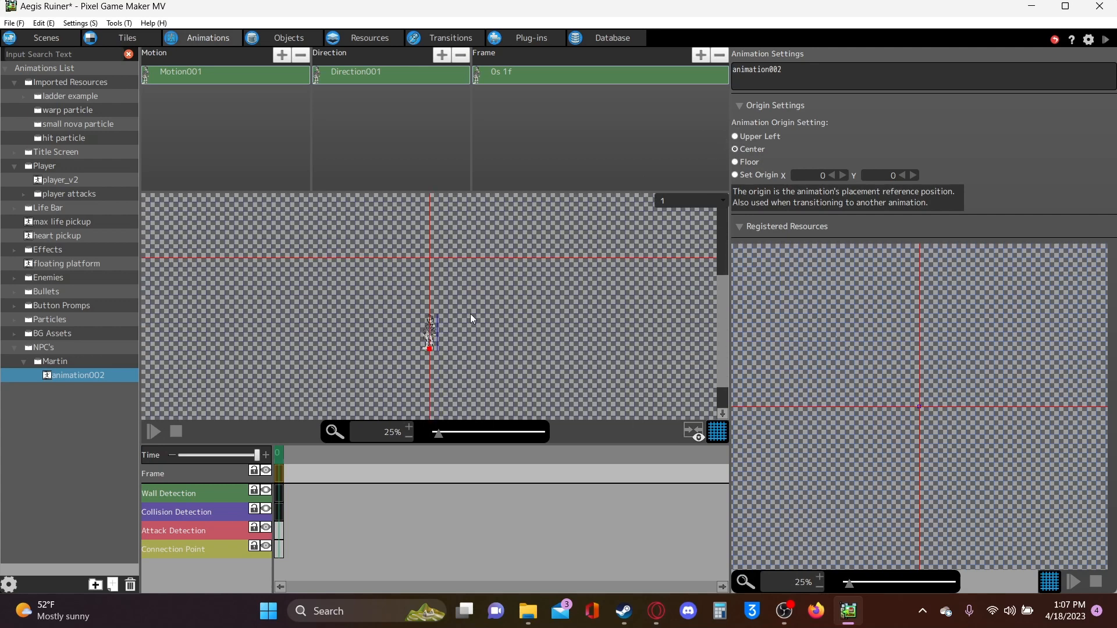
# Reopen the frame of Martin's animation and enlarge the canvas view to 50% around the scaled character
pyautogui.click(466, 112)
pyautogui.click(429, 332)
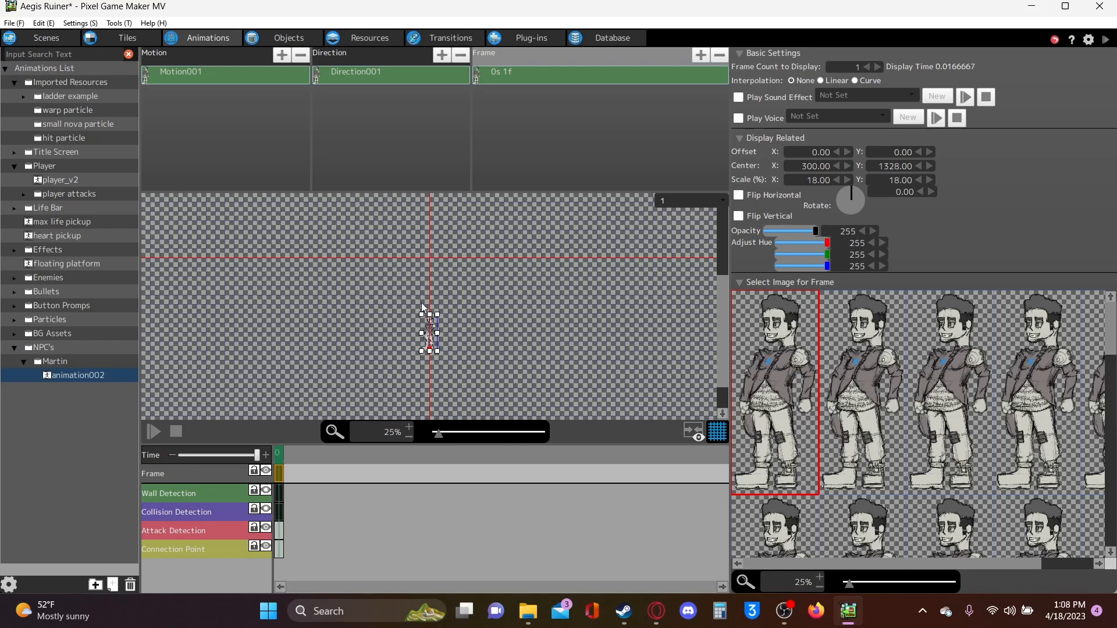
pyautogui.click(408, 296)
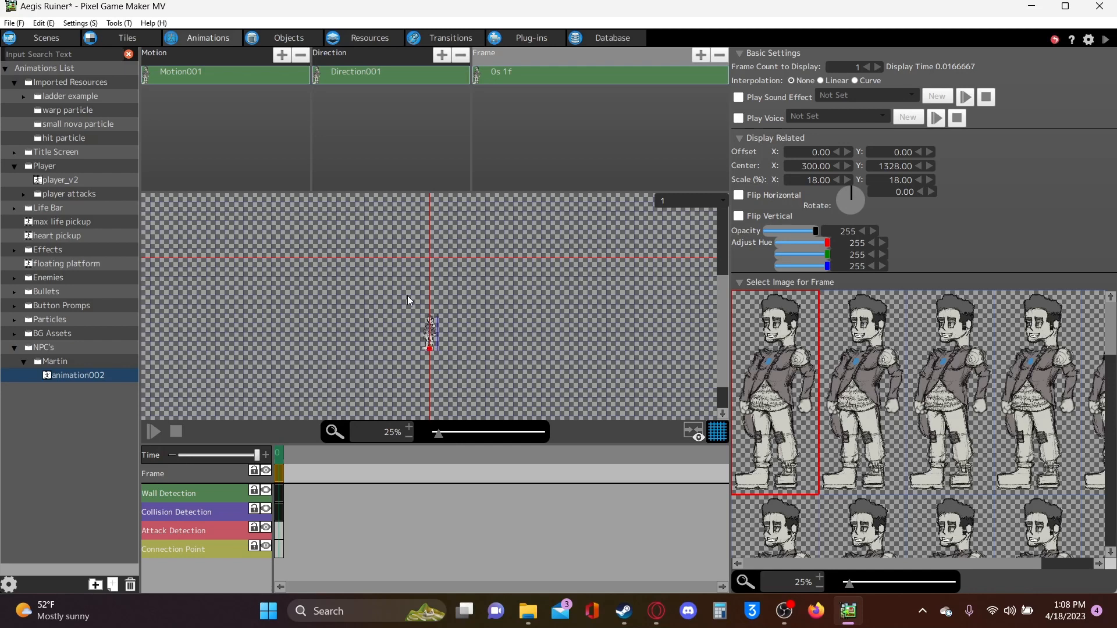
pyautogui.click(432, 332)
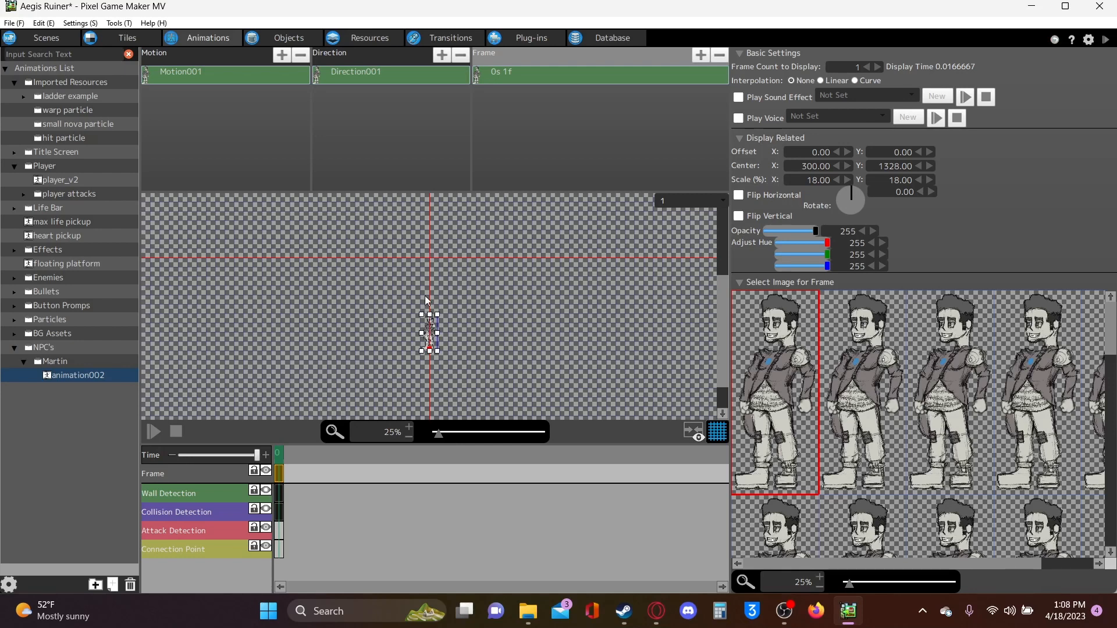
pyautogui.click(490, 76)
pyautogui.click(432, 332)
pyautogui.scroll(1, 384, 357)
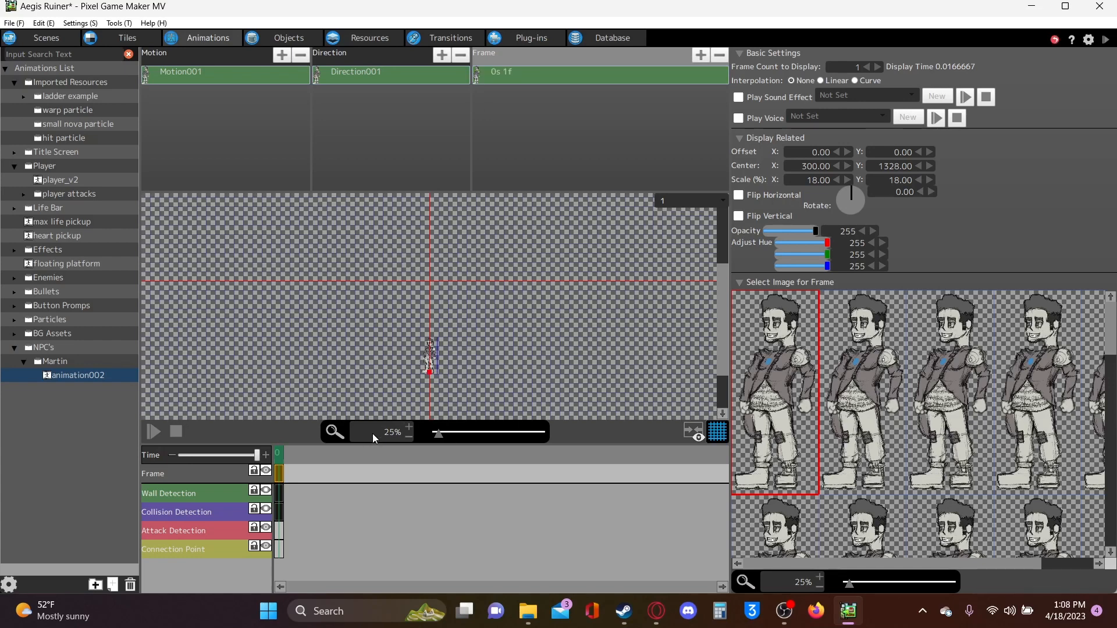
pyautogui.scroll(1, 373, 434)
pyautogui.scroll(-2, 412, 325)
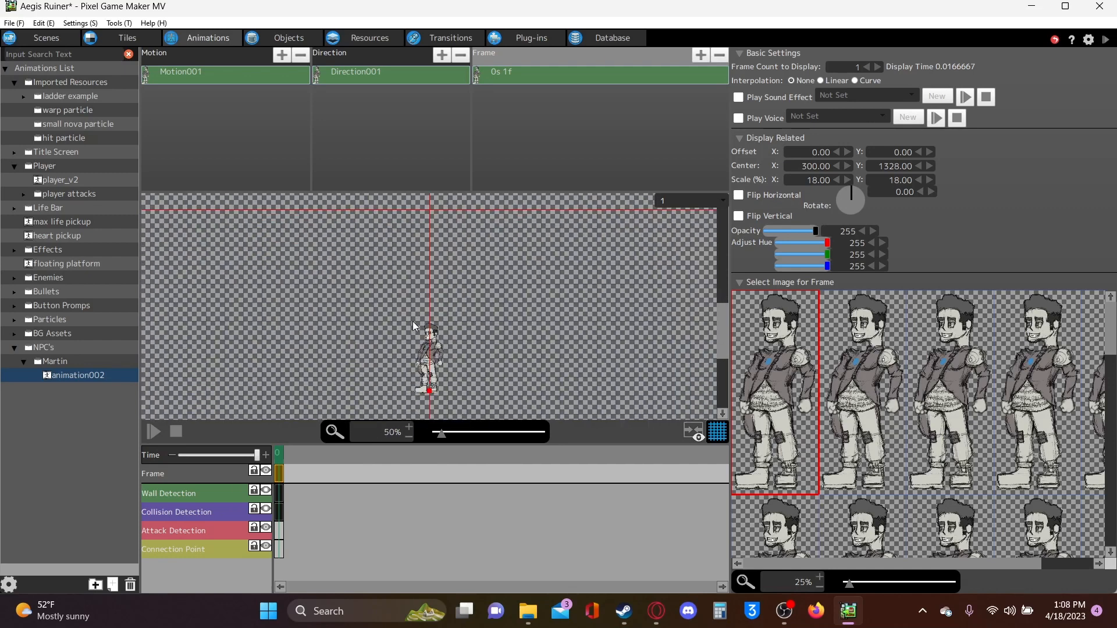
# Try shifting the character image sideways between offset X -8 and 4, and return it to 0
pyautogui.click(428, 359)
pyautogui.click(839, 153)
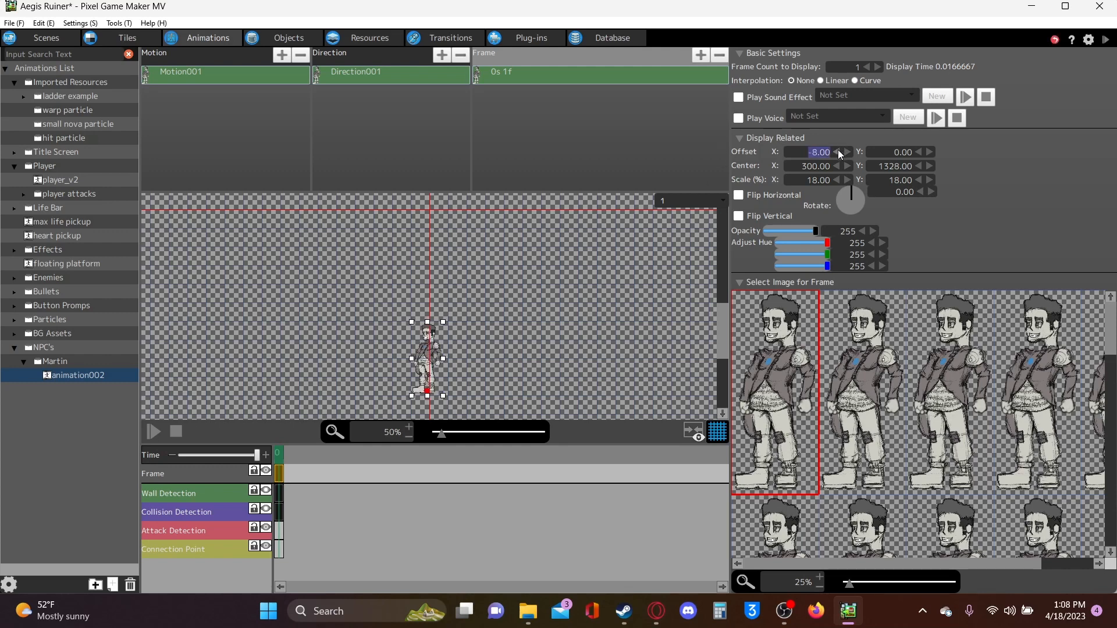
pyautogui.click(848, 153)
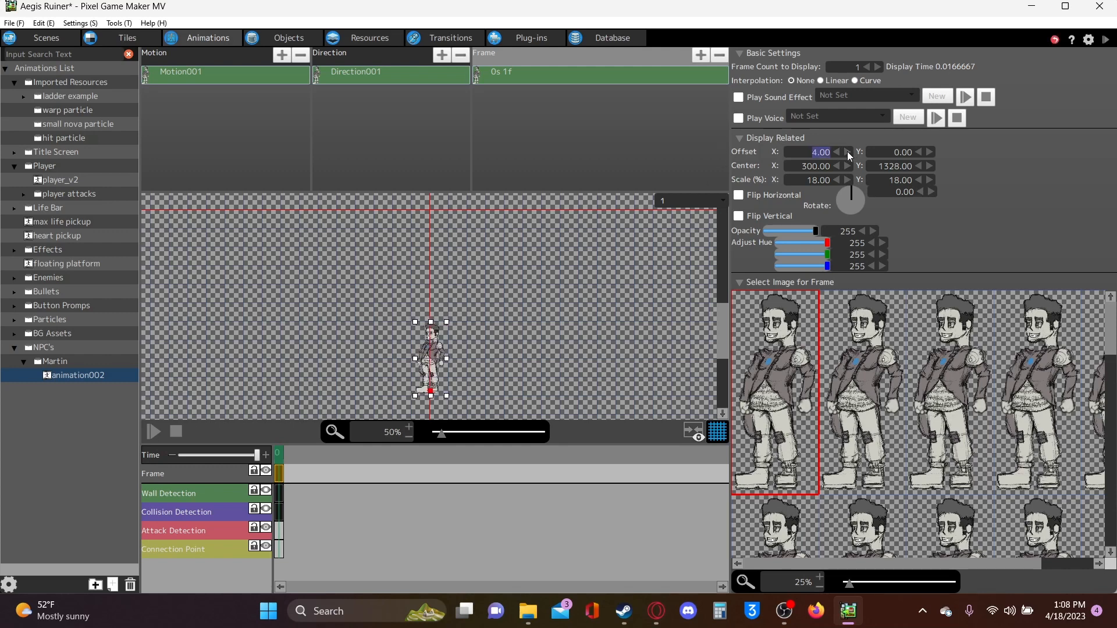
pyautogui.click(838, 152)
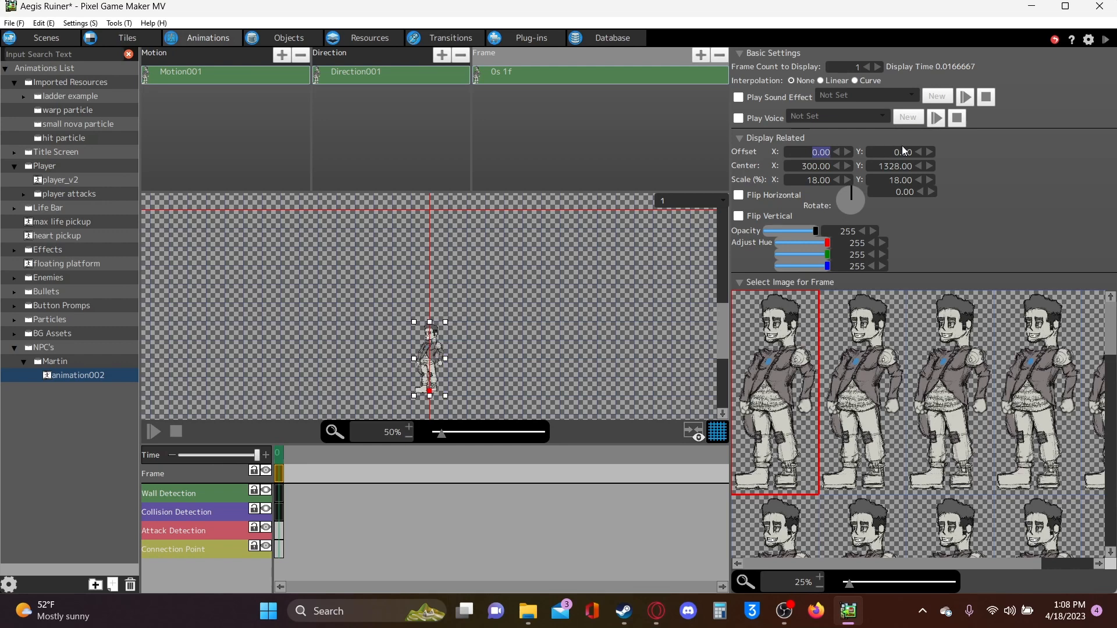
# Raise the character image by setting its offset Y to -200
pyautogui.click(920, 152)
pyautogui.click(921, 152)
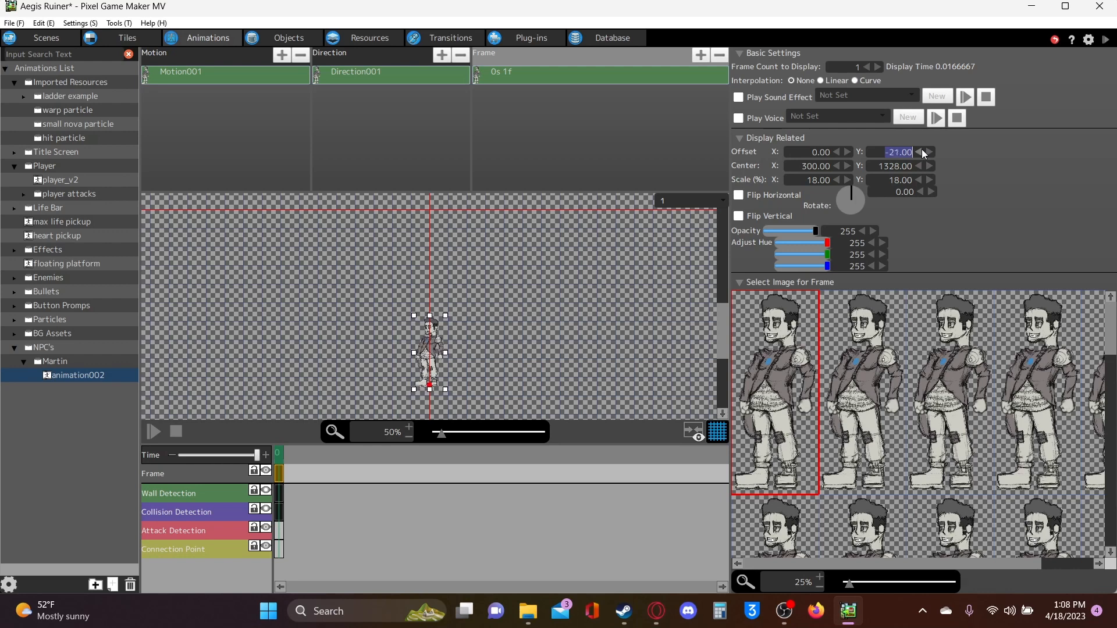
pyautogui.click(921, 153)
pyautogui.click(893, 153)
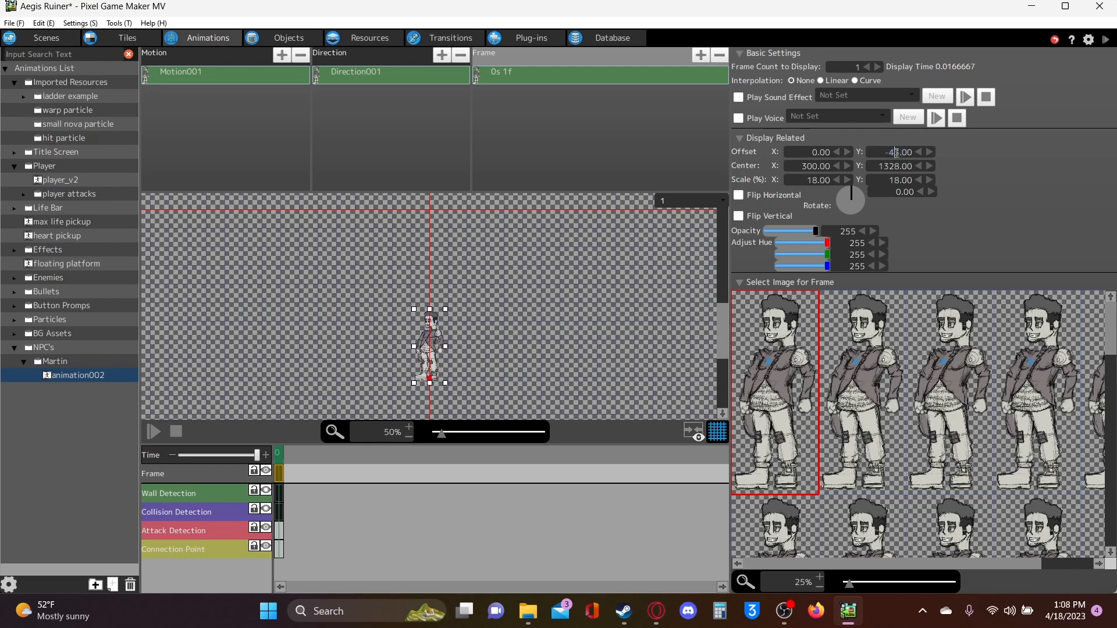
pyautogui.moveTo(889, 153); pyautogui.dragTo(912, 153)
pyautogui.click(529, 273)
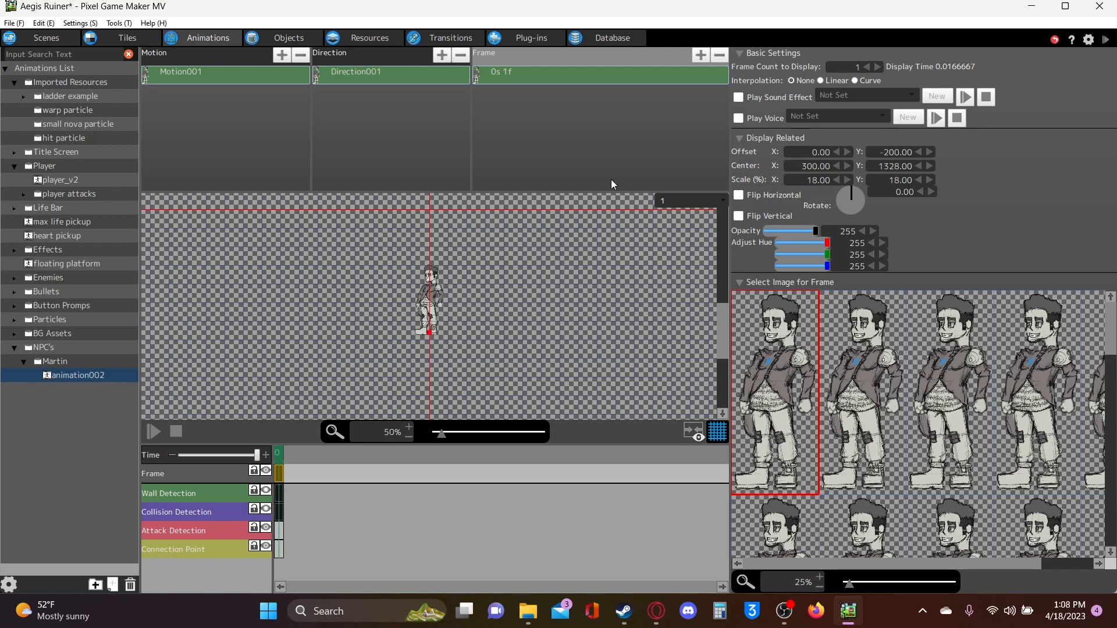
# Set the offset Y of Martin's character image to -600
pyautogui.moveTo(881, 153); pyautogui.dragTo(901, 153)
pyautogui.write('-600')
pyautogui.press('Return')
pyautogui.scroll(2, 508, 259)
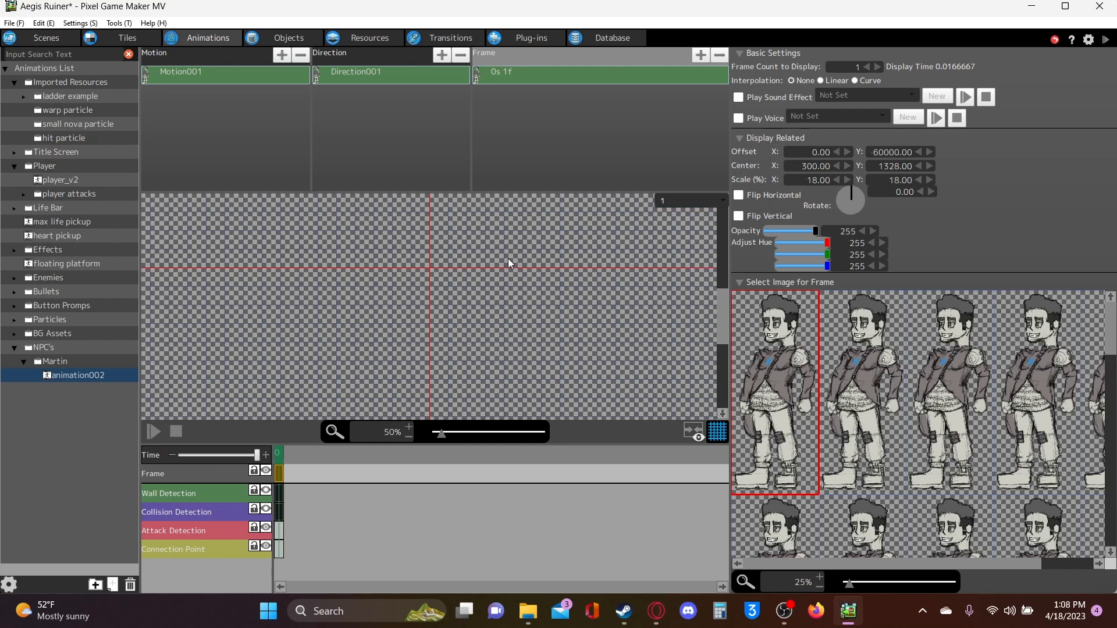
pyautogui.scroll(-1, 508, 258)
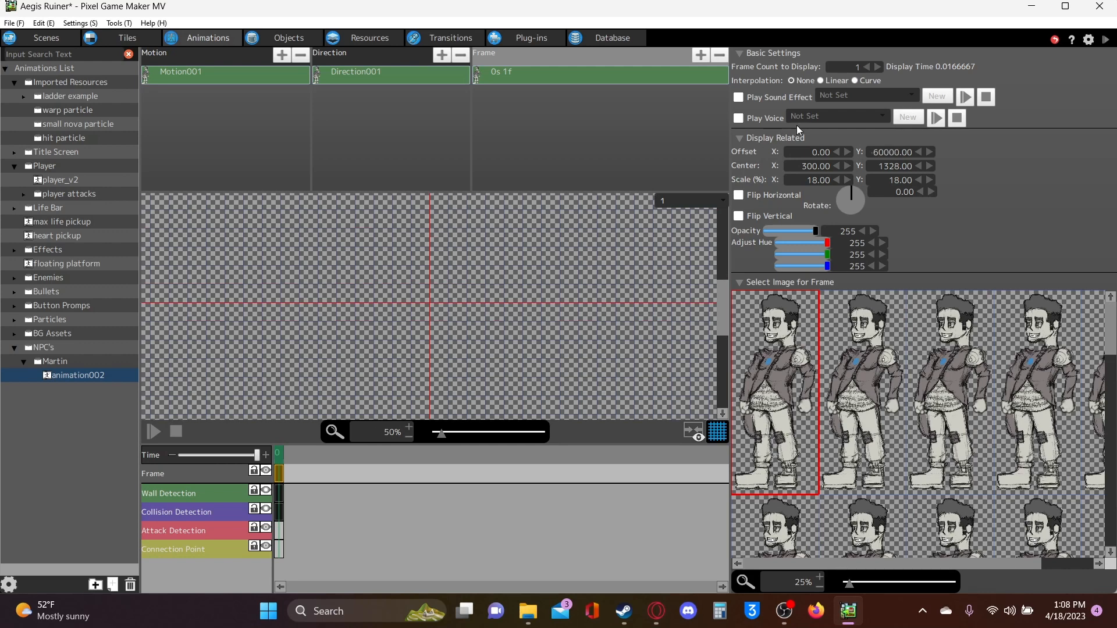
pyautogui.tripleClick(877, 149)
pyautogui.write('-600')
pyautogui.press('Return')
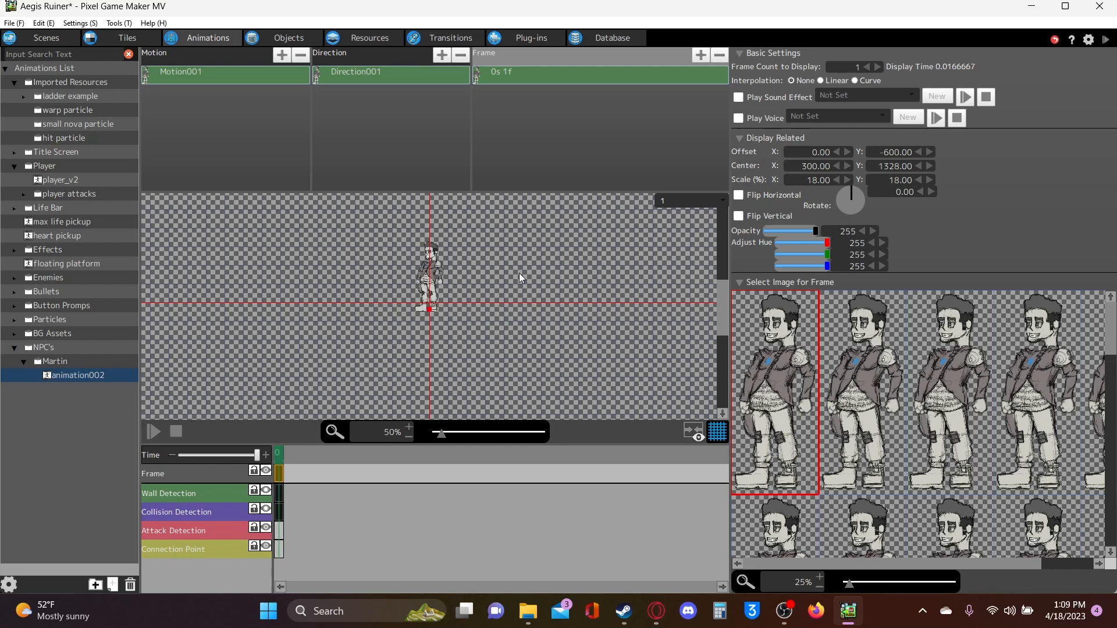
# Lower the character image step by step to offset Y -500 so the body is centered on the horizontal guide
pyautogui.click(929, 152)
pyautogui.moveTo(929, 150); pyautogui.dragTo(930, 150)
pyautogui.click(929, 150)
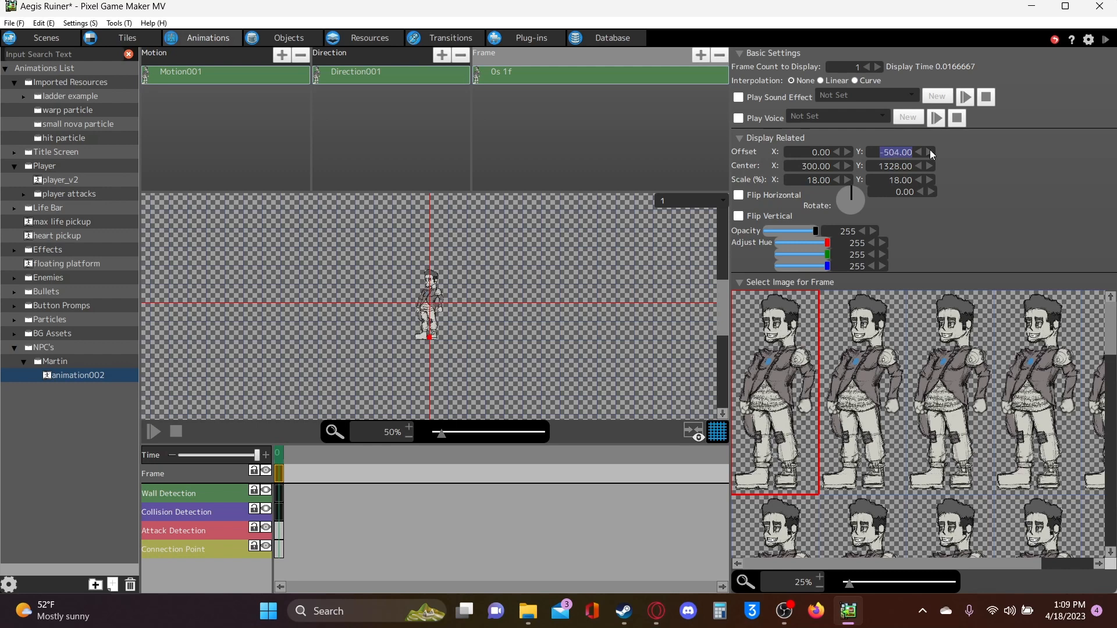
pyautogui.click(930, 151)
pyautogui.click(929, 150)
pyautogui.click(929, 150)
pyautogui.click(930, 152)
pyautogui.click(405, 336)
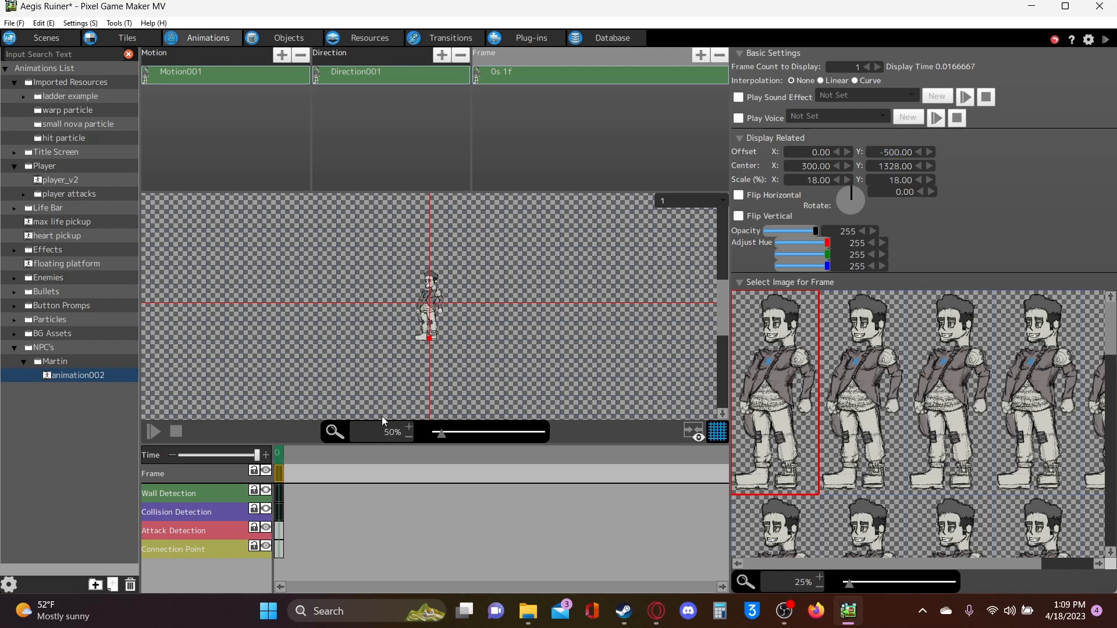
# Shrink the wall detection box to Martin's lower legs, about 601 by 378 at position Y 967, and check the collision detection area
pyautogui.scroll(2, 389, 422)
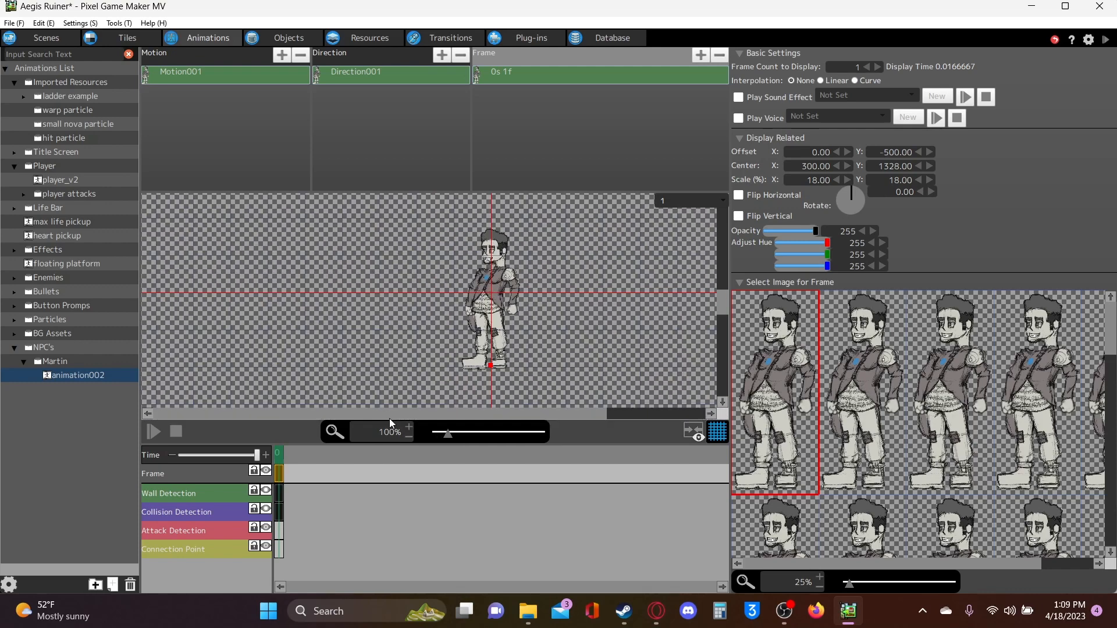
pyautogui.scroll(2, 383, 428)
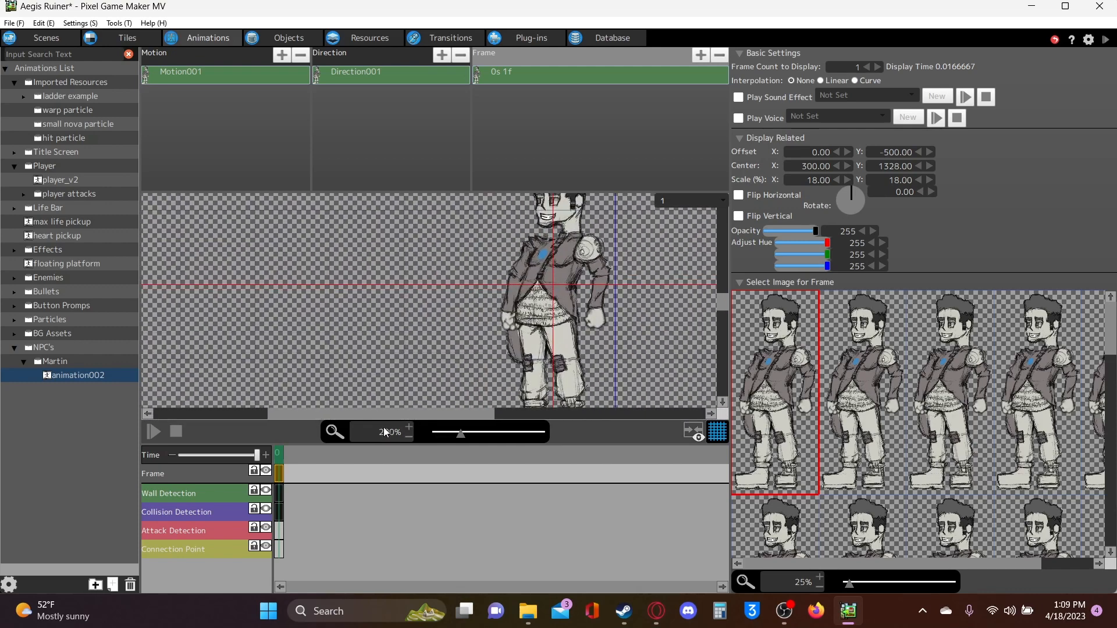
pyautogui.scroll(-2, 383, 427)
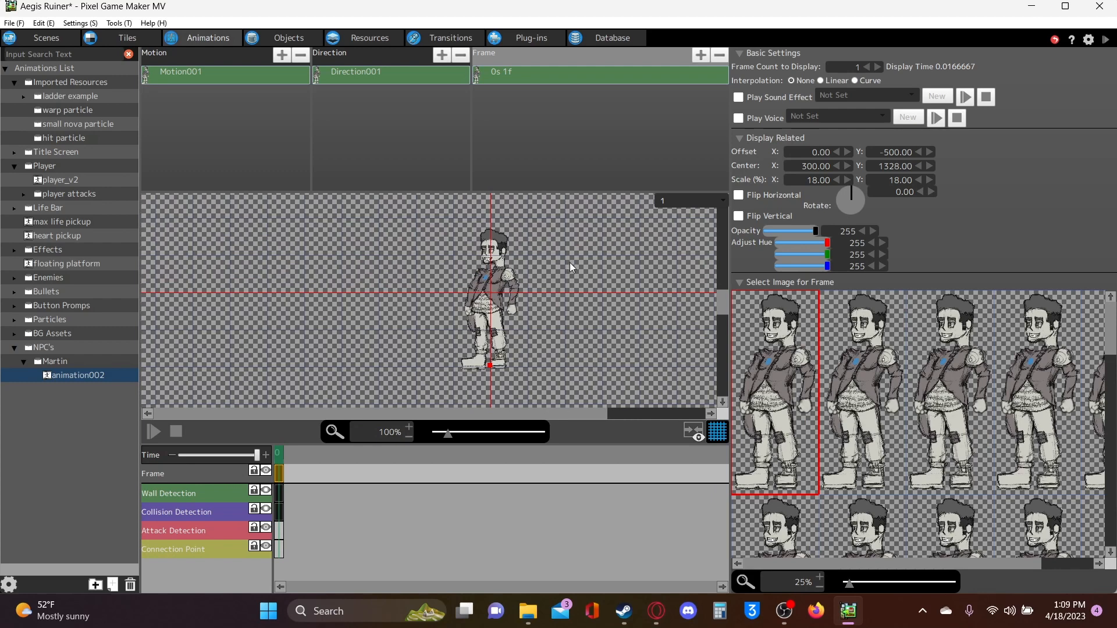
pyautogui.moveTo(569, 262); pyautogui.dragTo(530, 273)
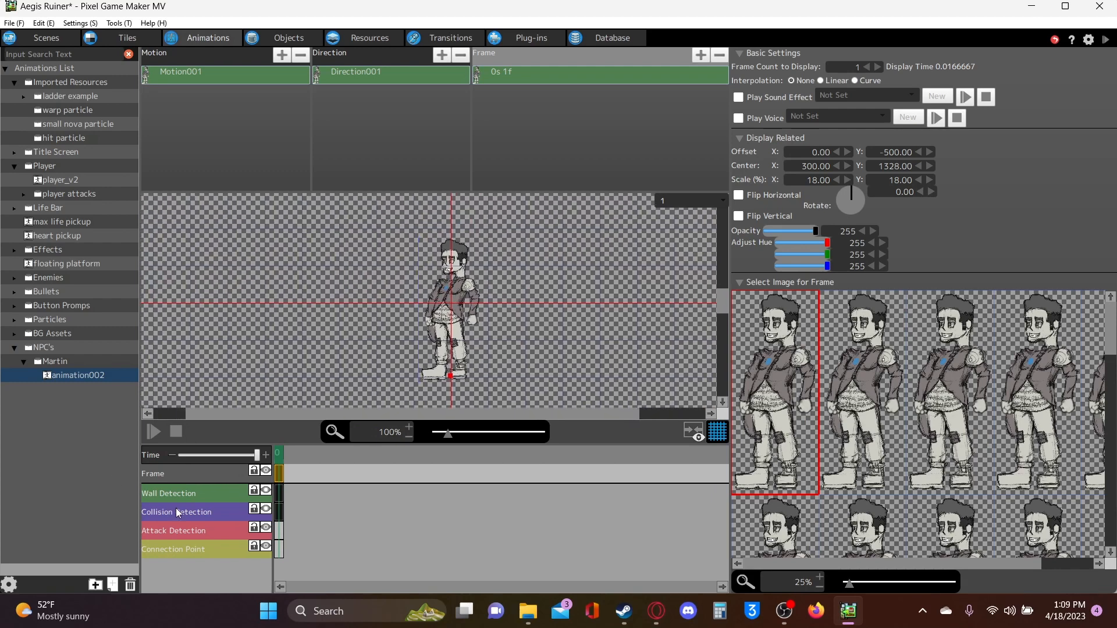
pyautogui.click(282, 496)
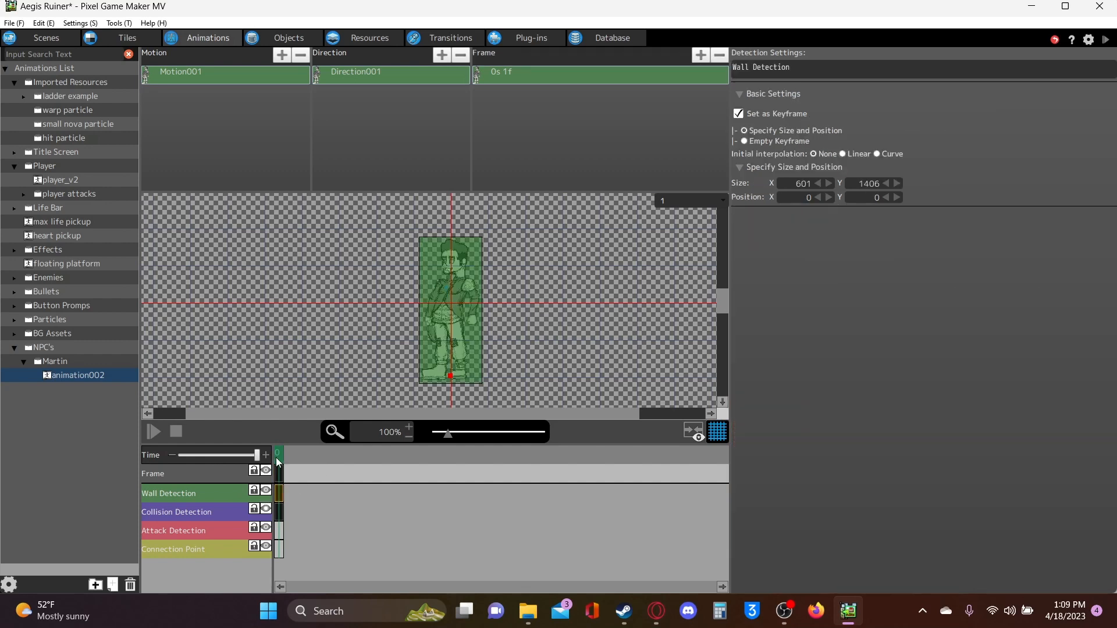
pyautogui.click(440, 296)
pyautogui.moveTo(453, 238); pyautogui.dragTo(444, 353)
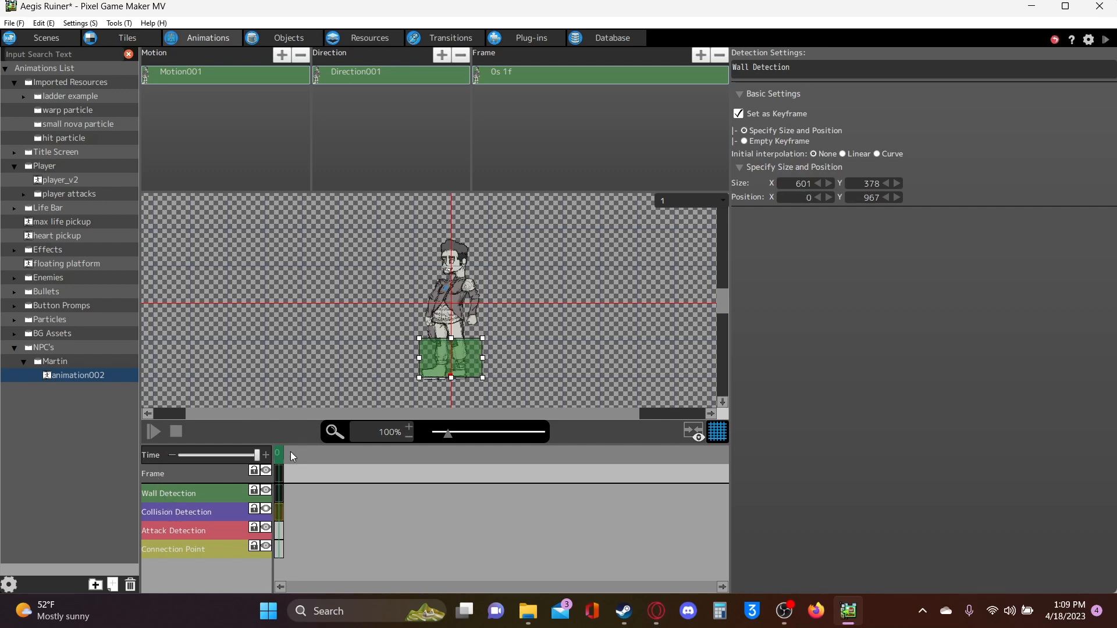
pyautogui.click(266, 511)
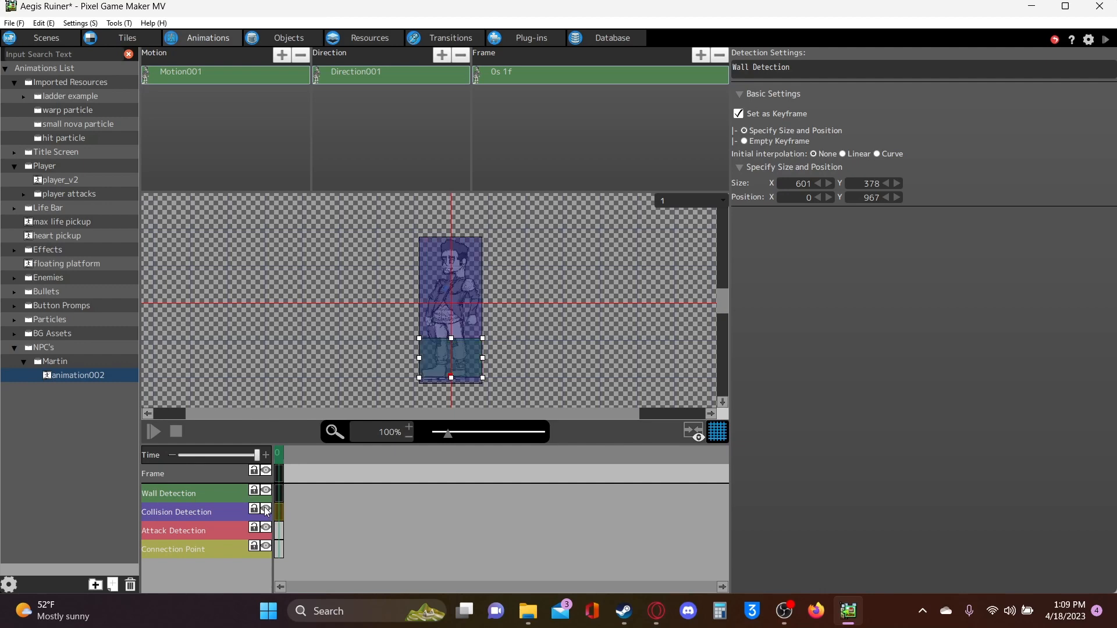
pyautogui.click(267, 510)
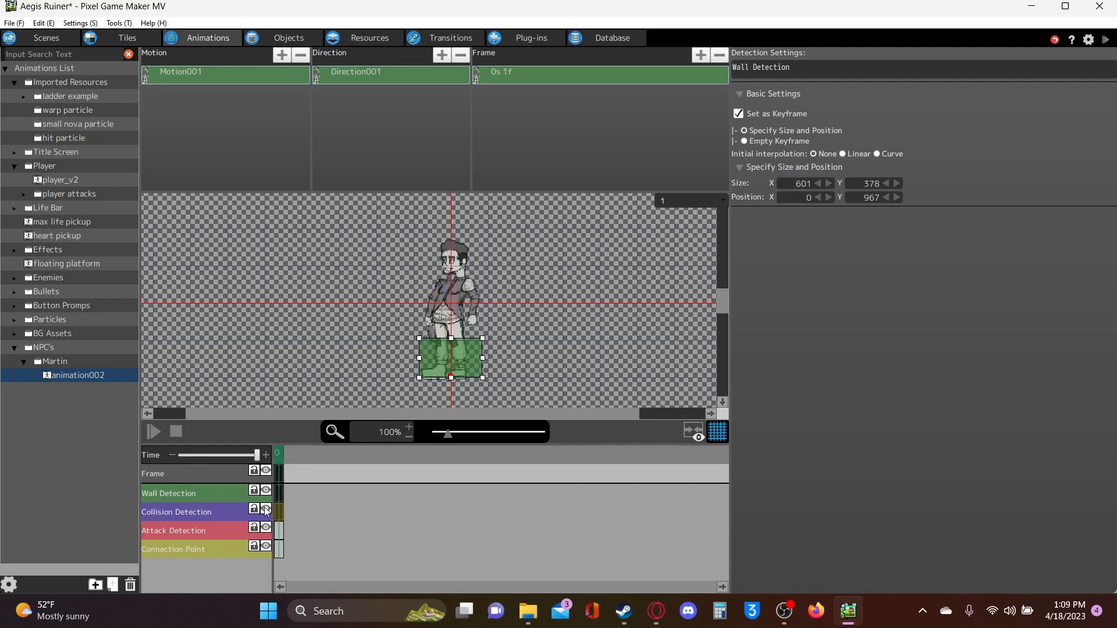
# Add four frames to the animation from the remaining sprite images in the first frame's row, keeping offset Y -500
pyautogui.click(520, 77)
pyautogui.click(539, 73)
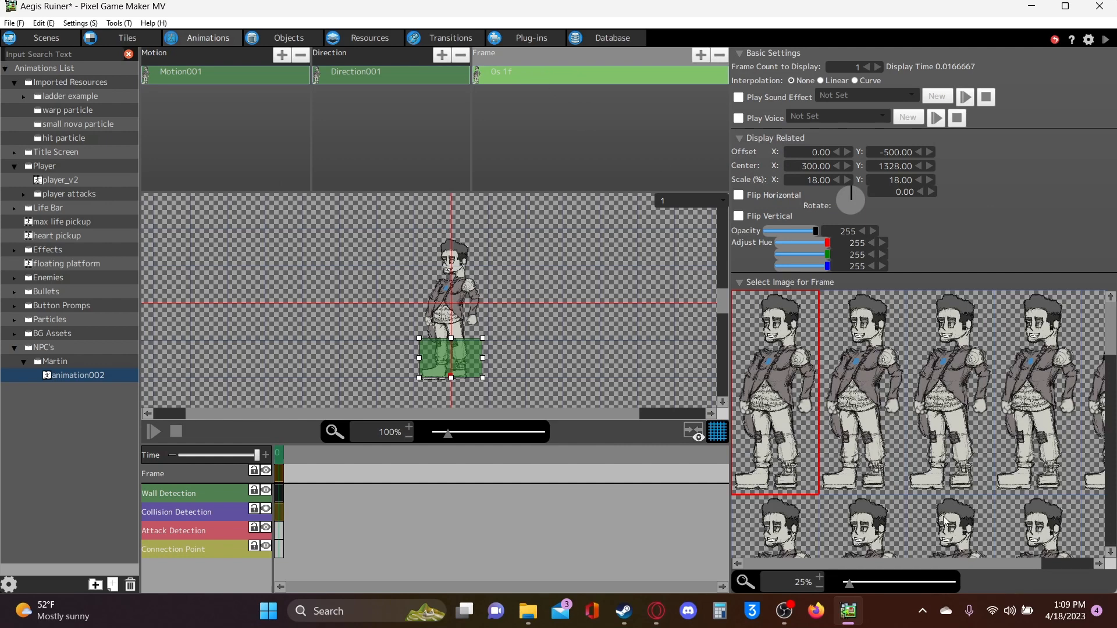
pyautogui.moveTo(903, 566); pyautogui.dragTo(934, 564)
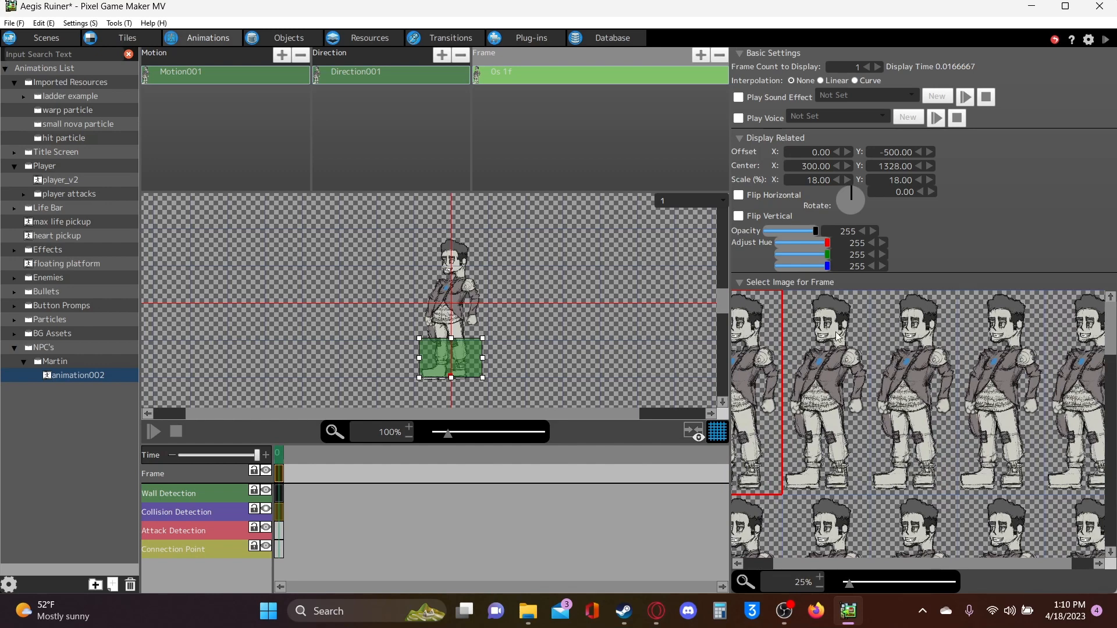
pyautogui.doubleClick(885, 353)
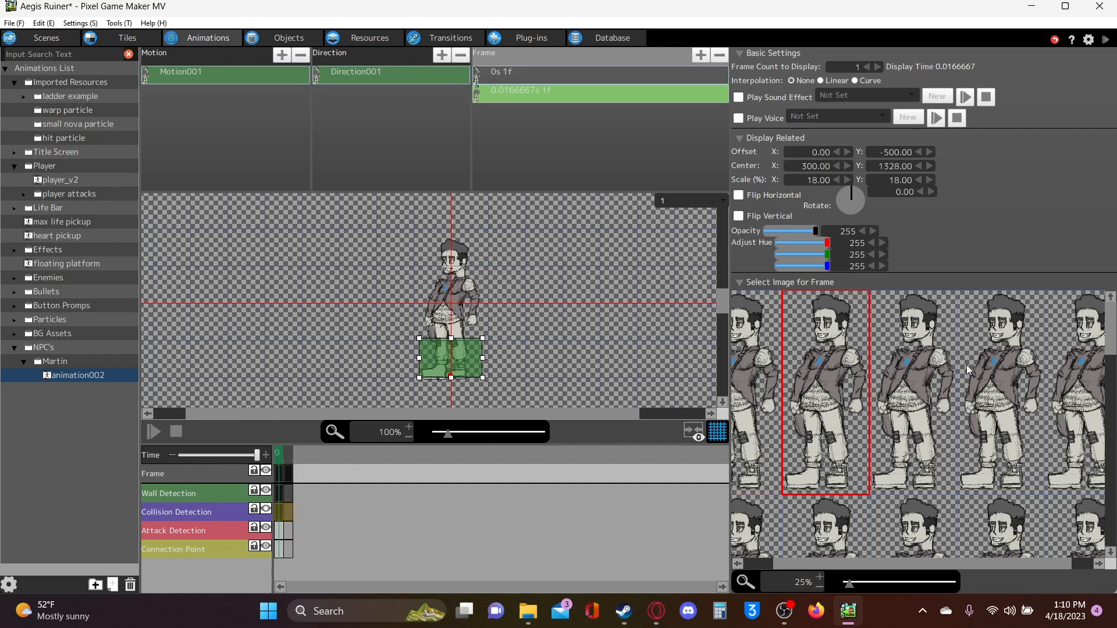
pyautogui.doubleClick(982, 364)
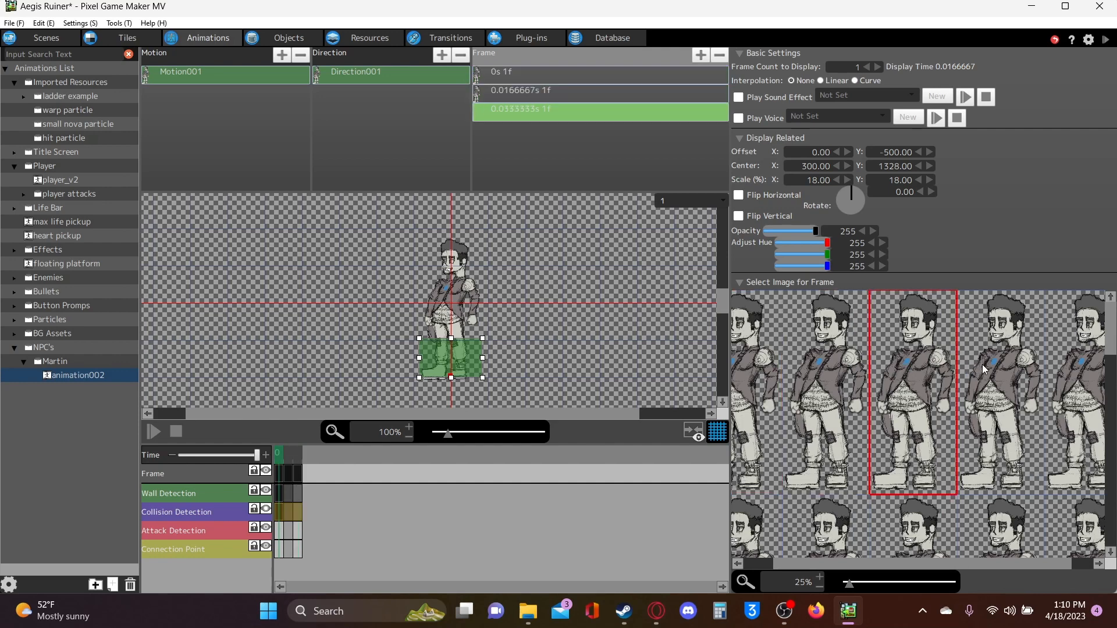
pyautogui.doubleClick(1025, 374)
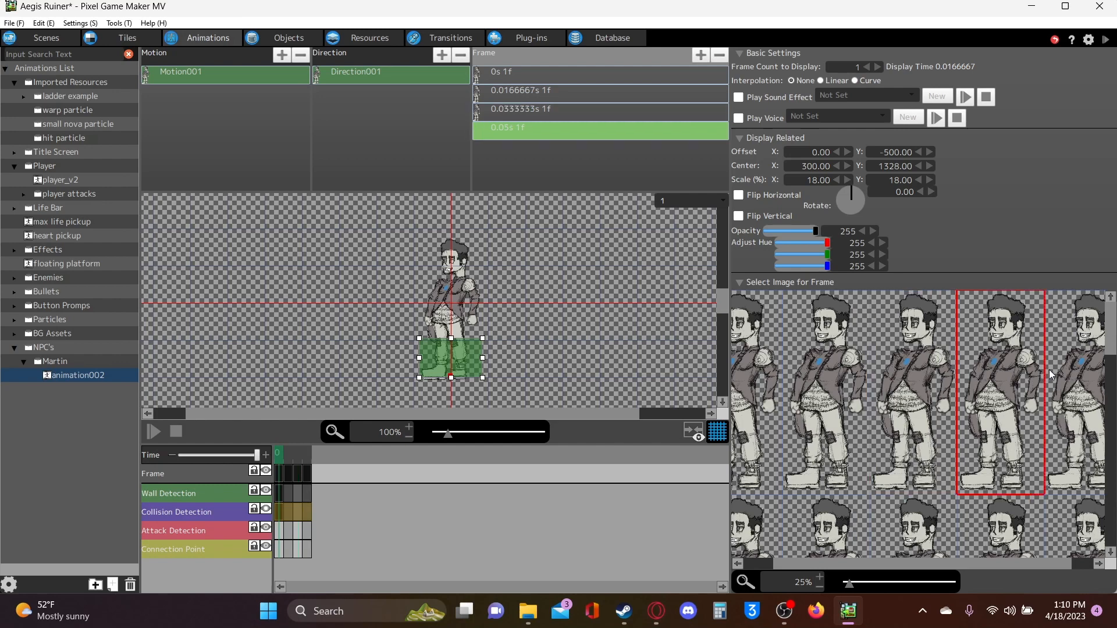
pyautogui.doubleClick(1057, 373)
# Add five more frames to the animation using the five images in the second spritesheet row
pyautogui.scroll(-2, 882, 387)
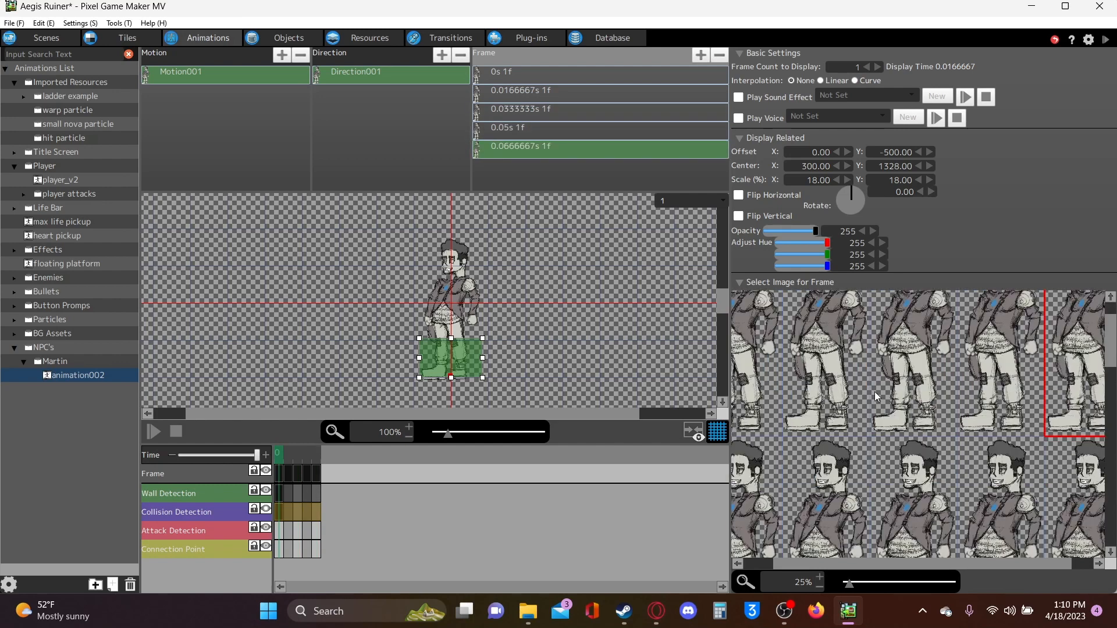
pyautogui.scroll(-2, 875, 391)
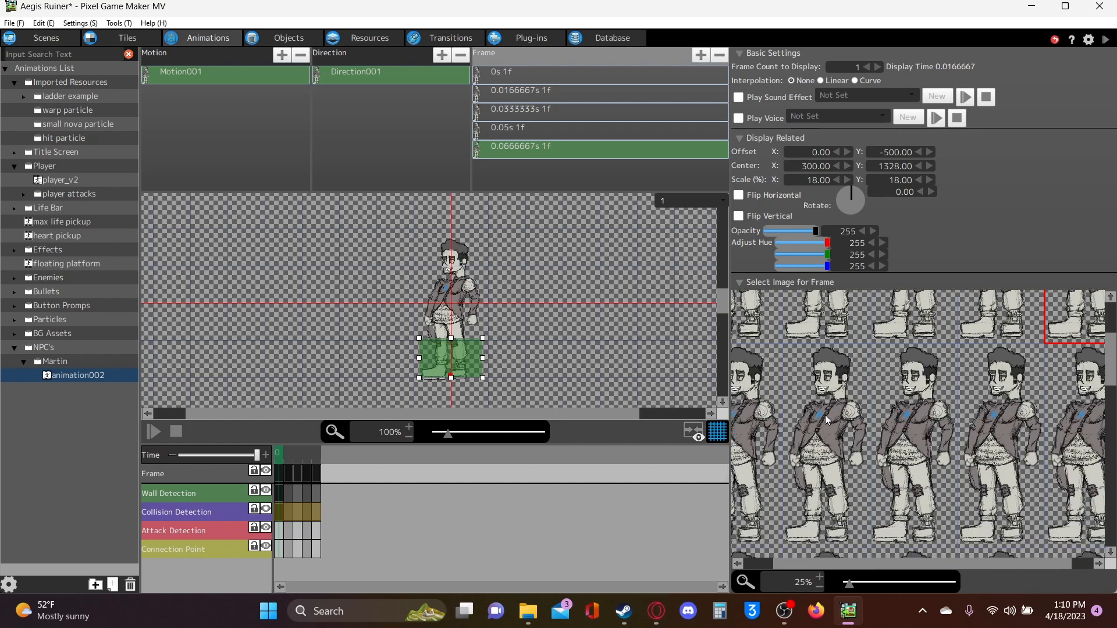
pyautogui.press('Insert')
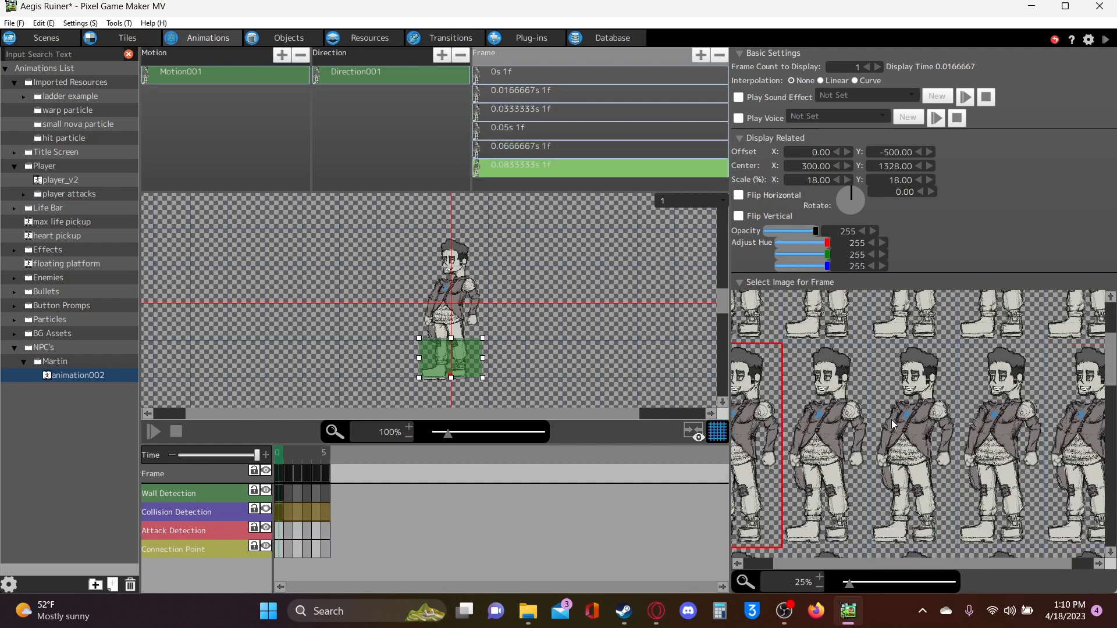
pyautogui.press('Insert')
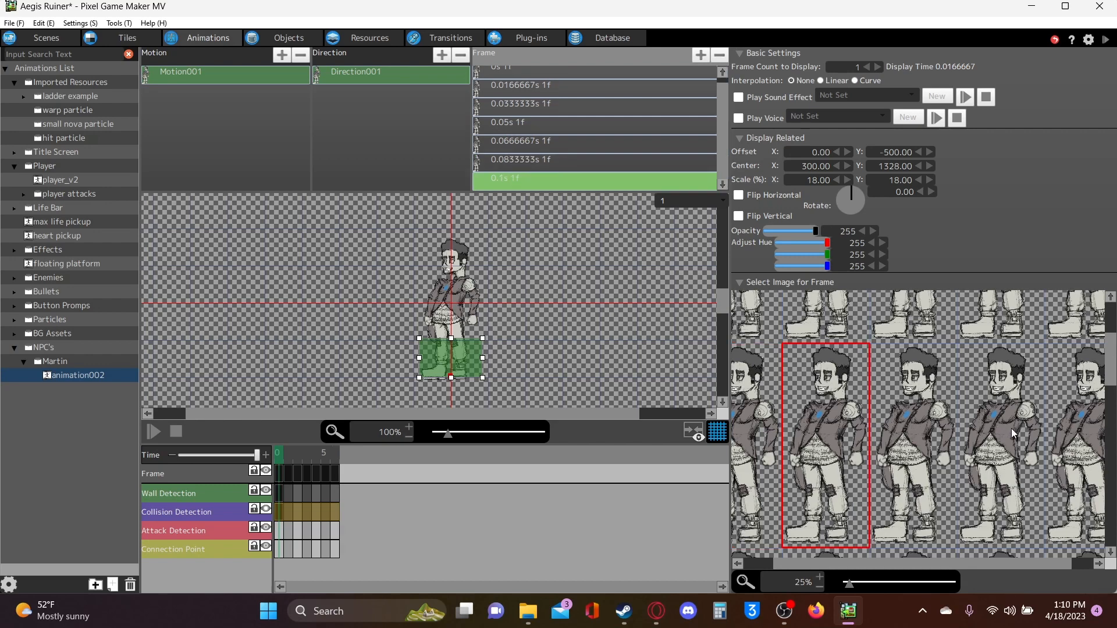
pyautogui.press('Insert')
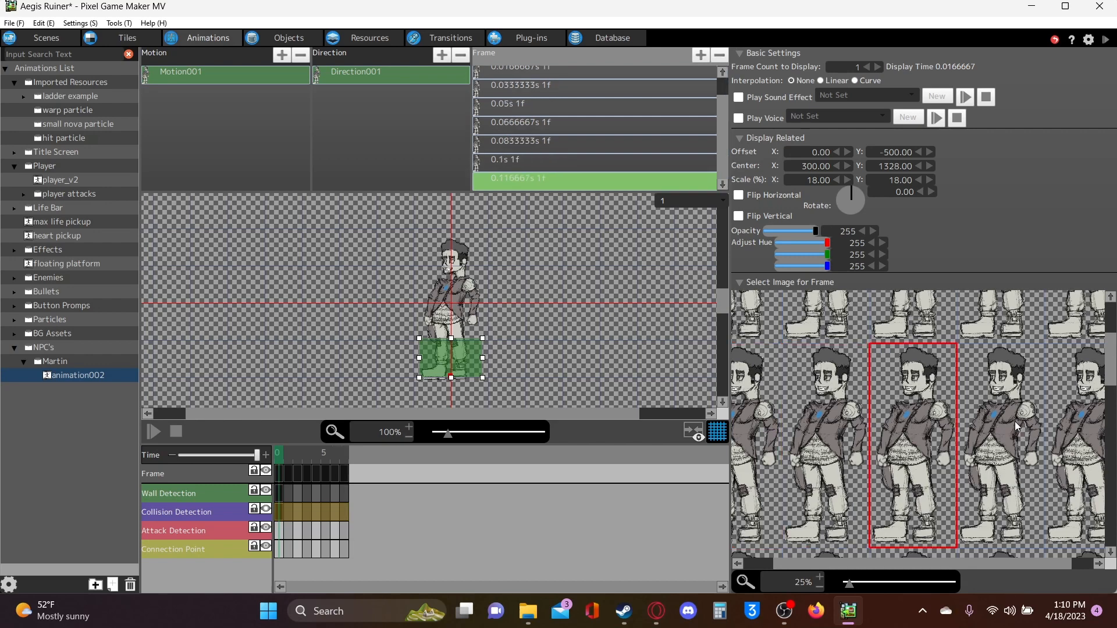
pyautogui.press('Insert')
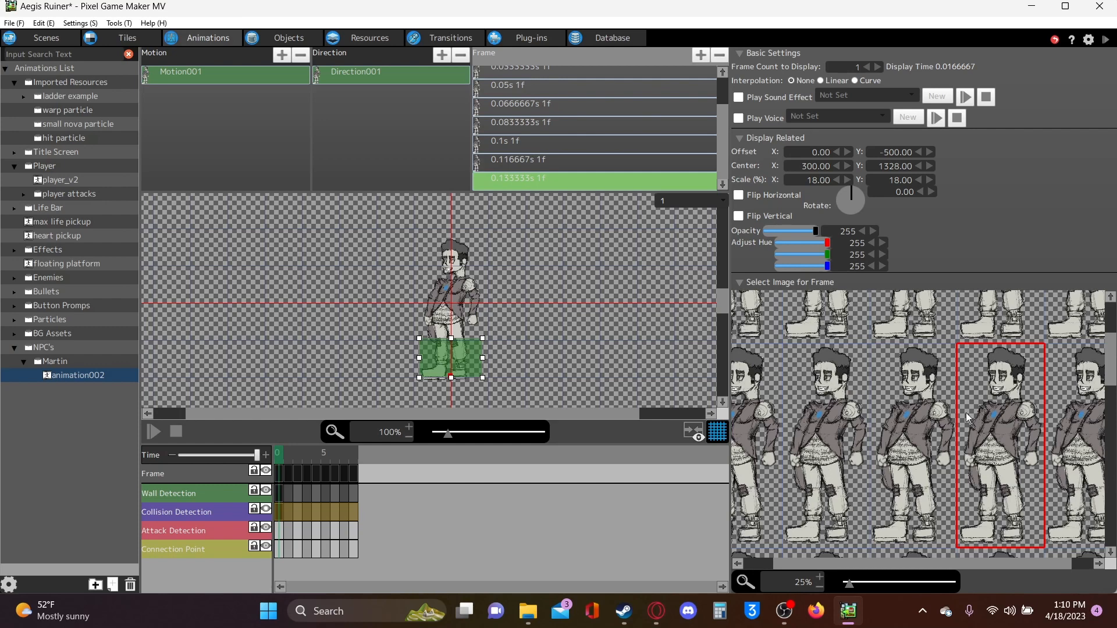
pyautogui.press('Insert')
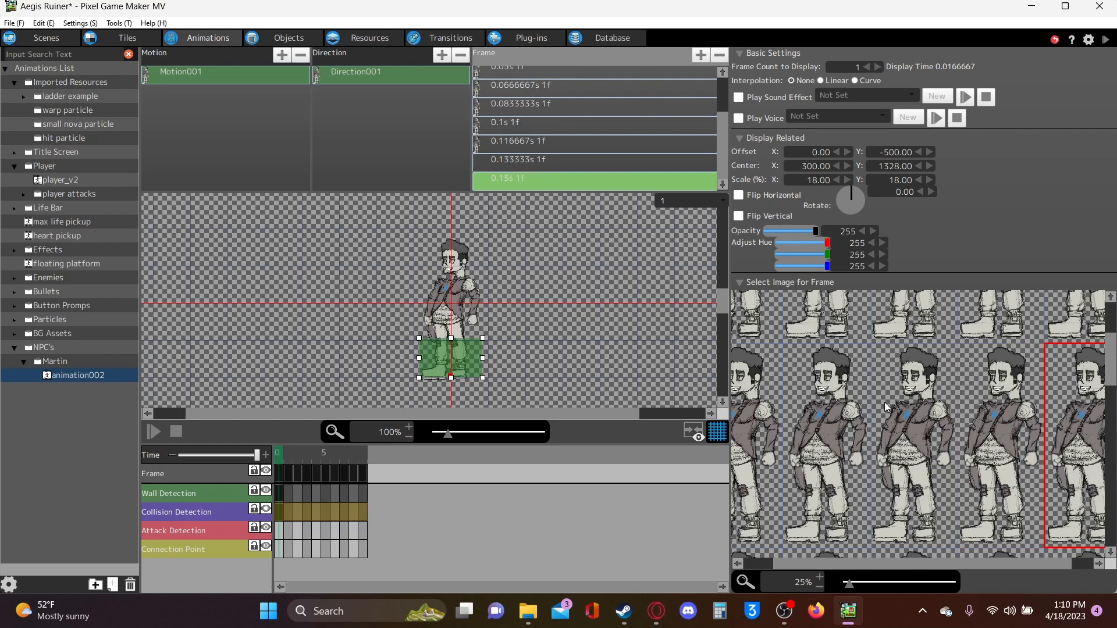
# Add the five images of the third spritesheet row as further frames of the animation
pyautogui.scroll(-1, 884, 403)
pyautogui.scroll(-1, 884, 404)
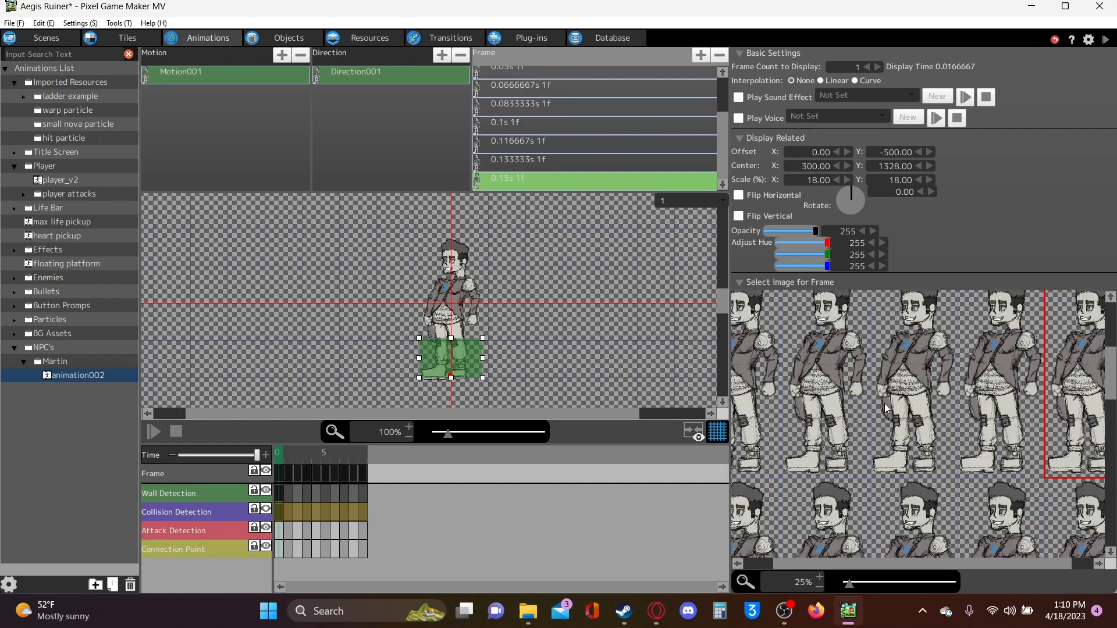
pyautogui.moveTo(866, 568); pyautogui.dragTo(861, 563)
pyautogui.scroll(-2, 907, 511)
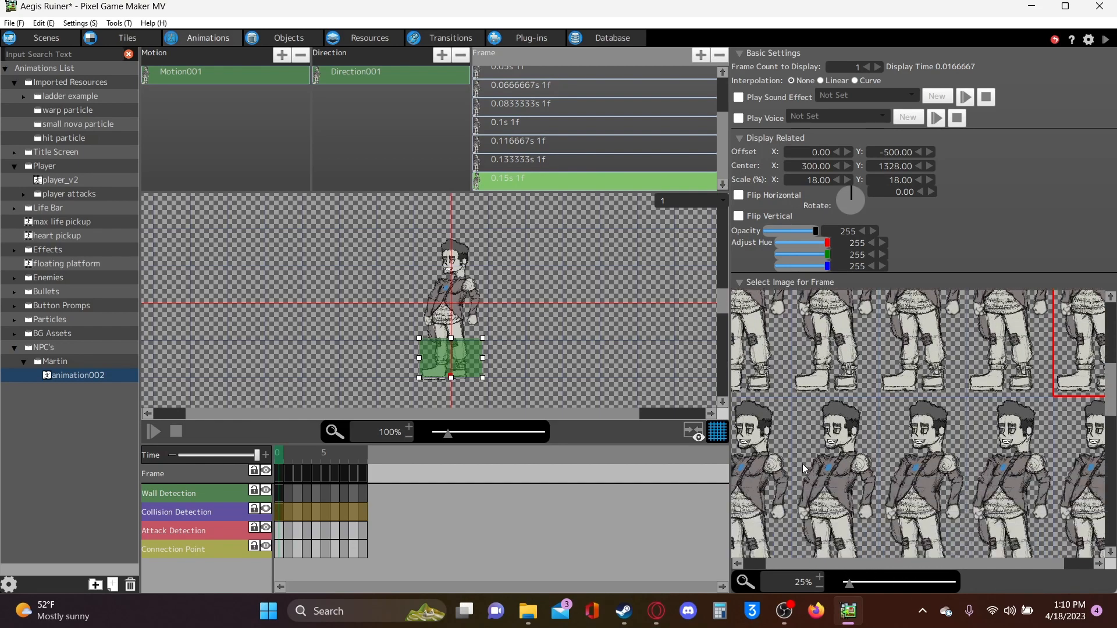
pyautogui.press('Insert')
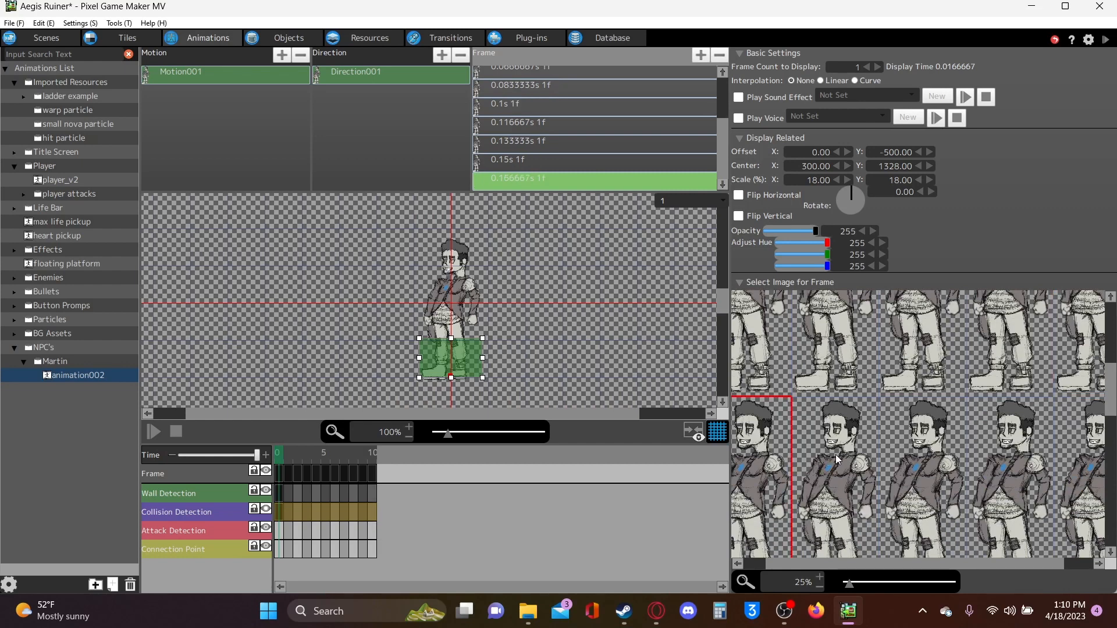
pyautogui.press('Insert')
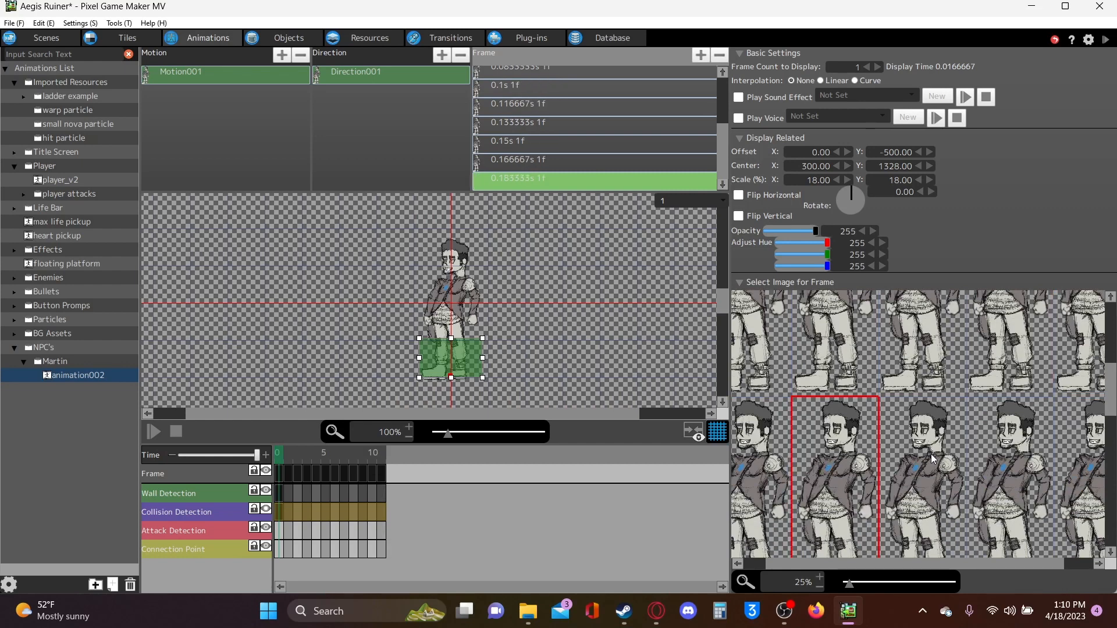
pyautogui.press('Insert')
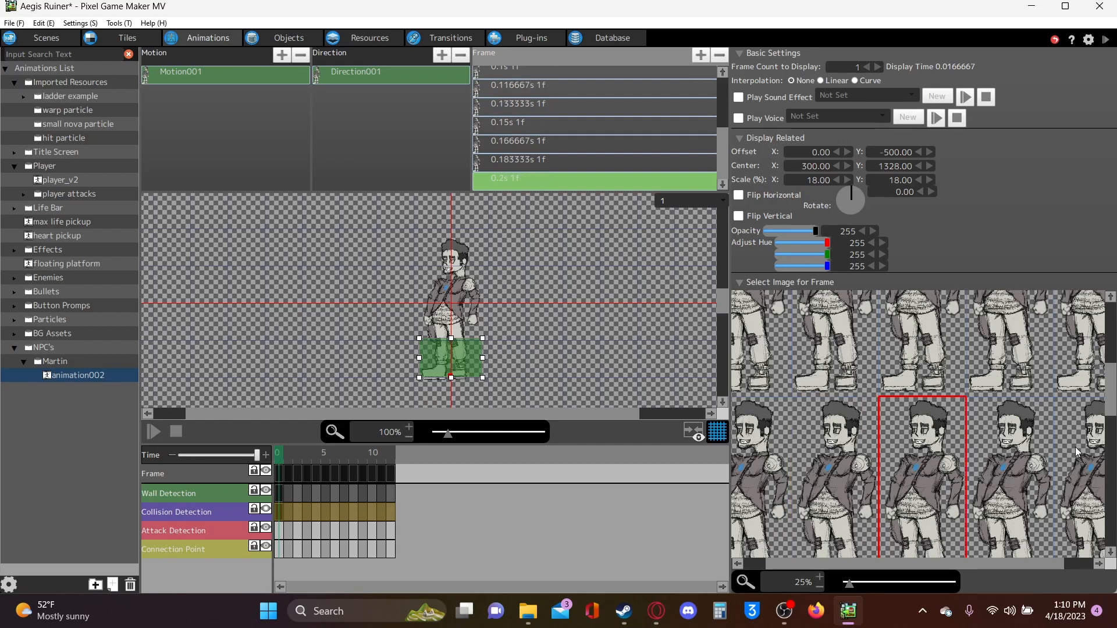
pyautogui.press('Insert')
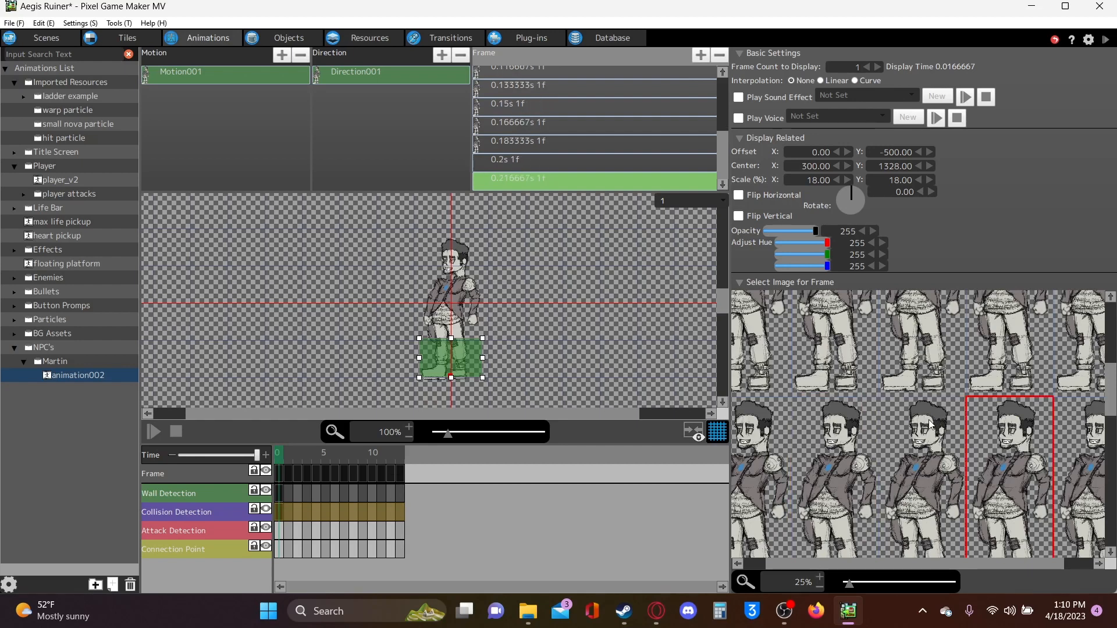
pyautogui.press('Insert')
pyautogui.scroll(-1, 928, 417)
pyautogui.scroll(-2, 930, 419)
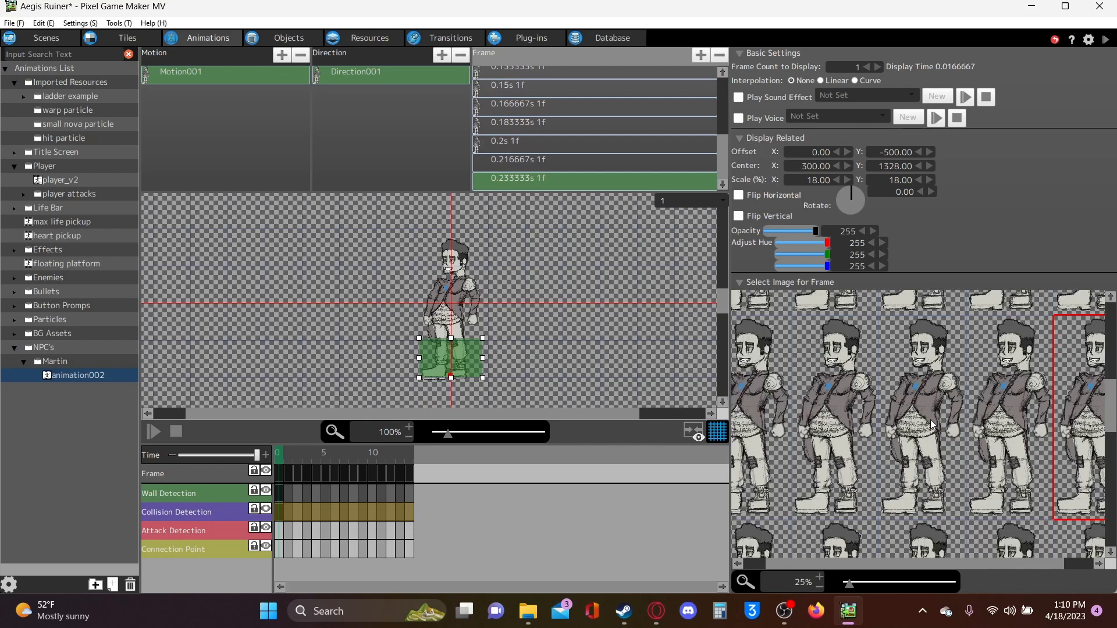
# Add the five images of the fourth spritesheet row as further frames of the animation
pyautogui.scroll(-2, 929, 423)
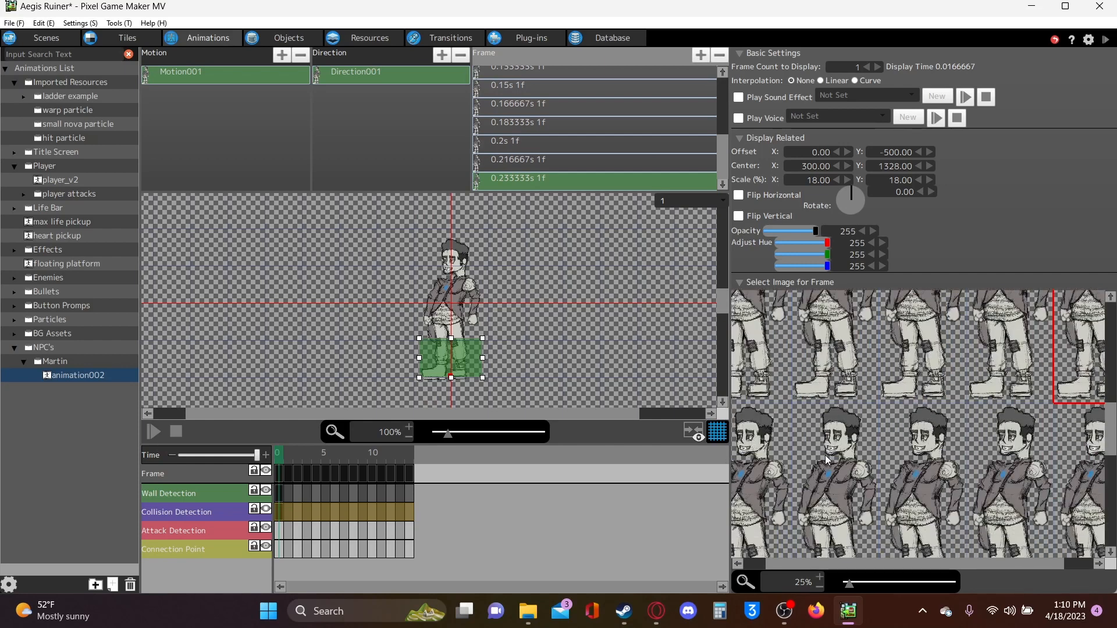
pyautogui.press('Insert')
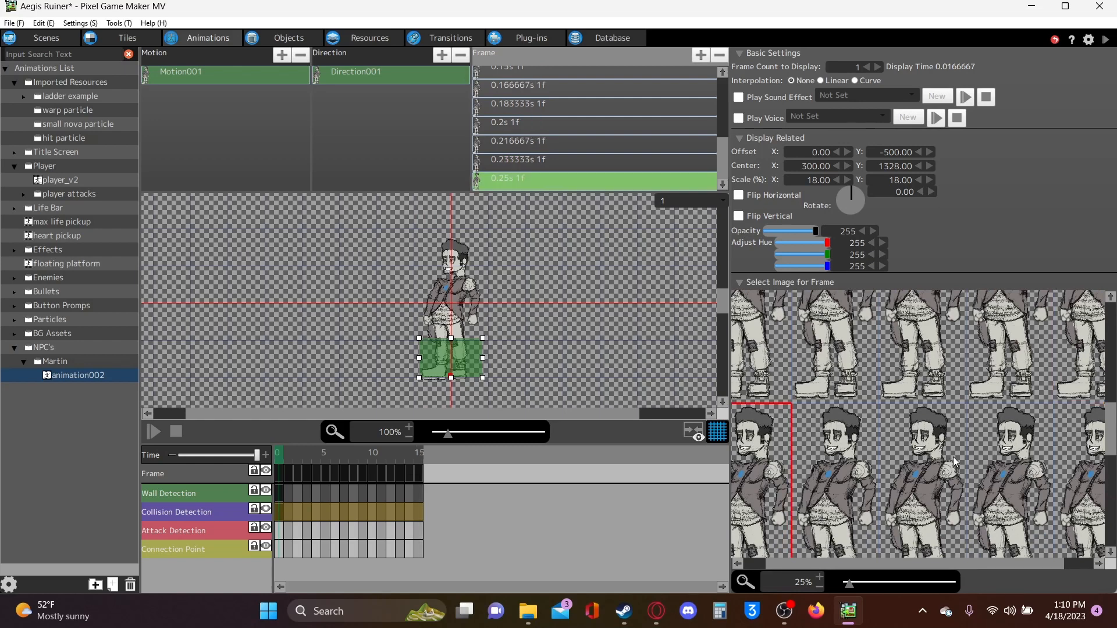
pyautogui.press('Insert')
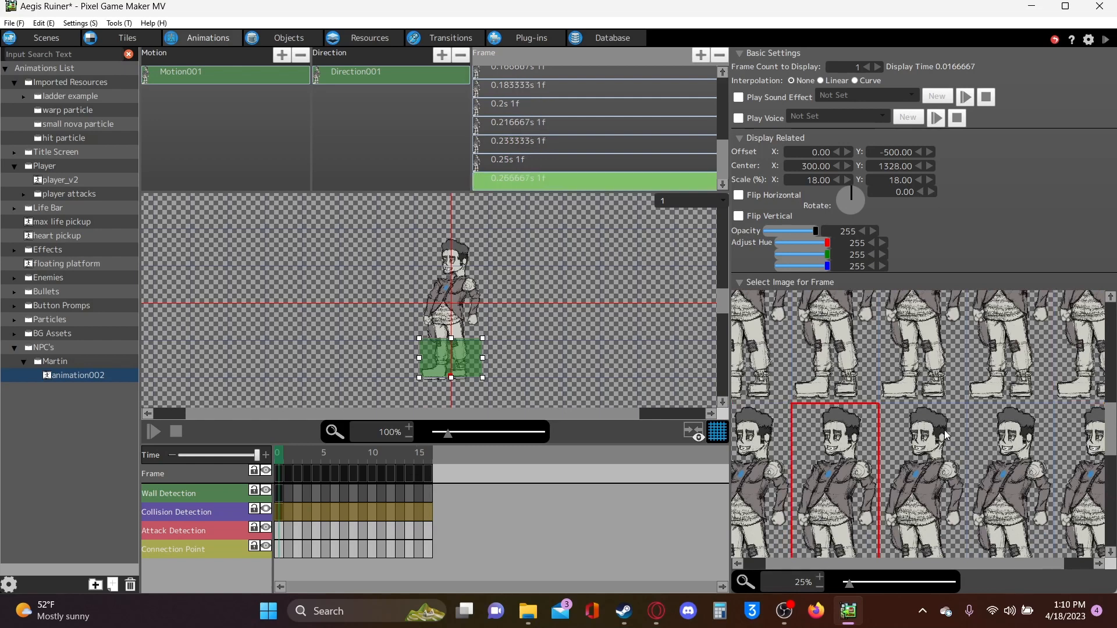
pyautogui.press('Insert')
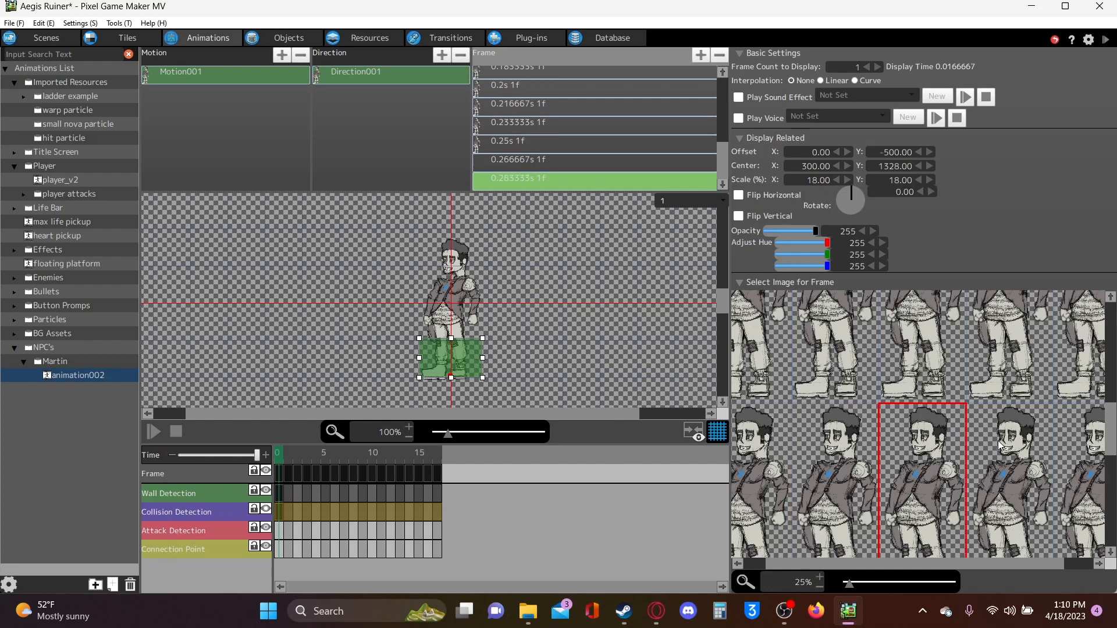
pyautogui.press('Insert')
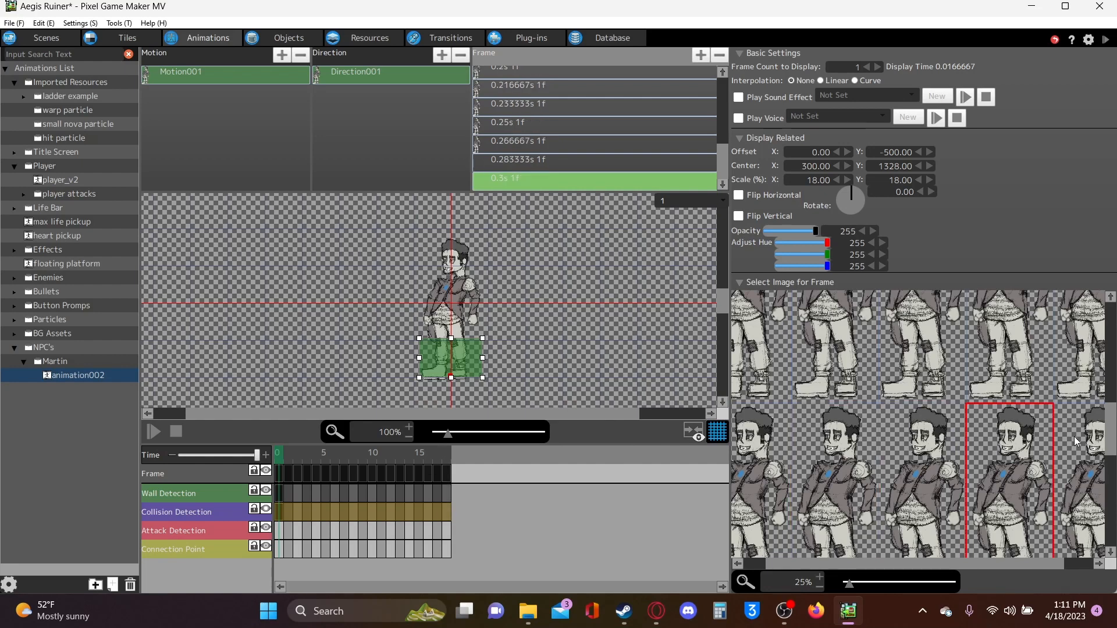
pyautogui.press('Insert')
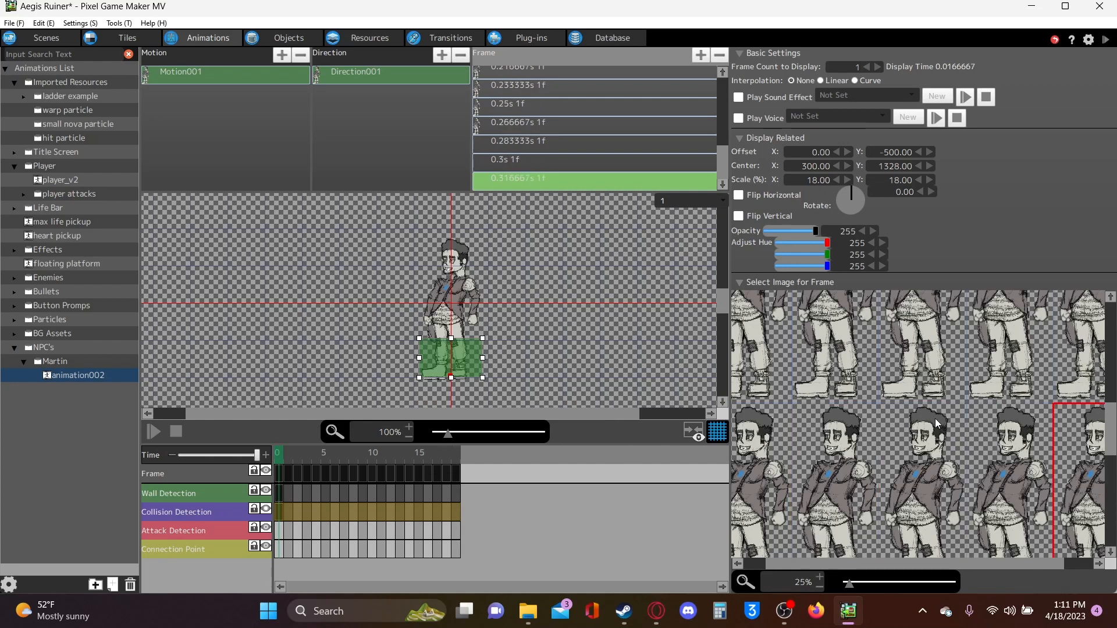
# Add five more frames to the animation from the images in the fifth spritesheet row
pyautogui.scroll(-2, 935, 418)
pyautogui.scroll(-3, 934, 421)
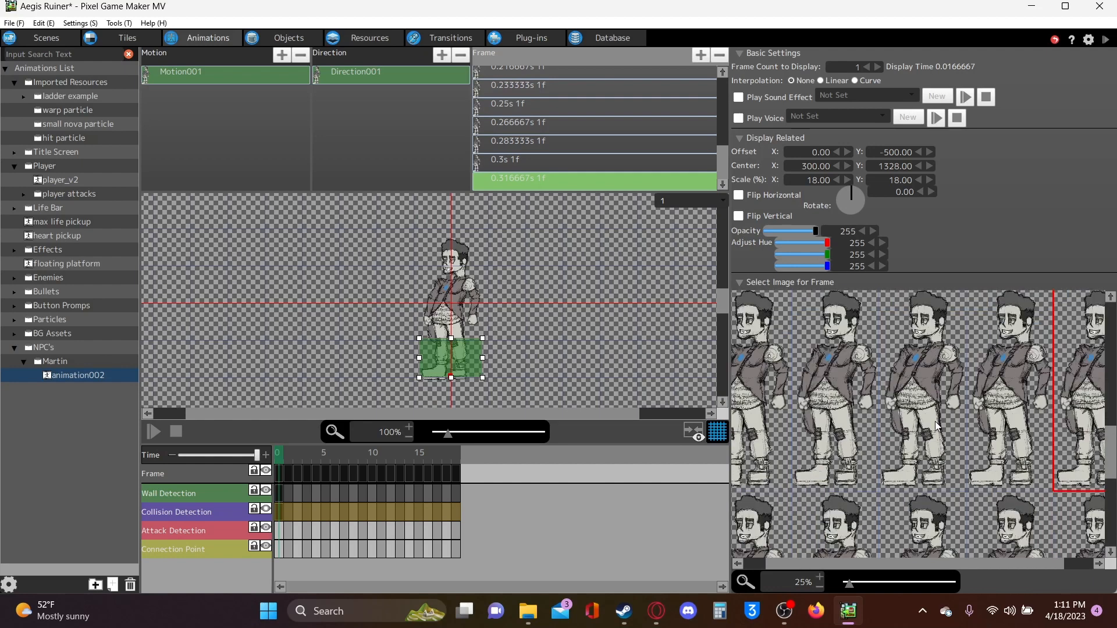
pyautogui.scroll(-1, 934, 421)
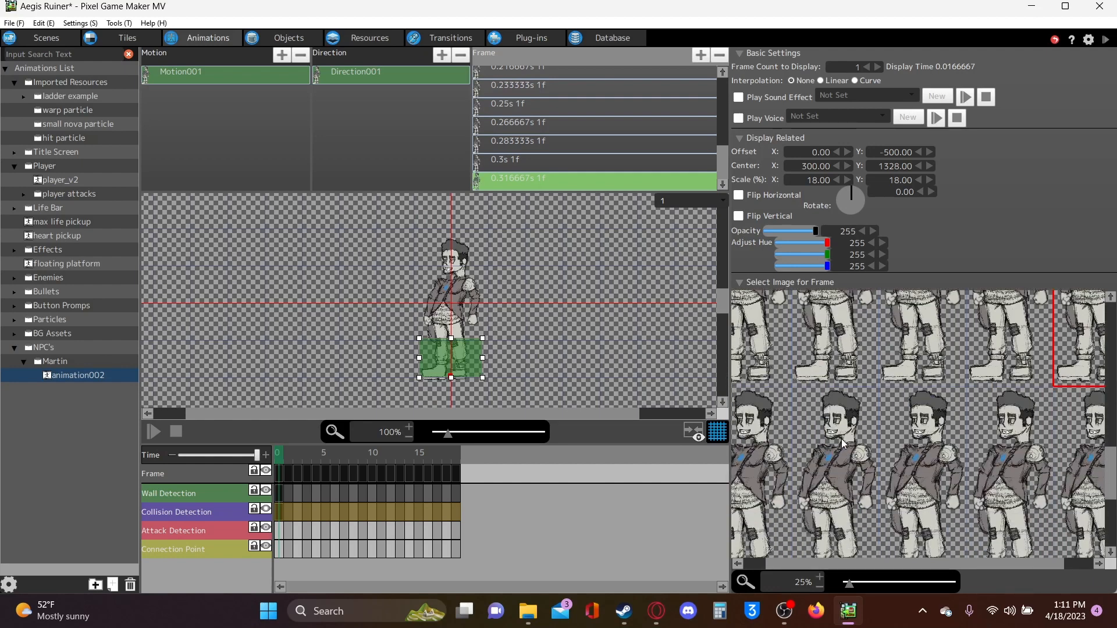
pyautogui.press('Insert')
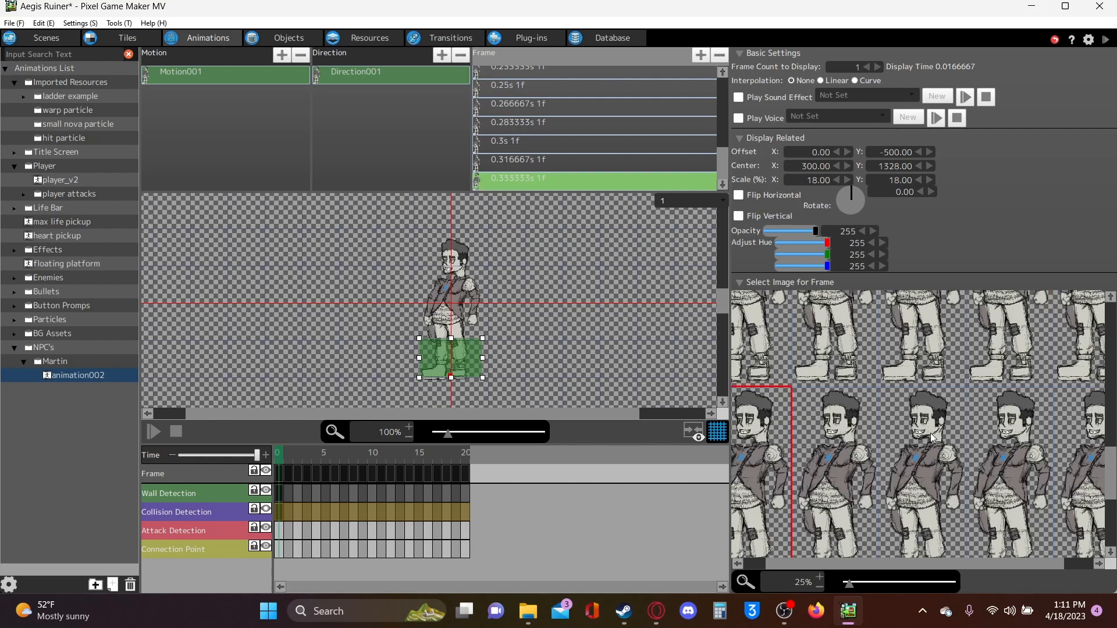
pyautogui.press('Insert')
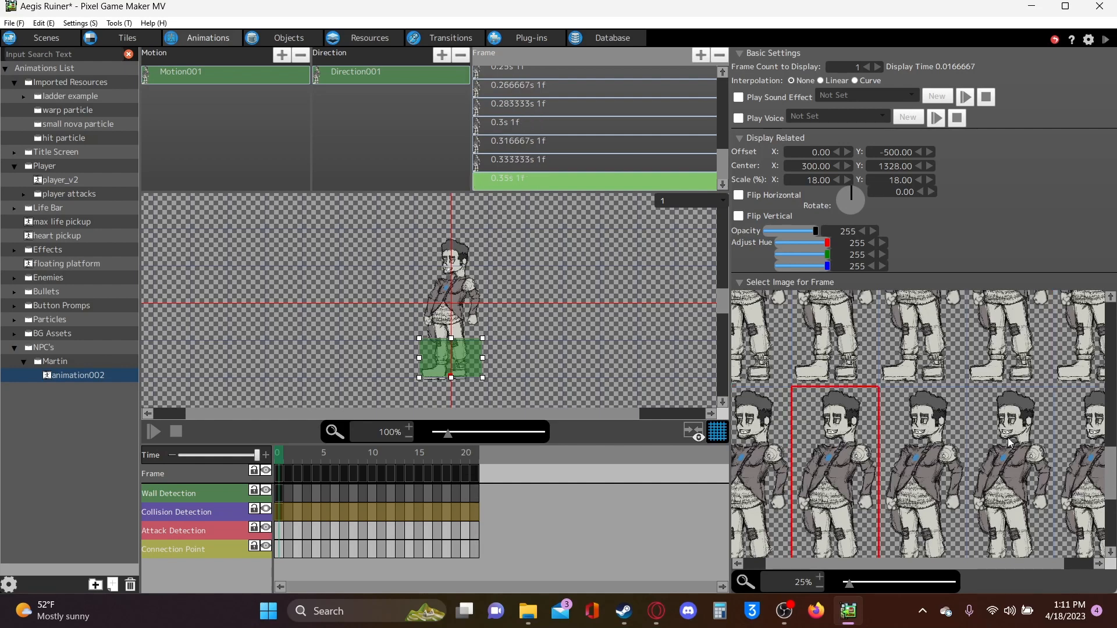
pyautogui.press('Insert')
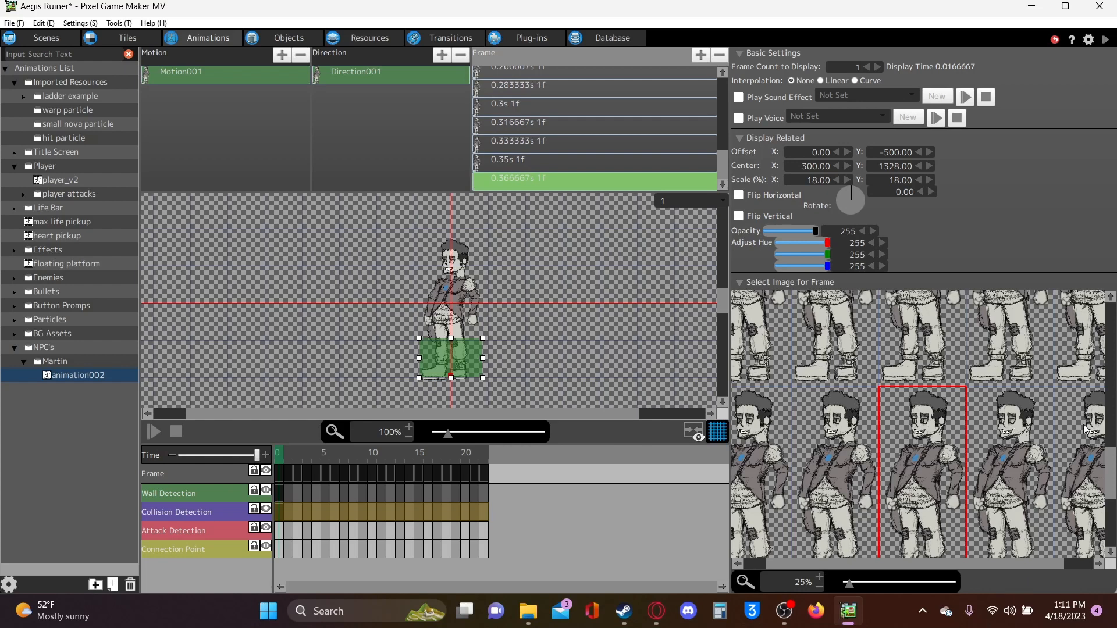
pyautogui.press('Insert')
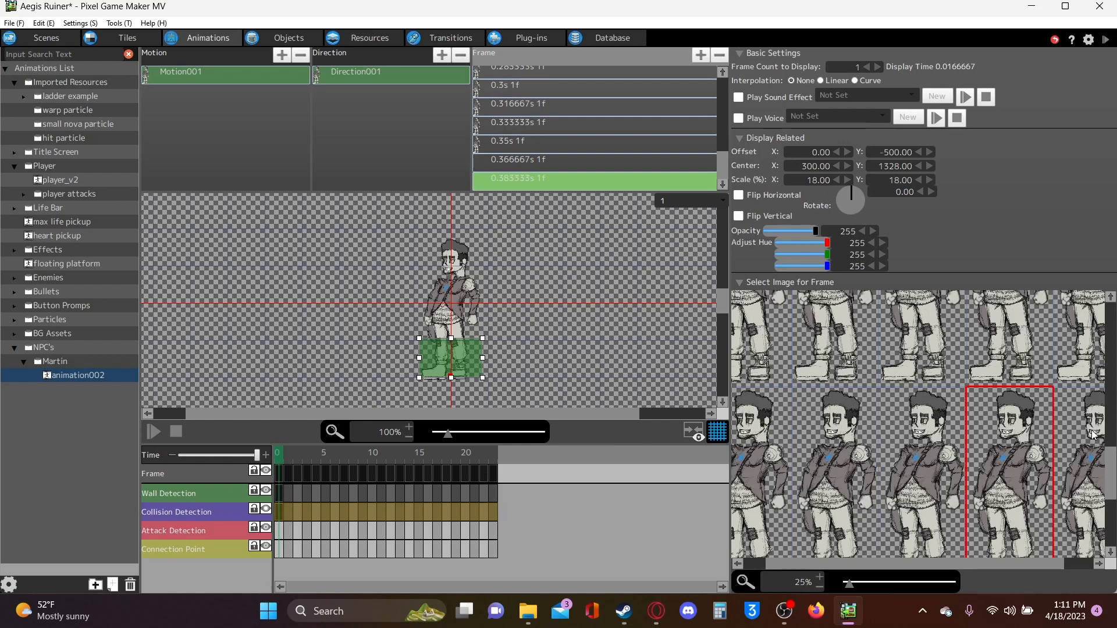
pyautogui.press('Insert')
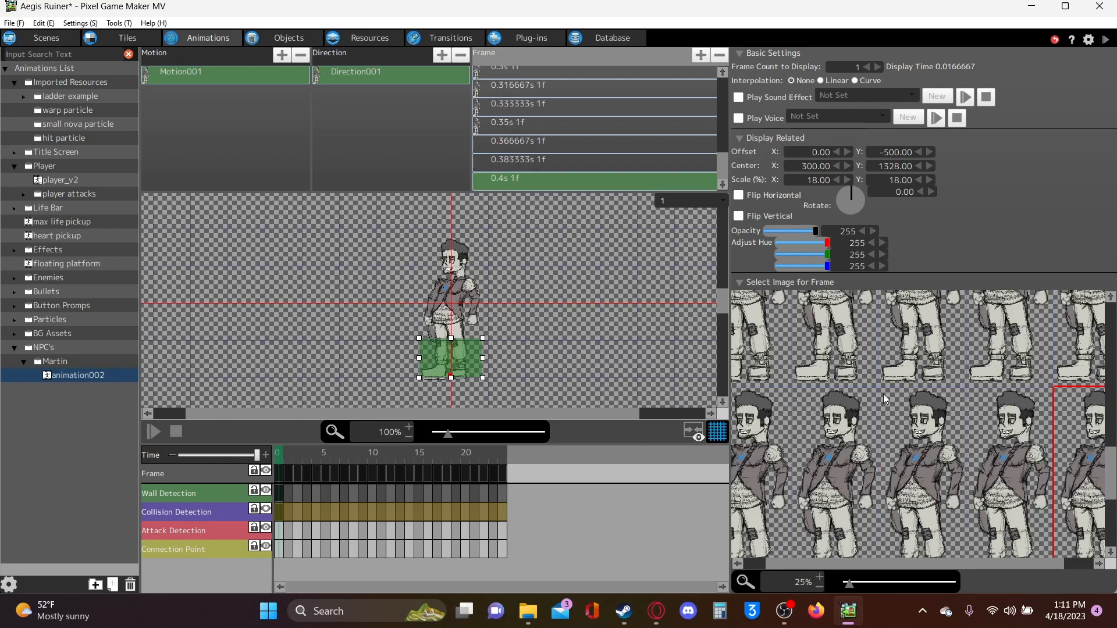
# Complete the animation's frames with the five images of the sixth spritesheet row
pyautogui.scroll(-3, 883, 394)
pyautogui.scroll(-3, 886, 389)
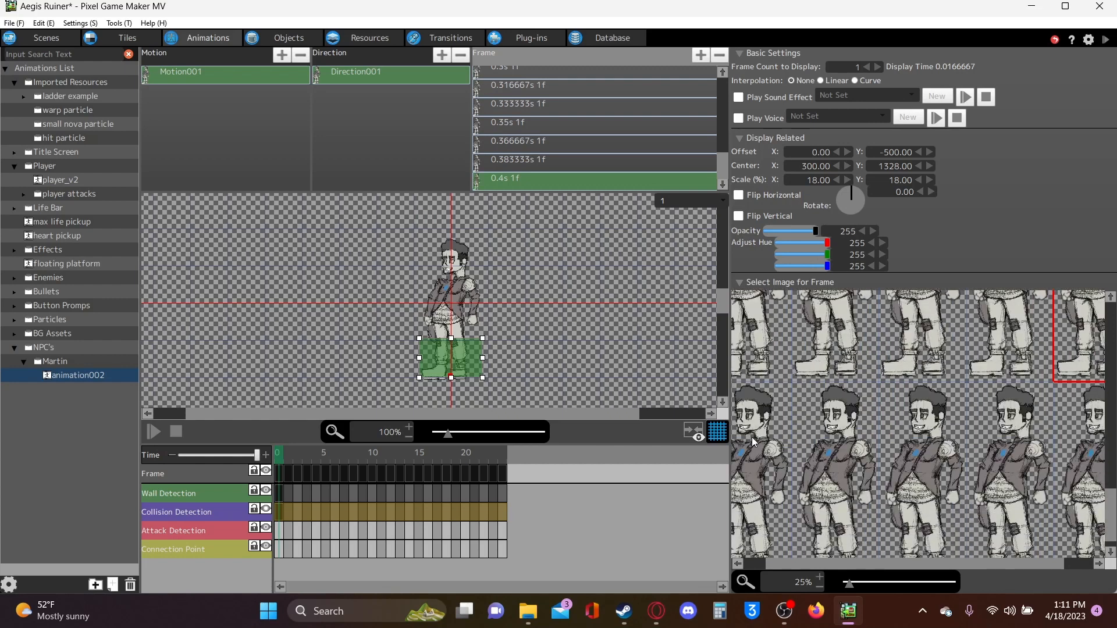
pyautogui.press('Insert')
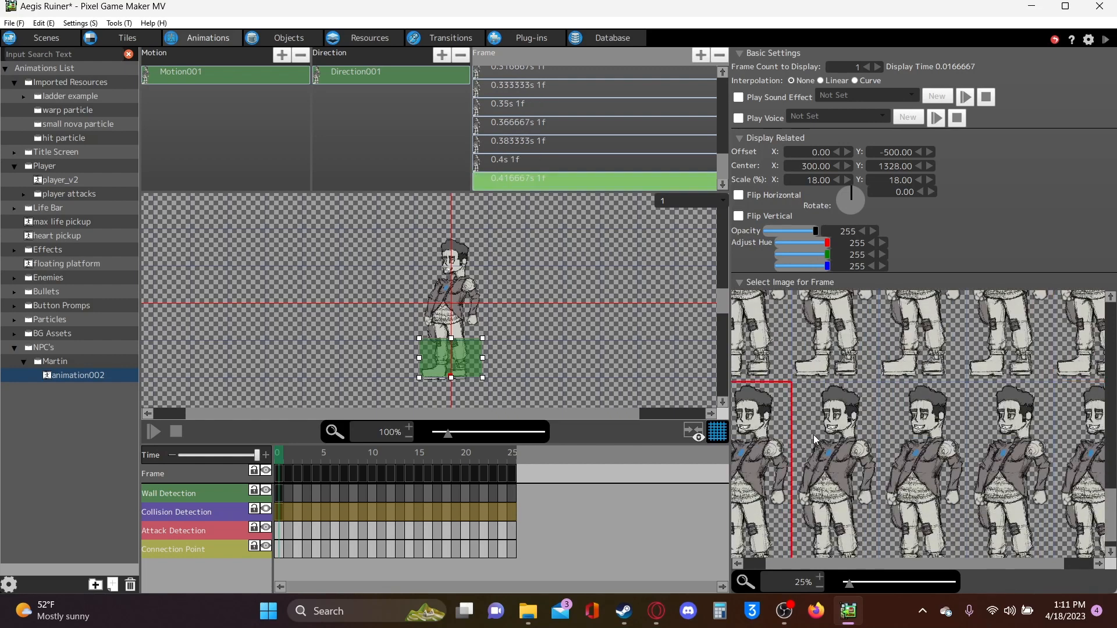
pyautogui.press('Insert')
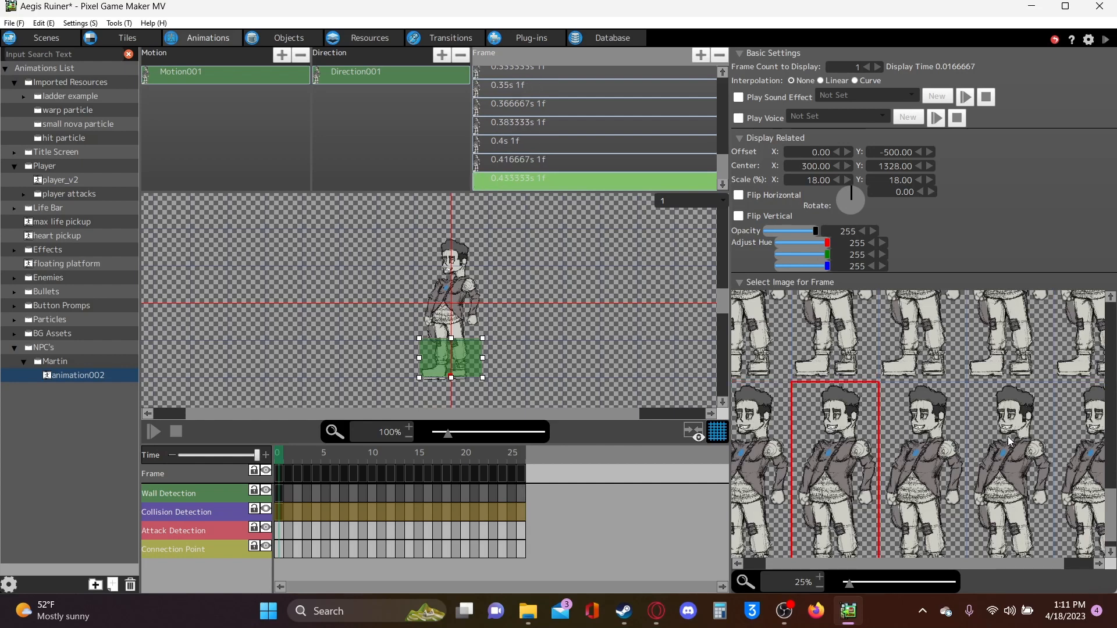
pyautogui.press('Insert')
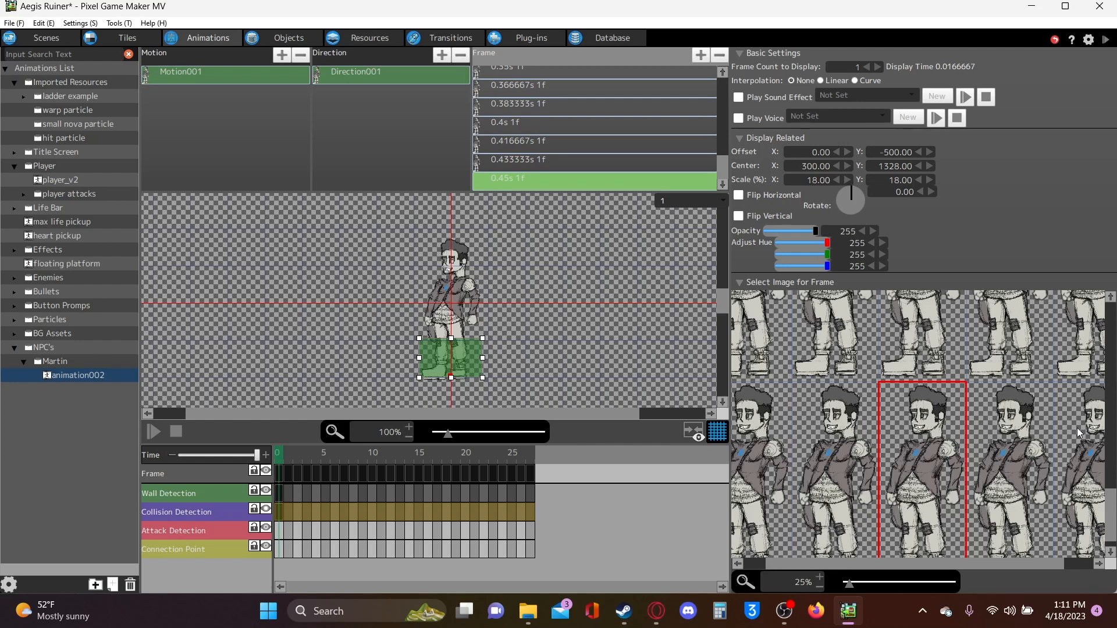
pyautogui.press('Insert')
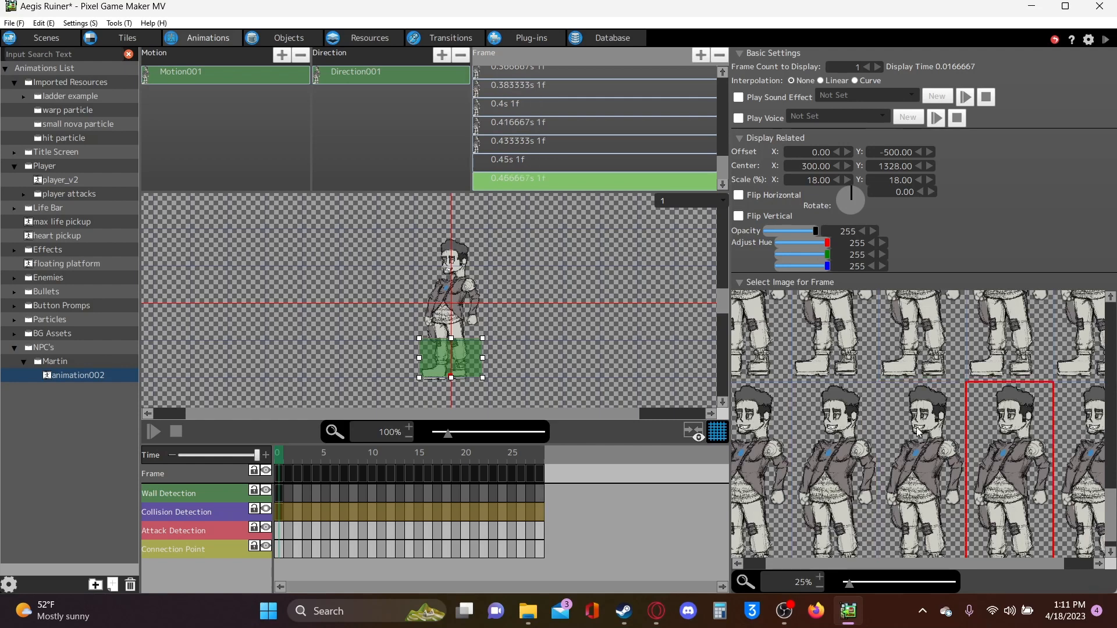
pyautogui.press('Insert')
pyautogui.scroll(-1, 910, 414)
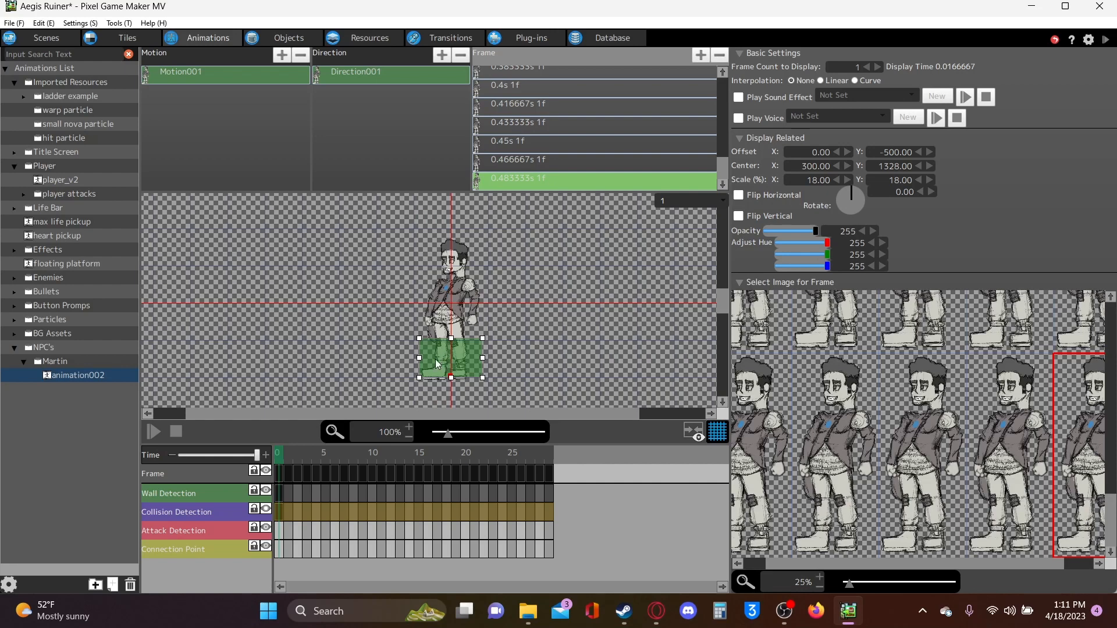
# Hide the wall detection area and play Motion001 to preview the idle animation
pyautogui.moveTo(446, 412); pyautogui.dragTo(442, 413)
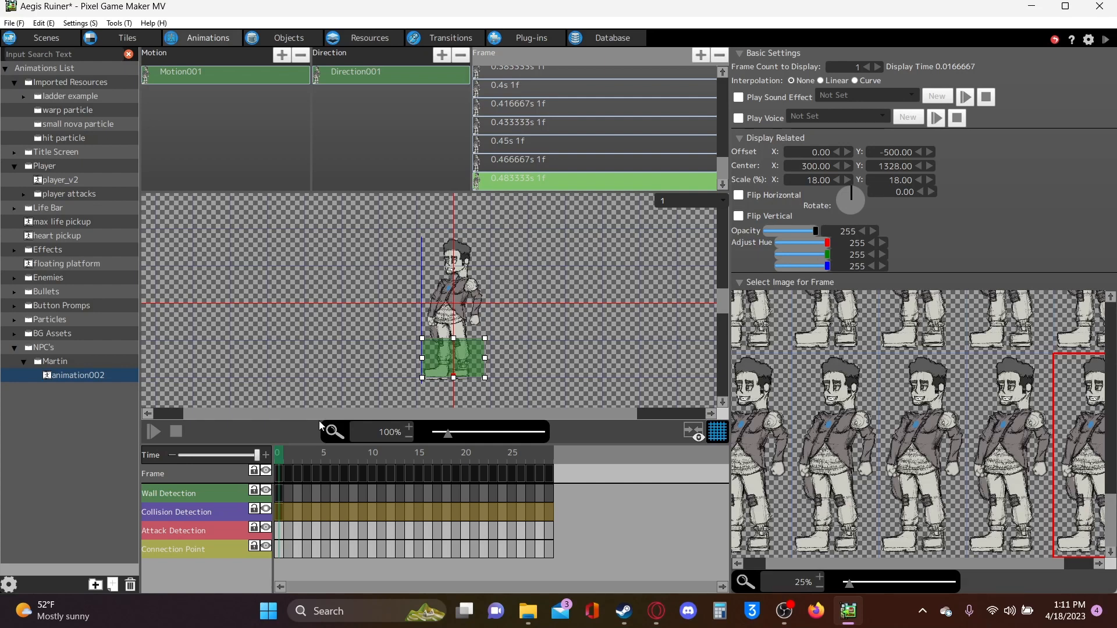
pyautogui.click(181, 76)
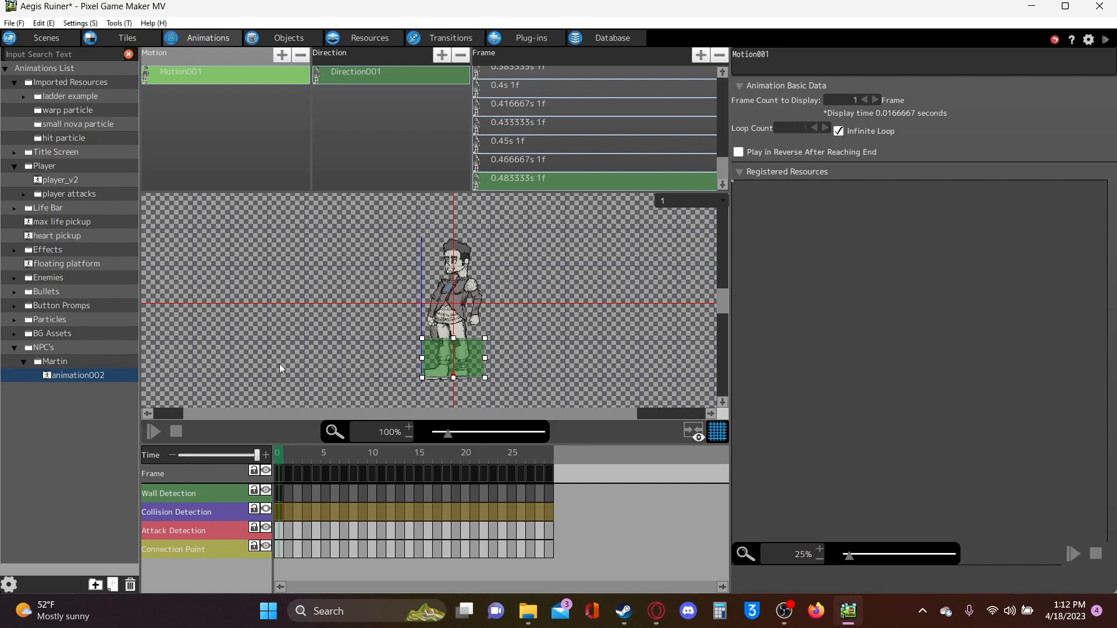
pyautogui.click(266, 493)
pyautogui.click(155, 438)
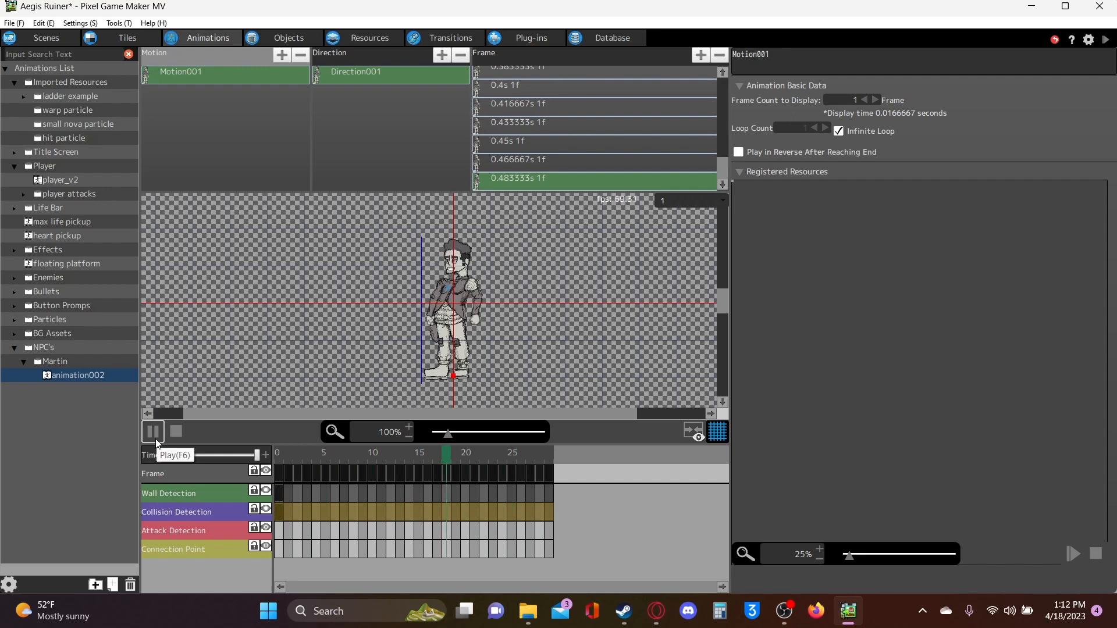
pyautogui.click(156, 441)
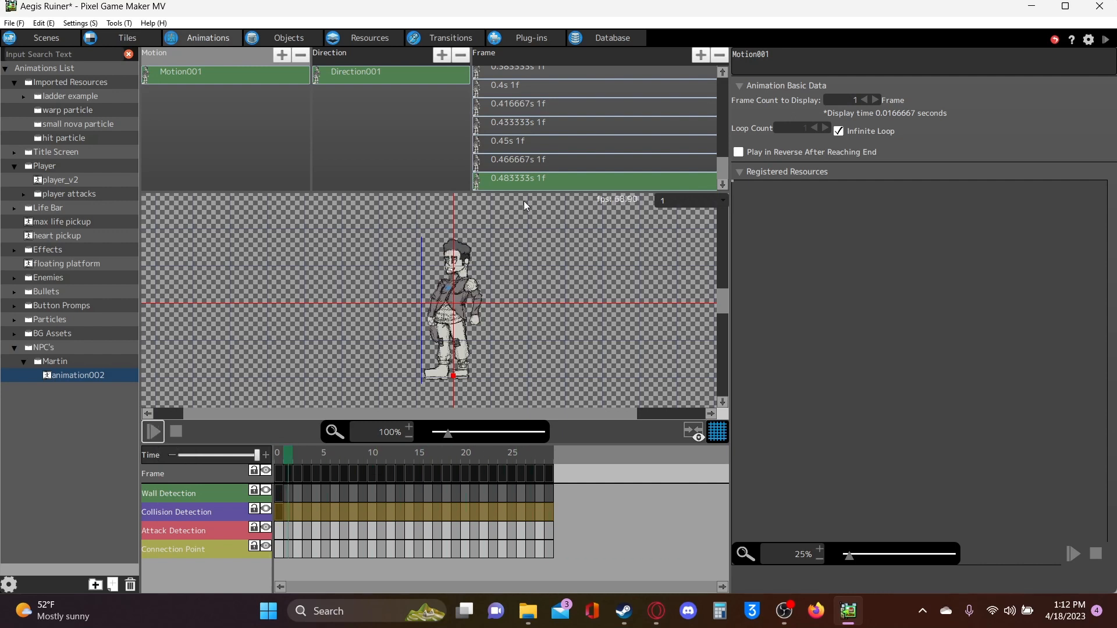
# Select all frames of the motion and set their frame count to display to 2
pyautogui.click(573, 185)
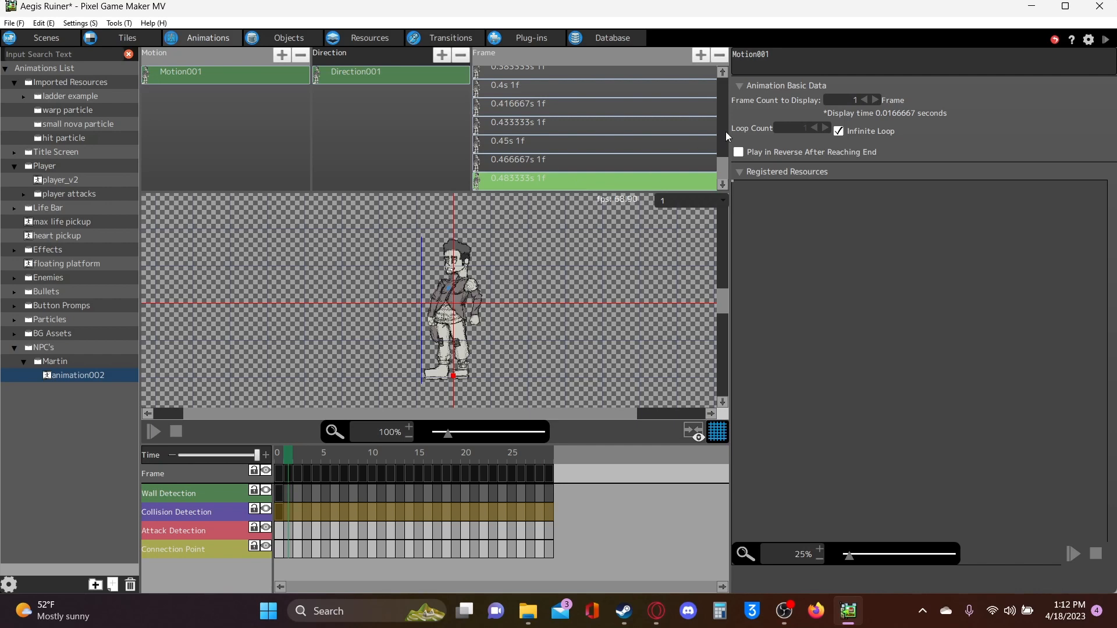
pyautogui.scroll(8, 693, 145)
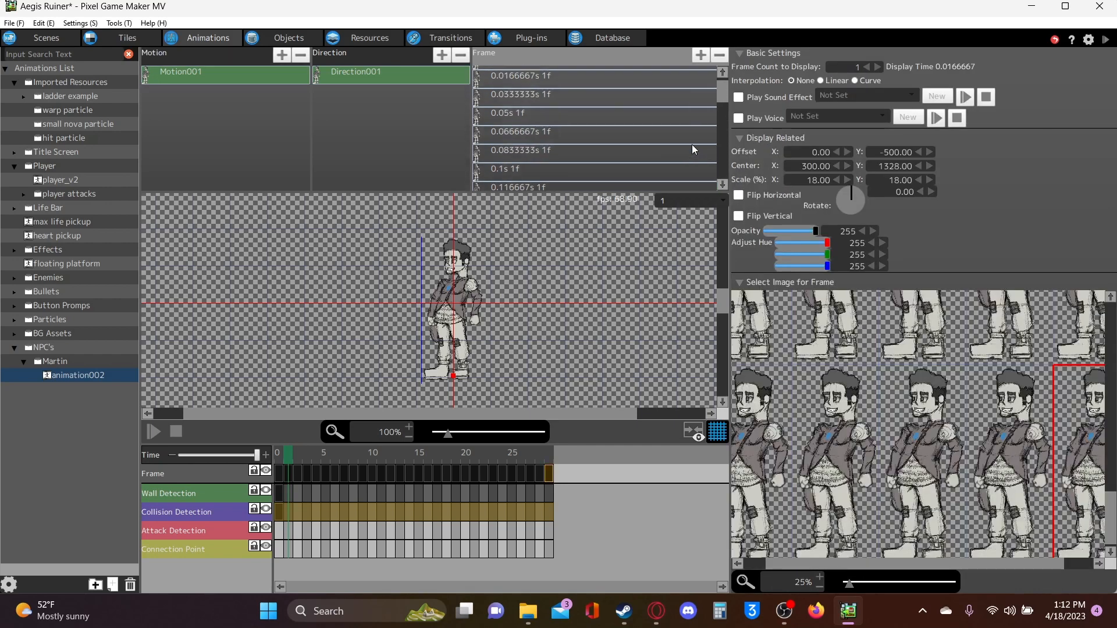
pyautogui.scroll(1, 692, 146)
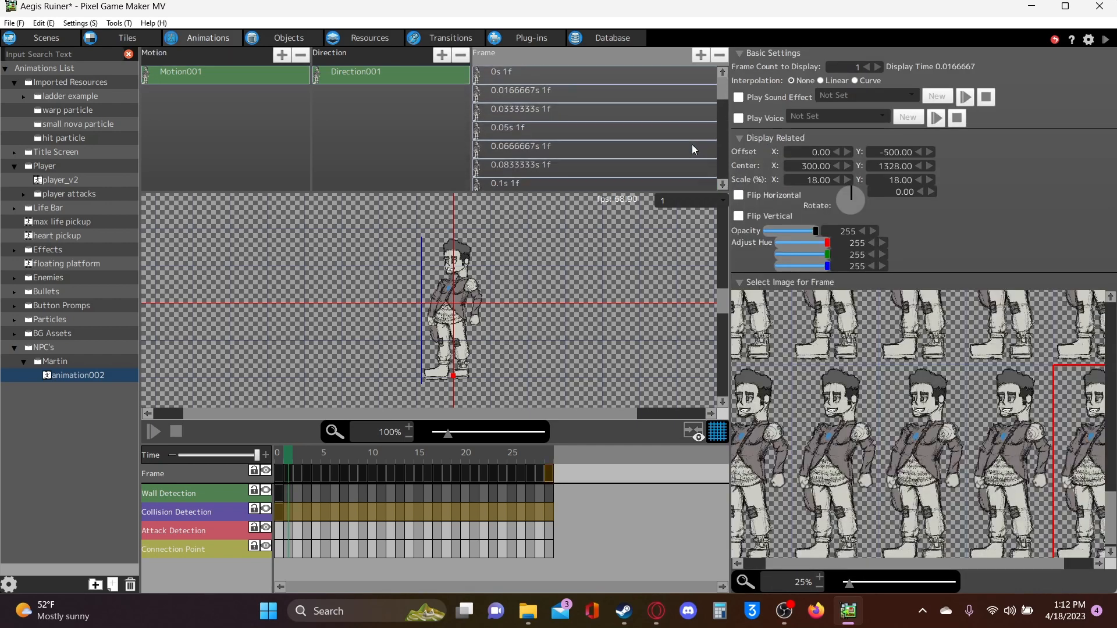
pyautogui.keyDown('shift'); pyautogui.click(584, 75); pyautogui.keyUp('shift')
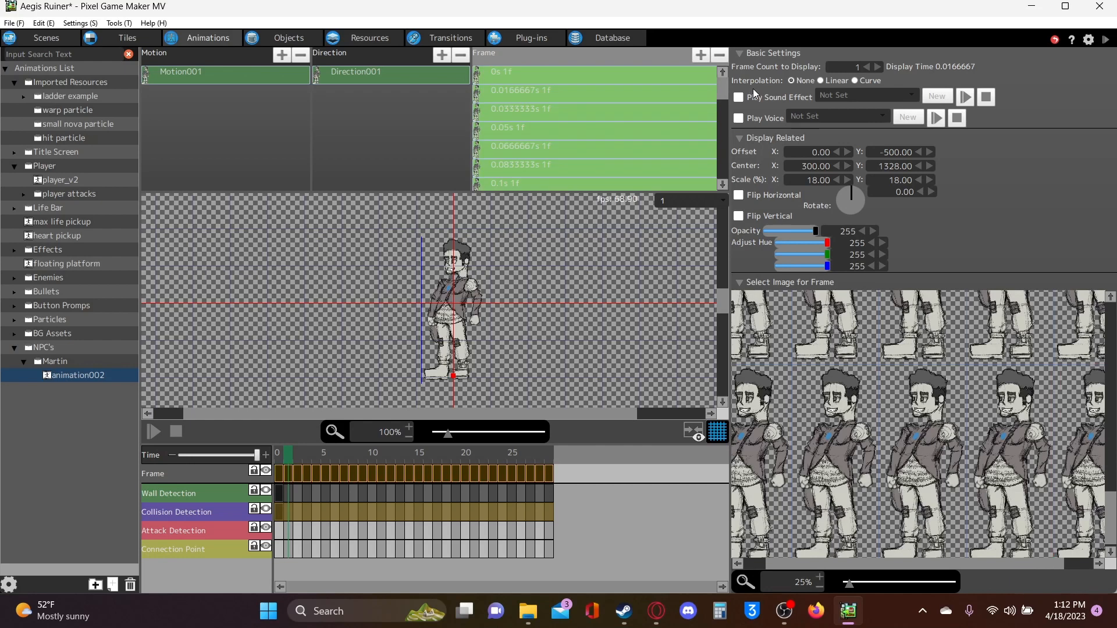
pyautogui.click(875, 66)
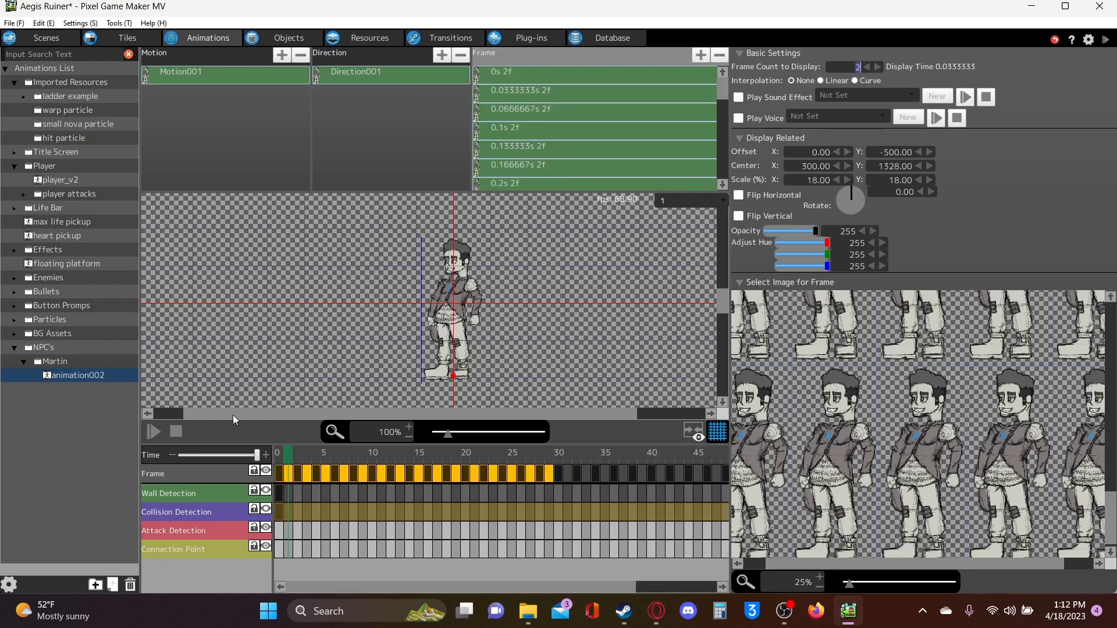
# Preview the idle animation at its new frame timing, then save the project
pyautogui.click(148, 439)
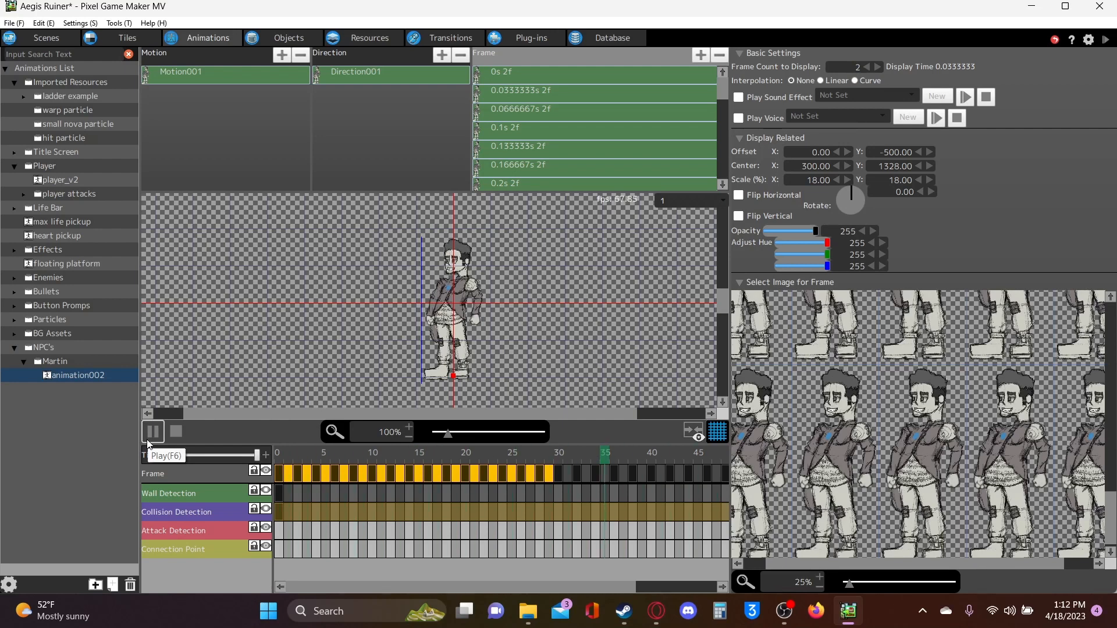
pyautogui.click(150, 441)
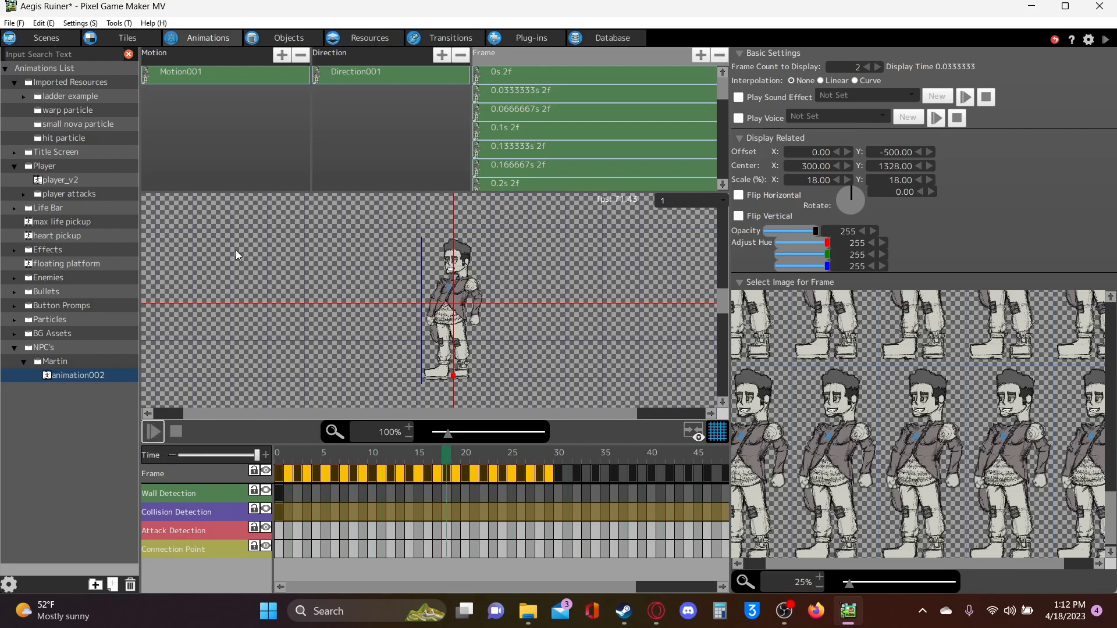
pyautogui.click(11, 24)
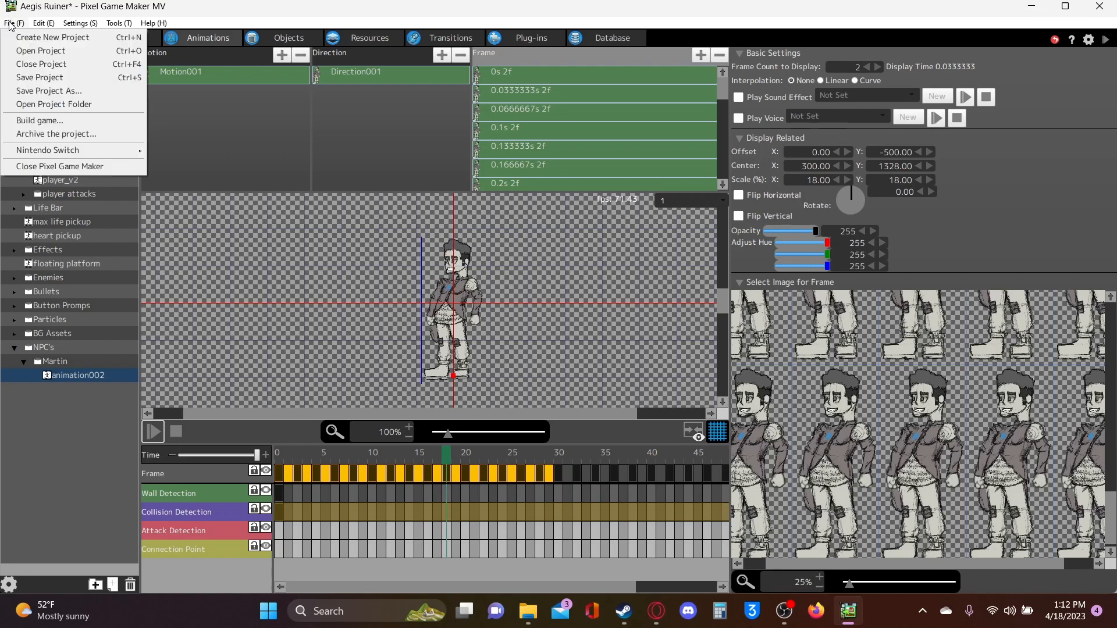
pyautogui.click(22, 81)
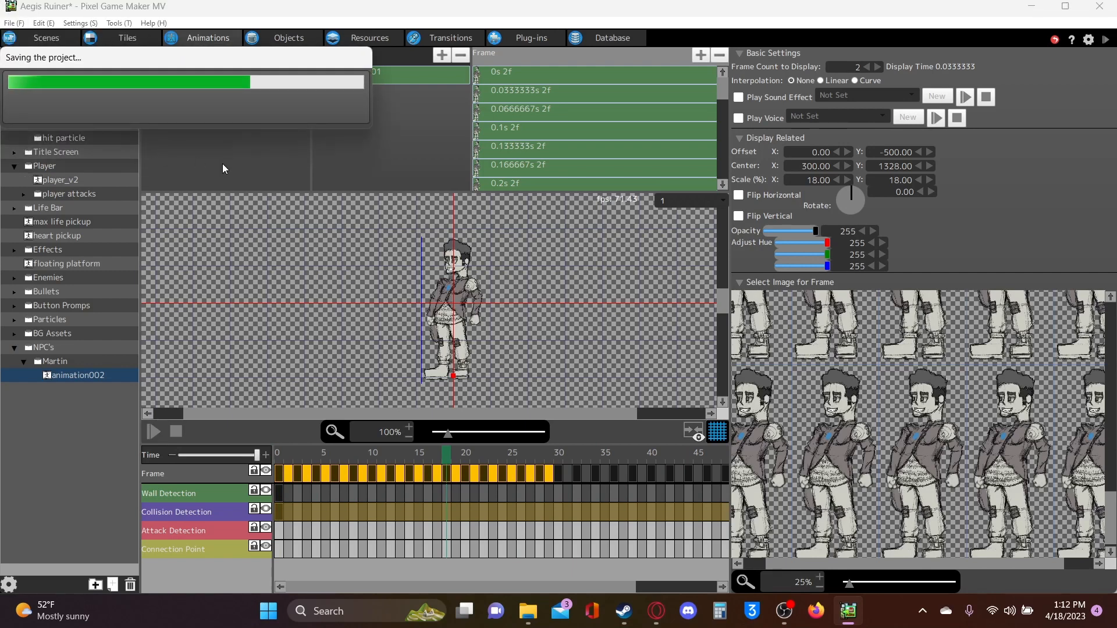